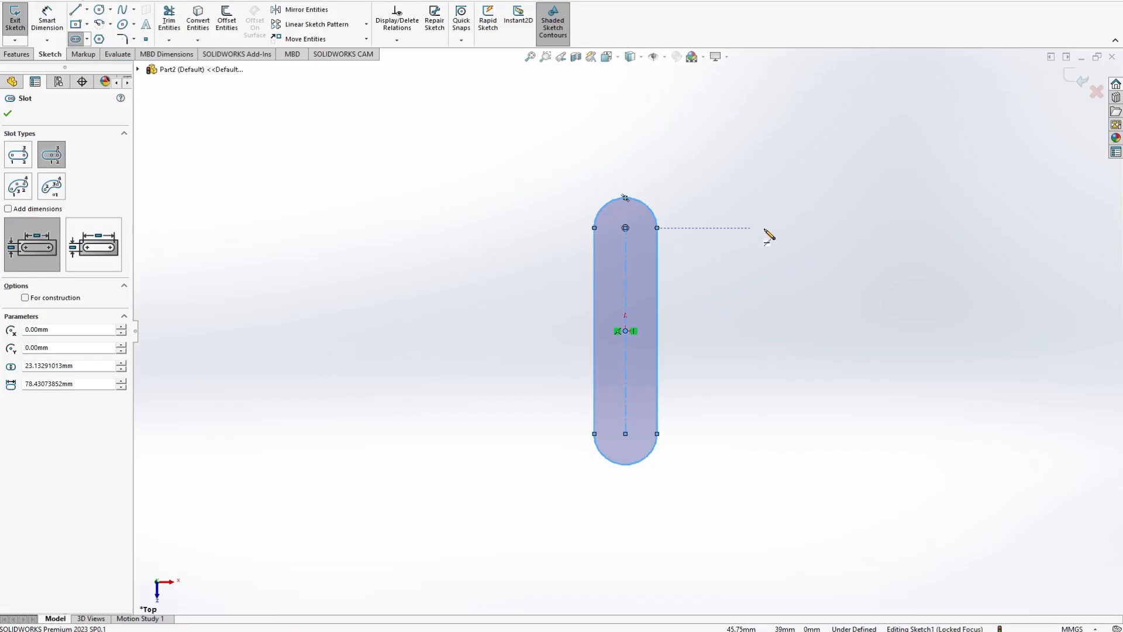
pyautogui.click(787, 229)
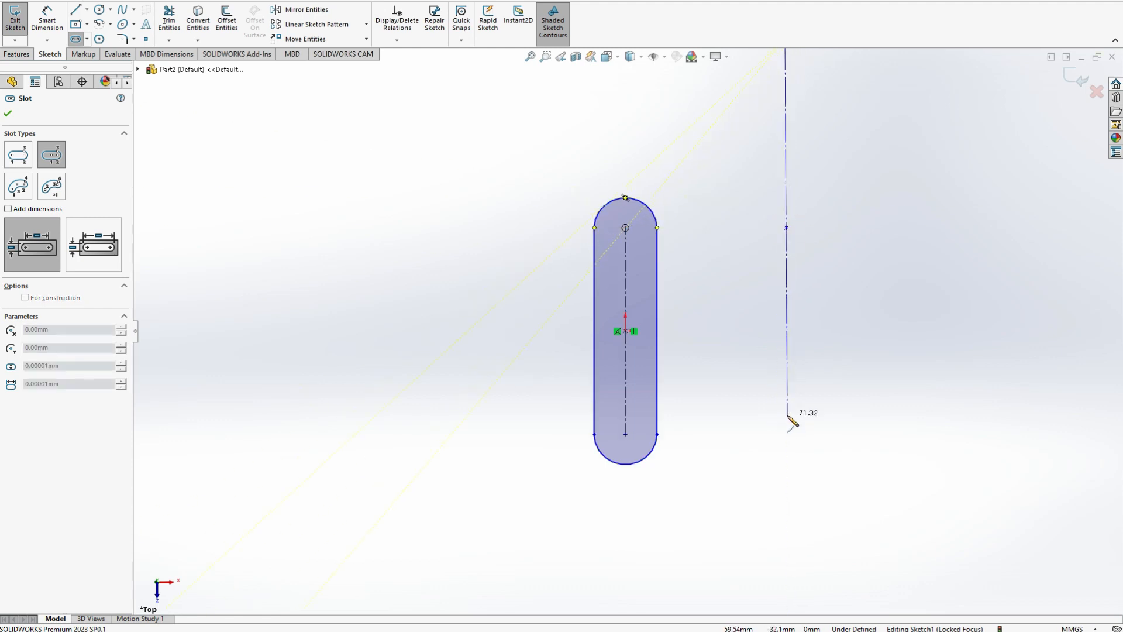
pyautogui.click(790, 404)
pyautogui.click(768, 413)
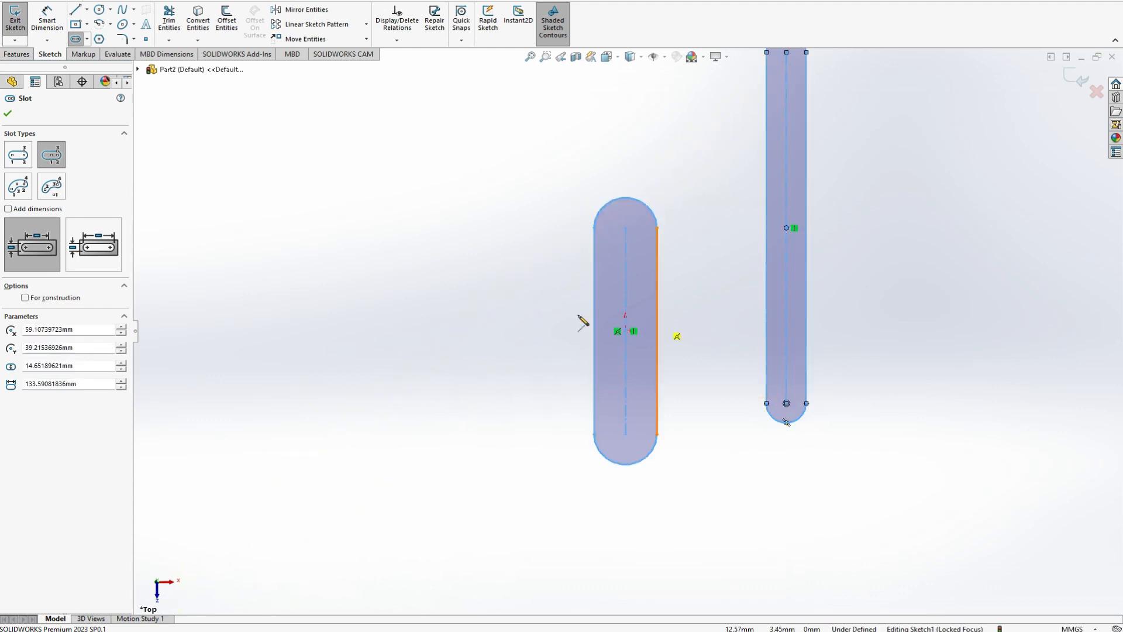
pyautogui.hotkey('ctrl', 'z')
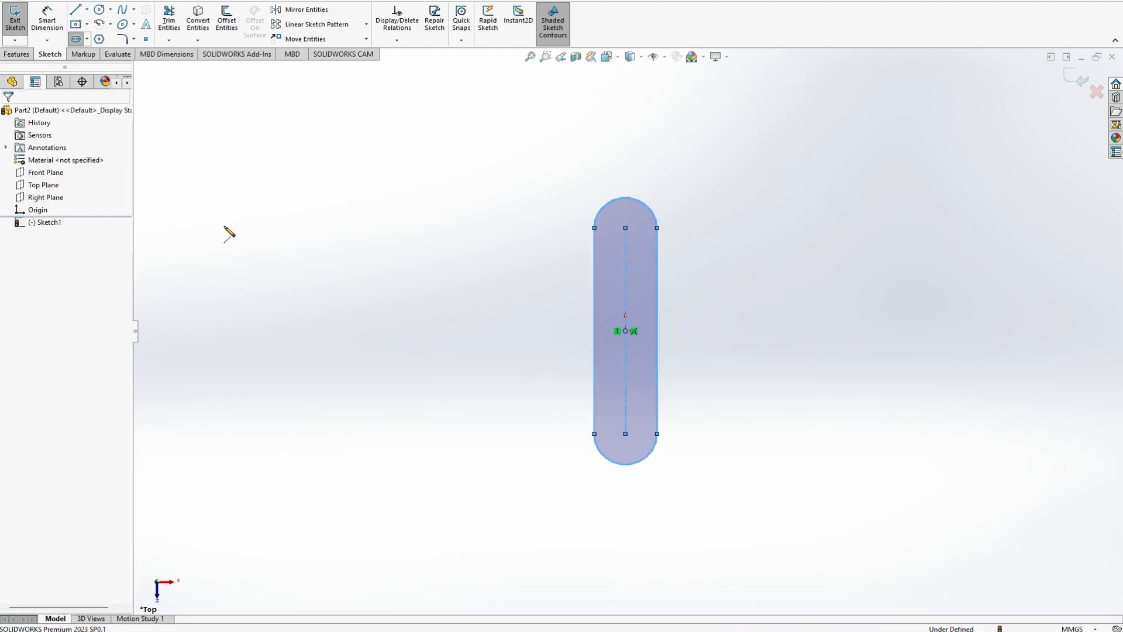
# - Sketch vertical straight slots on both sides of the central slot, about 20 by 67 mm on the right and 27 by 67 mm on the left
pyautogui.click(76, 39)
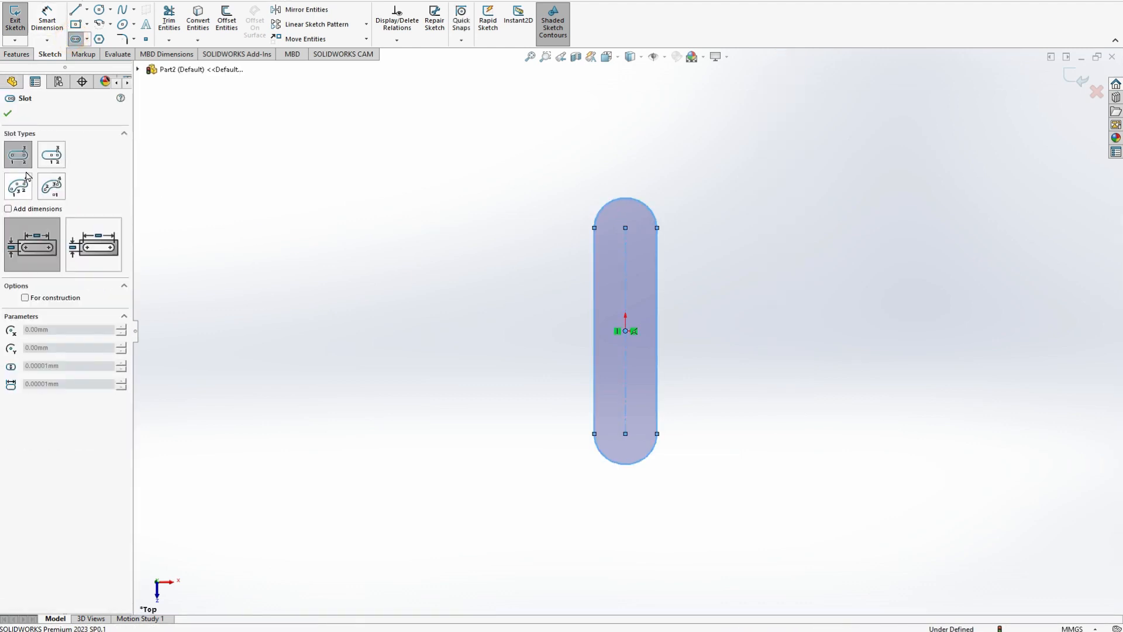
pyautogui.click(783, 229)
pyautogui.click(783, 404)
pyautogui.click(755, 393)
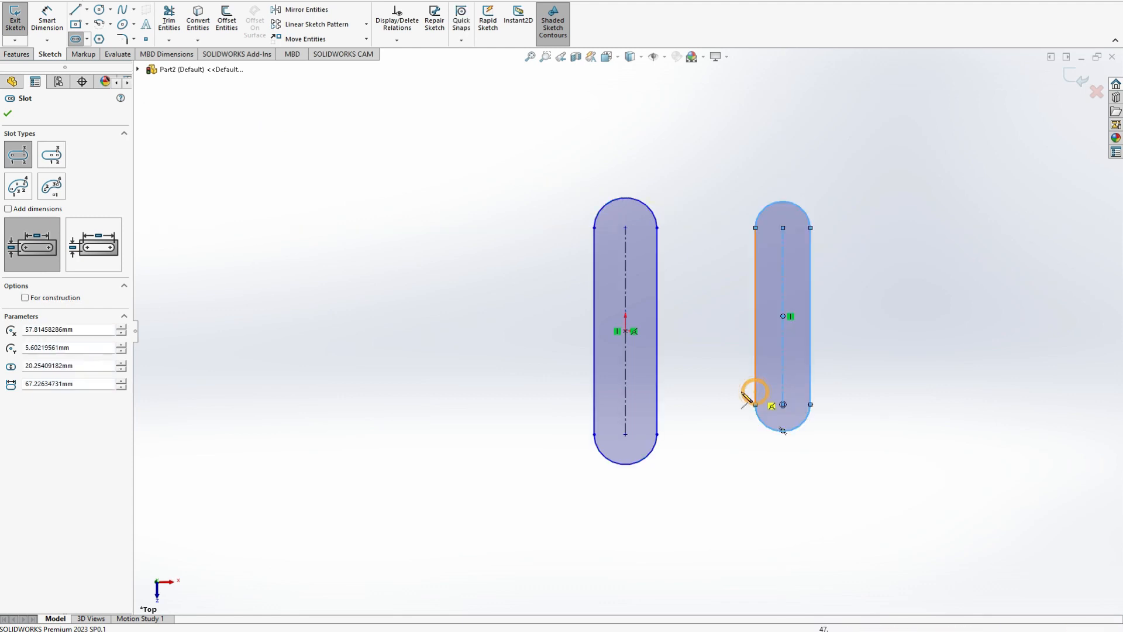
pyautogui.click(474, 230)
pyautogui.click(473, 405)
pyautogui.click(436, 398)
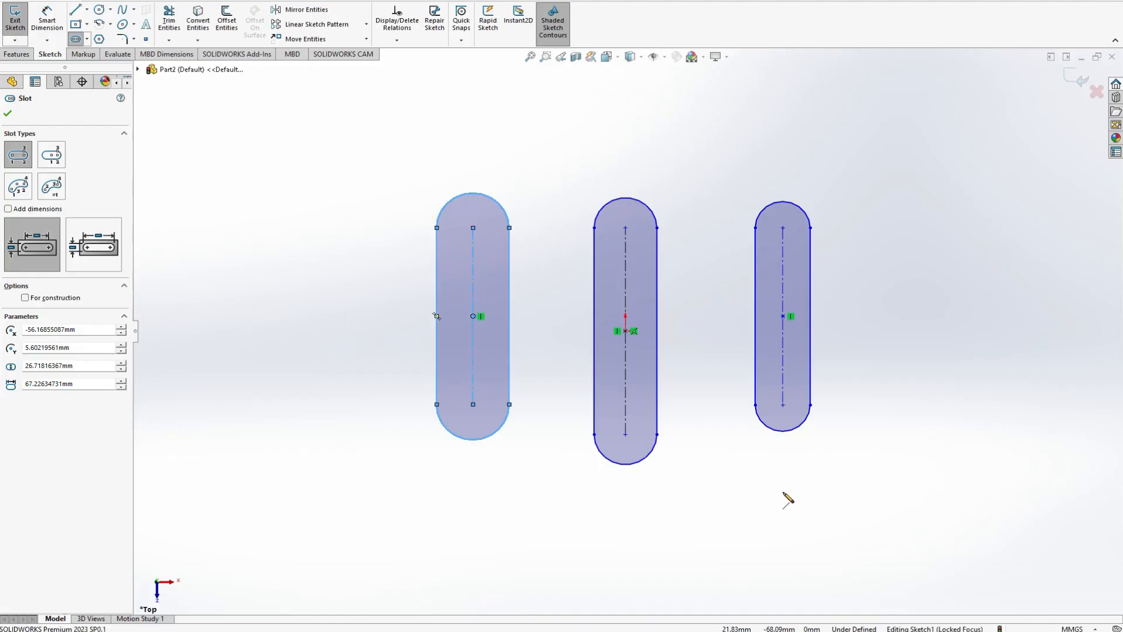
# - Sketch two horizontal straight slots below the vertical ones, about 42 by 10 mm on the right and 24 by 12 mm on the left
pyautogui.click(784, 540)
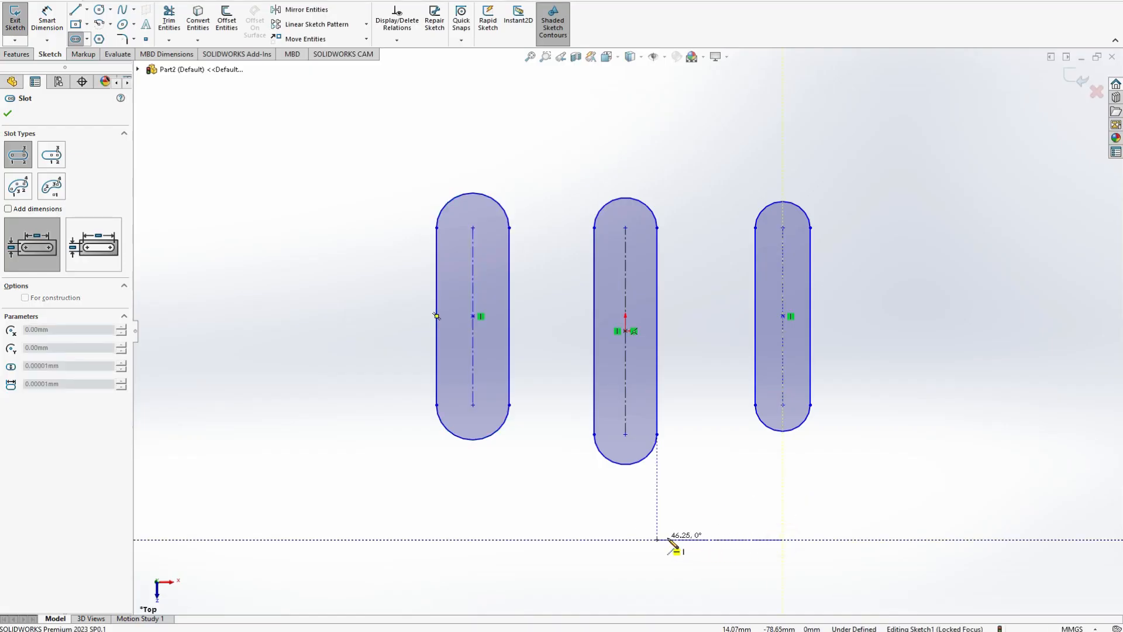
pyautogui.click(668, 540)
pyautogui.click(658, 553)
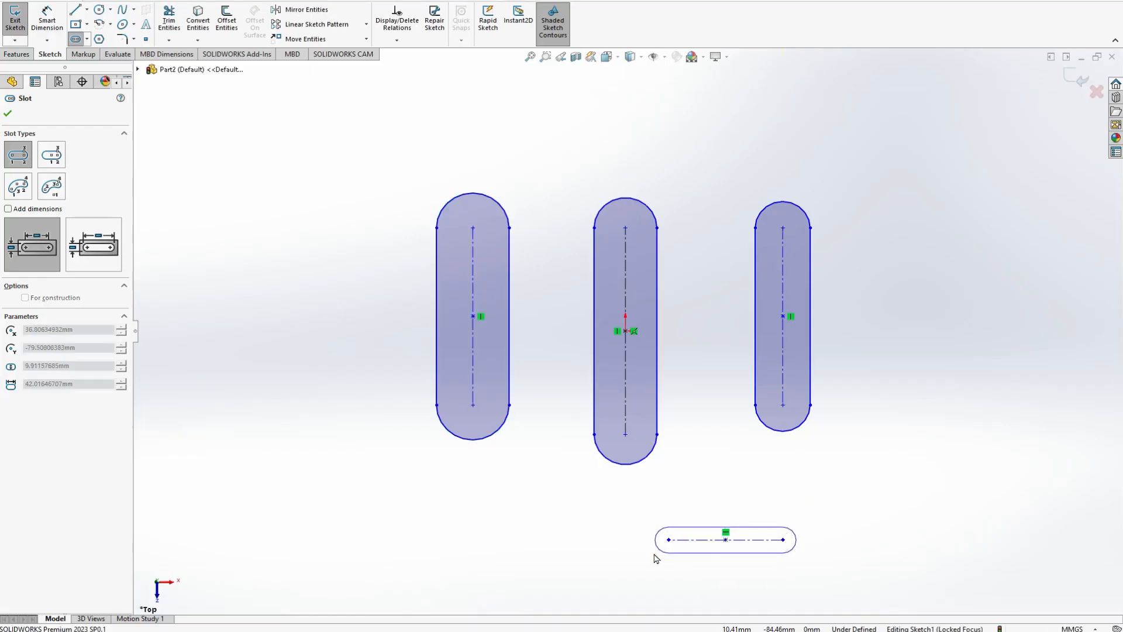
pyautogui.click(473, 533)
pyautogui.click(539, 533)
pyautogui.click(546, 519)
# - Check the reference drawing and sketch a horizontal centerpoint slot about 82 by 11 mm above the central slot, centred over the origin
pyautogui.hotkey('alt', 'Tab')
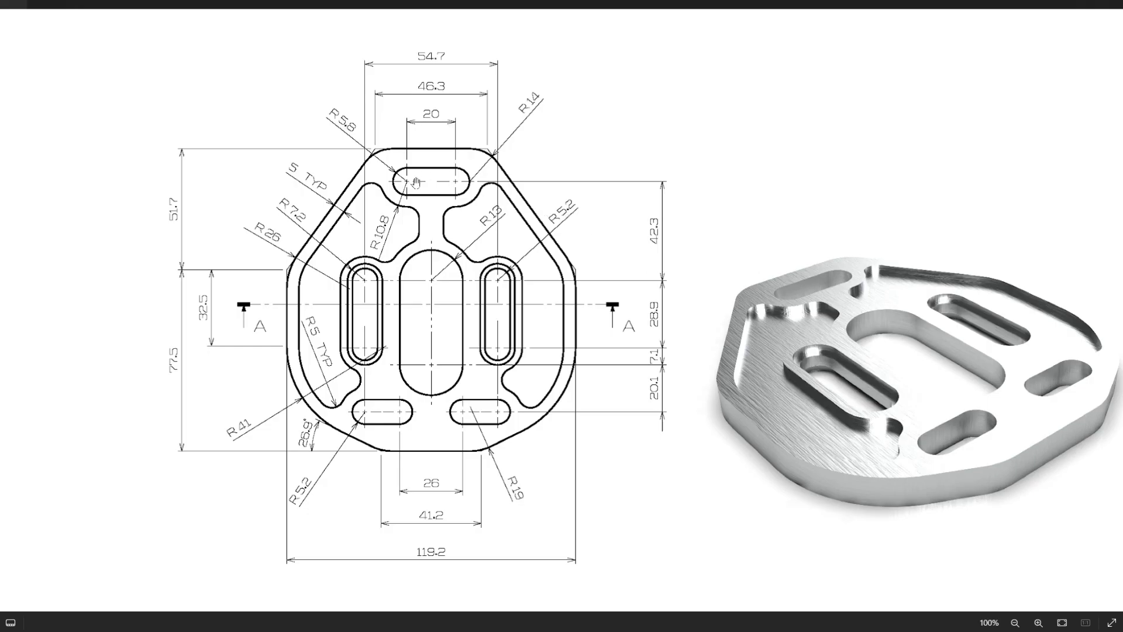
pyautogui.hotkey('alt', 'Tab')
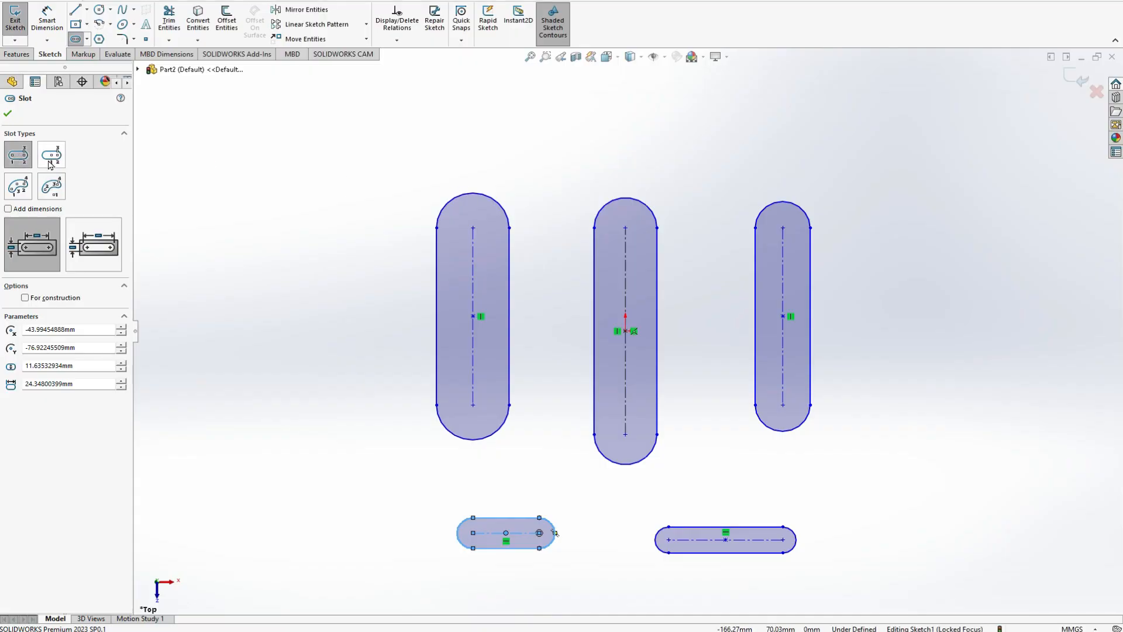
pyautogui.click(51, 155)
pyautogui.click(625, 109)
pyautogui.click(739, 109)
pyautogui.click(741, 95)
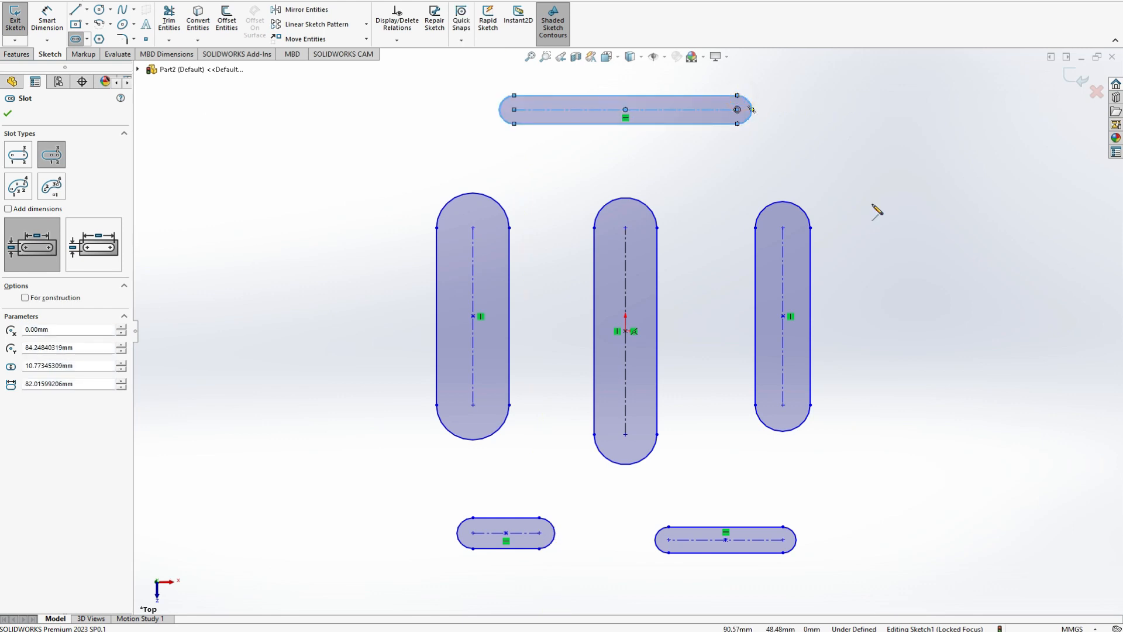
pyautogui.press('Escape')
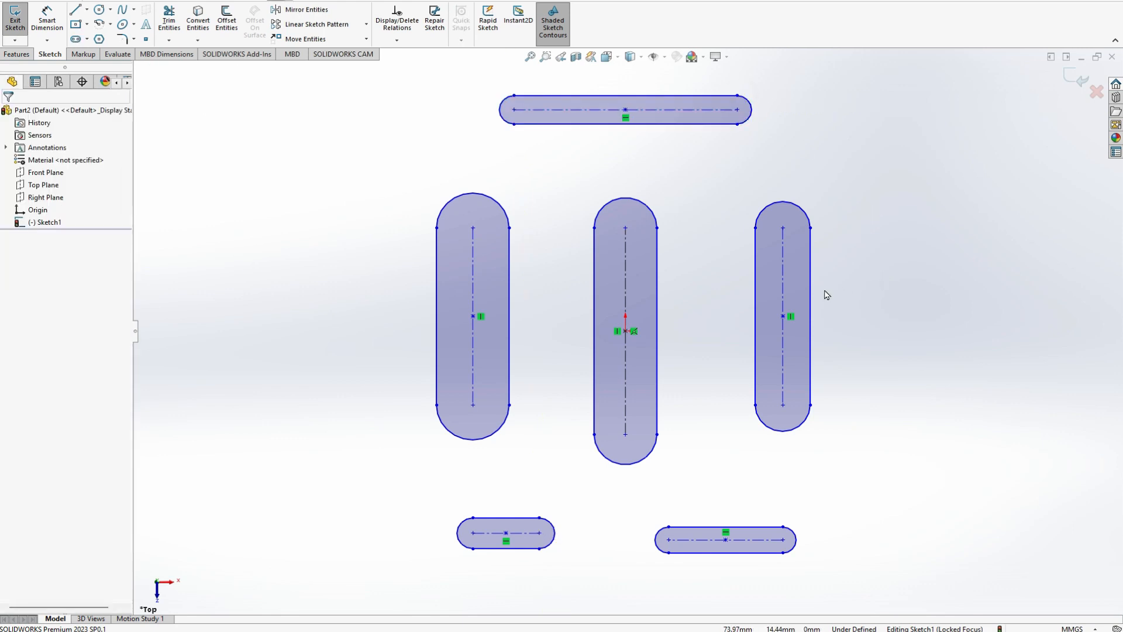
# - Apply Equal Slots relations to the two outer vertical slots and to the two lower horizontal slots
pyautogui.click(801, 275)
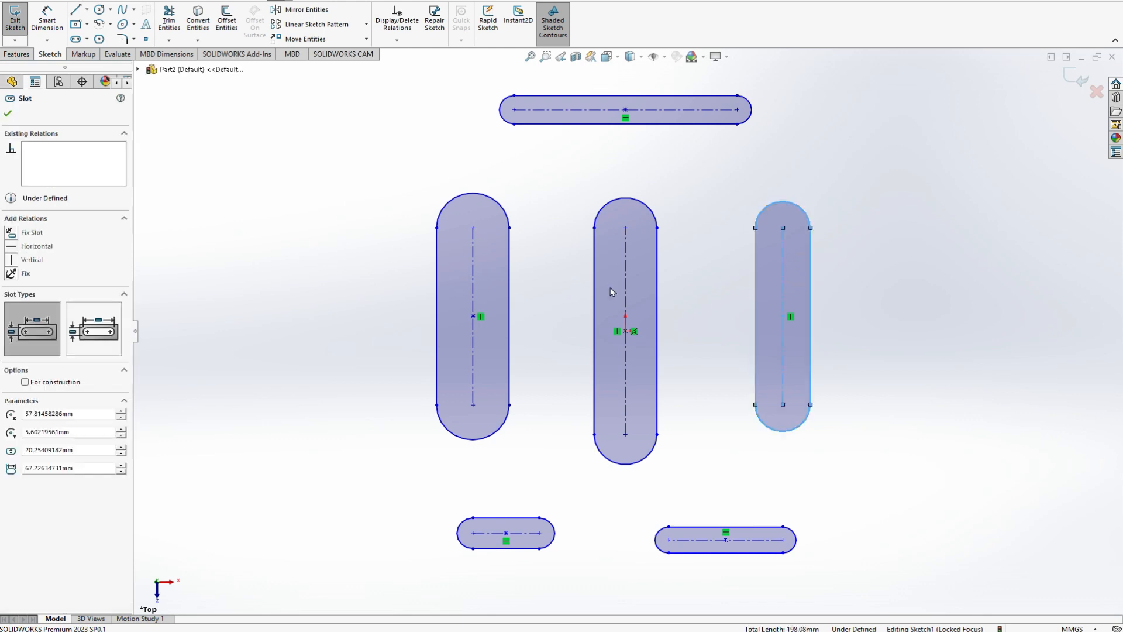
pyautogui.keyDown('ctrl'); pyautogui.click(506, 275); pyautogui.keyUp('ctrl')
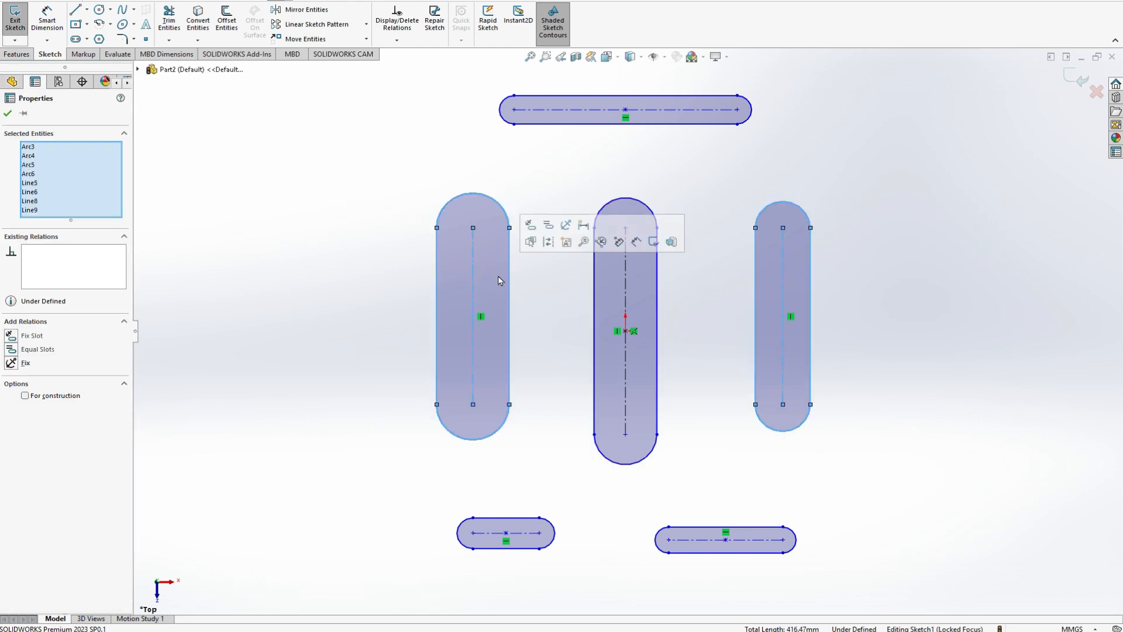
pyautogui.click(18, 351)
pyautogui.click(271, 341)
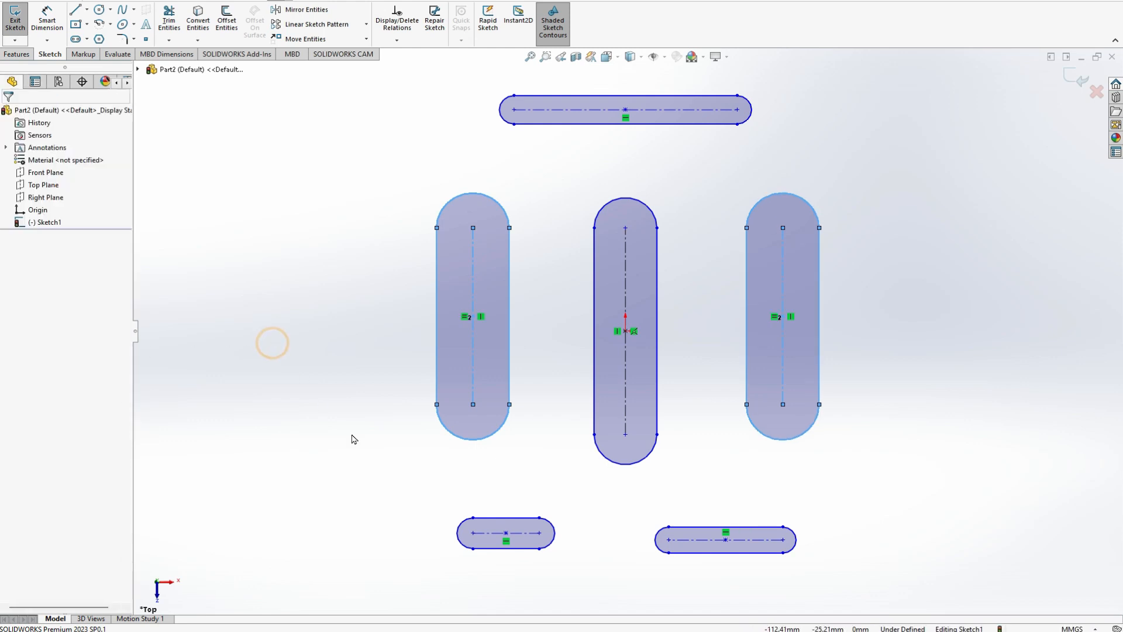
pyautogui.click(761, 551)
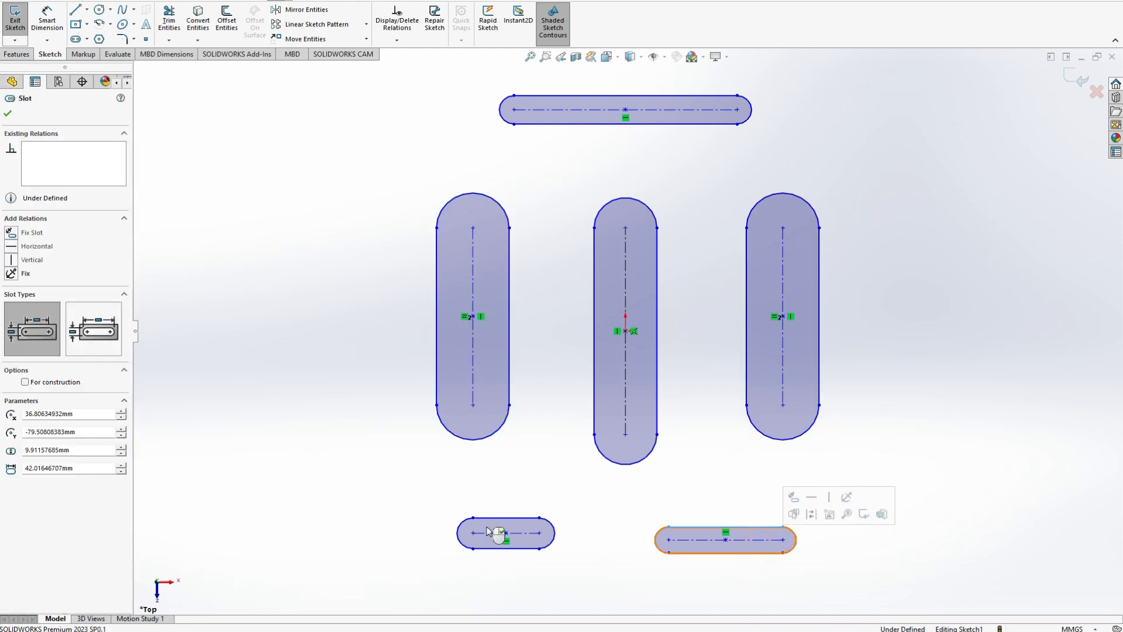
pyautogui.keyDown('ctrl'); pyautogui.click(529, 547); pyautogui.keyUp('ctrl')
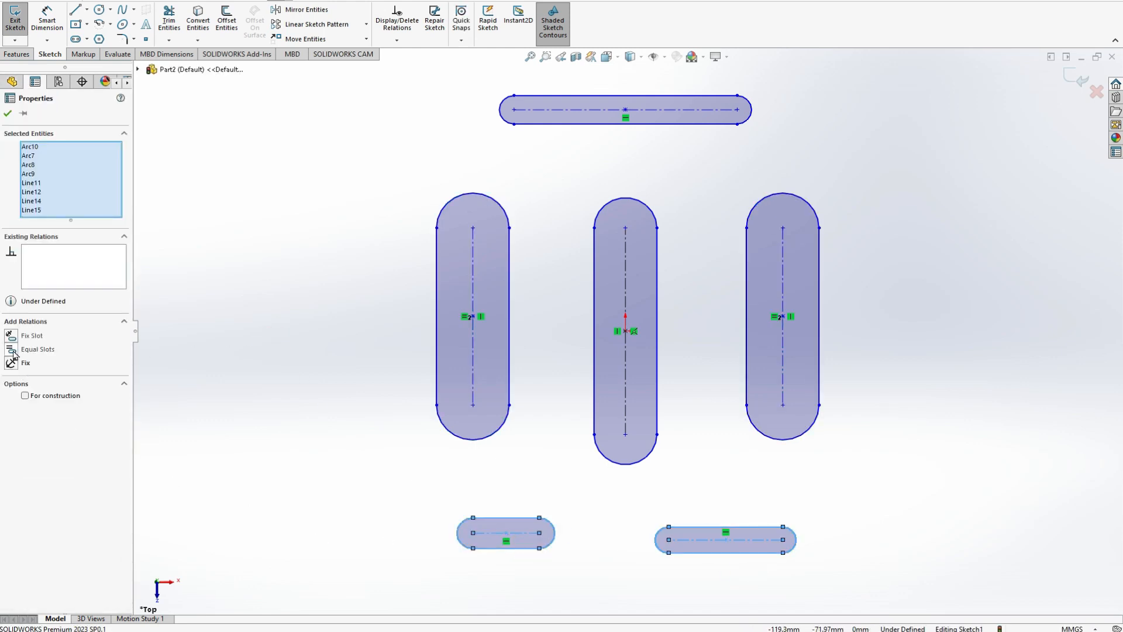
pyautogui.click(13, 351)
pyautogui.click(288, 451)
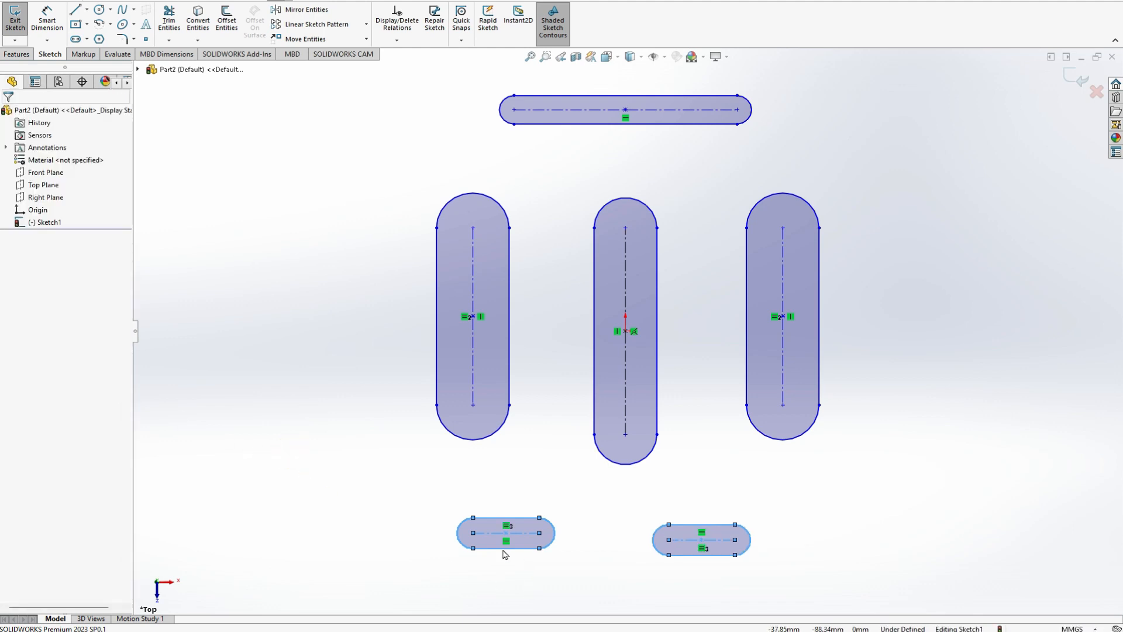
# - Align each lower horizontal slot's outer arc center with the lower arc center of the outer vertical slot above it using Vertical relations
pyautogui.click(474, 534)
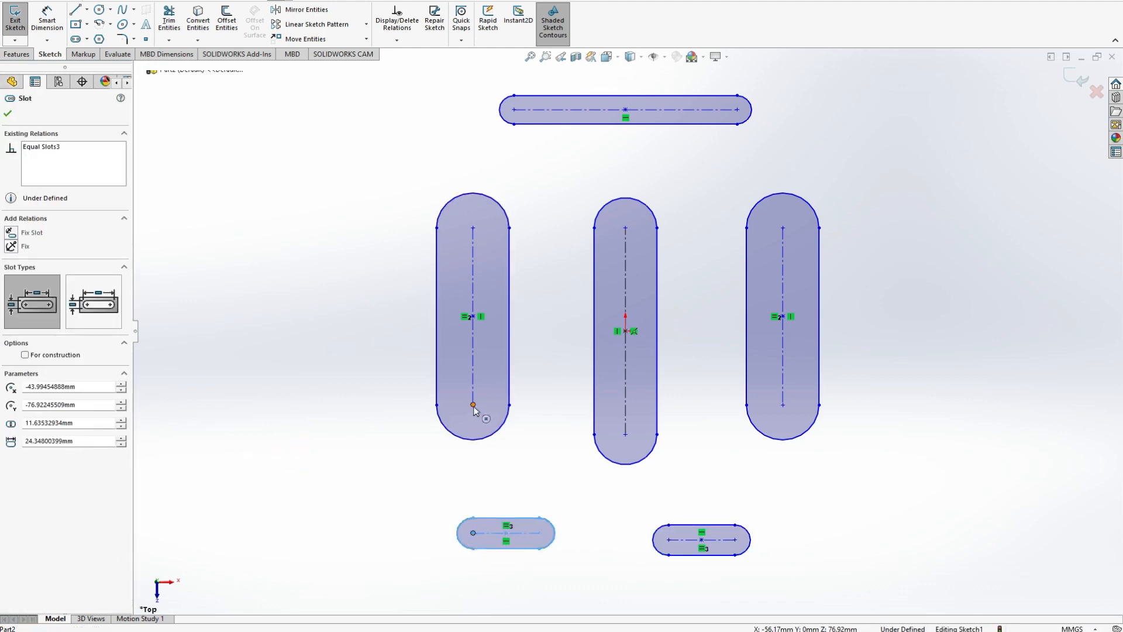
pyautogui.keyDown('ctrl'); pyautogui.click(473, 404); pyautogui.keyUp('ctrl')
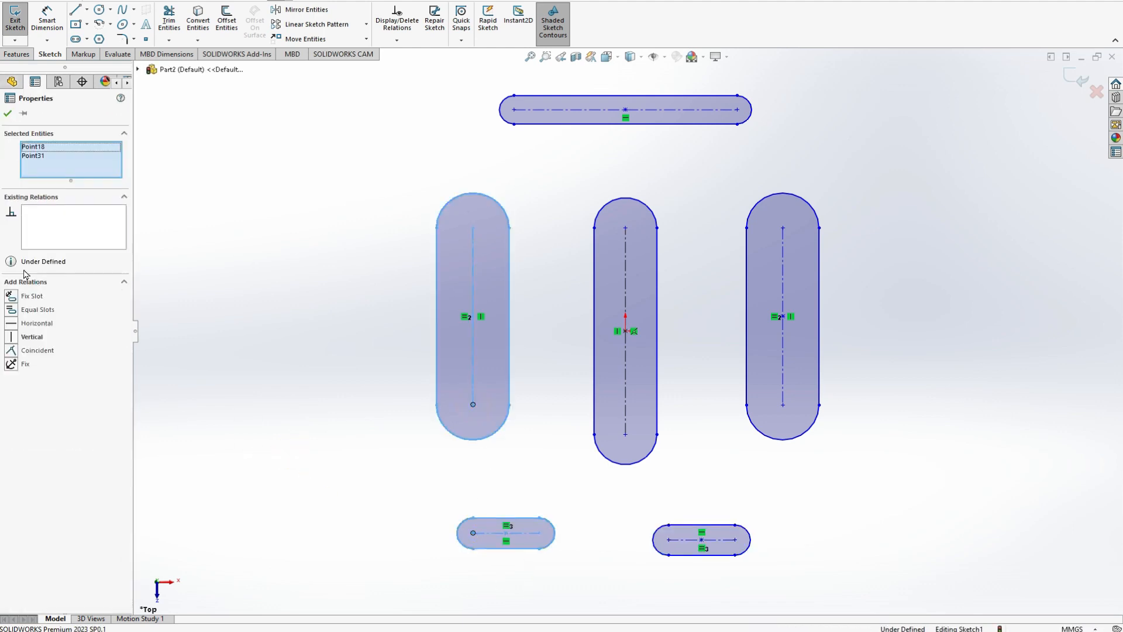
pyautogui.click(14, 339)
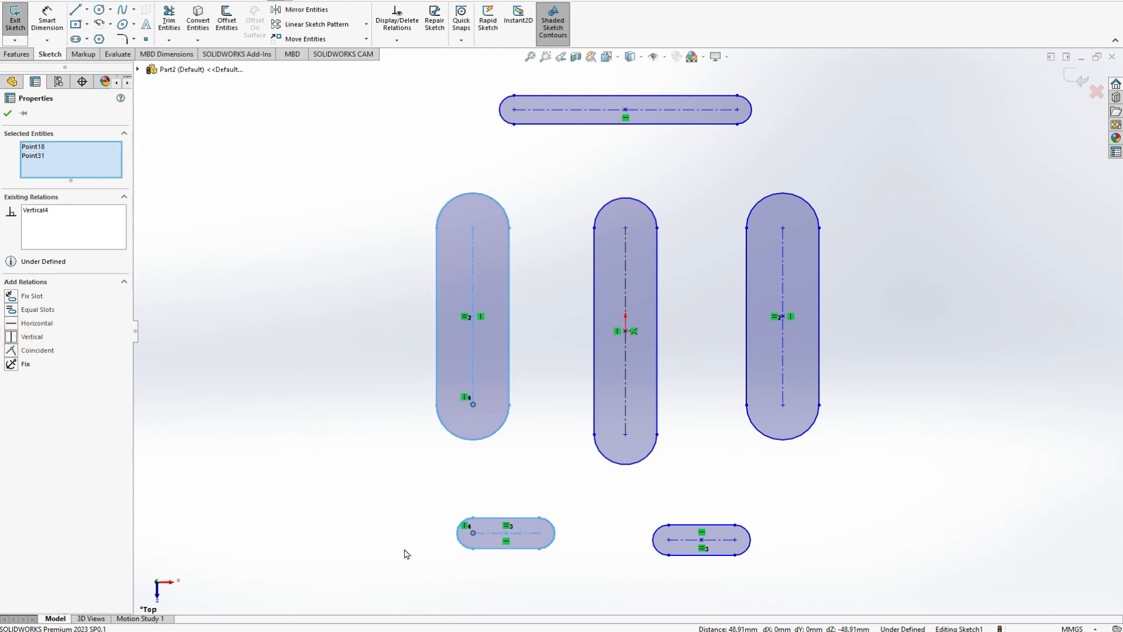
pyautogui.click(318, 508)
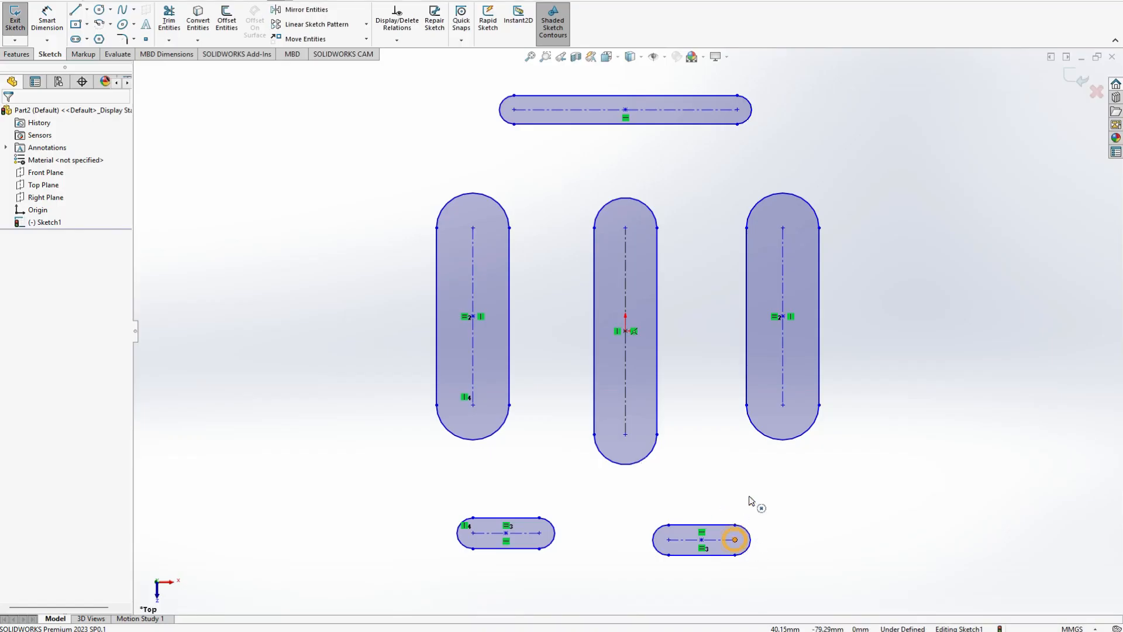
pyautogui.click(736, 537)
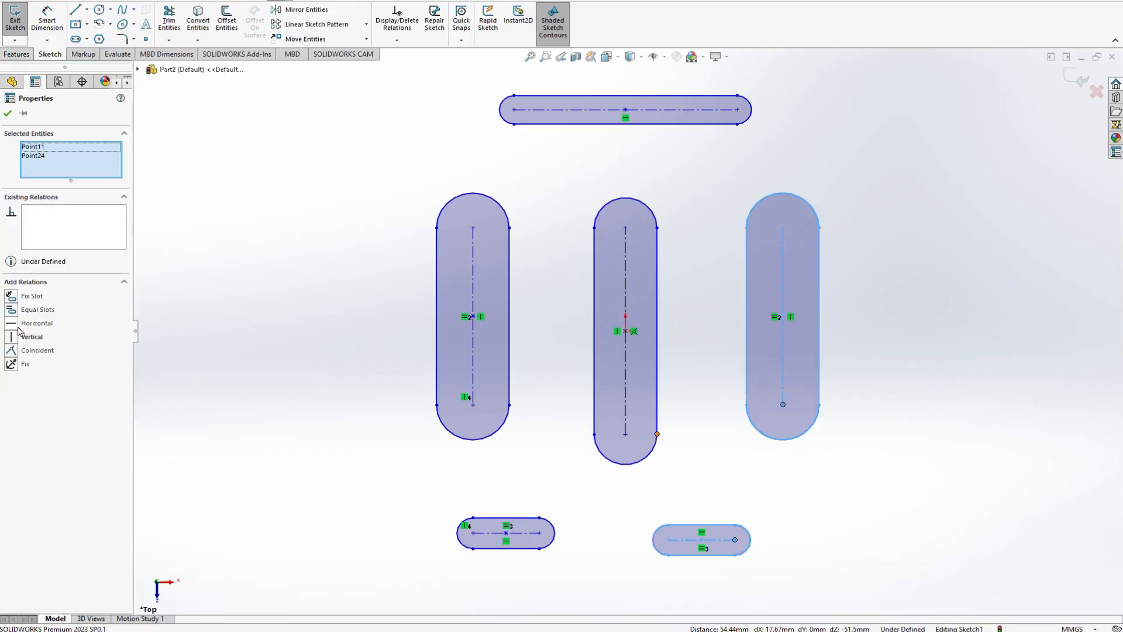
pyautogui.click(11, 337)
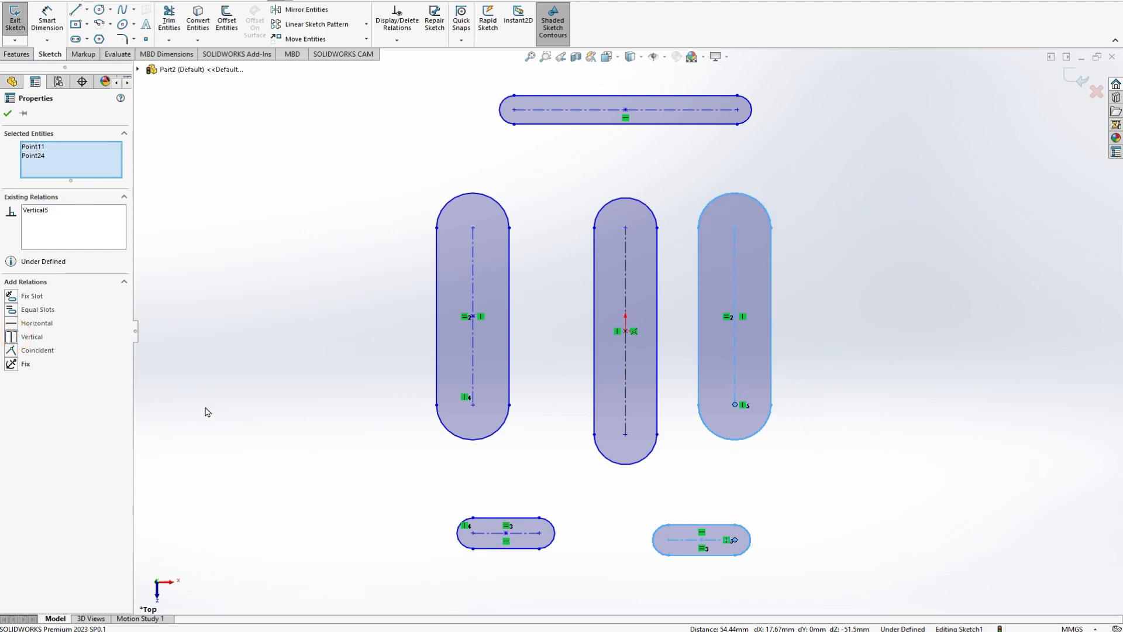
pyautogui.click(229, 417)
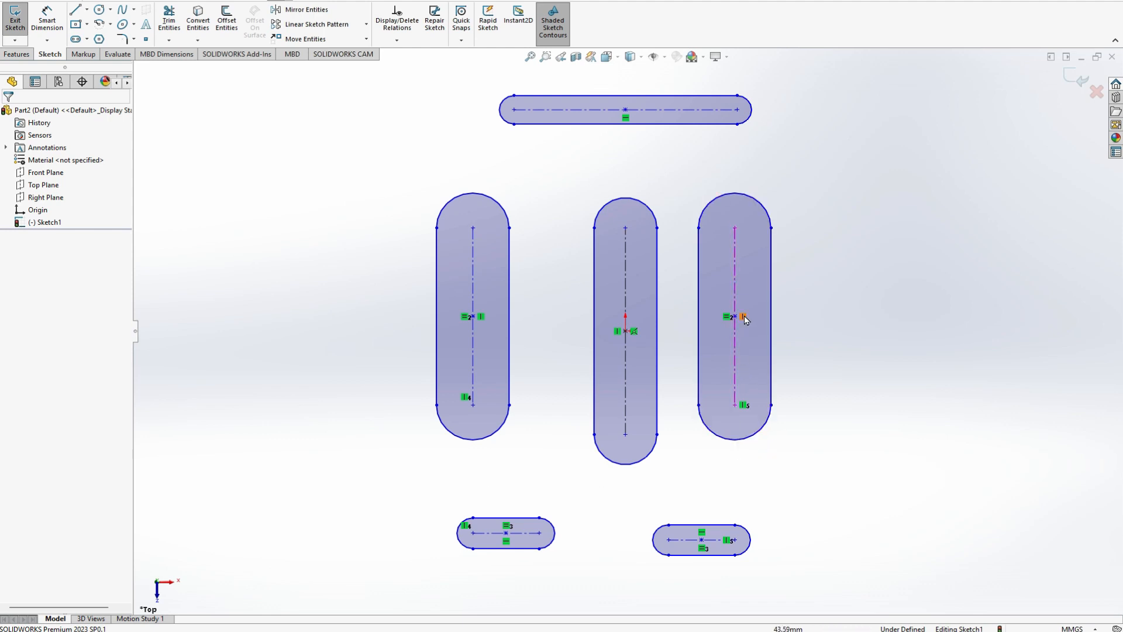
# - Consult the reference drawing and dimension the central slot's end radius as 13 mm
pyautogui.hotkey('alt', 'Tab')
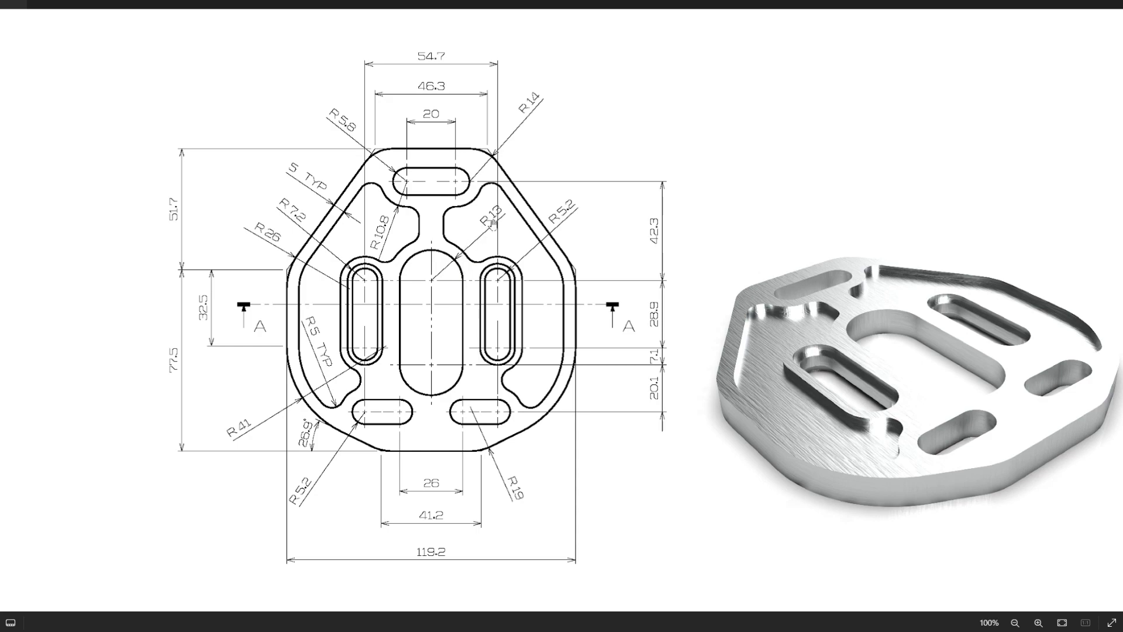
pyautogui.hotkey('alt', 'Tab')
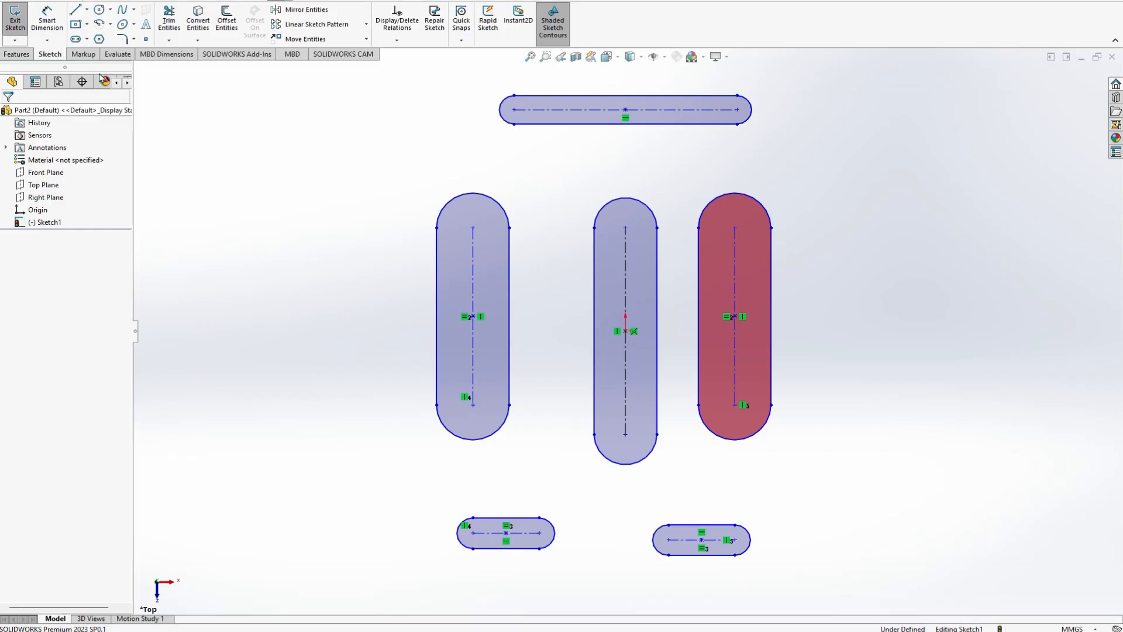
pyautogui.click(47, 20)
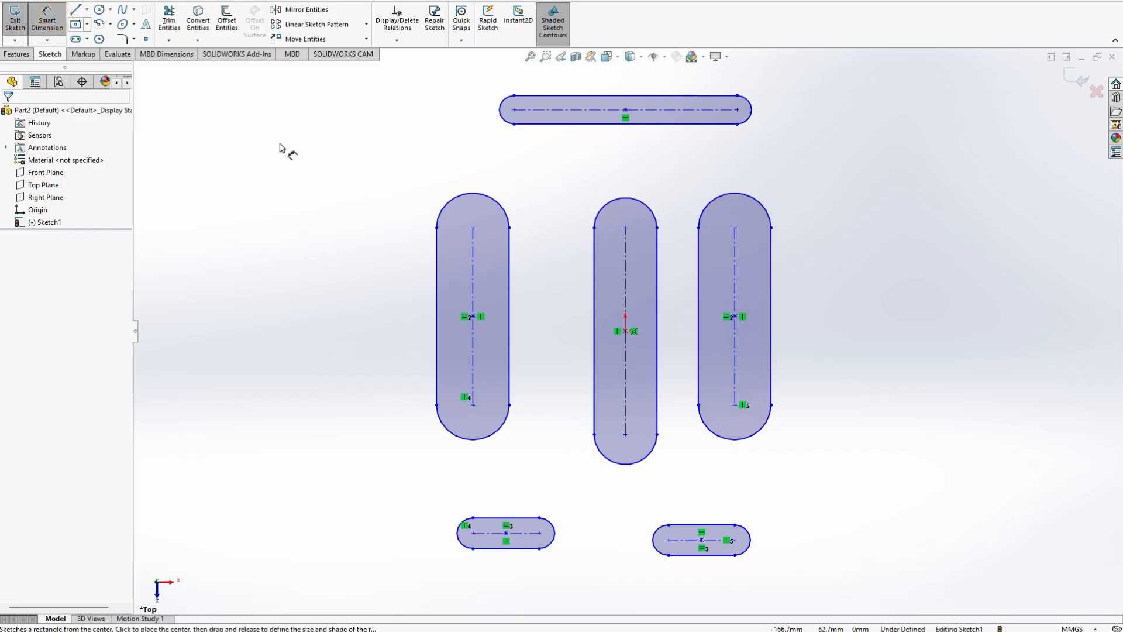
pyautogui.click(638, 206)
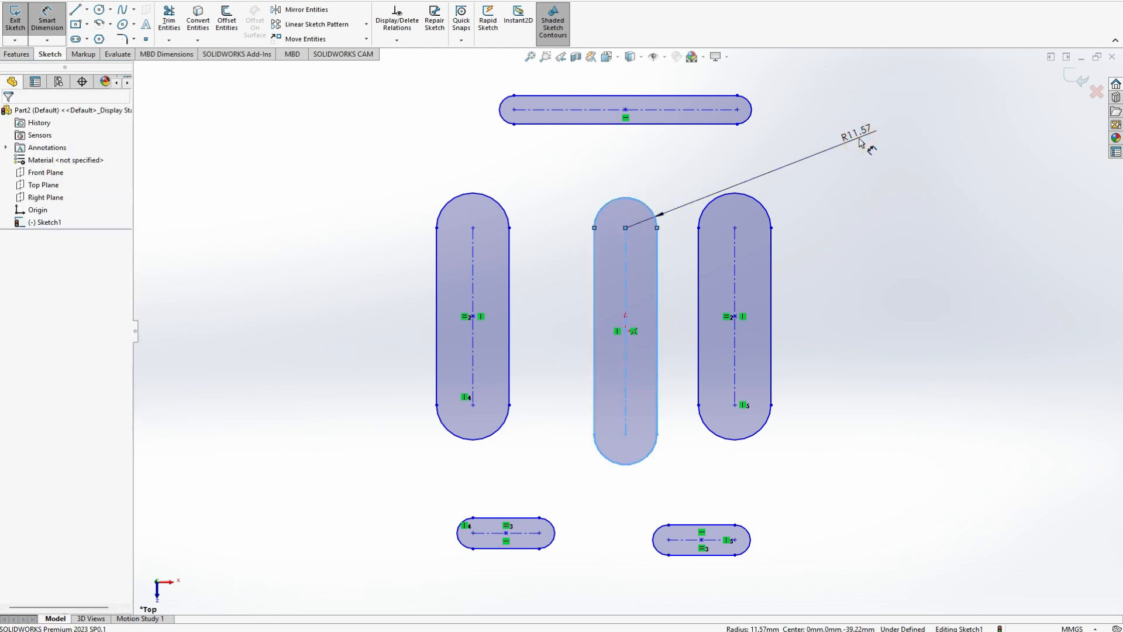
pyautogui.click(860, 142)
pyautogui.write('13')
pyautogui.press('Return')
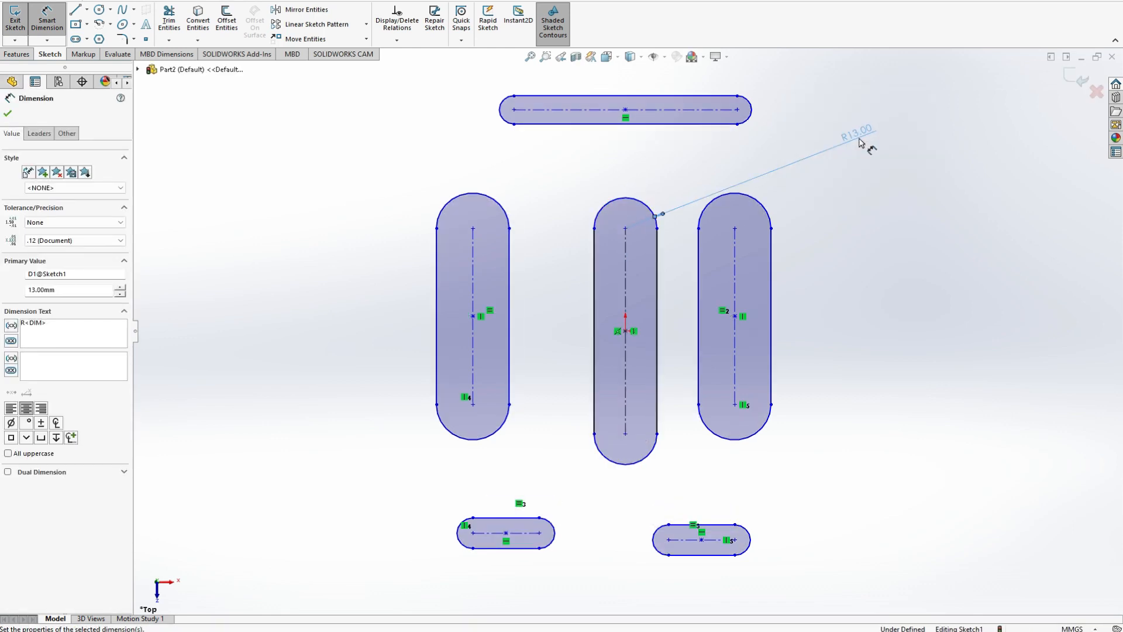
# - Check the reference drawing and dimension the central slot's center-to-center length as 29+7 mm
pyautogui.hotkey('alt', 'Tab')
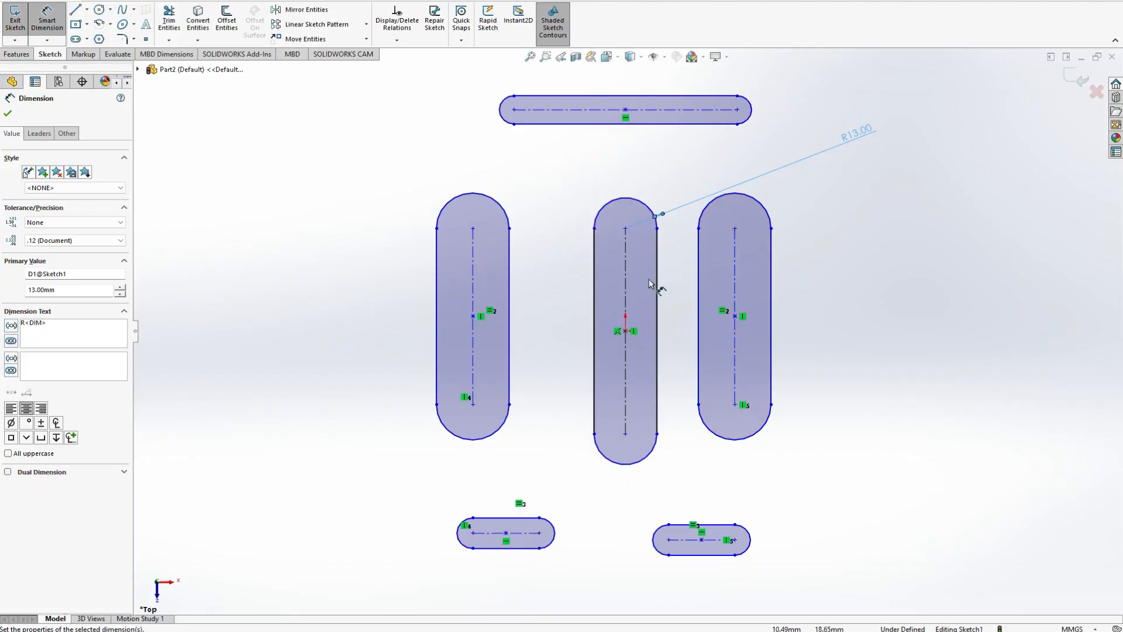
pyautogui.click(667, 299)
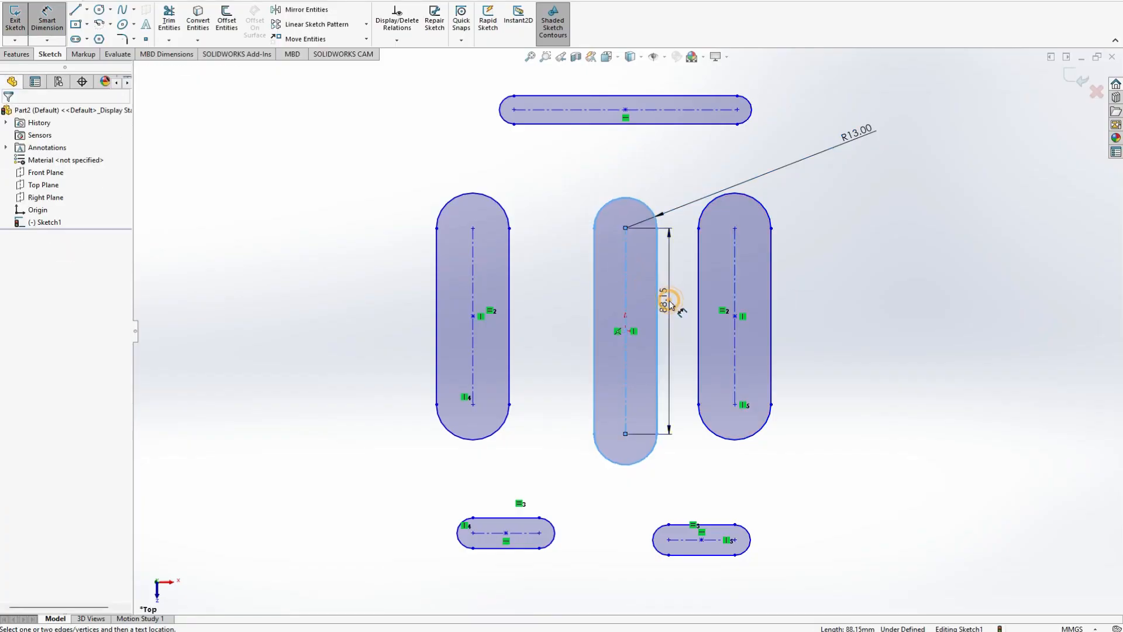
pyautogui.click(672, 306)
pyautogui.write('29+7')
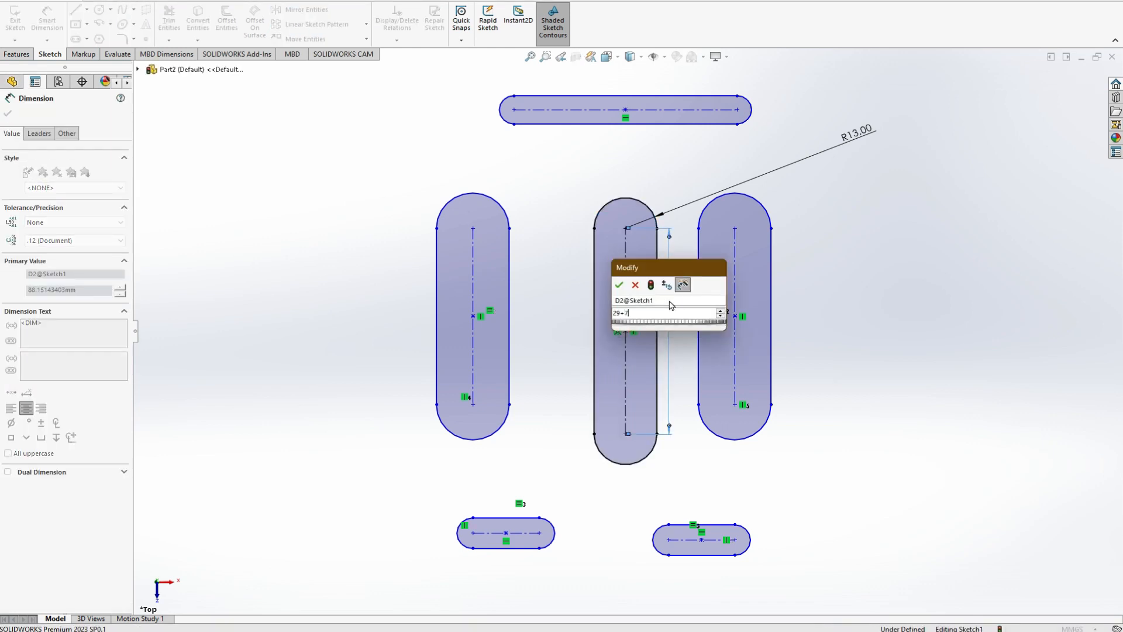
pyautogui.press('Return')
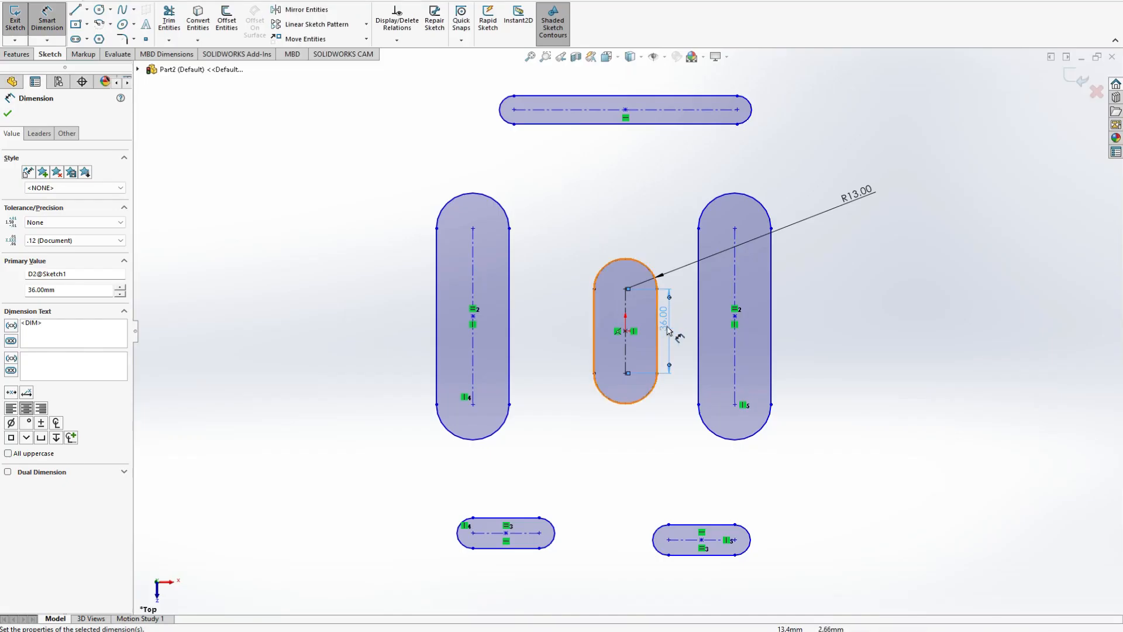
# - Dimension the right outer vertical slot's center-to-center length as 28.9 mm
pyautogui.click(735, 275)
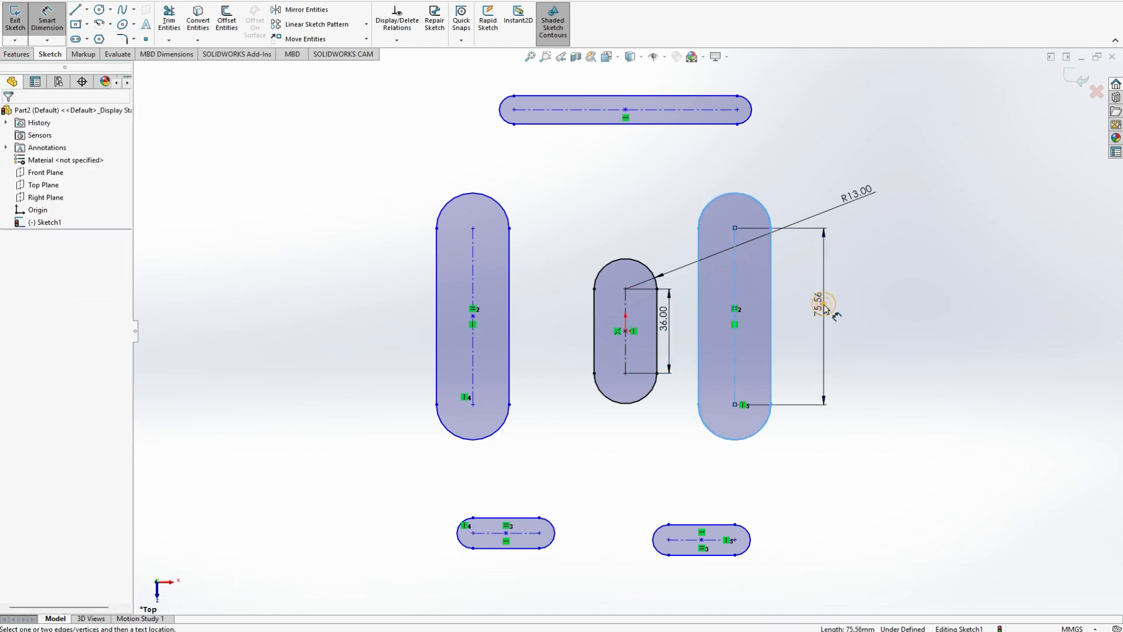
pyautogui.click(825, 306)
pyautogui.write('28.9')
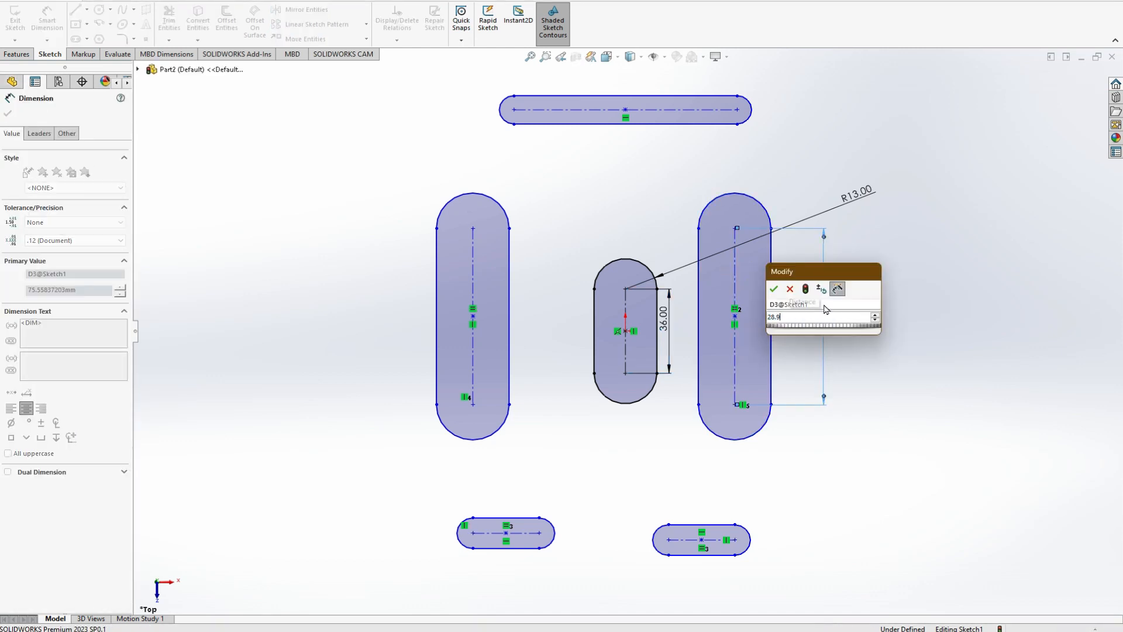
pyautogui.press('Return')
pyautogui.press('Escape')
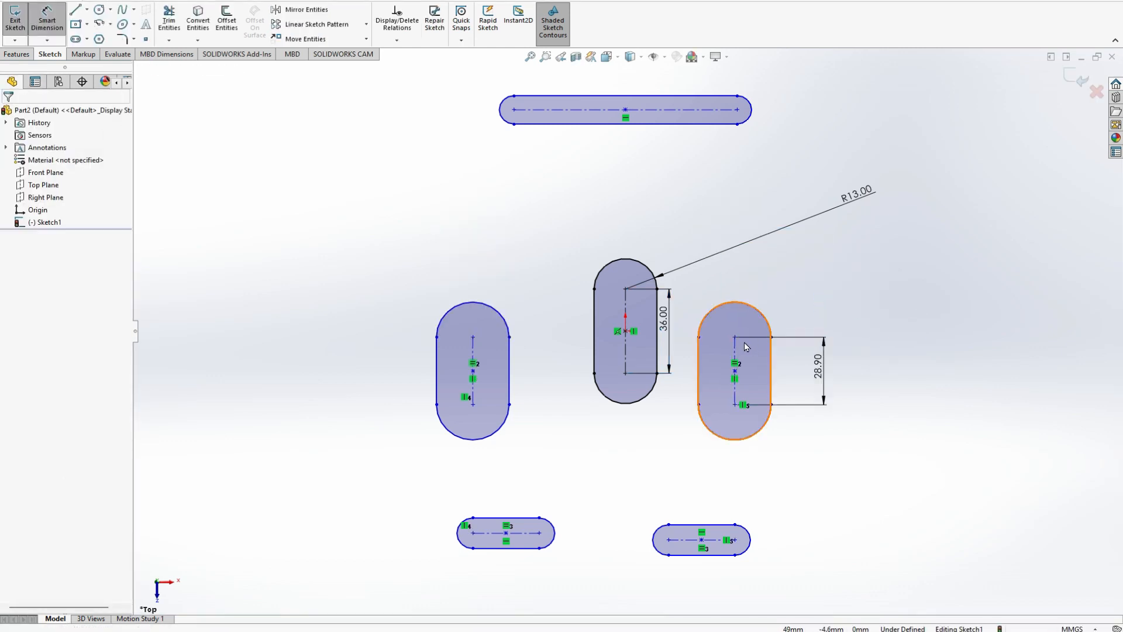
# - Align the upper arc centers of both outer vertical slots with the central slot's upper arc center using Horizontal relations
pyautogui.click(735, 342)
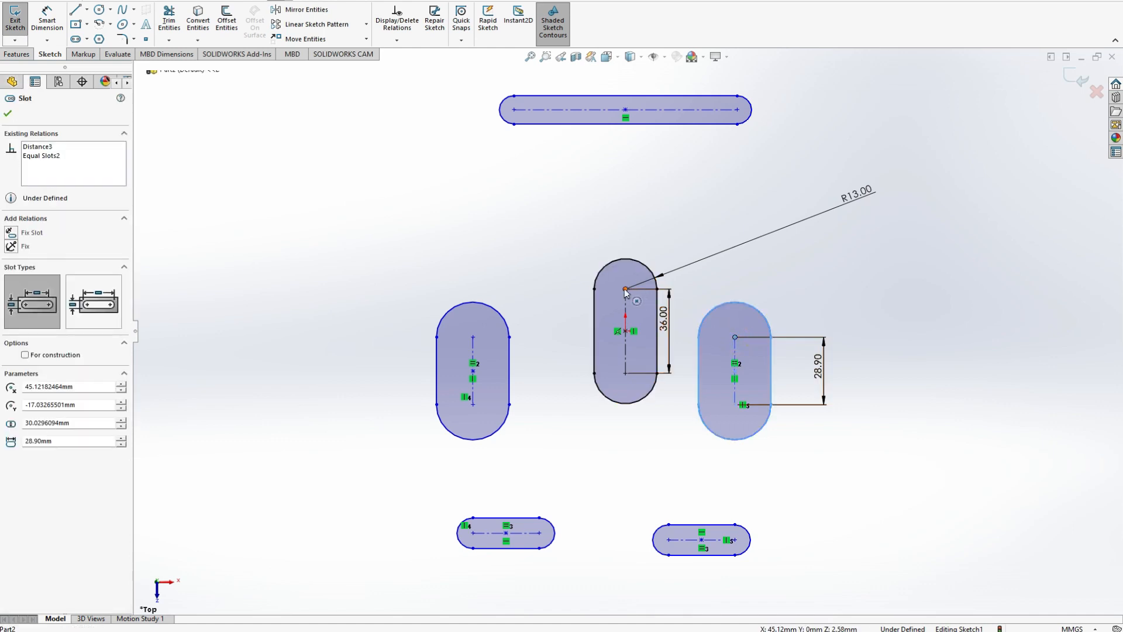
pyautogui.keyDown('ctrl'); pyautogui.click(625, 288); pyautogui.keyUp('ctrl')
pyautogui.click(16, 324)
pyautogui.click(233, 376)
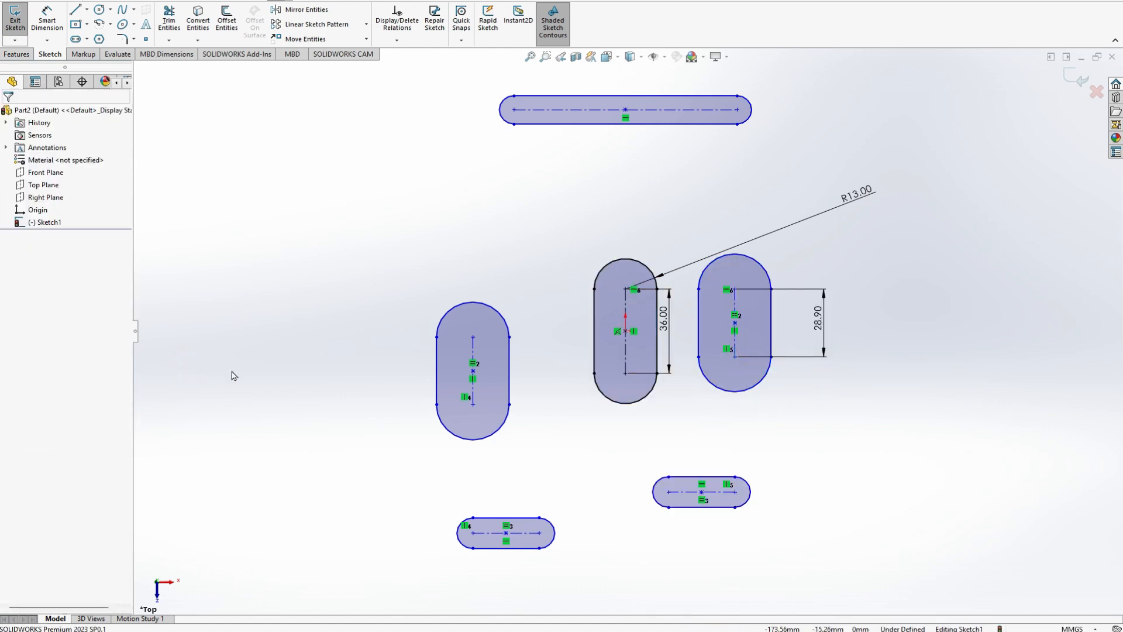
pyautogui.click(469, 345)
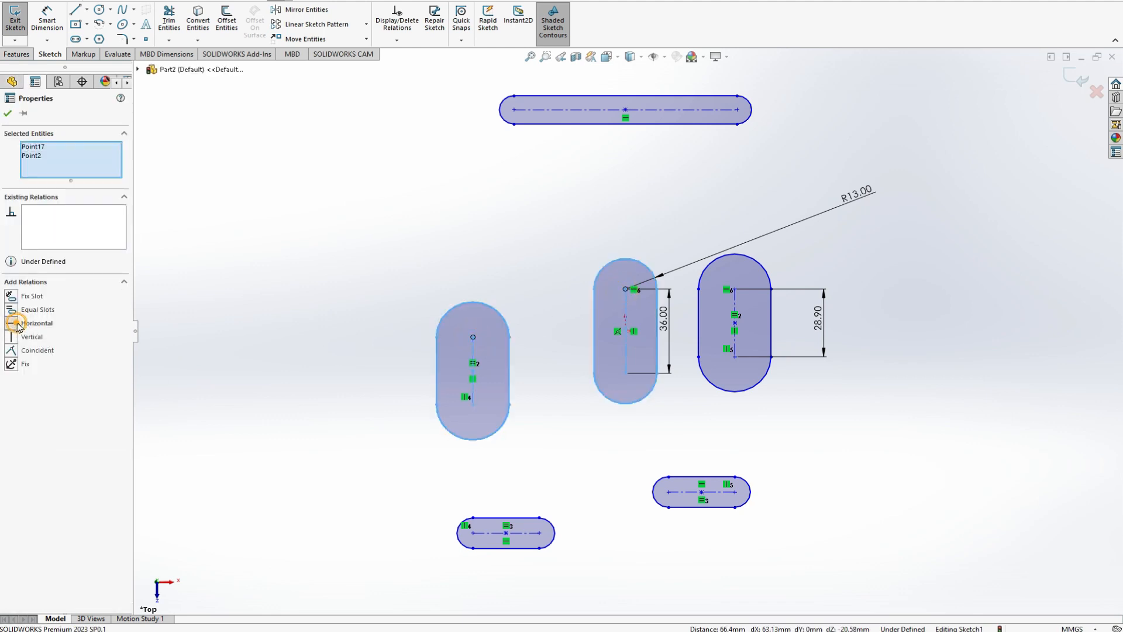
pyautogui.click(16, 324)
pyautogui.click(184, 332)
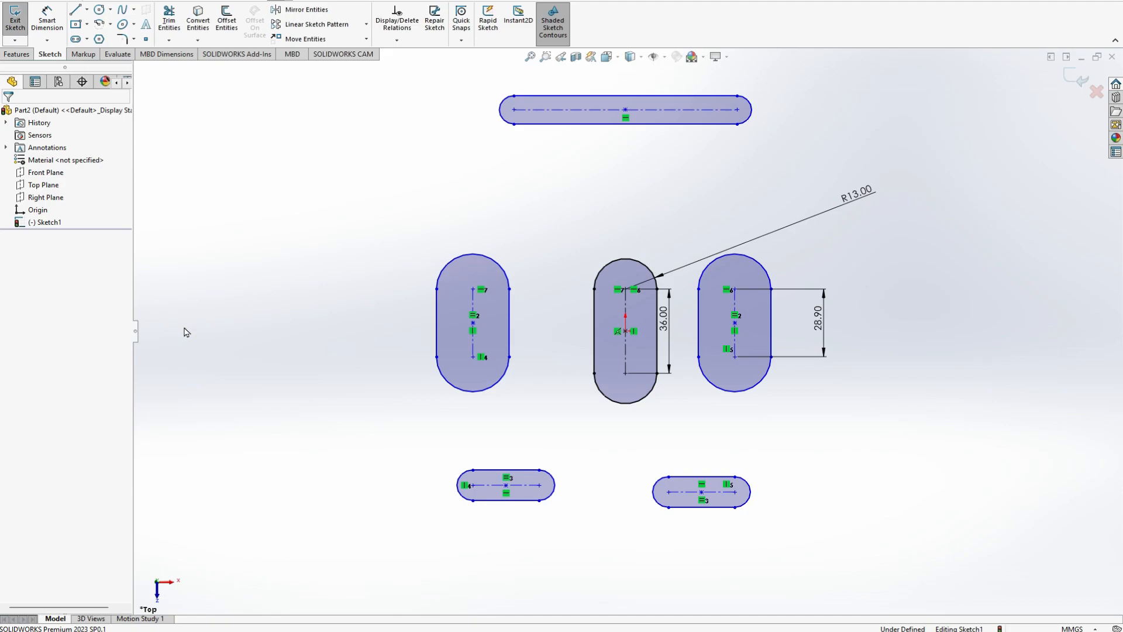
# - Consult the reference drawing and dimension the right outer vertical slot's end radius as 5.2 mm
pyautogui.hotkey('alt', 'Tab')
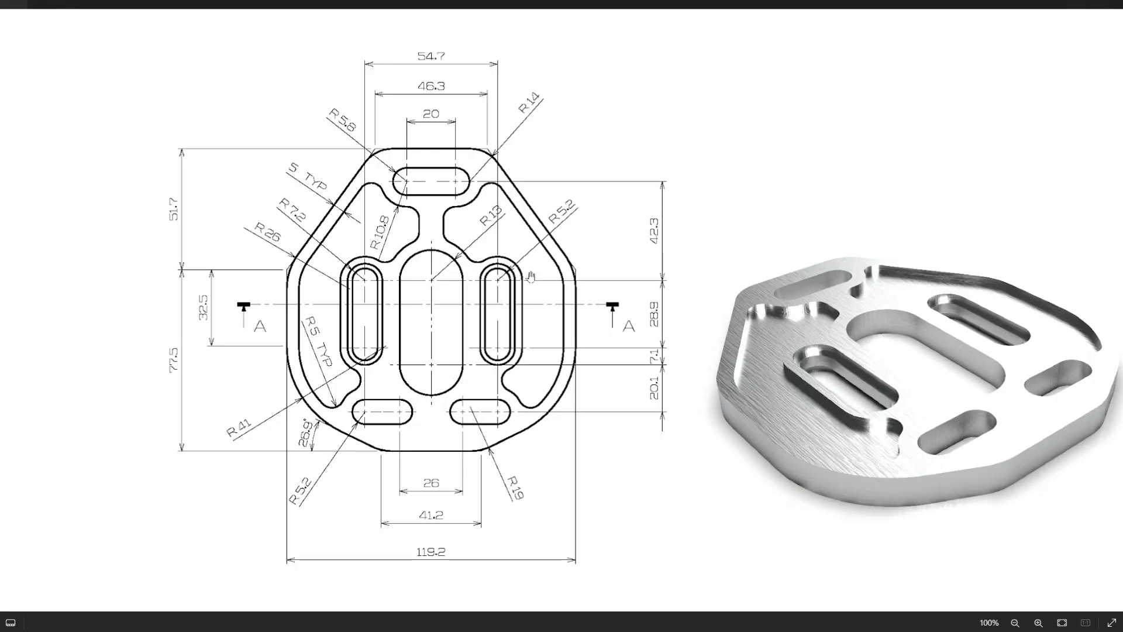
pyautogui.hotkey('alt', 'Tab')
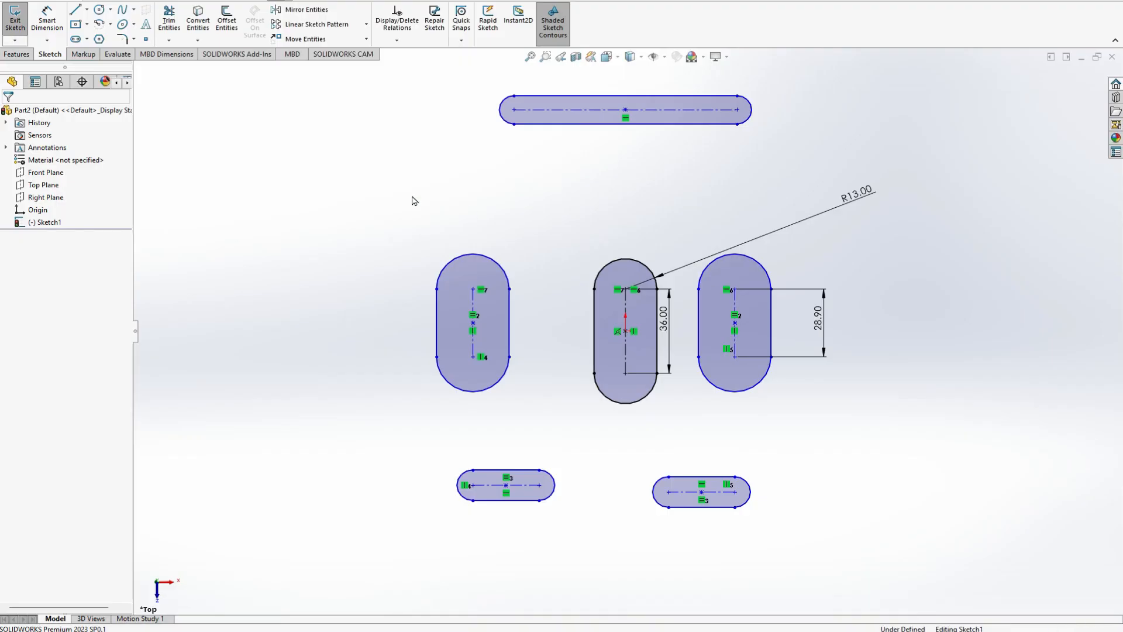
pyautogui.click(50, 23)
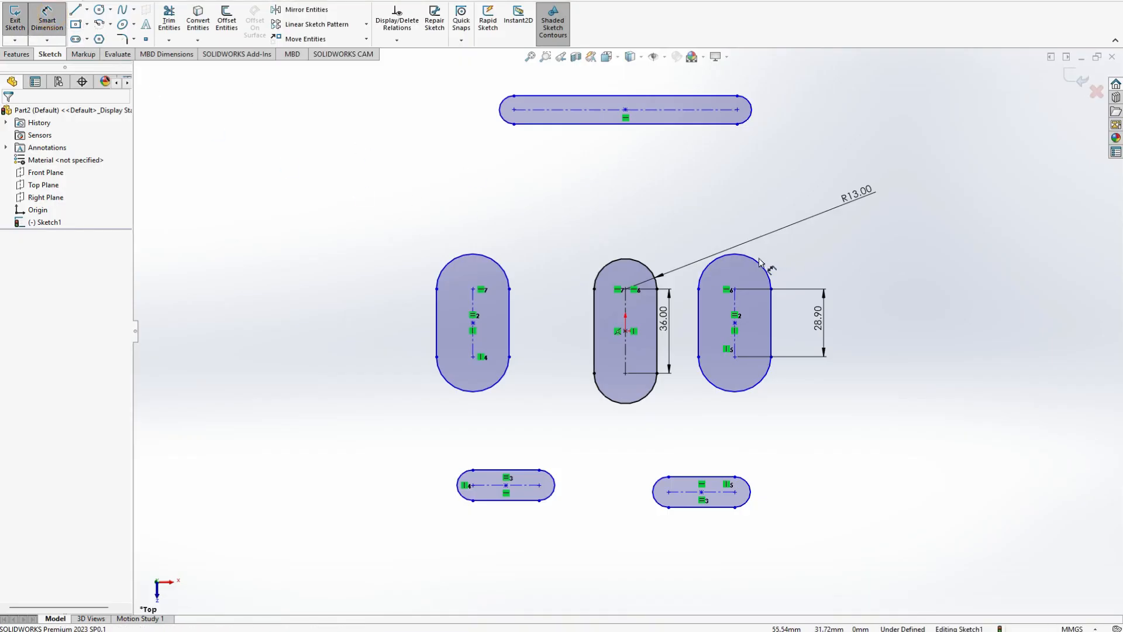
pyautogui.click(759, 262)
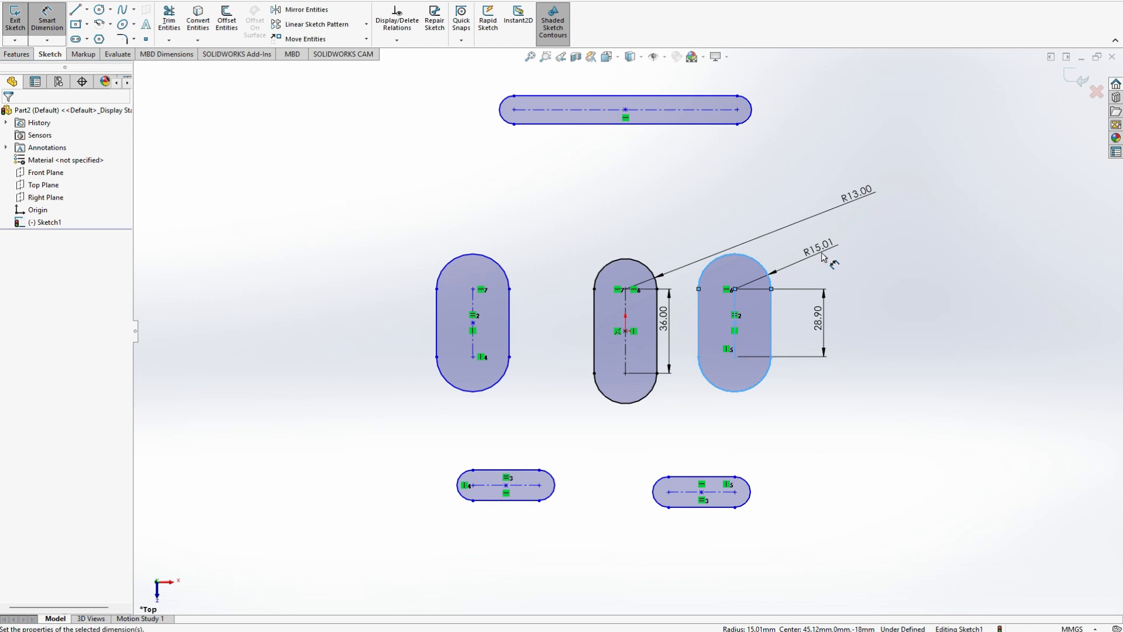
pyautogui.click(822, 255)
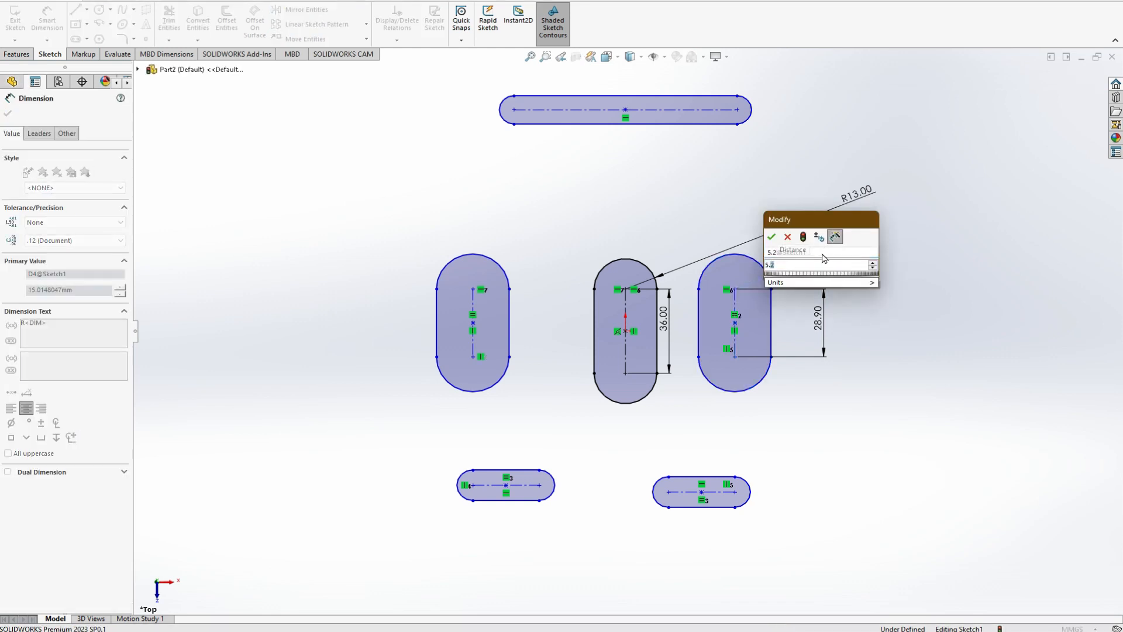
pyautogui.press('Return')
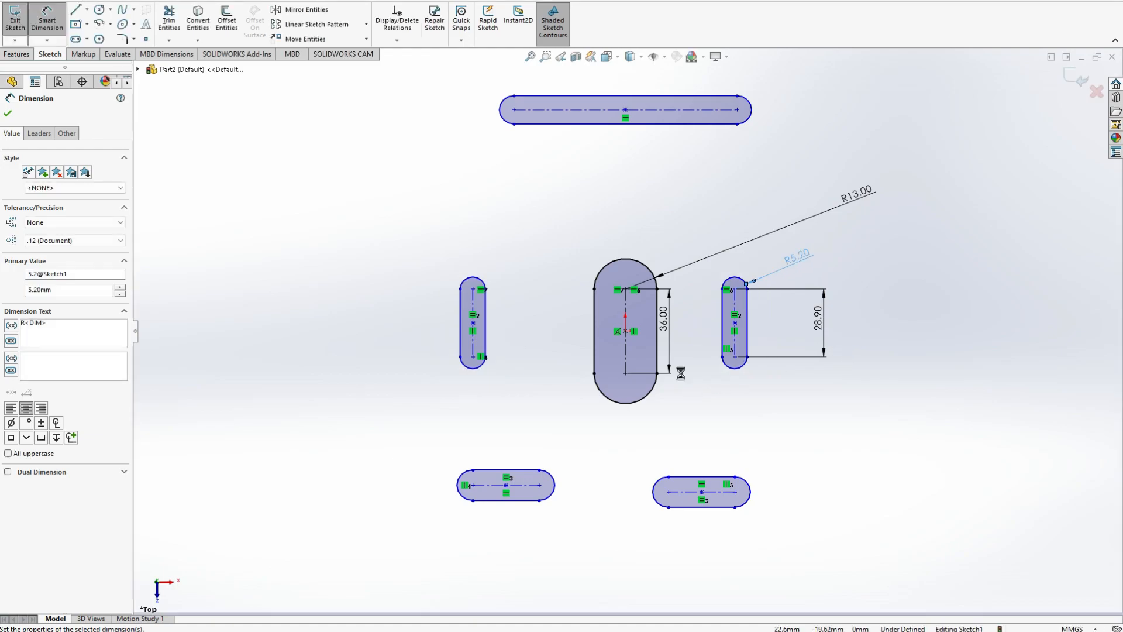
# - Check the reference drawing and dimension the distance between the centers of the two outer vertical slots as 54.7 mm
pyautogui.hotkey('alt', 'Tab')
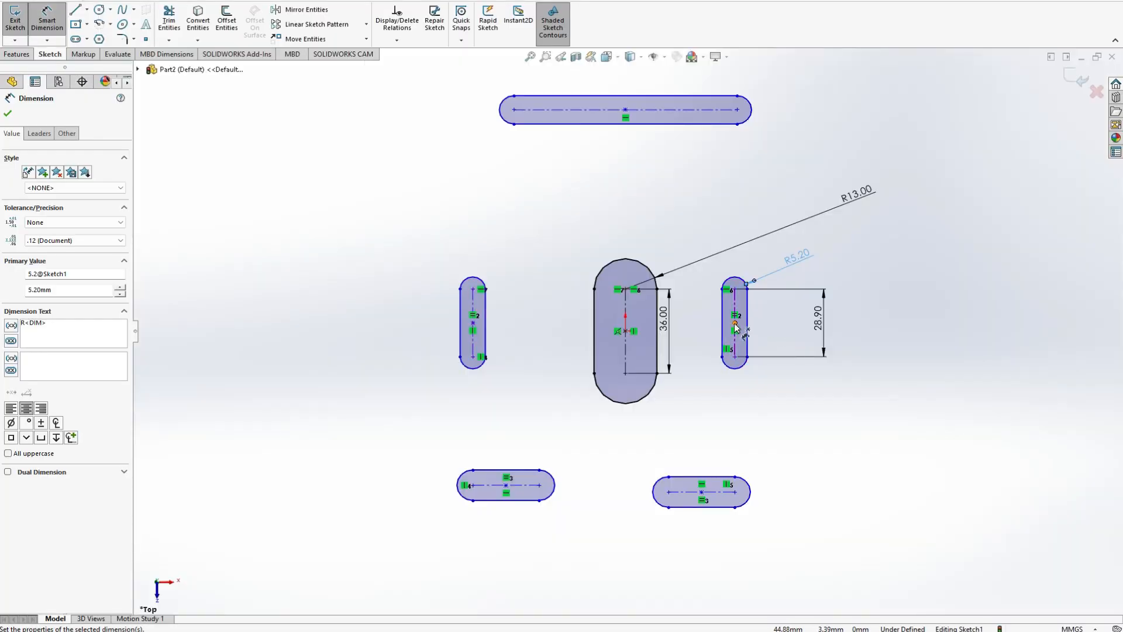
pyautogui.click(735, 318)
pyautogui.click(474, 323)
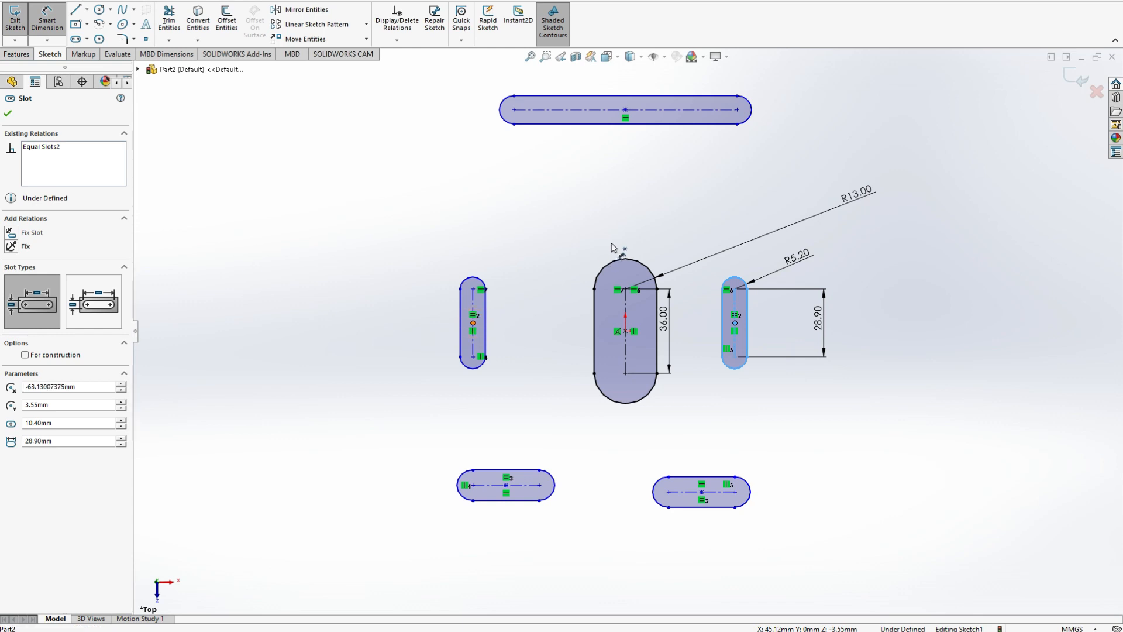
pyautogui.click(623, 249)
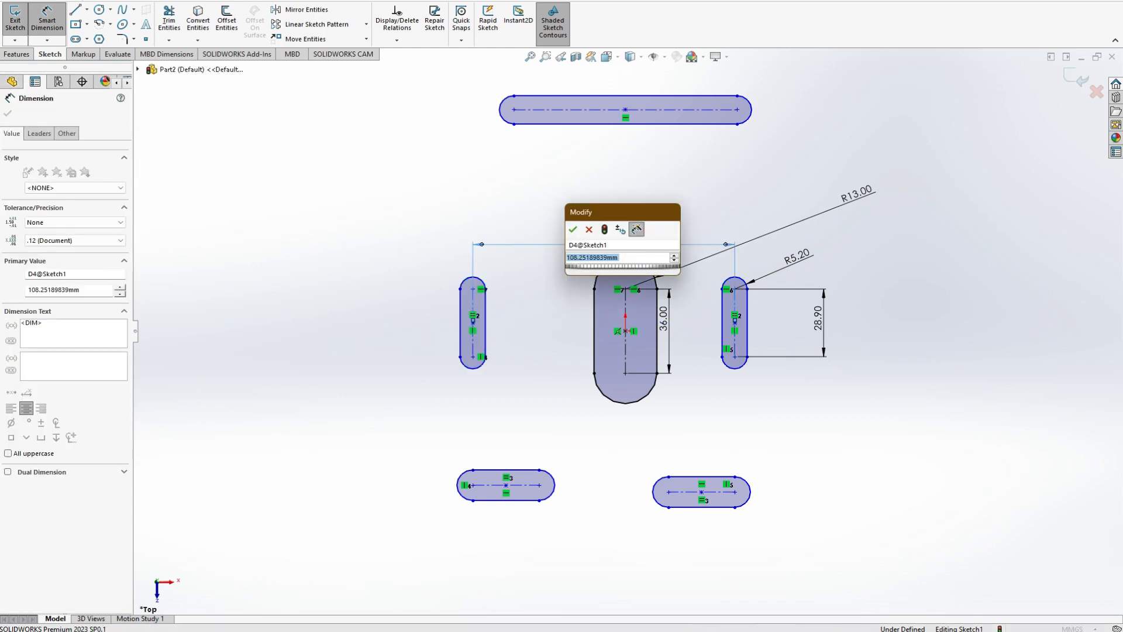
pyautogui.write('62.5')
pyautogui.press('Return')
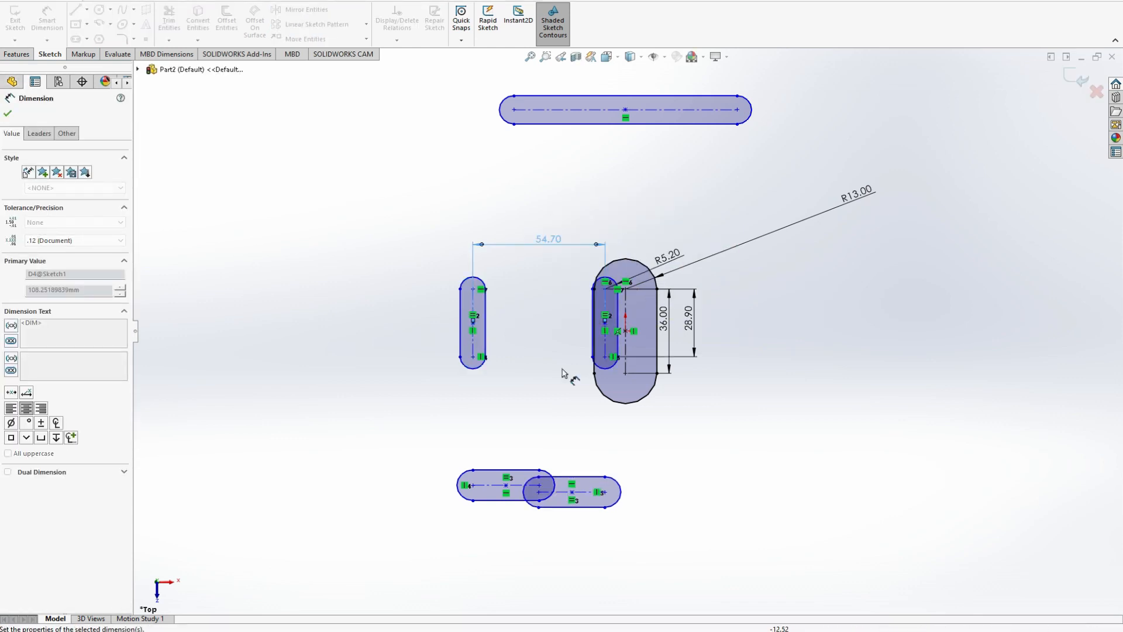
# - Dimension the horizontal distance from the left outer slot's center to the central slot's center as 54.7/2
pyautogui.click(474, 324)
pyautogui.click(625, 331)
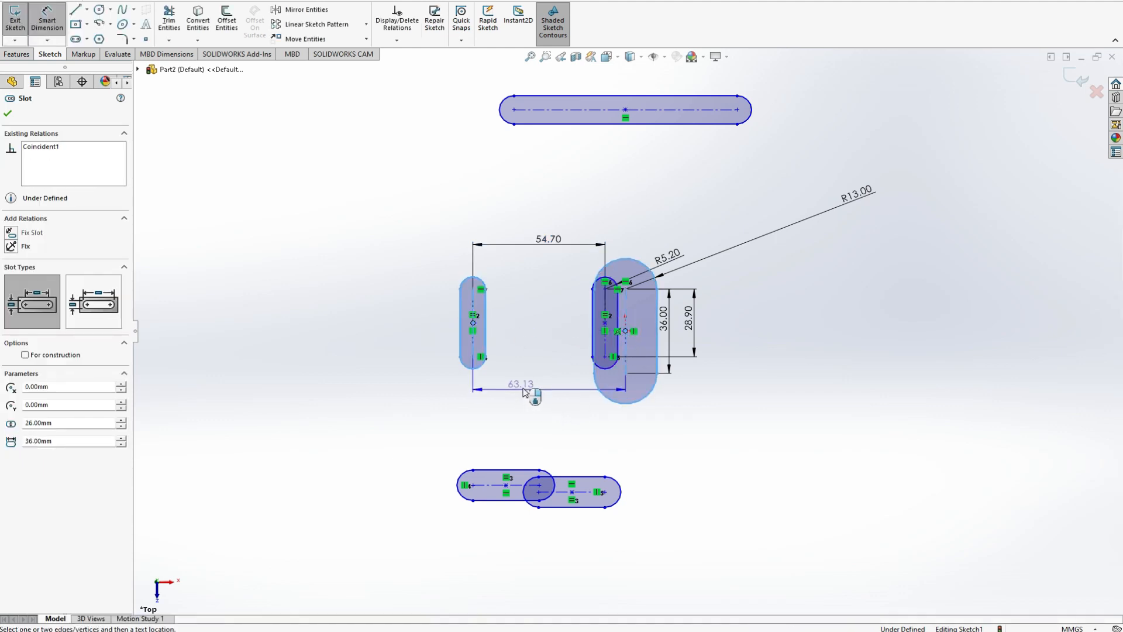
pyautogui.click(534, 386)
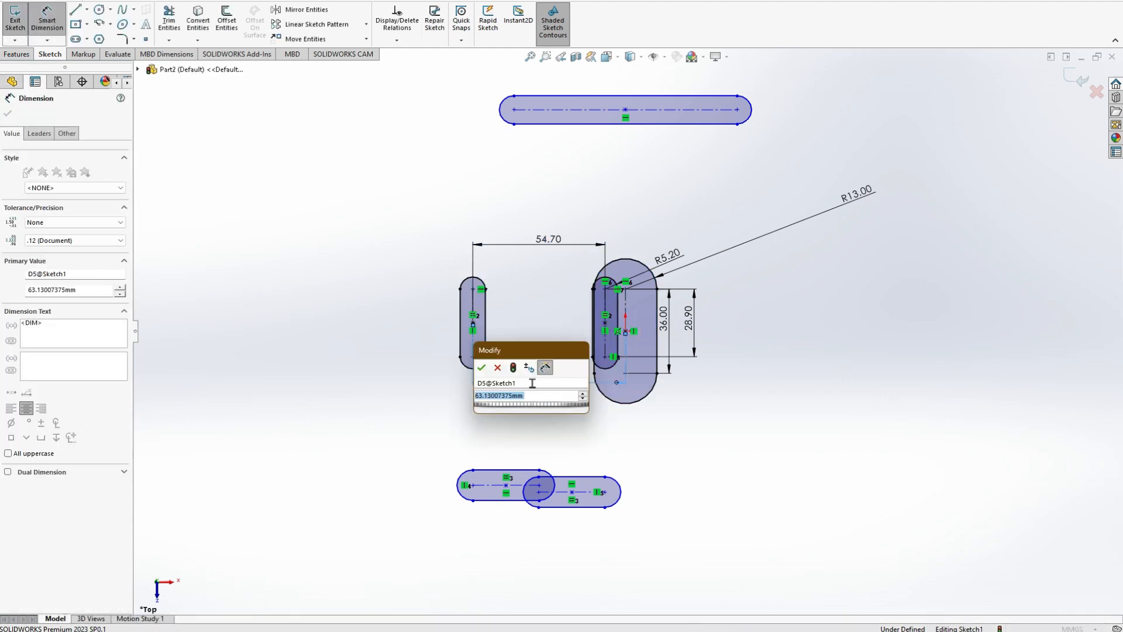
pyautogui.write('54.7/2')
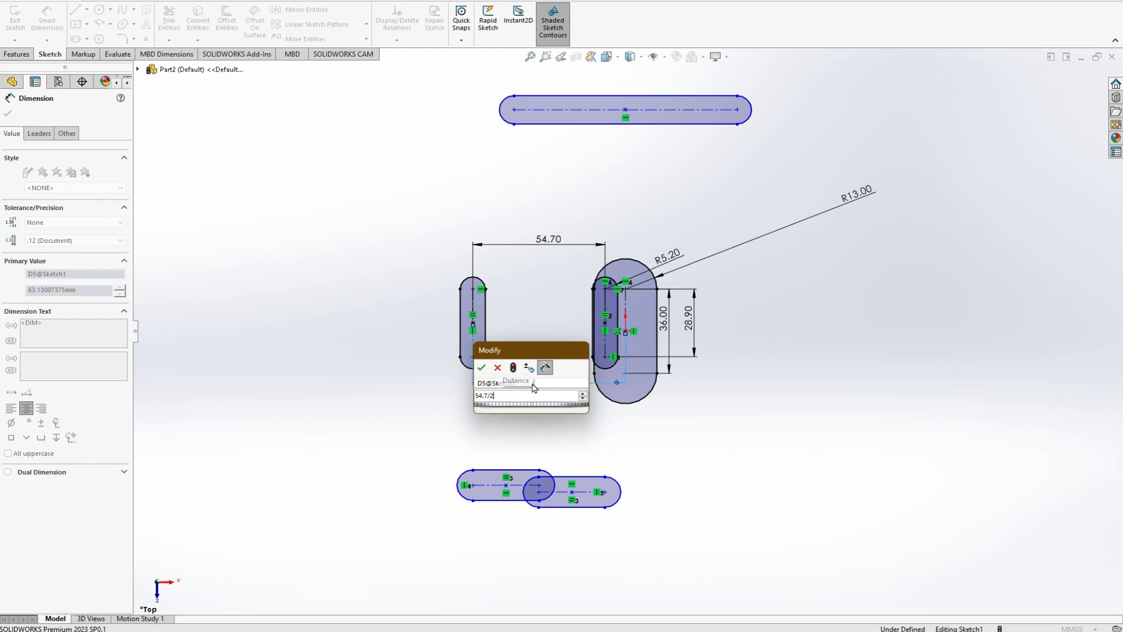
pyautogui.press('Return')
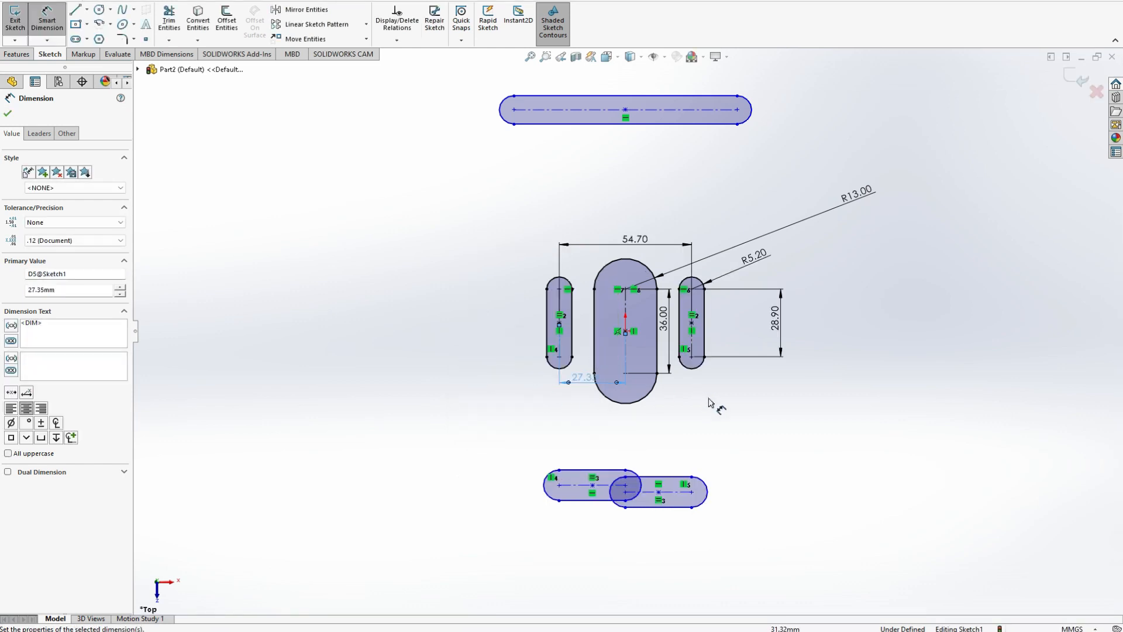
# - Check the reference drawing and separate the overlapping lower horizontal slots by shortening them to about 17.6 mm between arc centers
pyautogui.hotkey('alt', 'Tab')
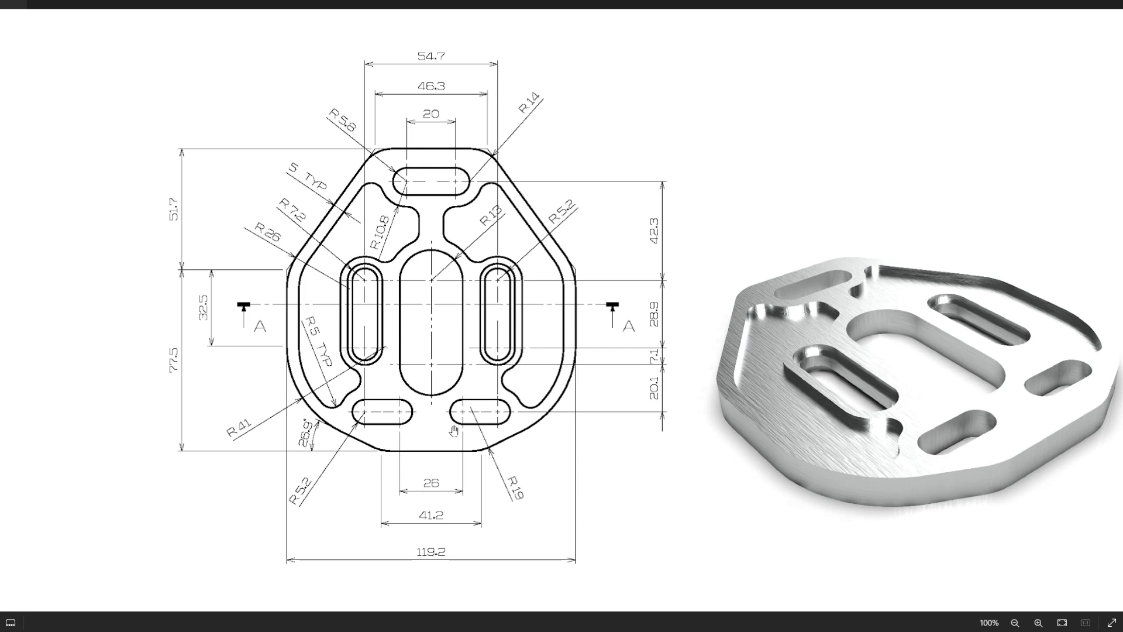
pyautogui.hotkey('alt', 'Tab')
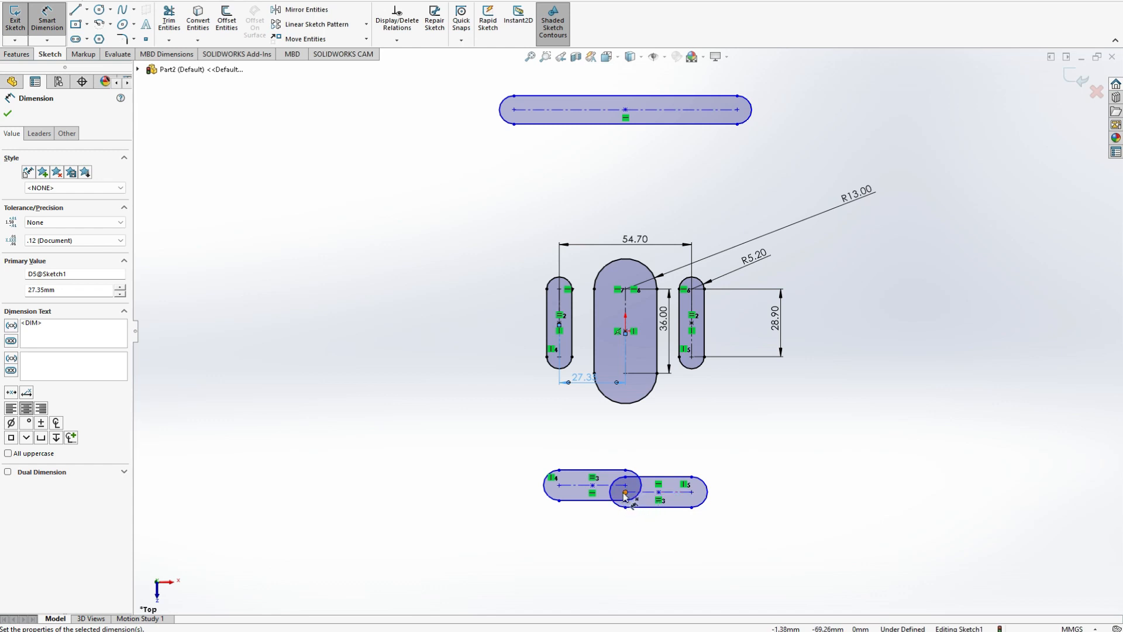
pyautogui.press('Escape')
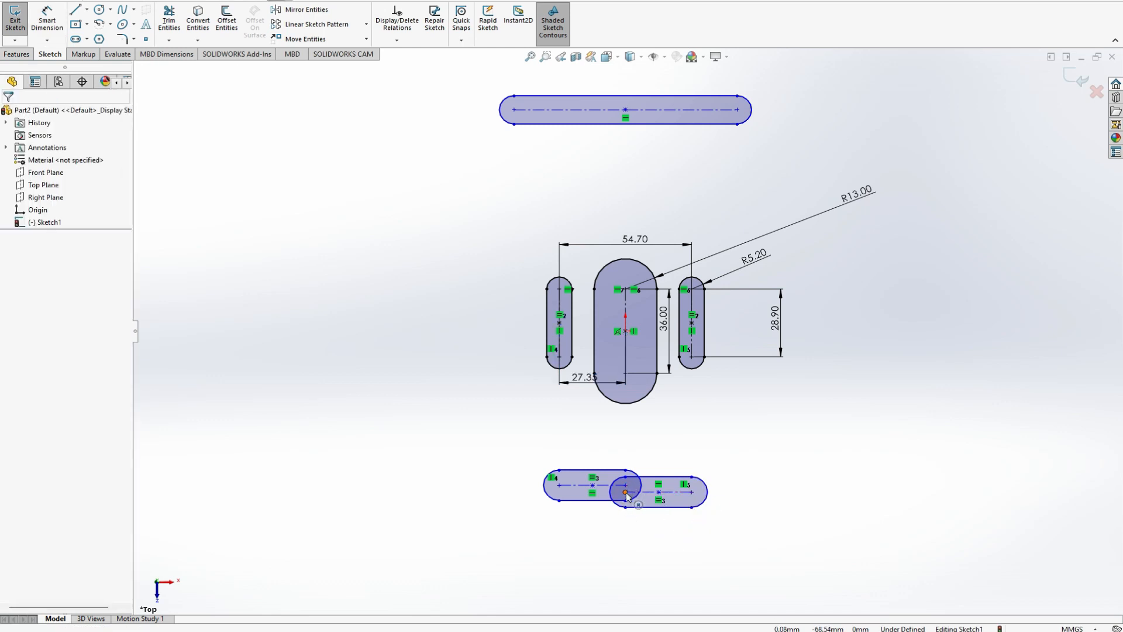
pyautogui.moveTo(636, 493); pyautogui.dragTo(660, 486)
pyautogui.click(727, 557)
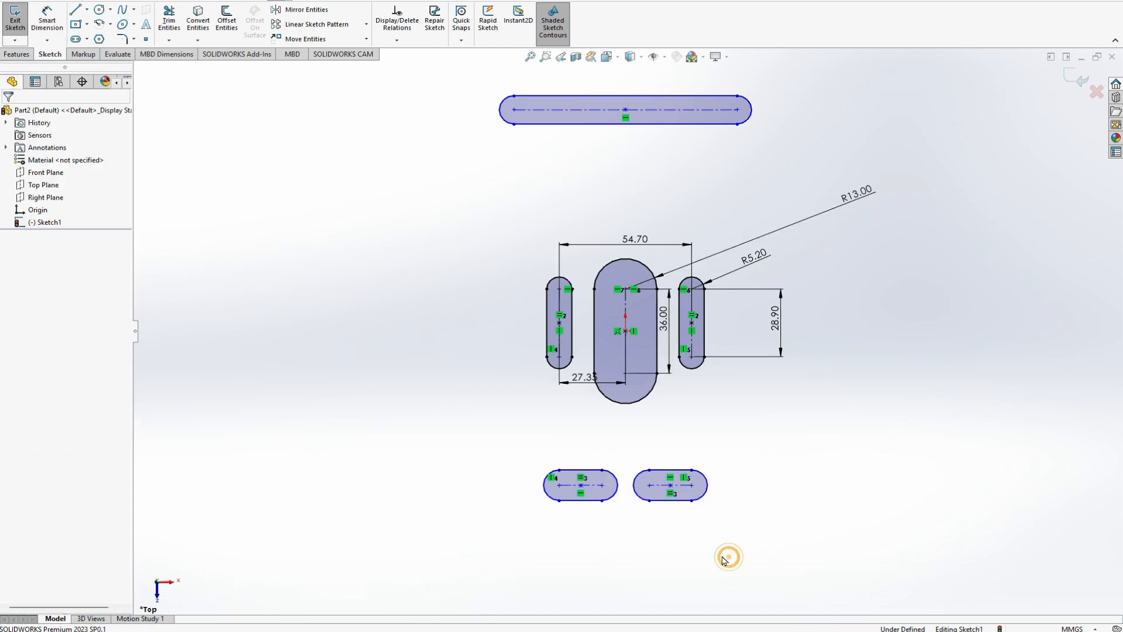
# - Consult the reference drawing and dimension the distance between the lower horizontal slots' inner arc centers as 26 mm
pyautogui.click(47, 19)
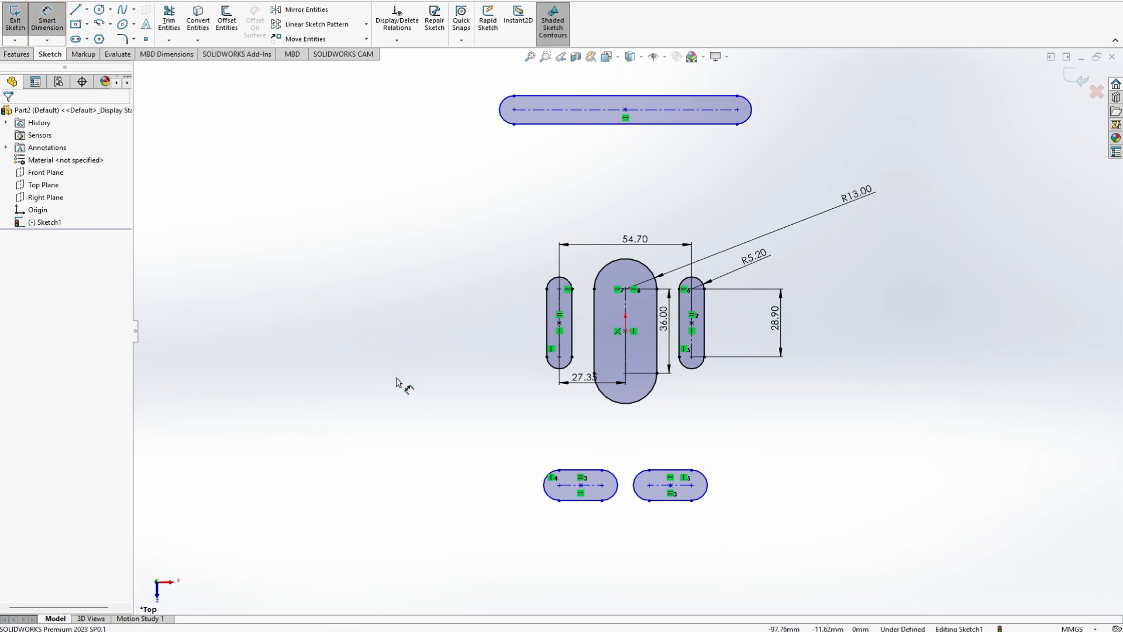
pyautogui.hotkey('alt', 'Tab')
pyautogui.hotkey('alt', 'Tab')
pyautogui.click(649, 486)
pyautogui.click(602, 485)
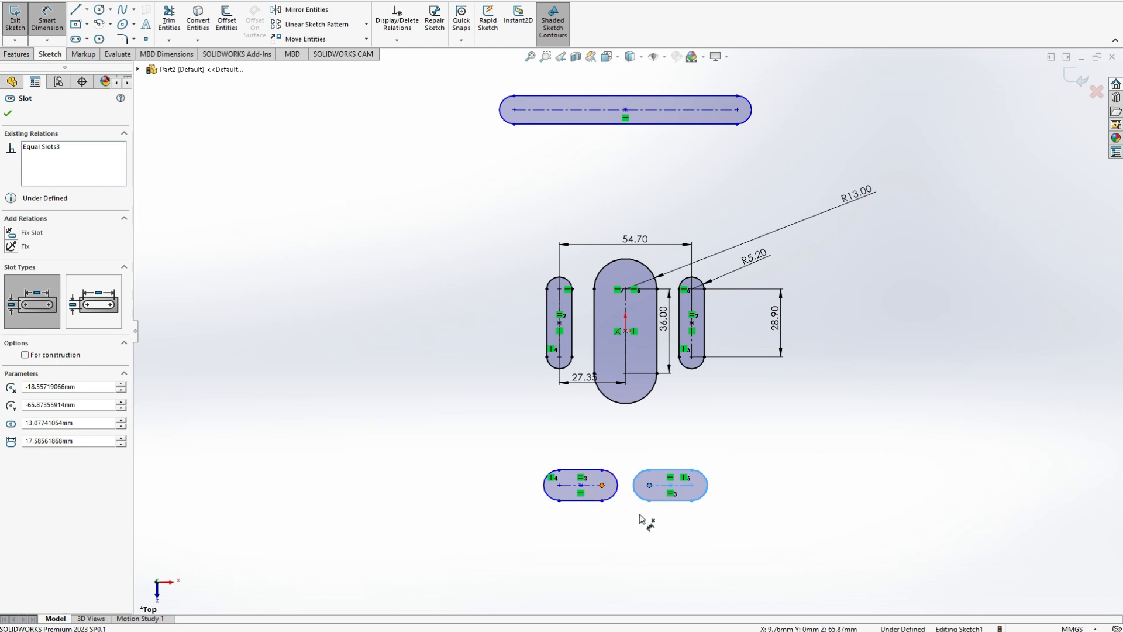
pyautogui.click(619, 521)
pyautogui.press('Return')
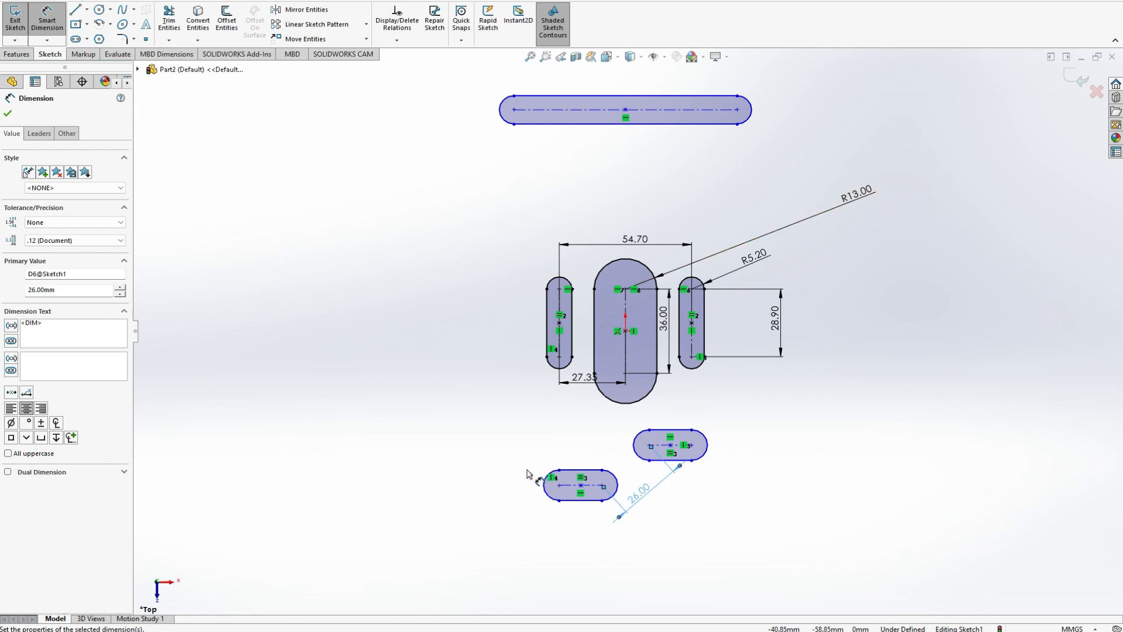
pyautogui.press('Escape')
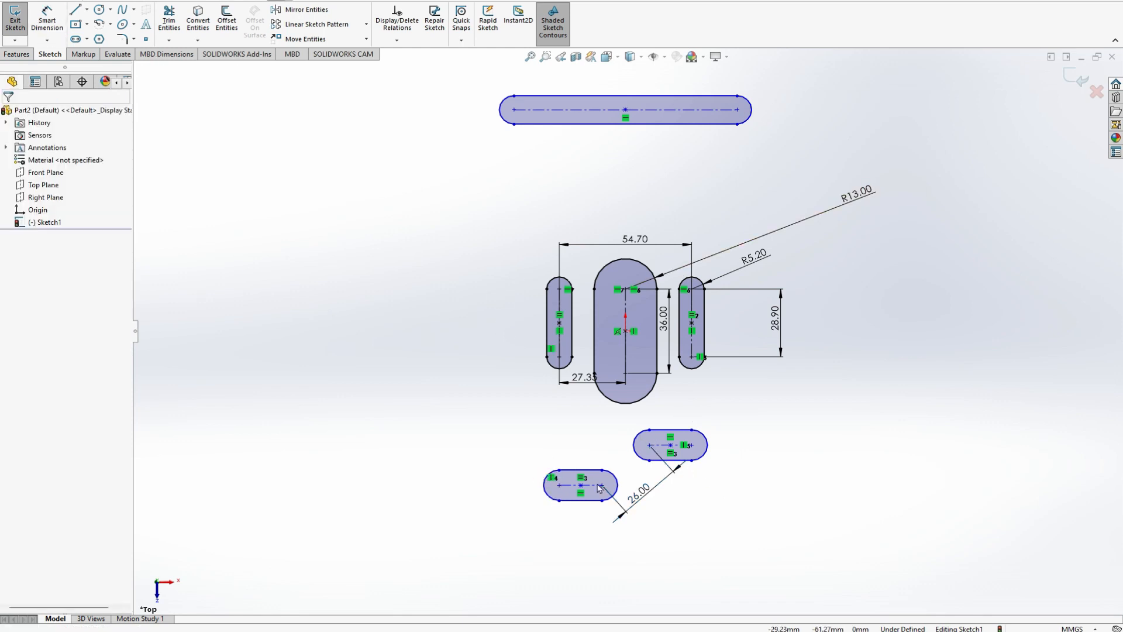
# - Try to level the two lower slots' centerlines with a Horizontal relation and delete the slanted 26 mm dimension between the slots
pyautogui.click(598, 489)
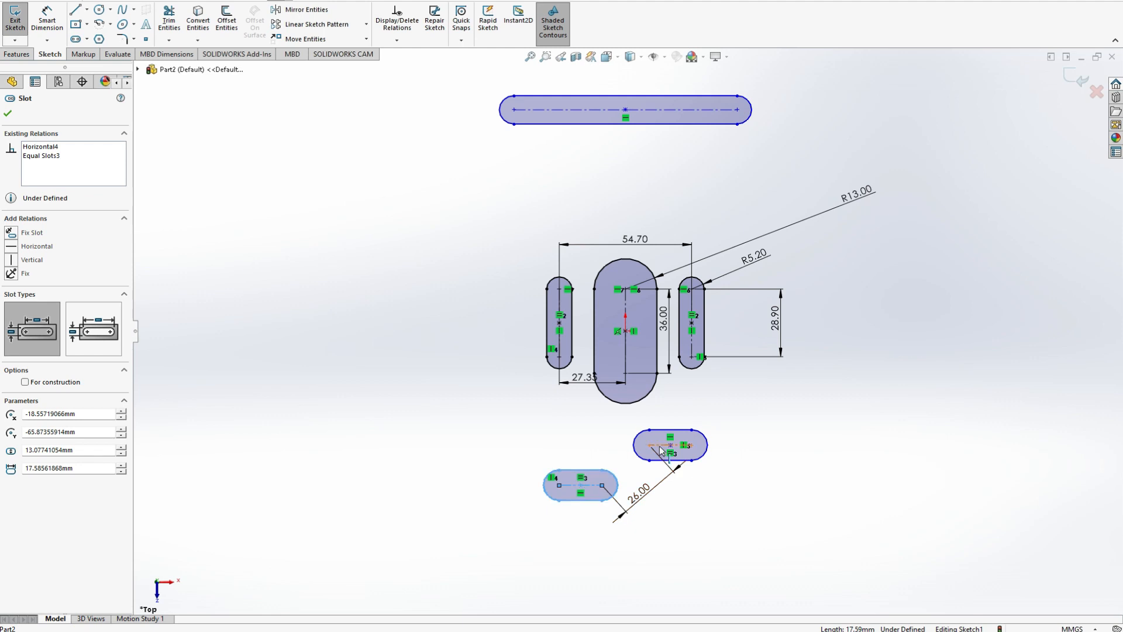
pyautogui.keyDown('ctrl'); pyautogui.click(662, 445); pyautogui.keyUp('ctrl')
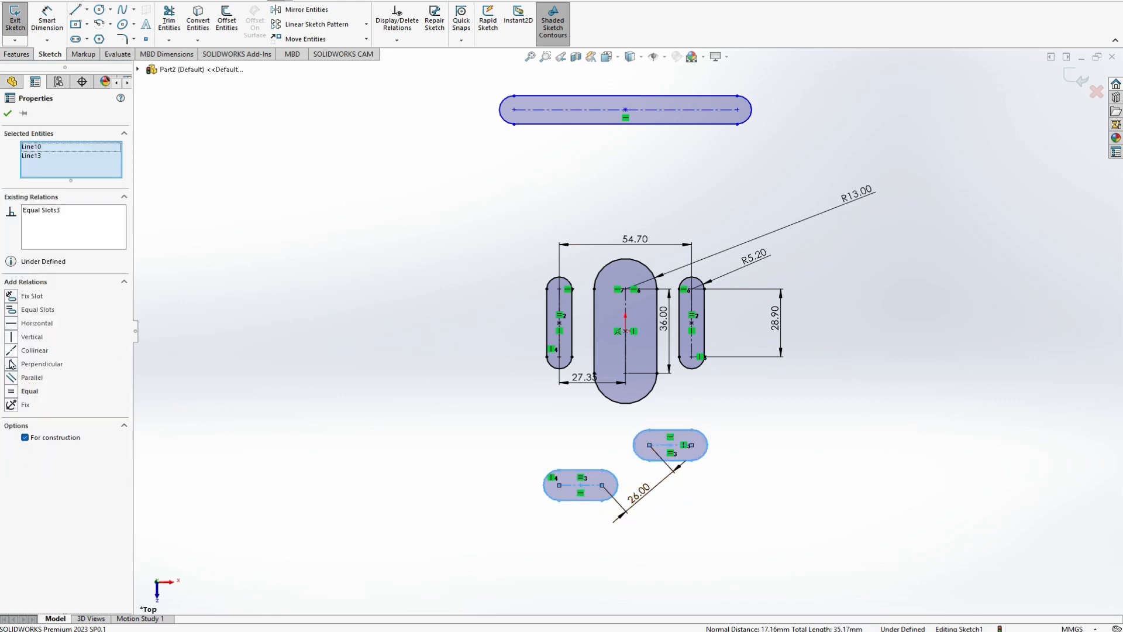
pyautogui.click(11, 326)
pyautogui.click(251, 375)
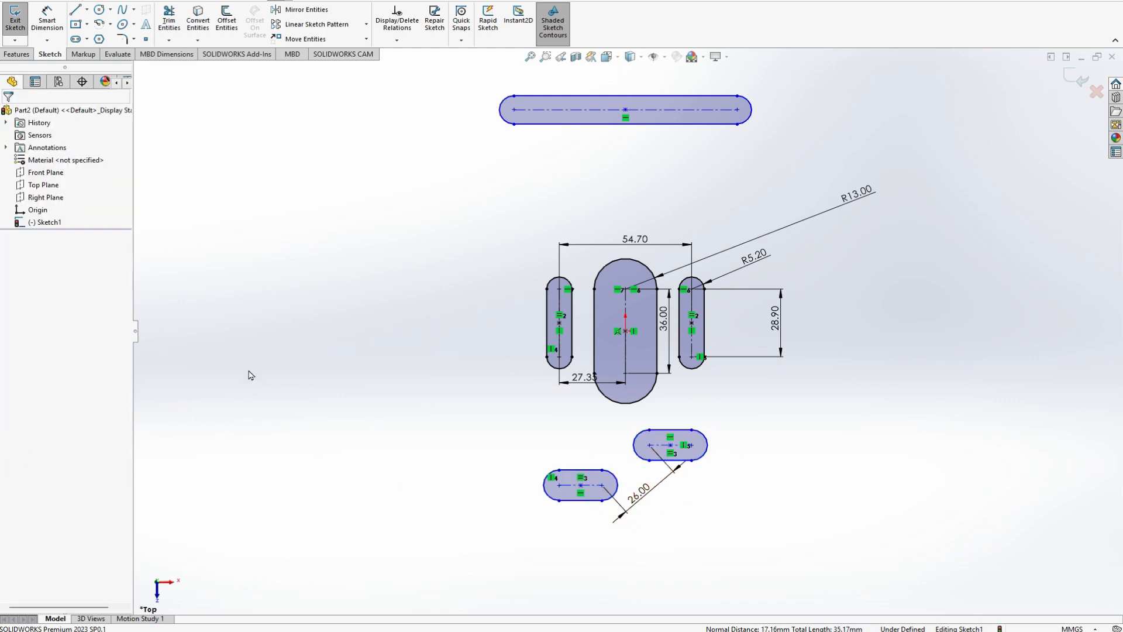
pyautogui.click(655, 484)
pyautogui.press('Delete')
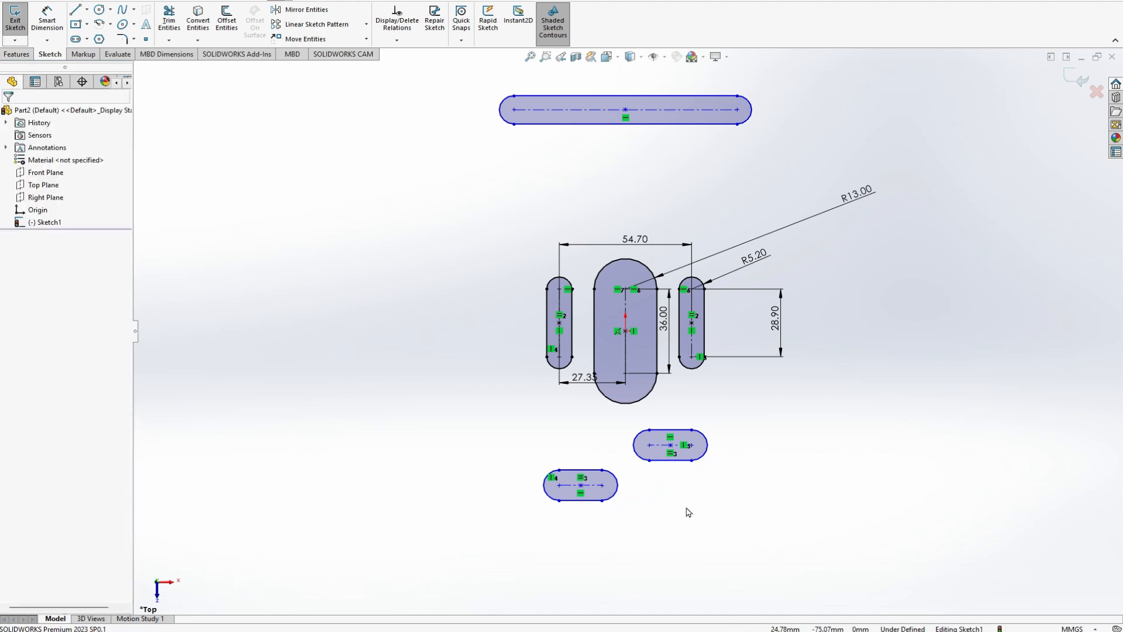
# - Level the two lower slots by adding a Horizontal relation between their center points
pyautogui.click(660, 460)
pyautogui.click(661, 513)
pyautogui.click(579, 486)
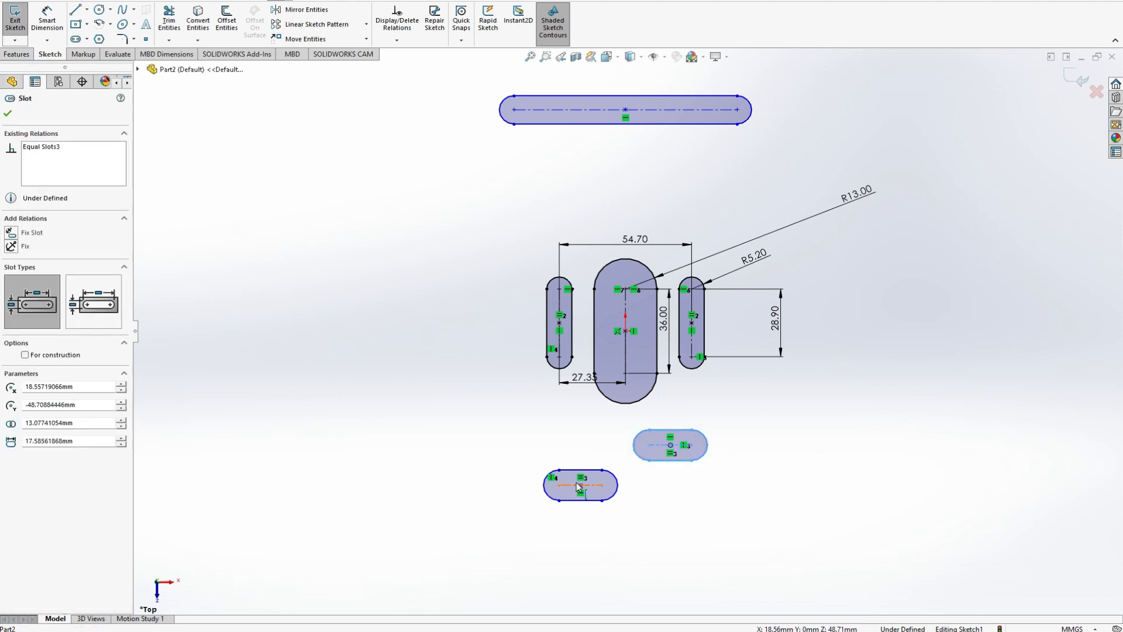
pyautogui.keyDown('ctrl'); pyautogui.click(581, 485); pyautogui.keyUp('ctrl')
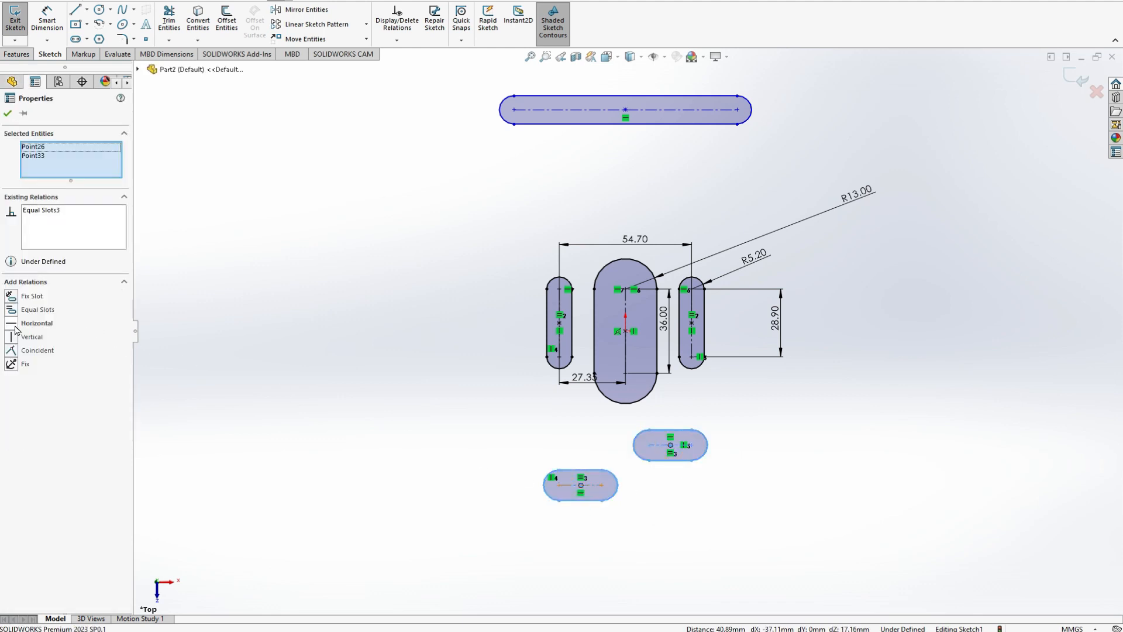
pyautogui.click(35, 323)
pyautogui.click(352, 371)
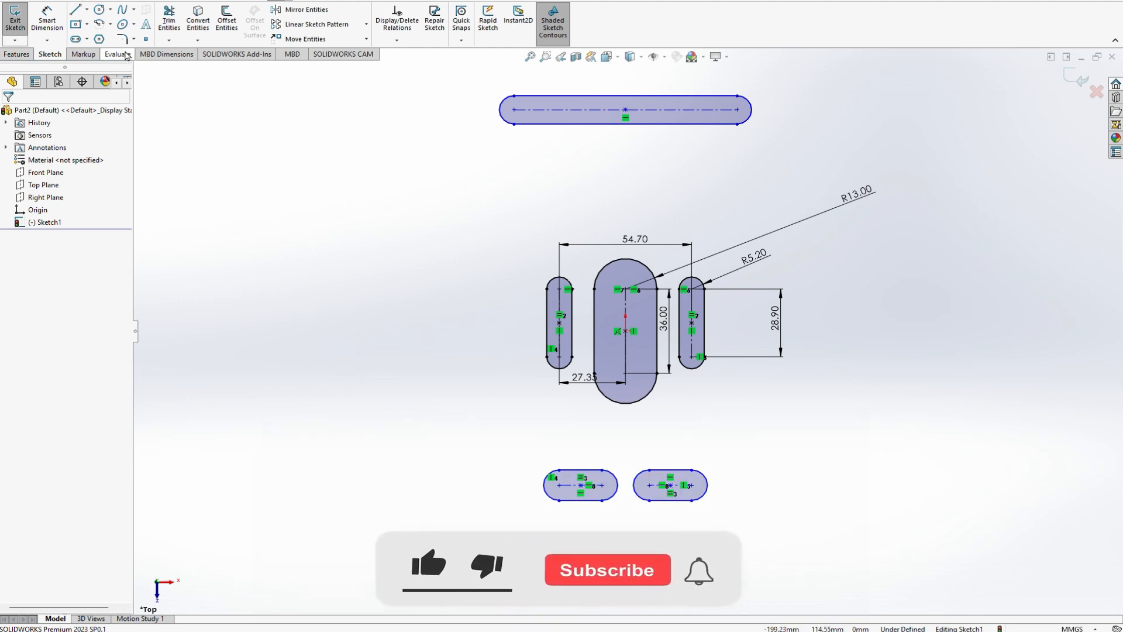
# - Dimension the distance between the inner arc centers of the two lower slots as 26 mm
pyautogui.click(47, 20)
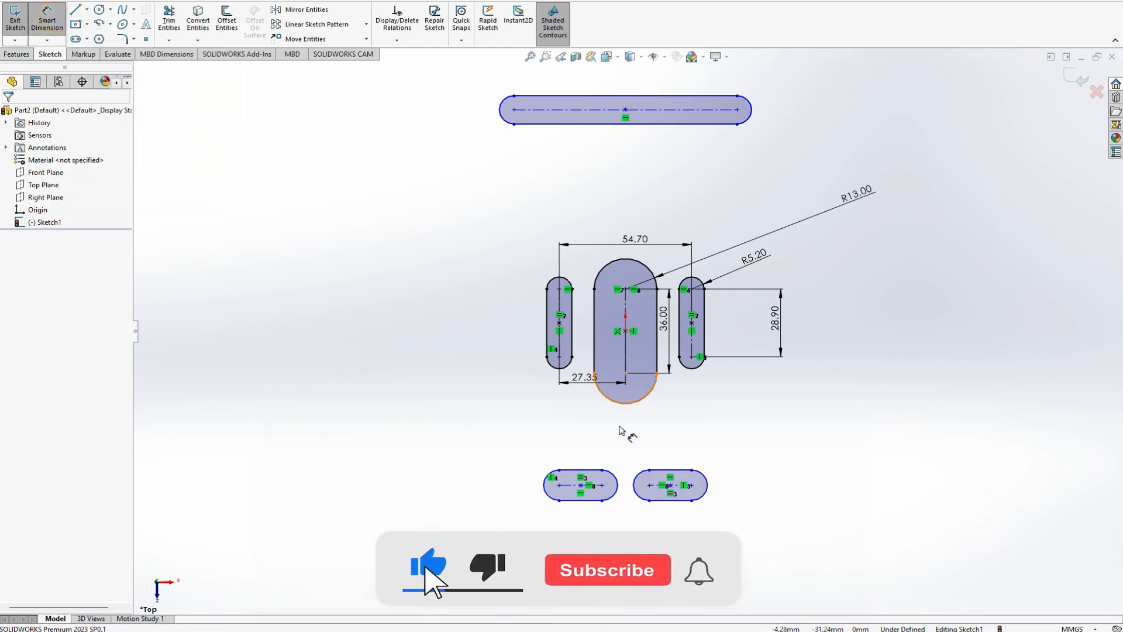
pyautogui.click(651, 486)
pyautogui.click(602, 485)
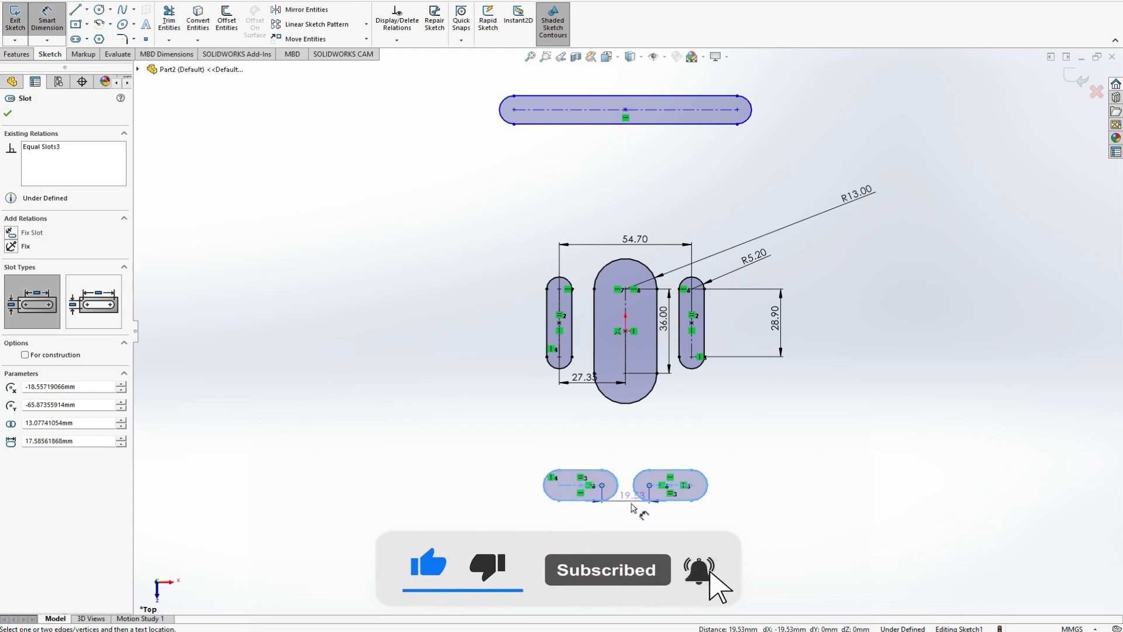
pyautogui.click(630, 507)
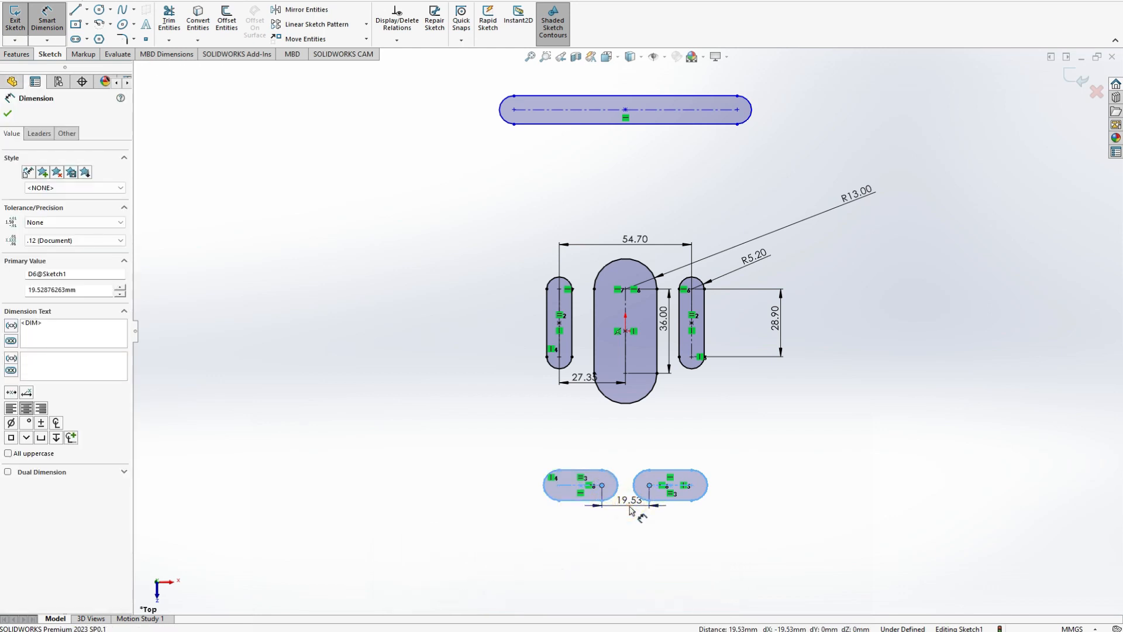
pyautogui.write('26')
pyautogui.press('Tab')
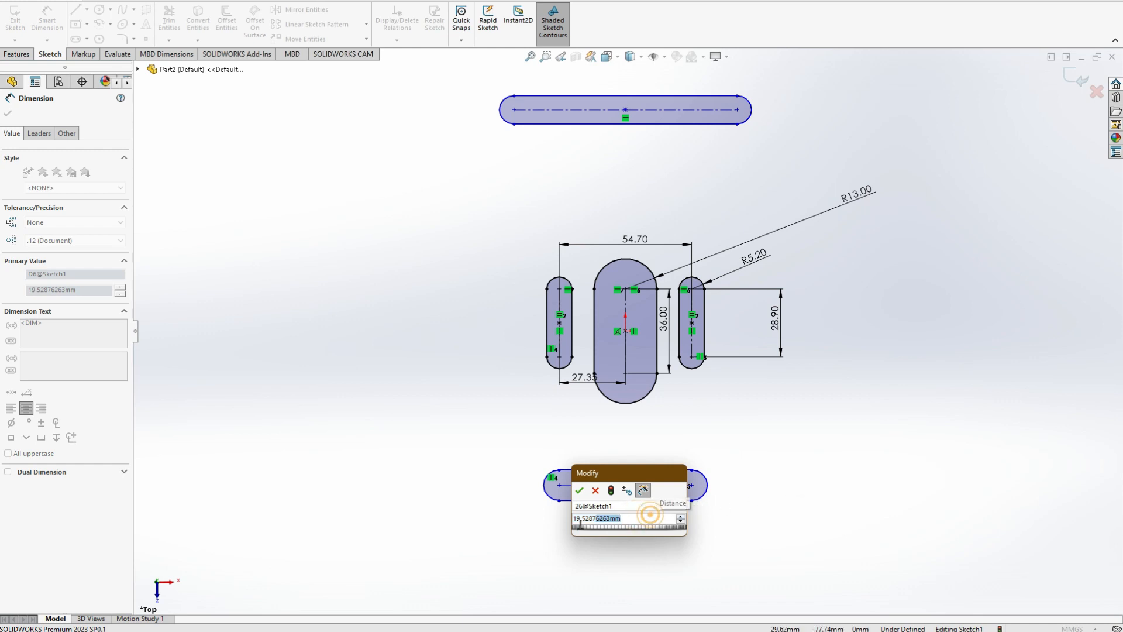
pyautogui.write('26')
pyautogui.press('Return')
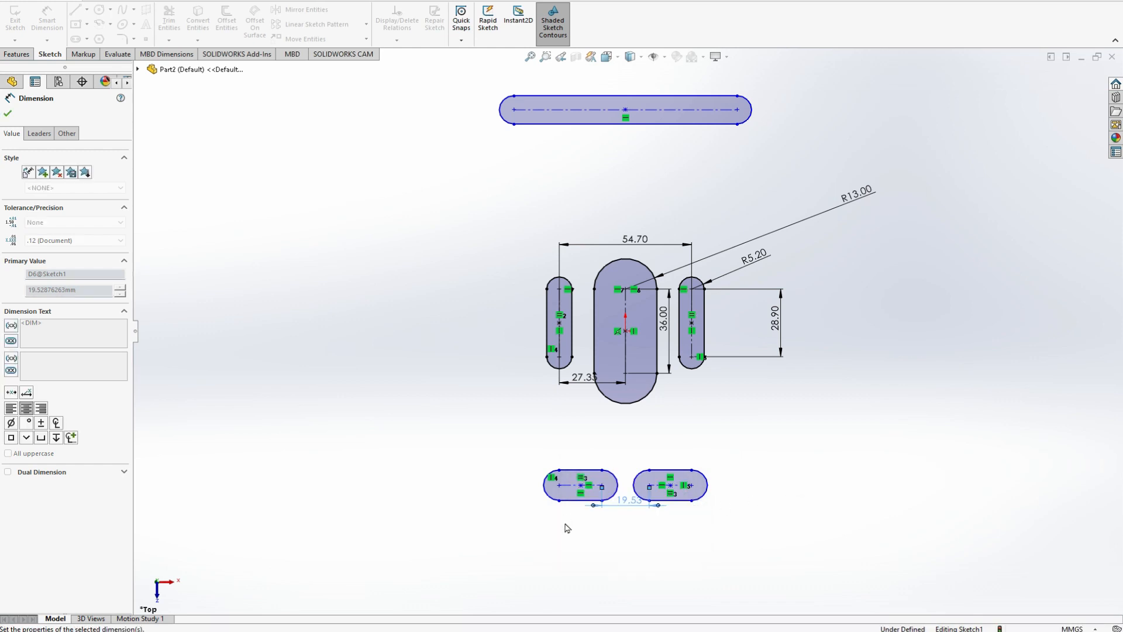
# - Consult the reference drawing and dimension the lower right slot's end arc with a 5.2 mm radius
pyautogui.hotkey('alt', 'Tab')
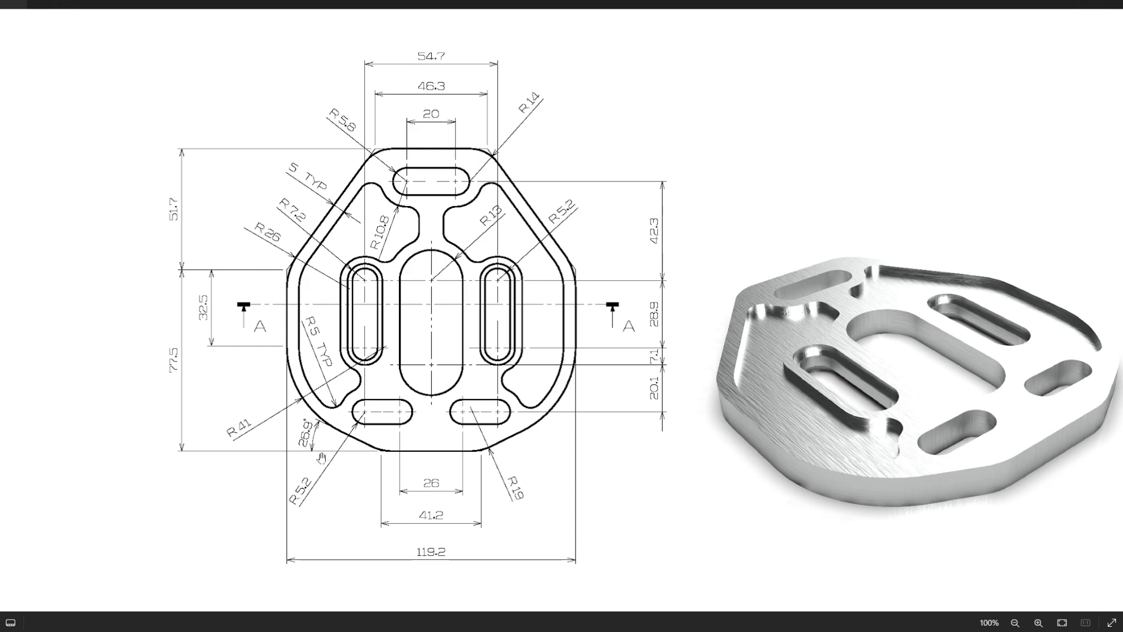
pyautogui.hotkey('alt', 'Tab')
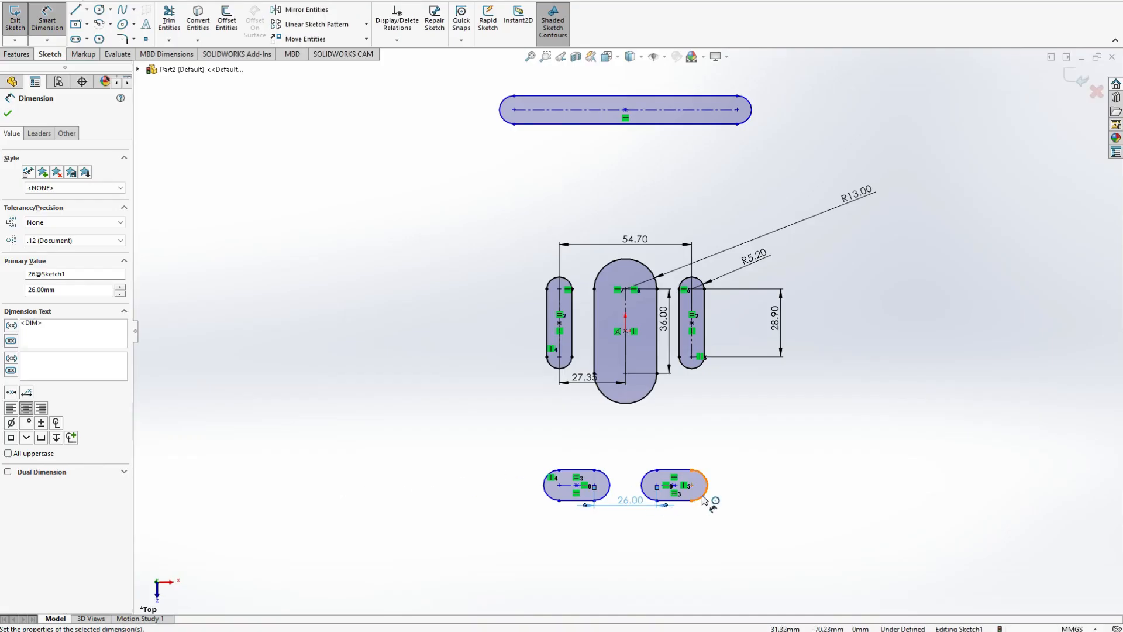
pyautogui.click(706, 489)
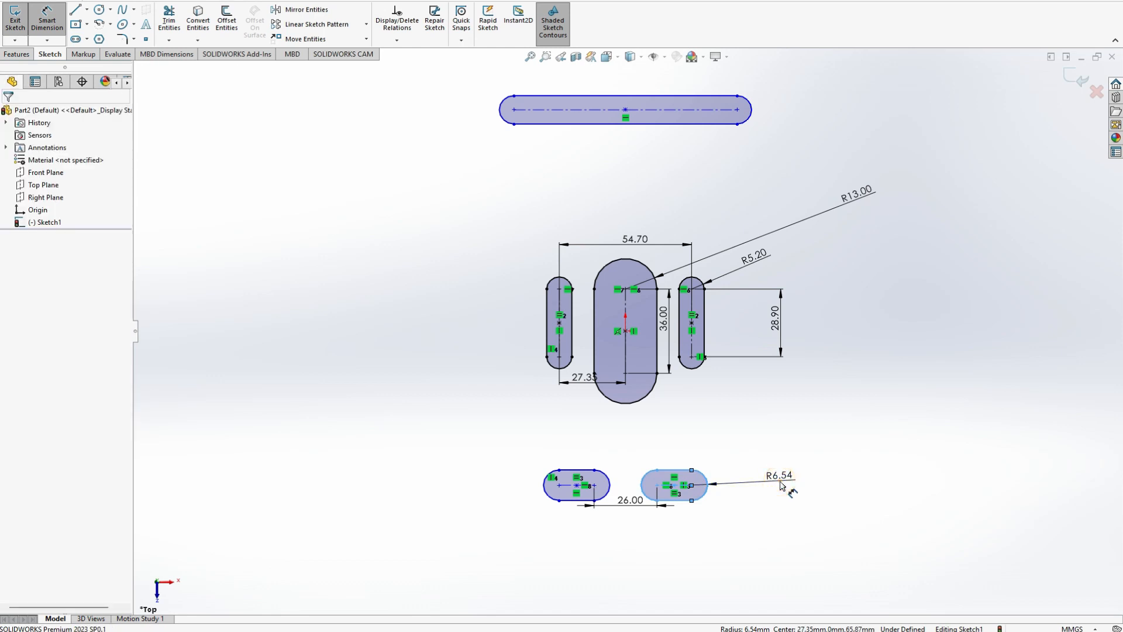
pyautogui.click(779, 483)
pyautogui.write('5.2')
pyautogui.press('Return')
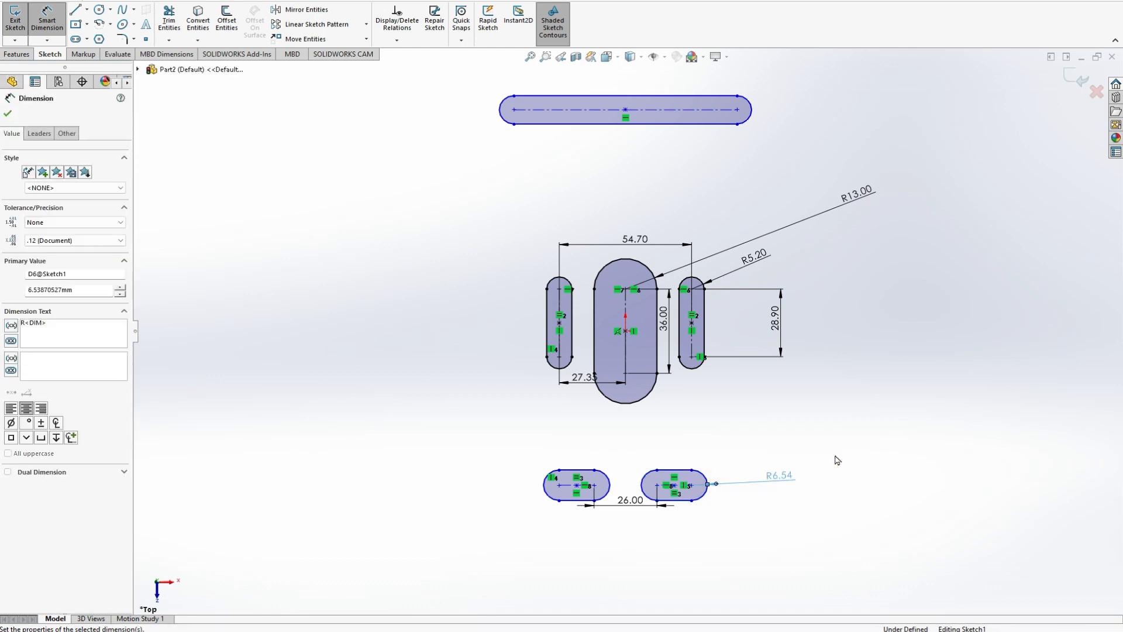
# - Check the reference drawing and dimension the upper horizontal slot's center-to-center length as 20 mm
pyautogui.hotkey('alt', 'Tab')
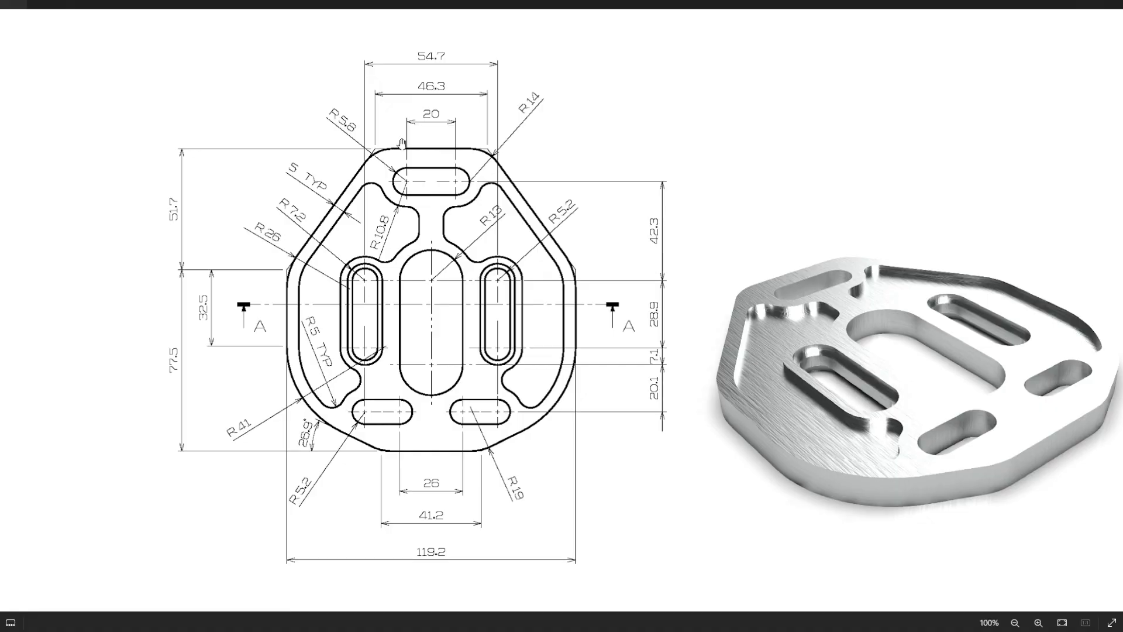
pyautogui.hotkey('alt', 'Tab')
pyautogui.click(636, 96)
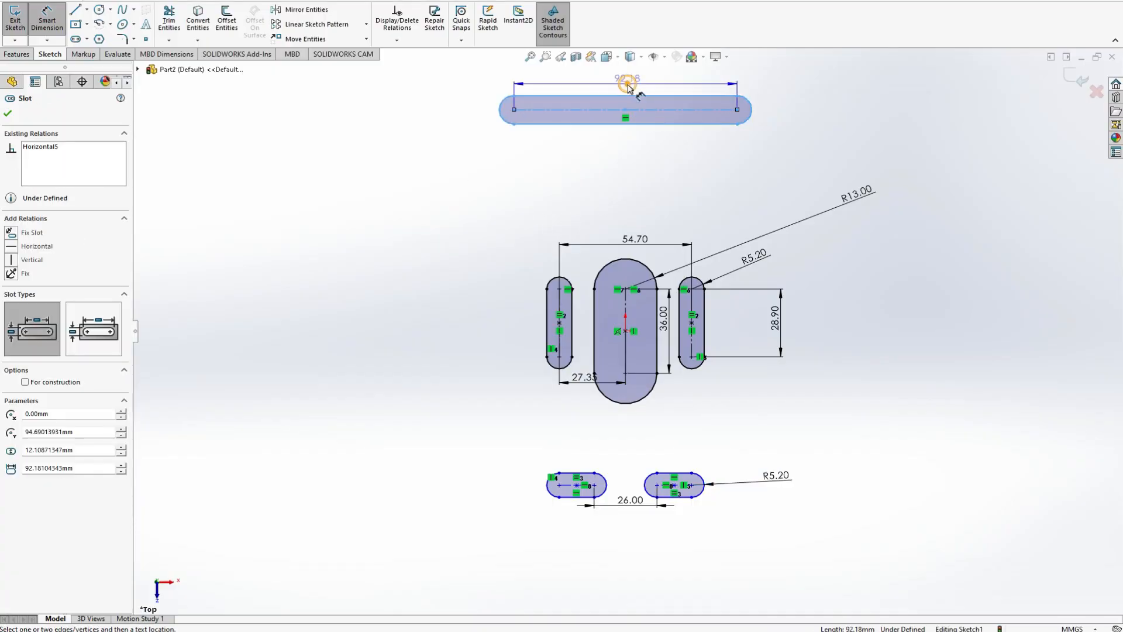
pyautogui.click(626, 83)
pyautogui.write('20')
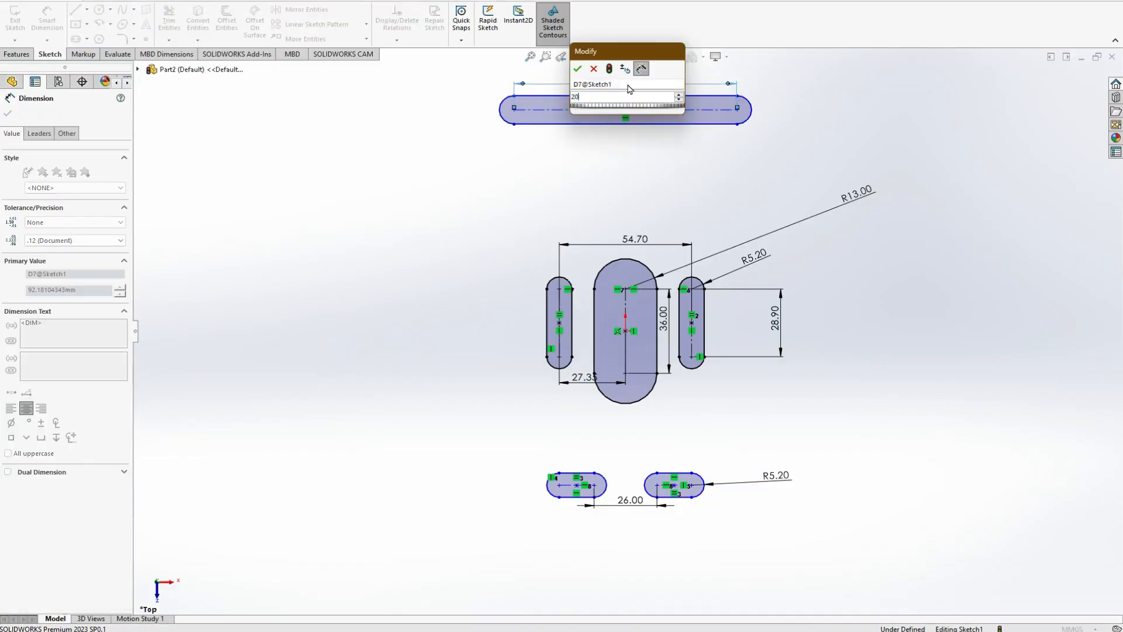
pyautogui.press('Return')
# - Consult the reference drawing and dimension the upper slot's end arc with a 5.8 mm radius
pyautogui.hotkey('alt', 'Tab')
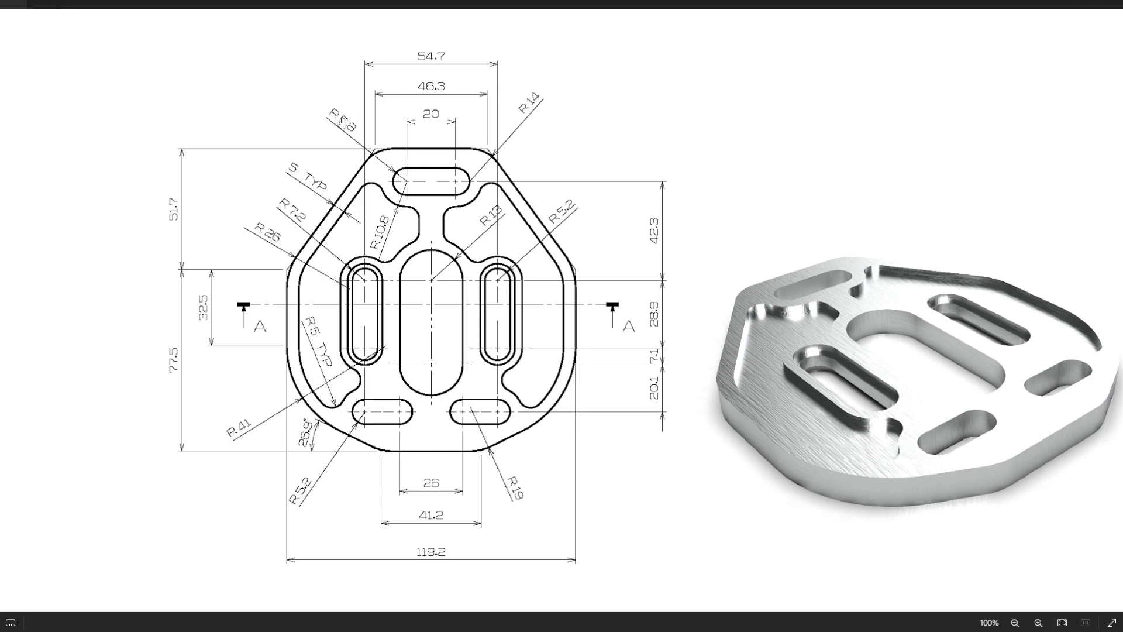
pyautogui.hotkey('alt', 'Tab')
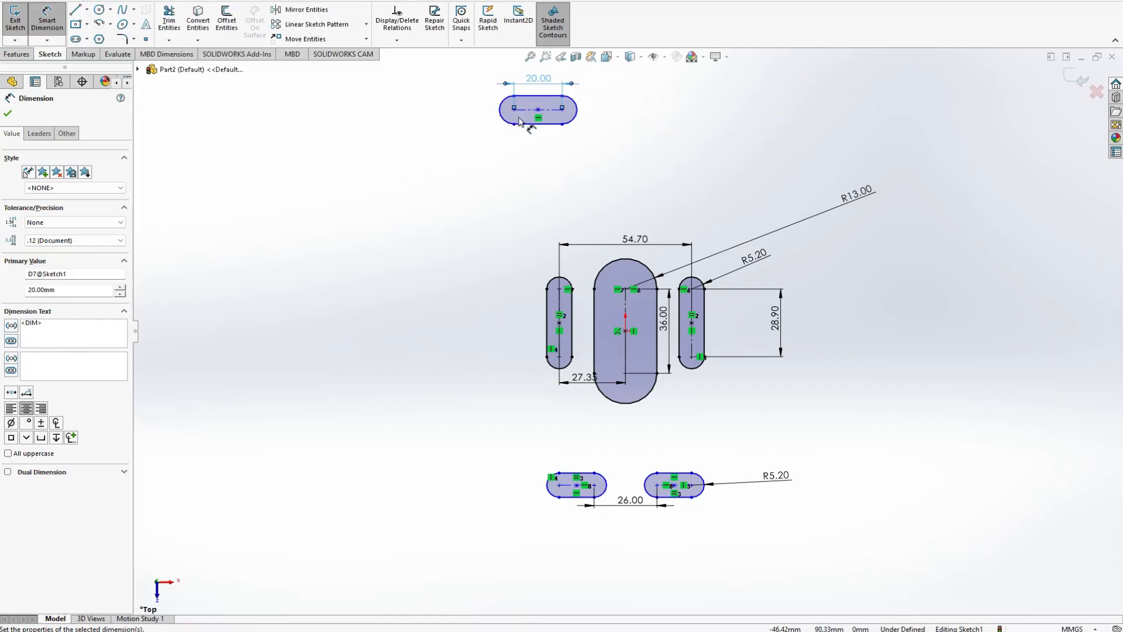
pyautogui.click(598, 102)
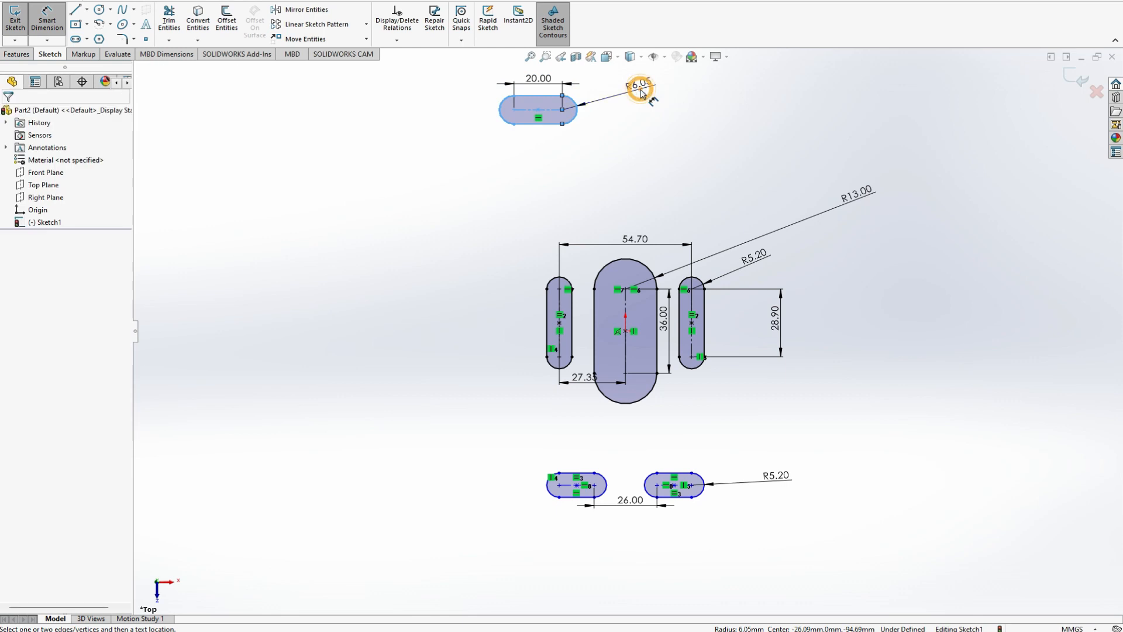
pyautogui.click(642, 94)
pyautogui.write('5.8')
pyautogui.press('Return')
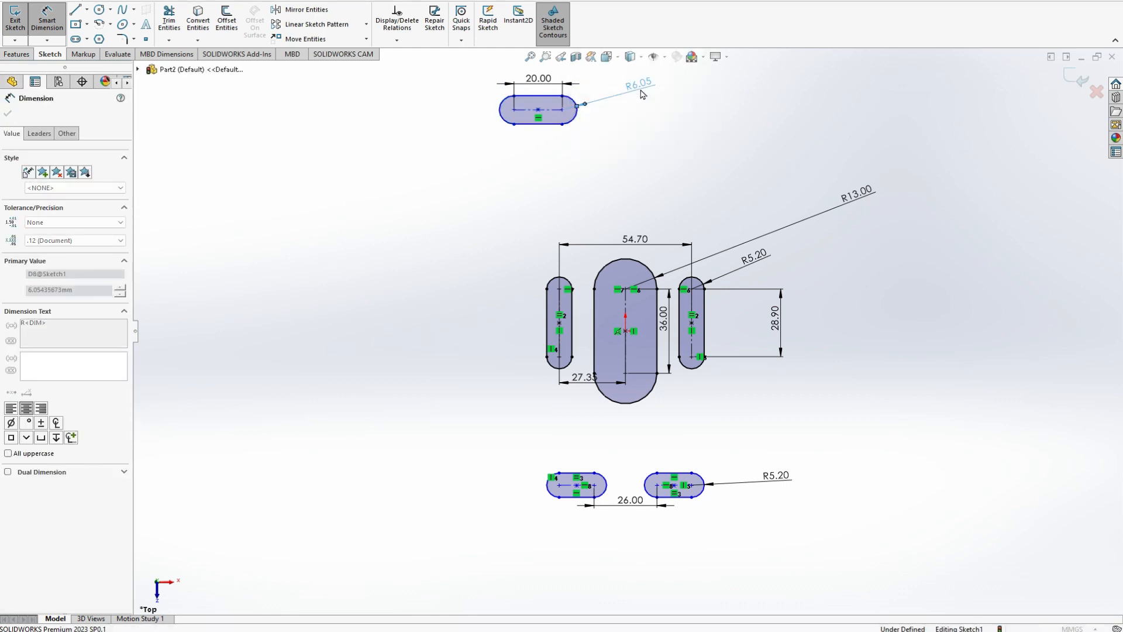
pyautogui.press('Escape')
pyautogui.press('Escape')
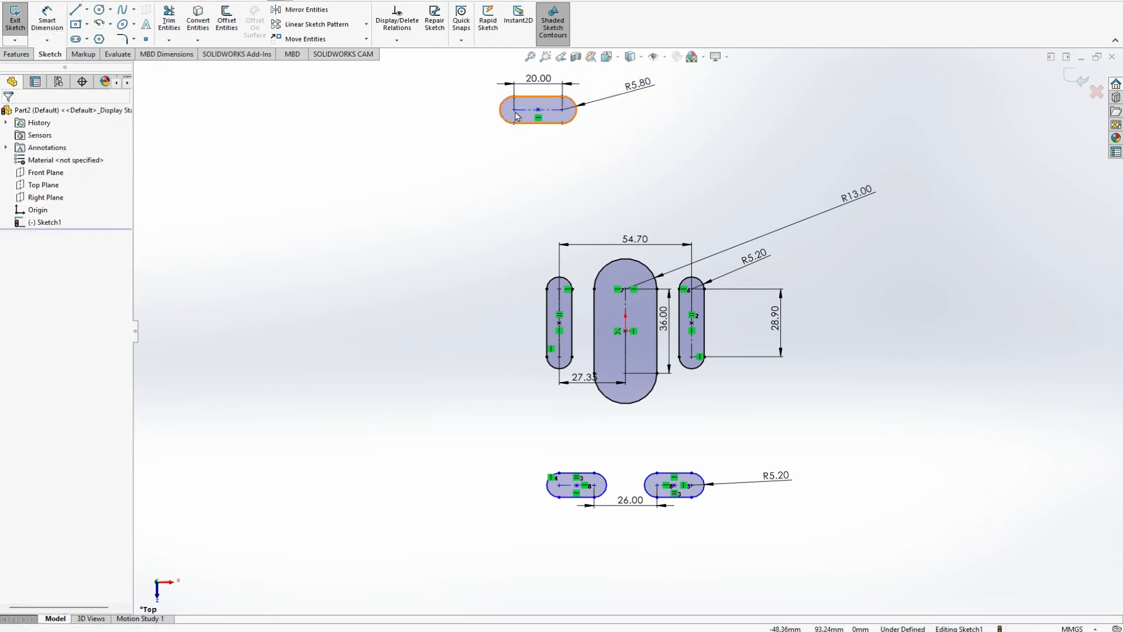
# - Align the upper slot's center point with the central slot's center using a Vertical relation
pyautogui.click(539, 110)
pyautogui.keyDown('ctrl'); pyautogui.click(626, 330); pyautogui.keyUp('ctrl')
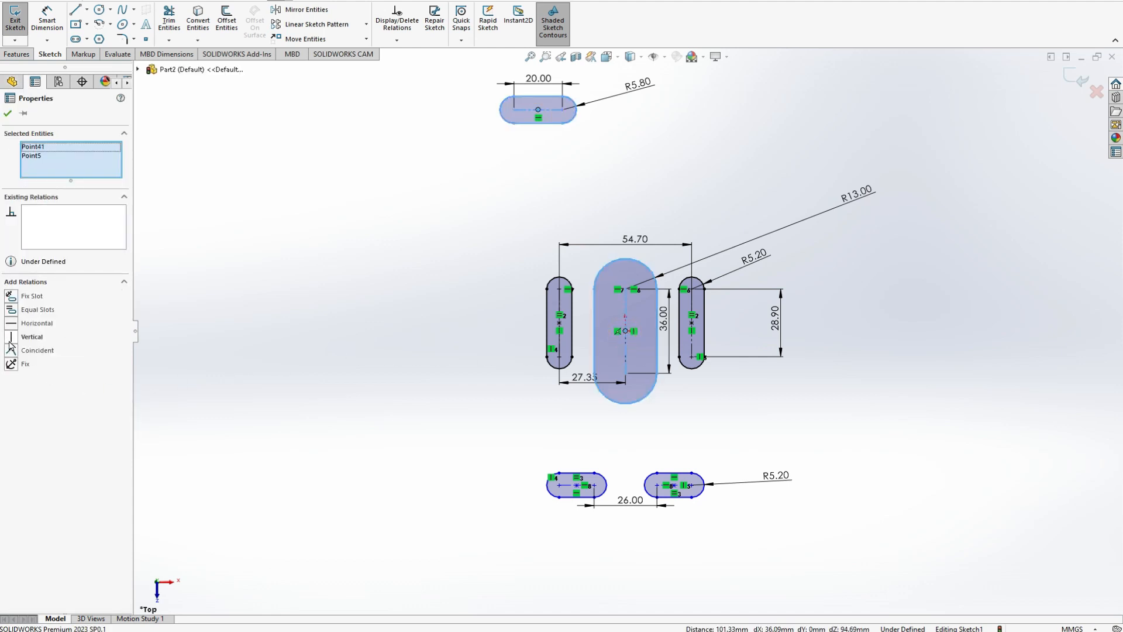
pyautogui.click(10, 339)
pyautogui.click(287, 393)
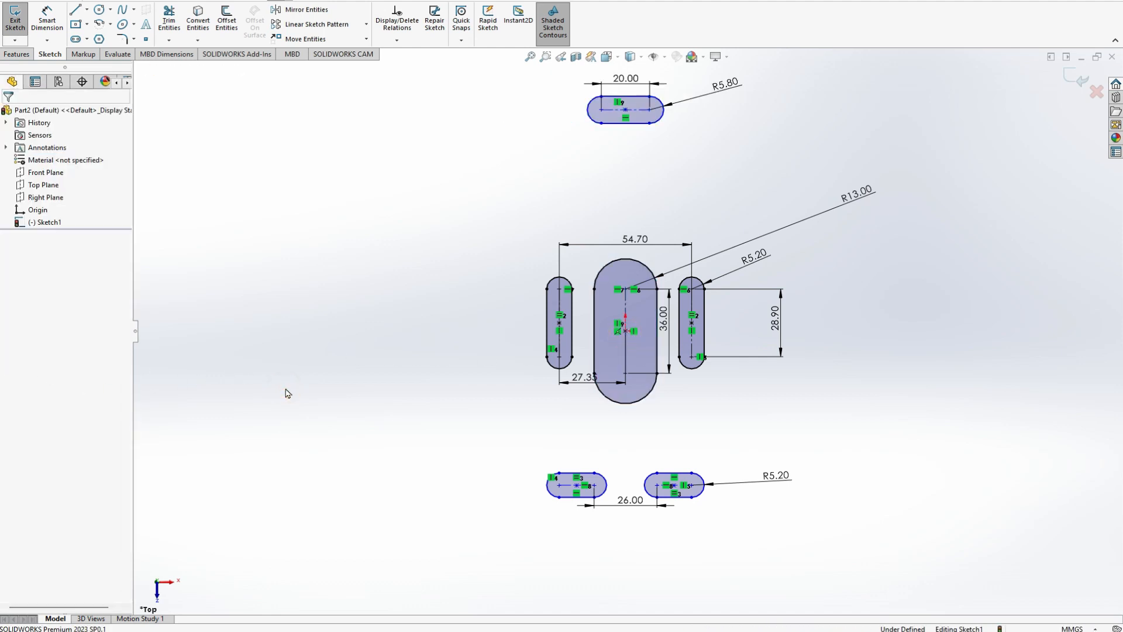
# - Check the reference drawing and dimension the vertical distance from the upper slot's center to the central slot's upper arc center as 42.3 mm
pyautogui.hotkey('alt', 'Tab')
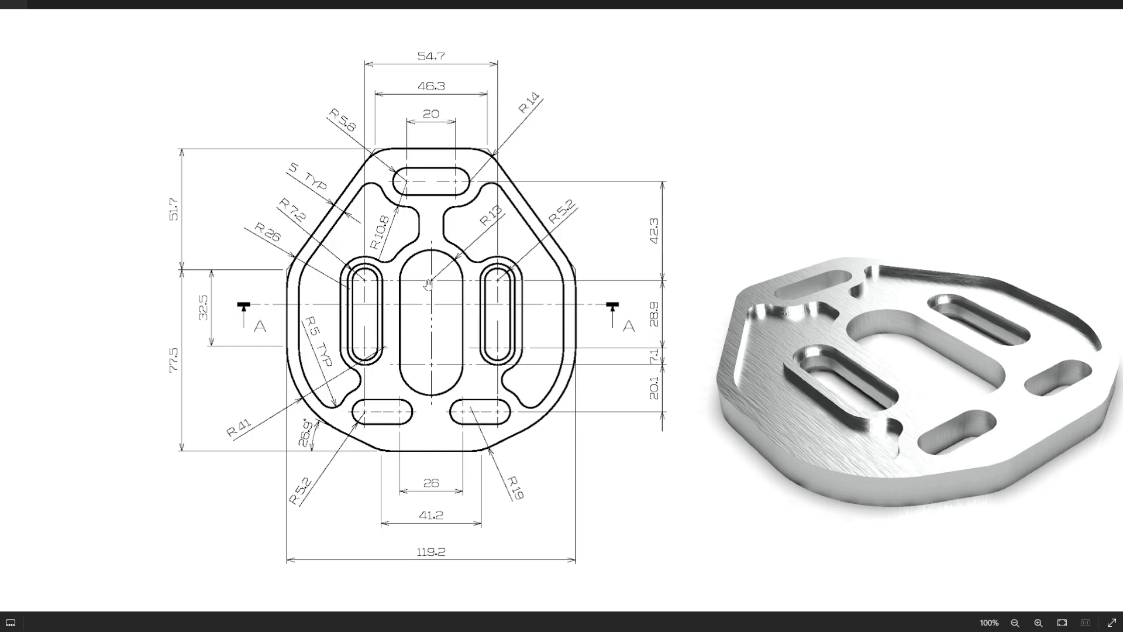
pyautogui.hotkey('alt', 'Tab')
pyautogui.click(47, 18)
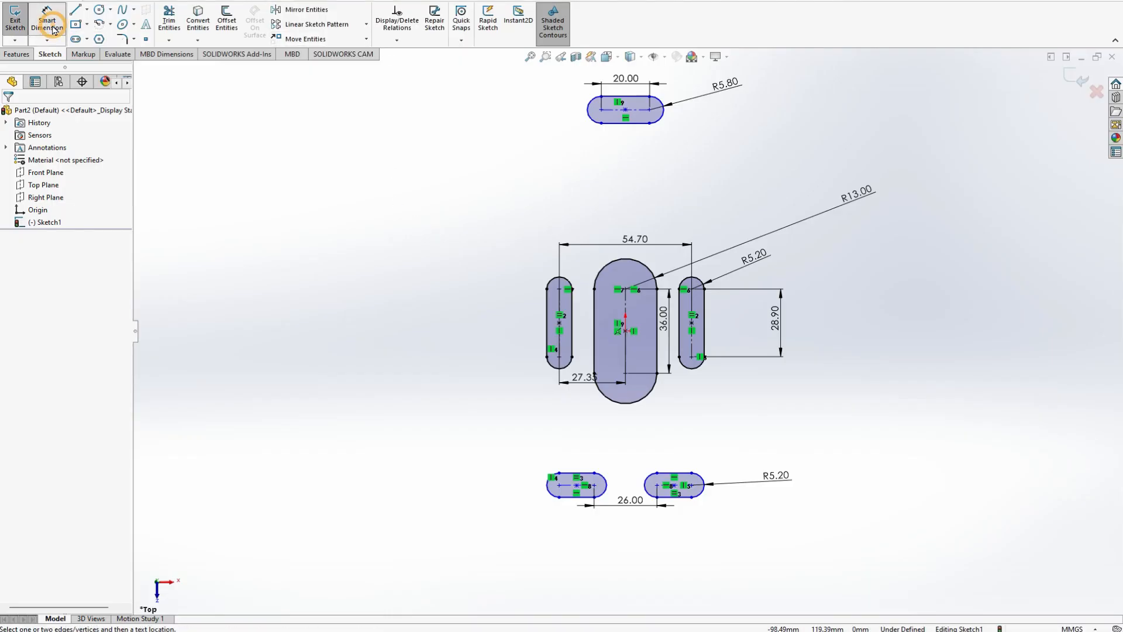
pyautogui.click(626, 114)
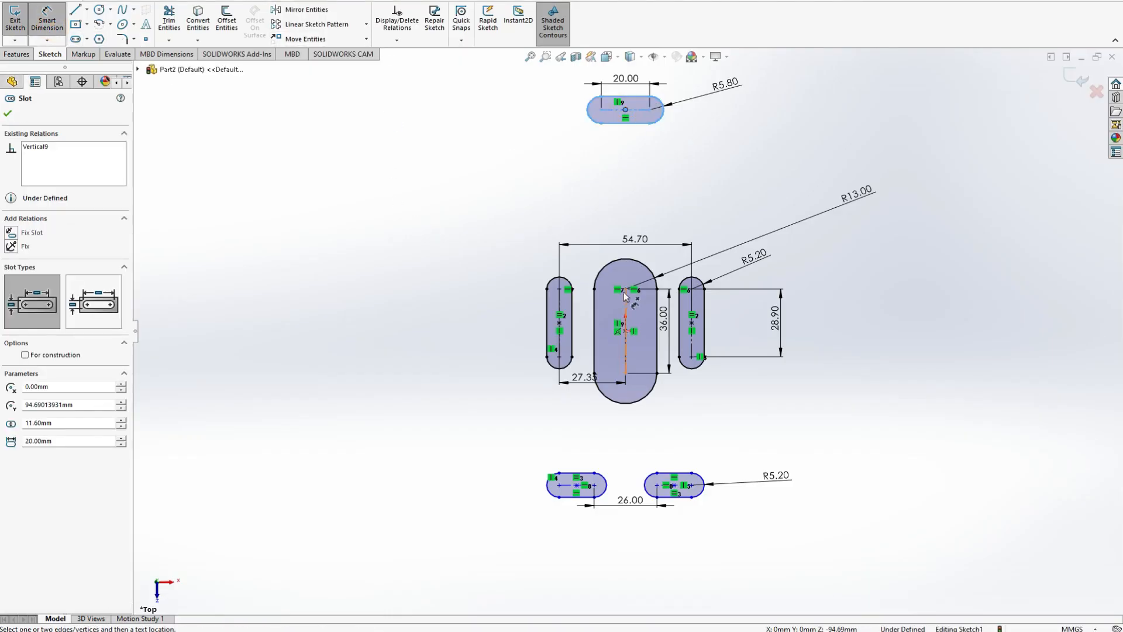
pyautogui.click(626, 290)
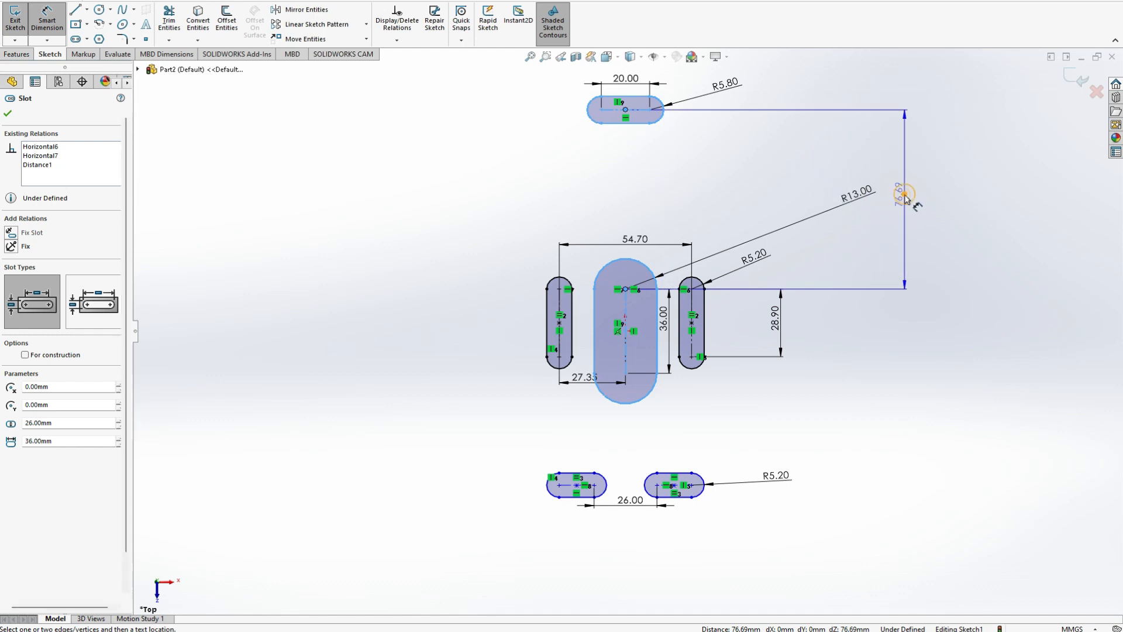
pyautogui.click(905, 198)
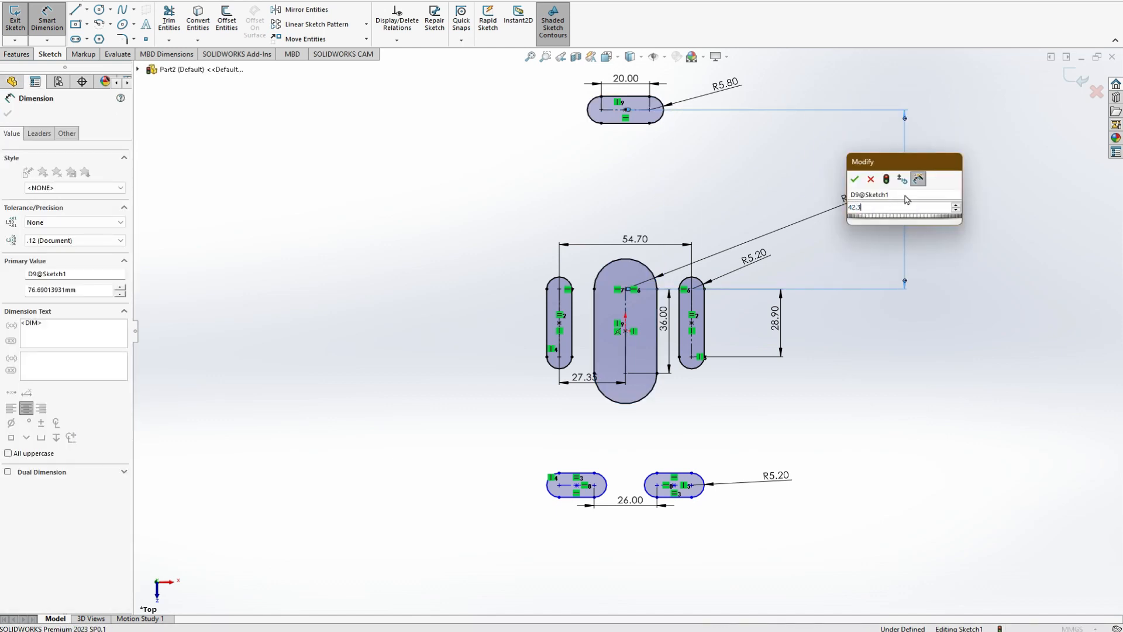
pyautogui.press('Return')
# - Consult the reference drawing and dimension the vertical distance from the central slot's lower arc center to the lower right slot's center as 20.1 mm
pyautogui.hotkey('alt', 'Tab')
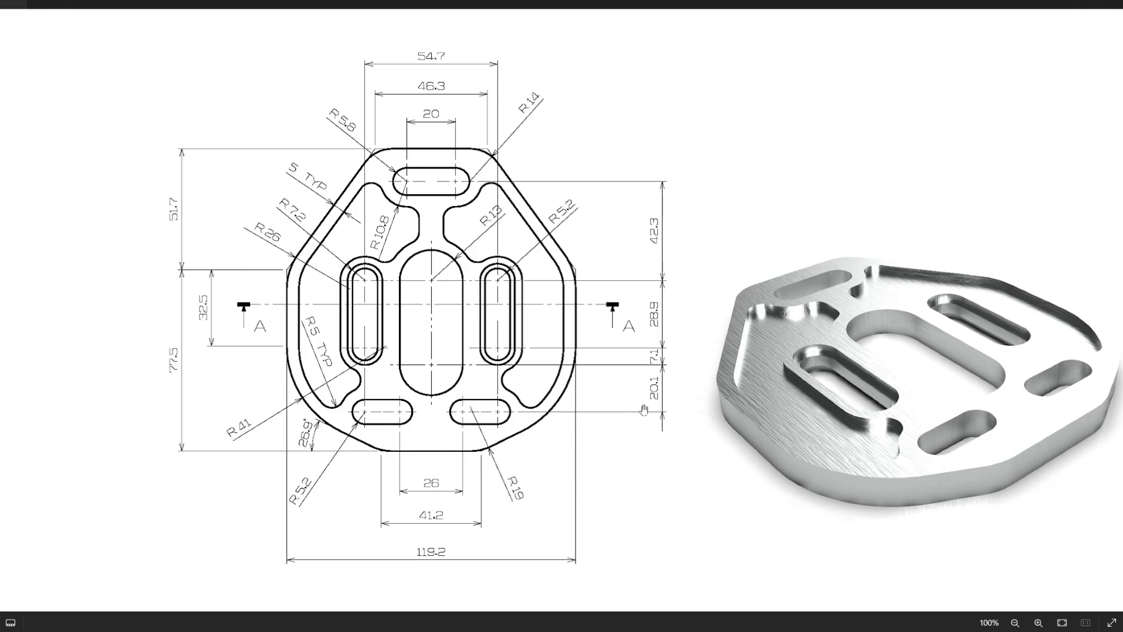
pyautogui.hotkey('alt', 'Tab')
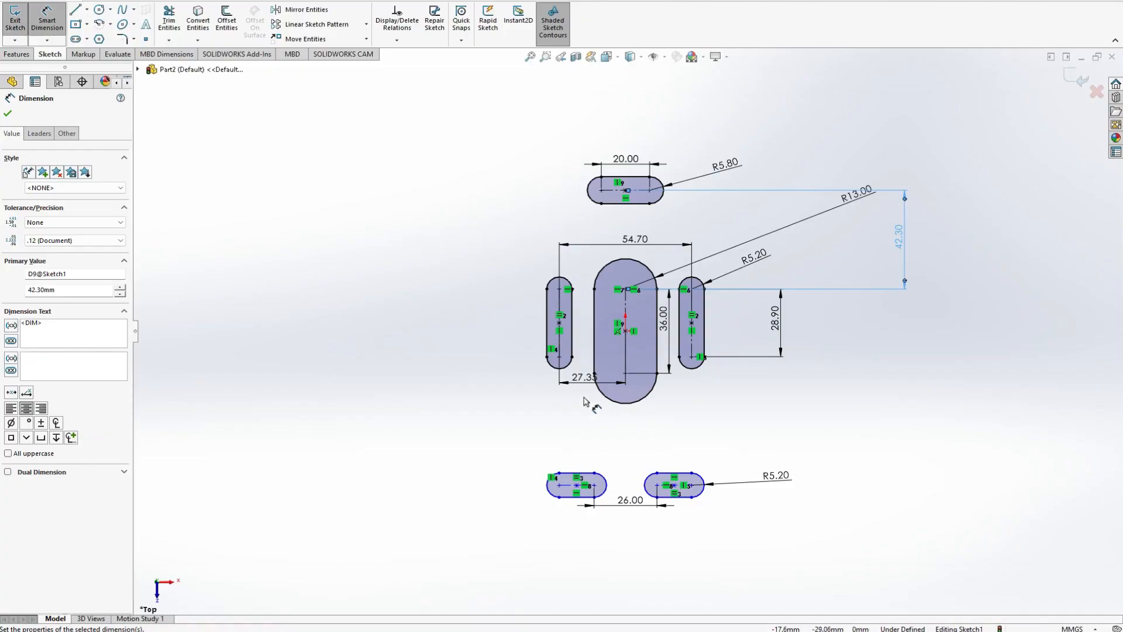
pyautogui.click(626, 373)
pyautogui.click(673, 485)
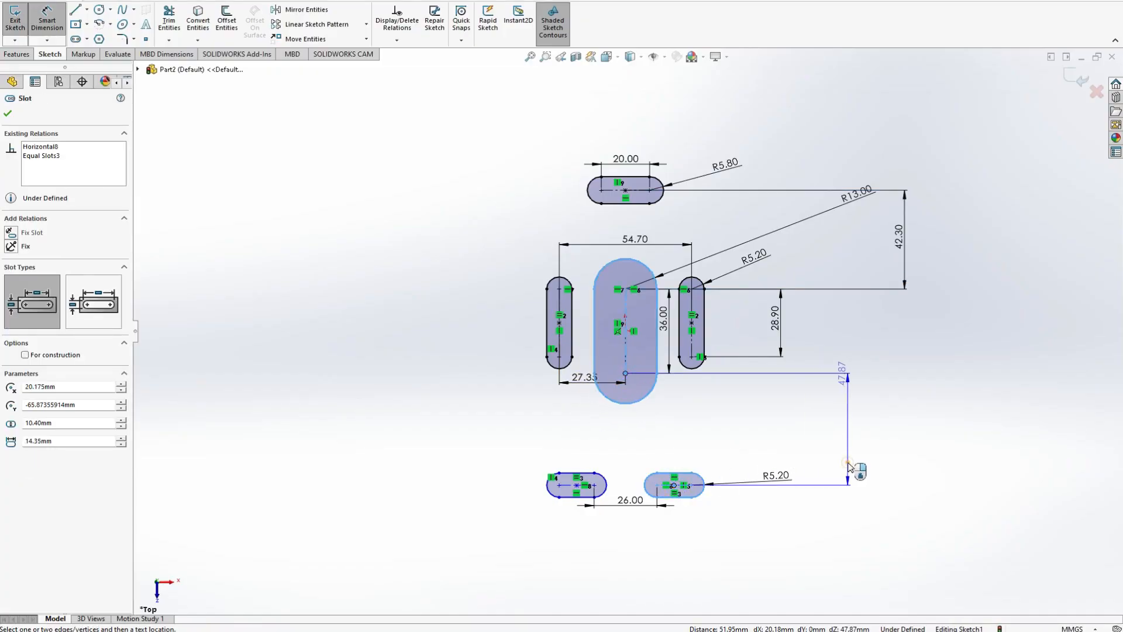
pyautogui.click(853, 468)
pyautogui.write('20.1')
pyautogui.press('Return')
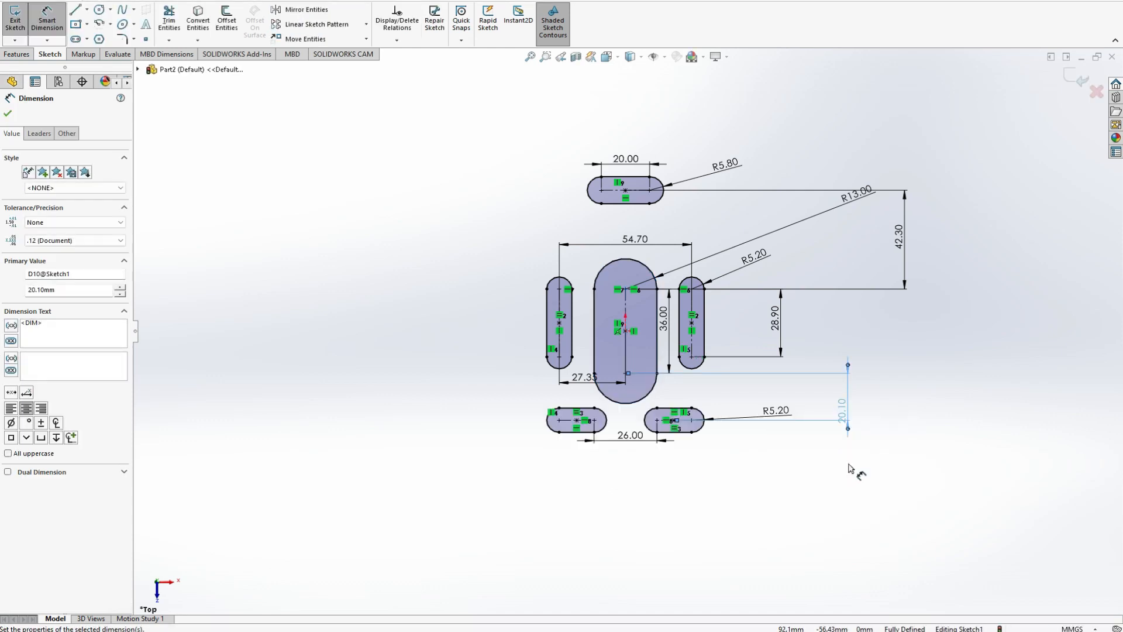
# - Check the reference drawing and sketch a horizontal line about 60 mm long above the upper slot
pyautogui.hotkey('alt', 'Tab')
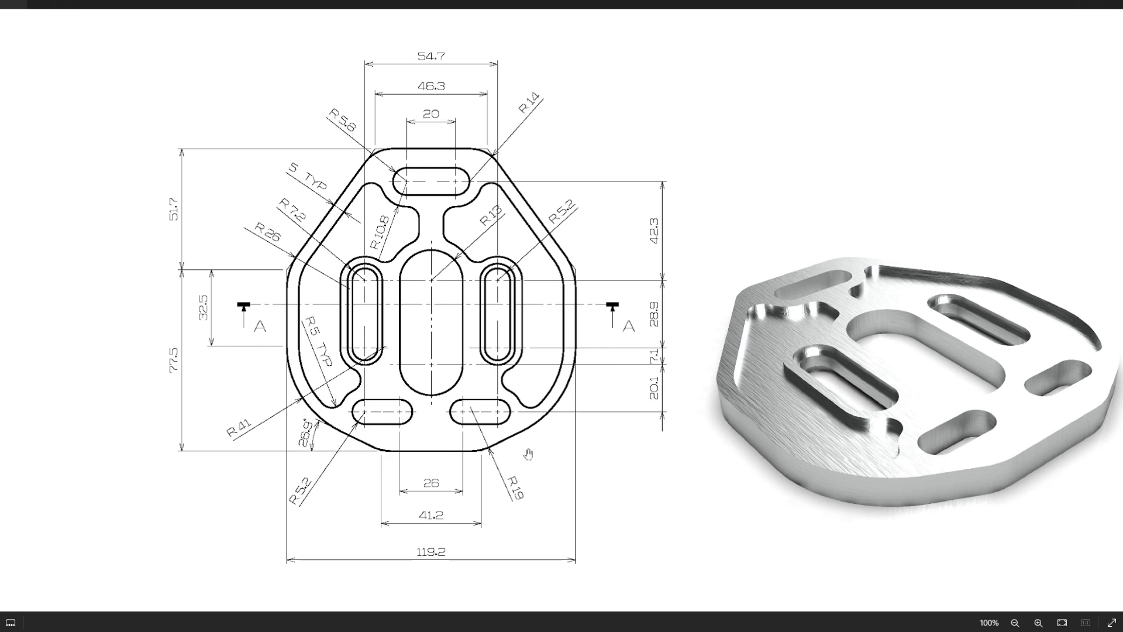
pyautogui.hotkey('alt', 'Tab')
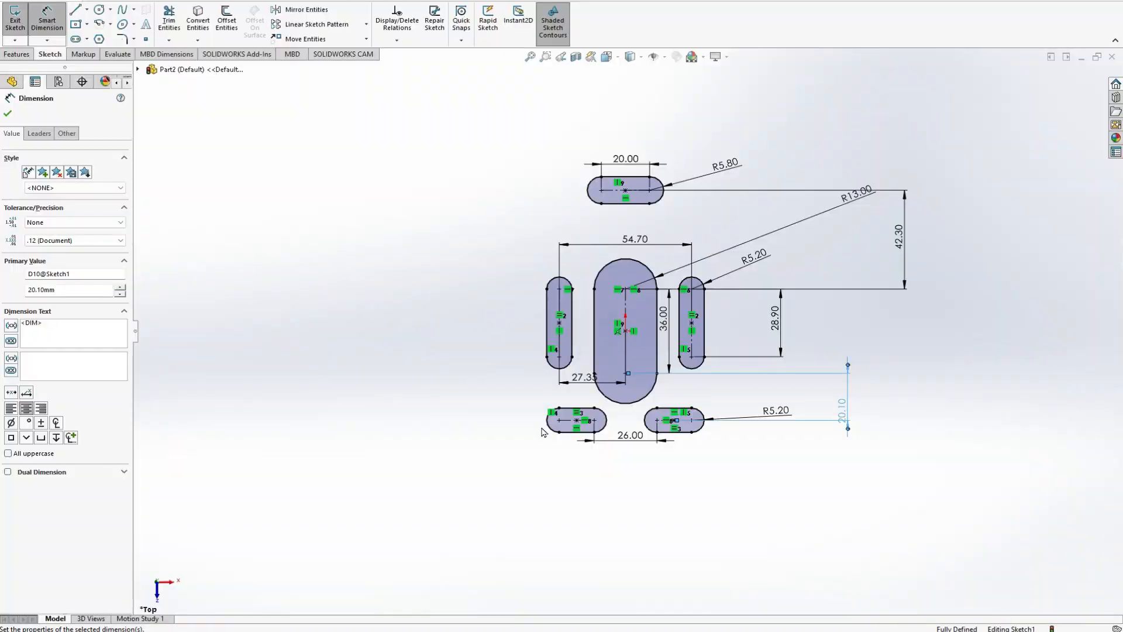
pyautogui.press('Escape')
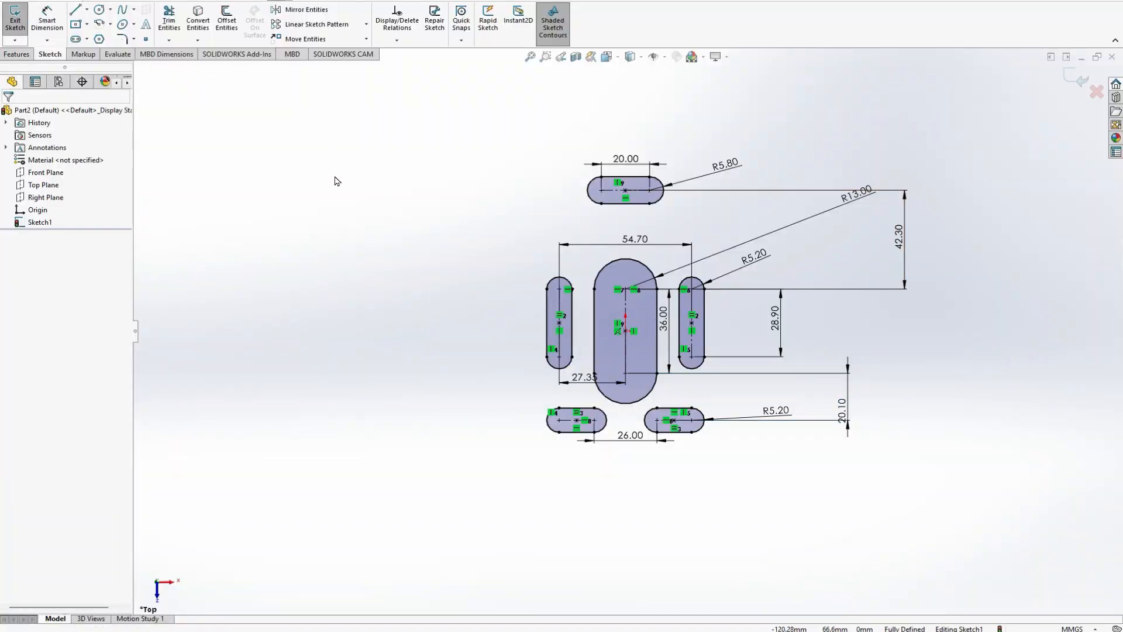
pyautogui.click(75, 9)
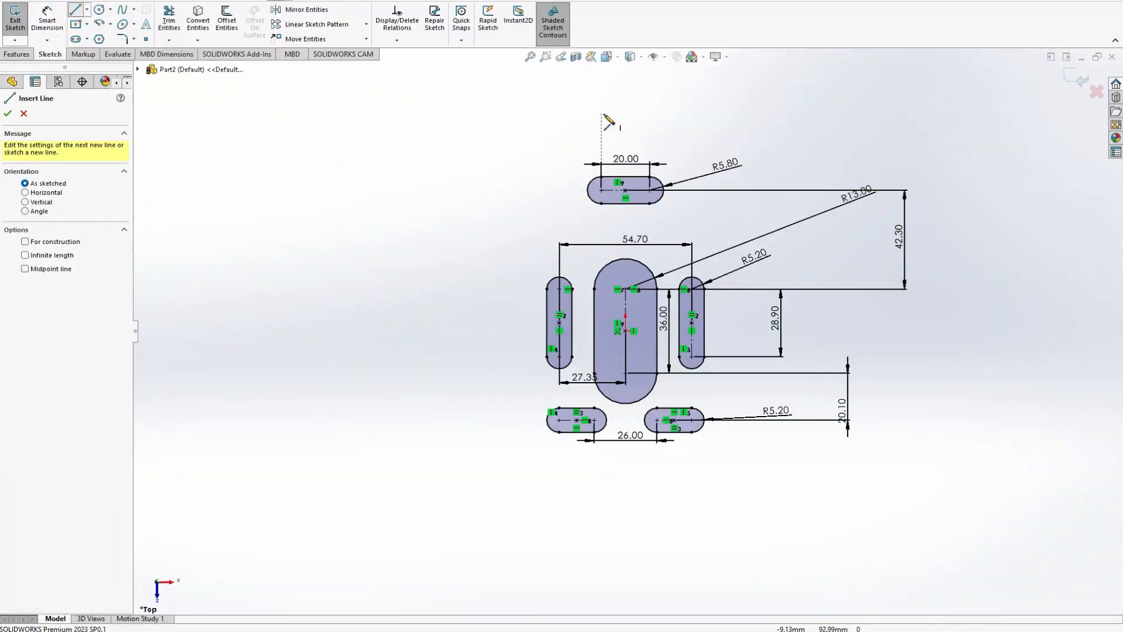
pyautogui.moveTo(577, 95); pyautogui.dragTo(582, 94)
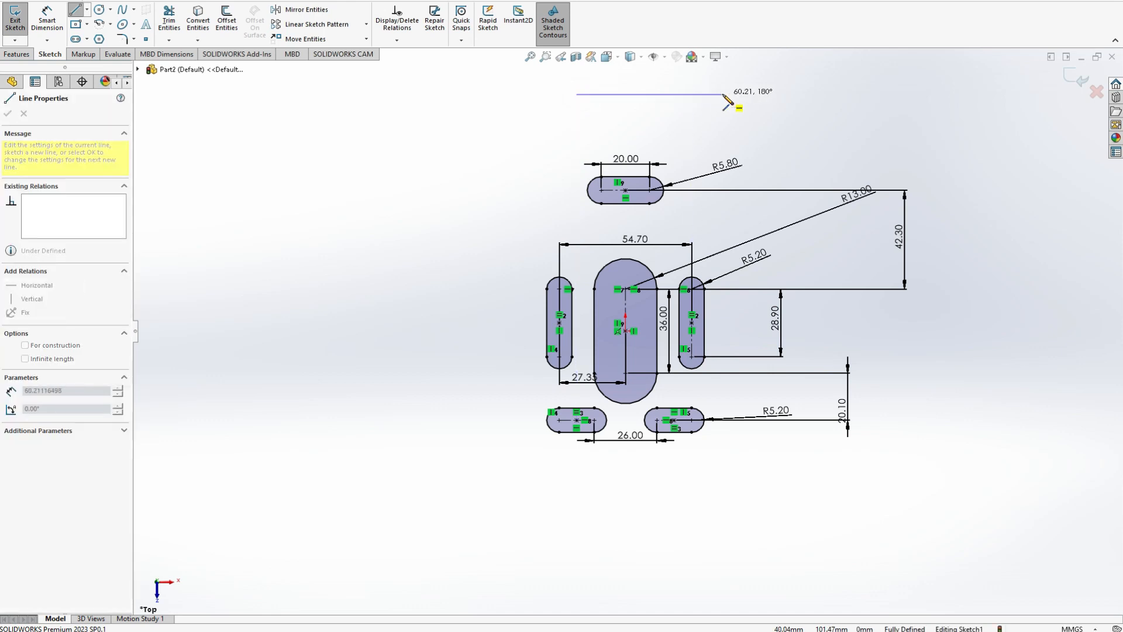
pyautogui.click(724, 95)
pyautogui.press('Escape')
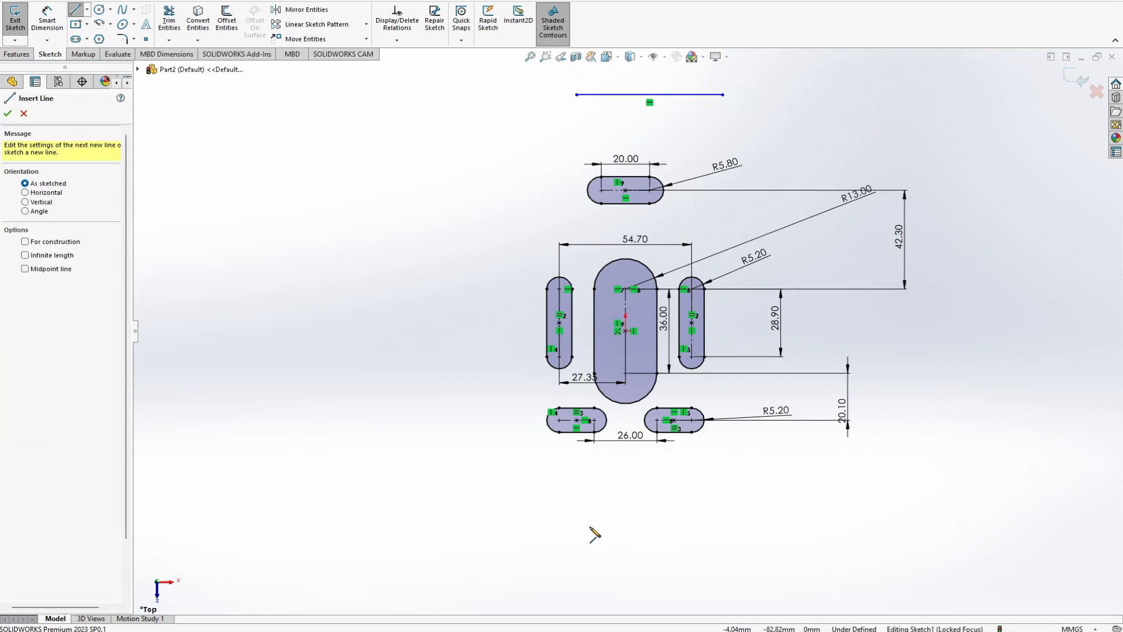
# - Sketch a separate horizontal line about 77 mm long below the two lower slots
pyautogui.click(546, 531)
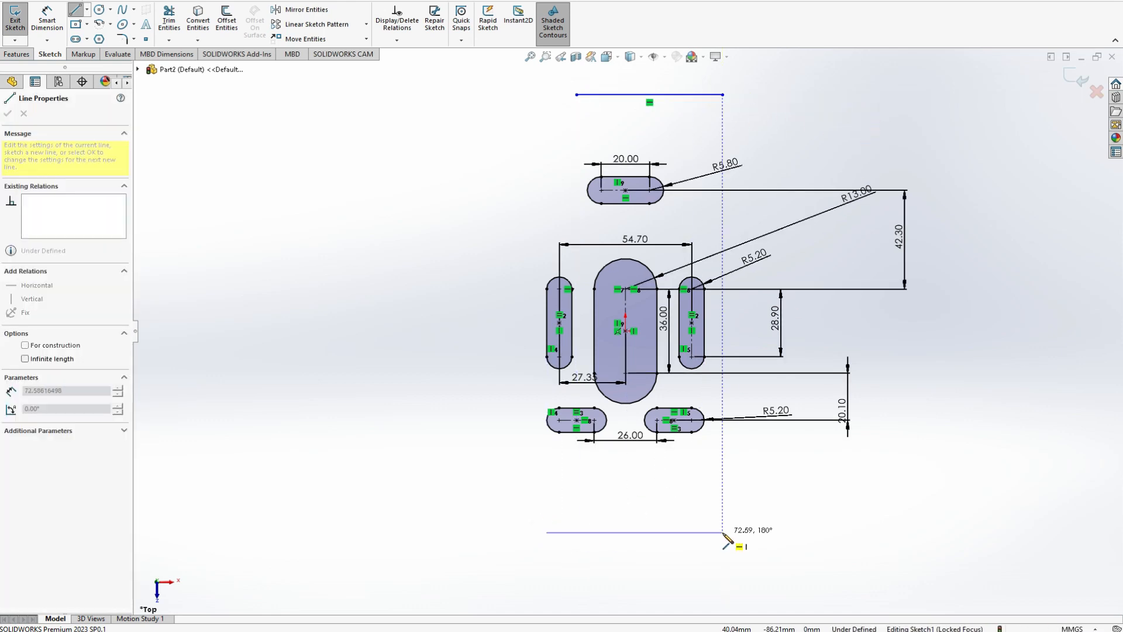
pyautogui.click(735, 532)
pyautogui.press('Escape')
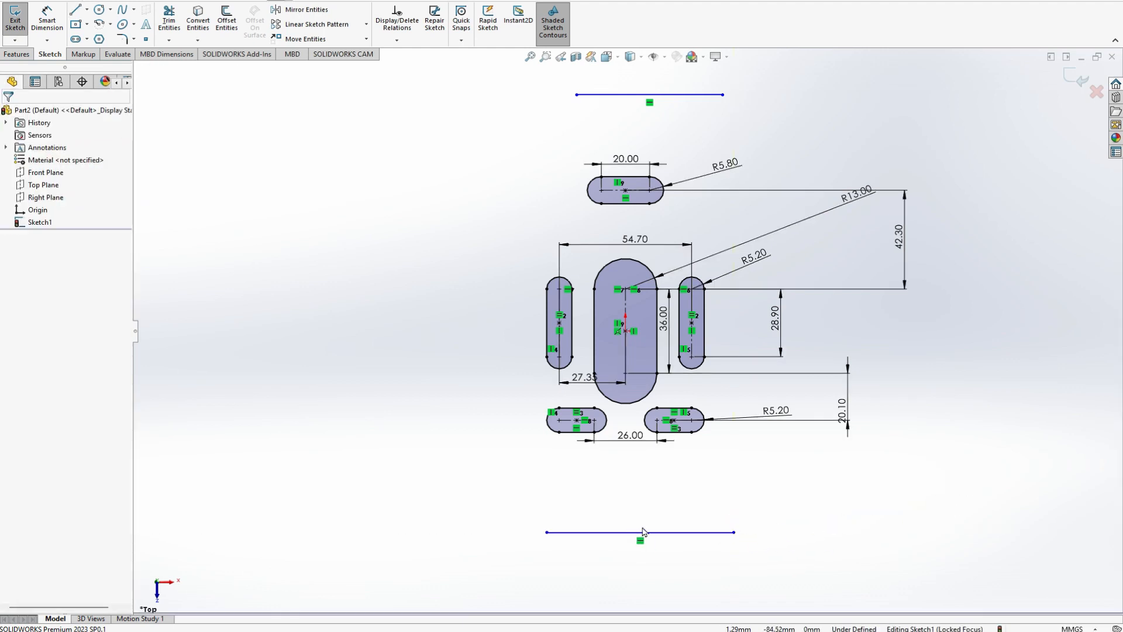
# - Try a Midpoint relation between the lower horizontal line and the central slot's center, and undo it
pyautogui.click(667, 533)
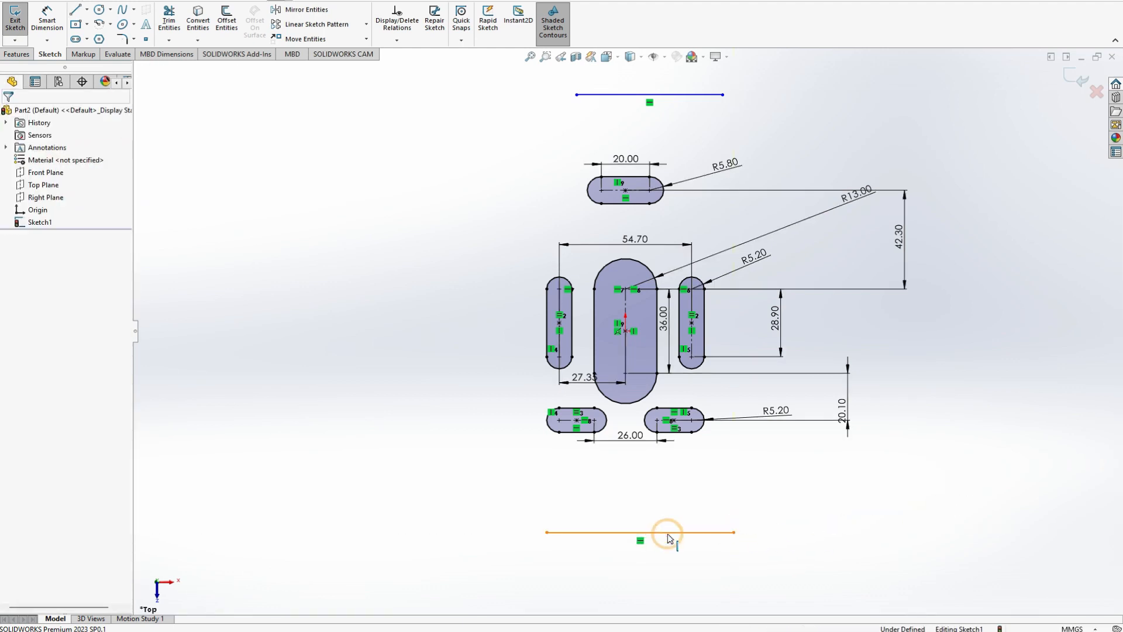
pyautogui.keyDown('ctrl'); pyautogui.click(625, 332); pyautogui.keyUp('ctrl')
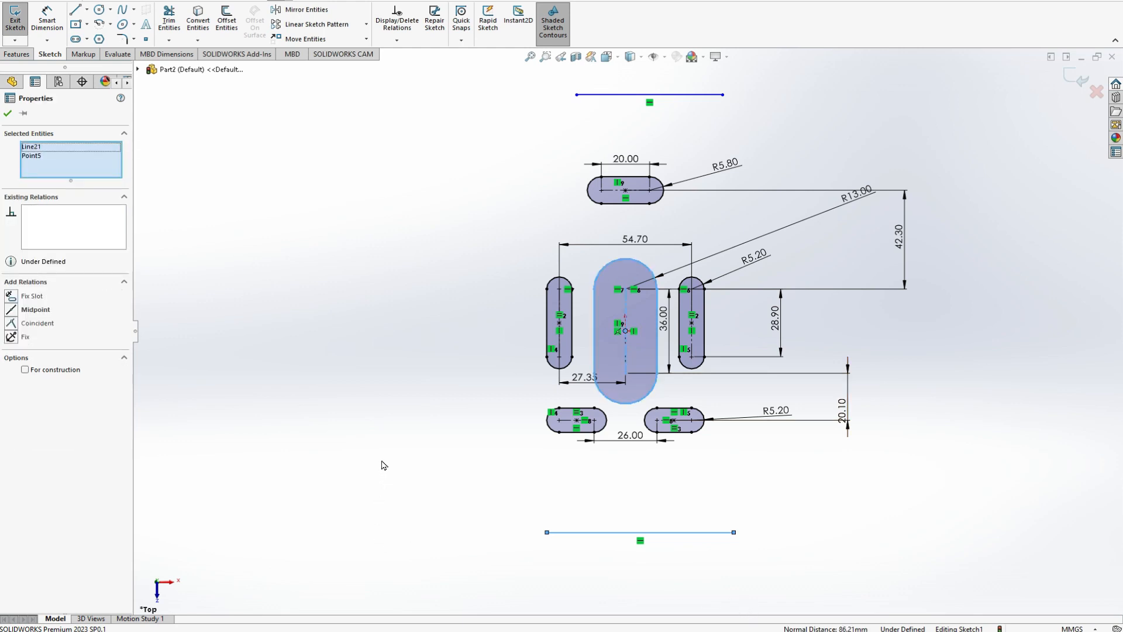
pyautogui.click(17, 313)
pyautogui.hotkey('ctrl', 'z')
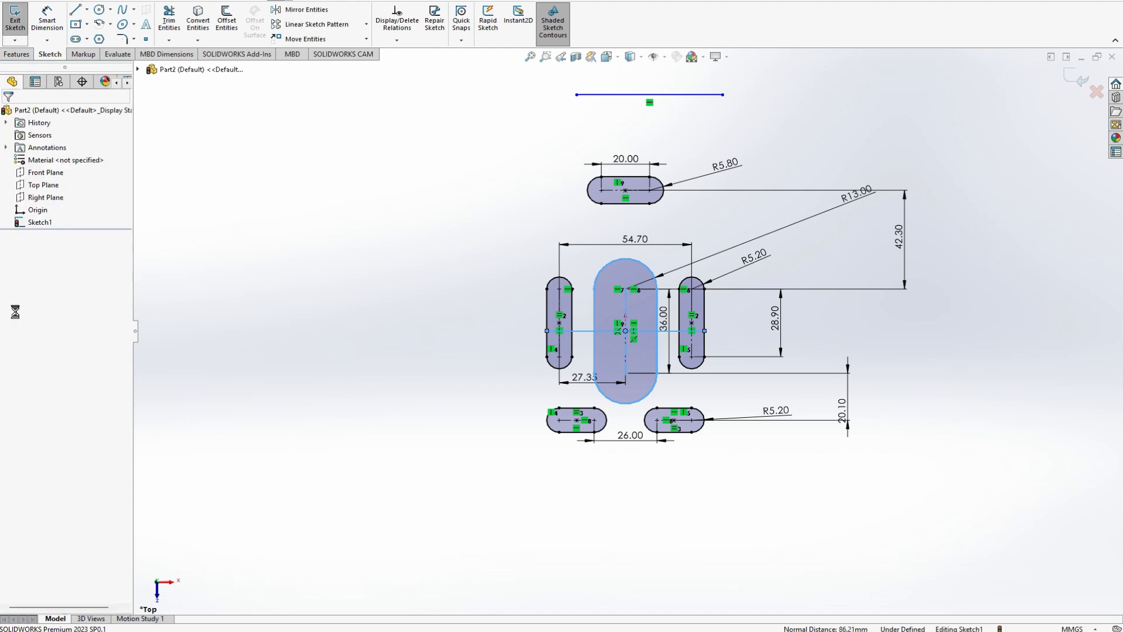
pyautogui.click(285, 454)
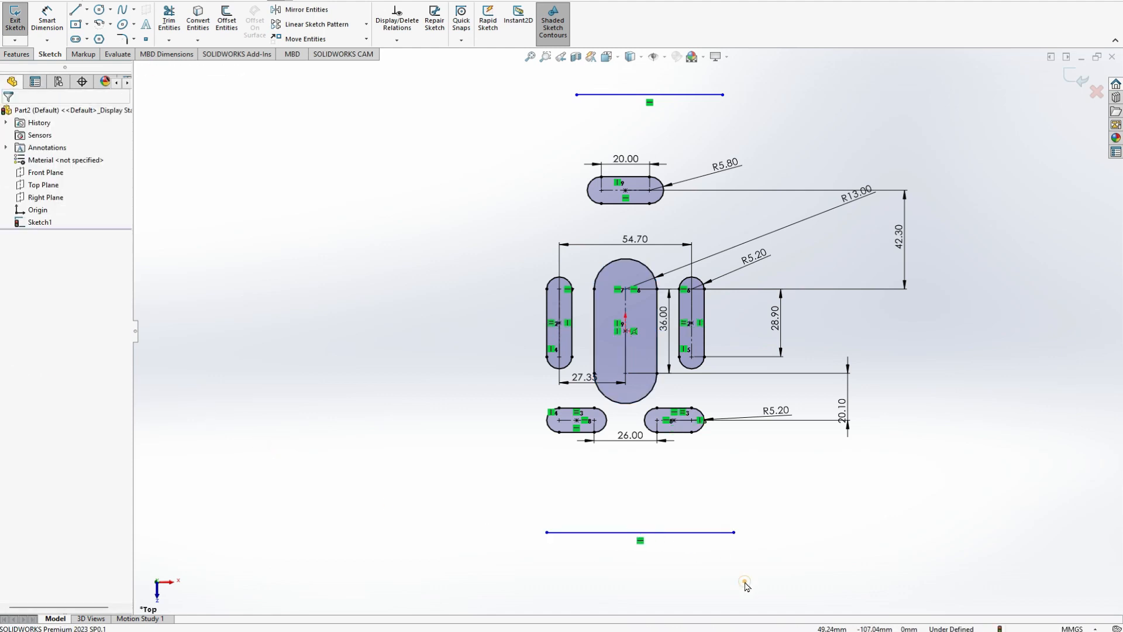
# - Align the midpoints of the lower and upper horizontal lines with the central slot's center using a Vertical relation
pyautogui.click(643, 534)
pyautogui.keyDown('ctrl'); pyautogui.click(626, 331); pyautogui.keyUp('ctrl')
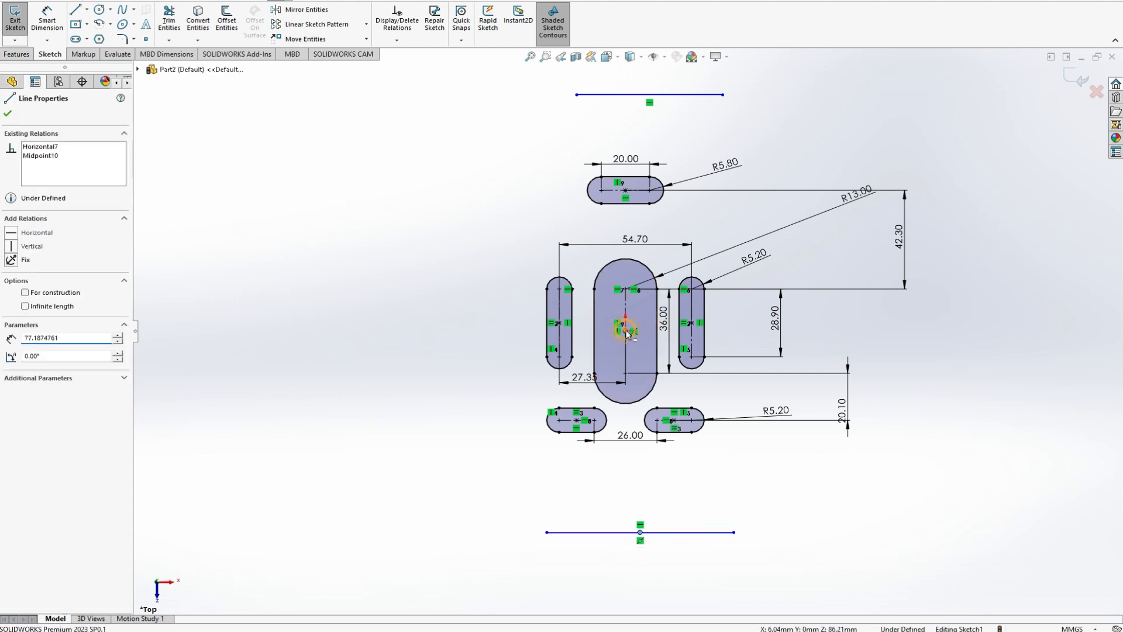
pyautogui.keyDown('ctrl'); pyautogui.click(650, 95); pyautogui.keyUp('ctrl')
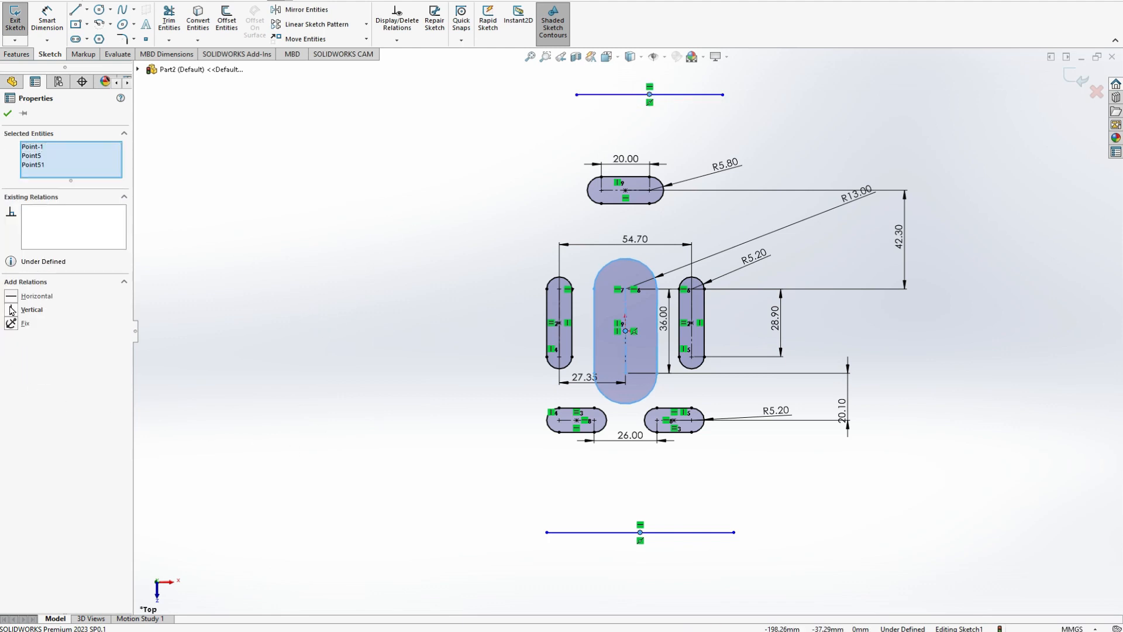
pyautogui.click(8, 312)
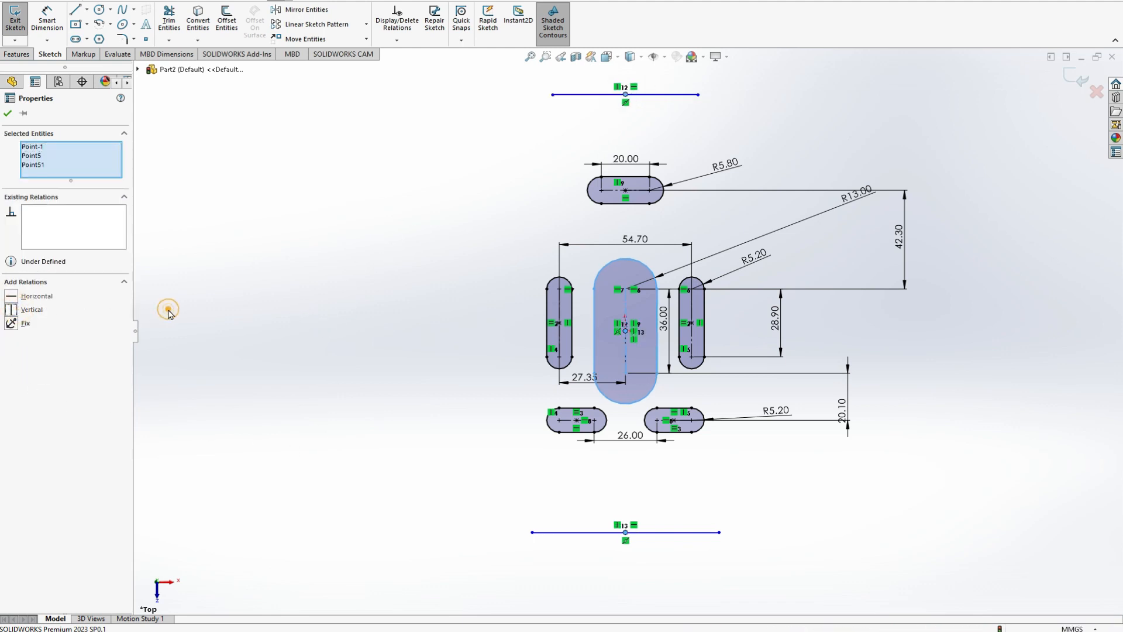
pyautogui.click(169, 314)
# - Consult the reference drawing and dimension the upper horizontal line's length as 46.3 mm
pyautogui.hotkey('alt', 'Tab')
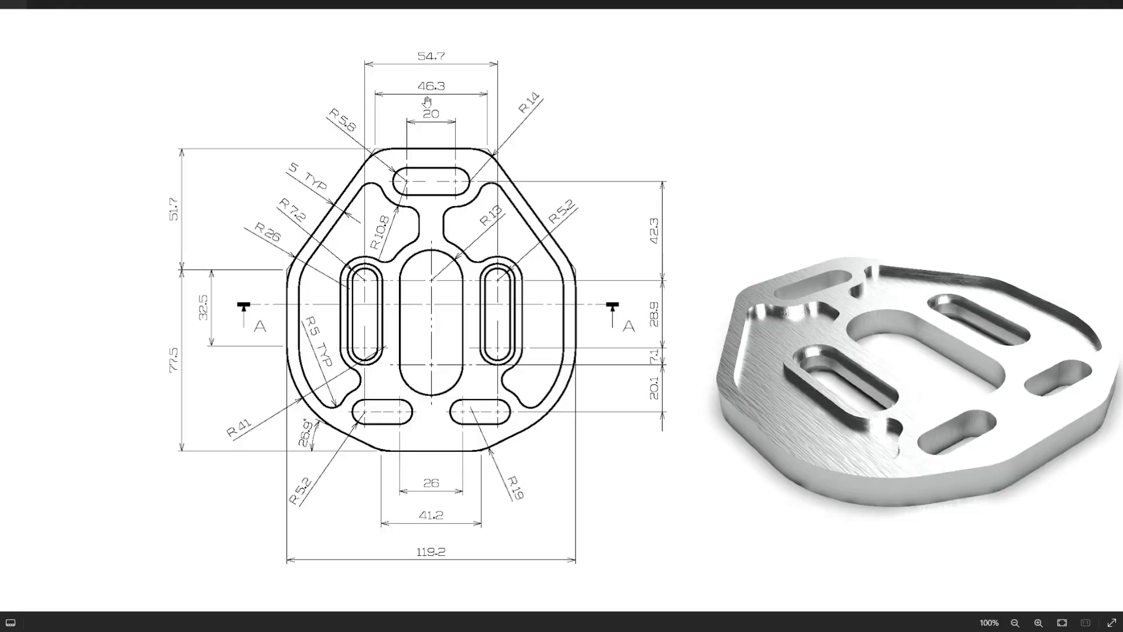
pyautogui.hotkey('alt', 'Tab')
pyautogui.click(48, 17)
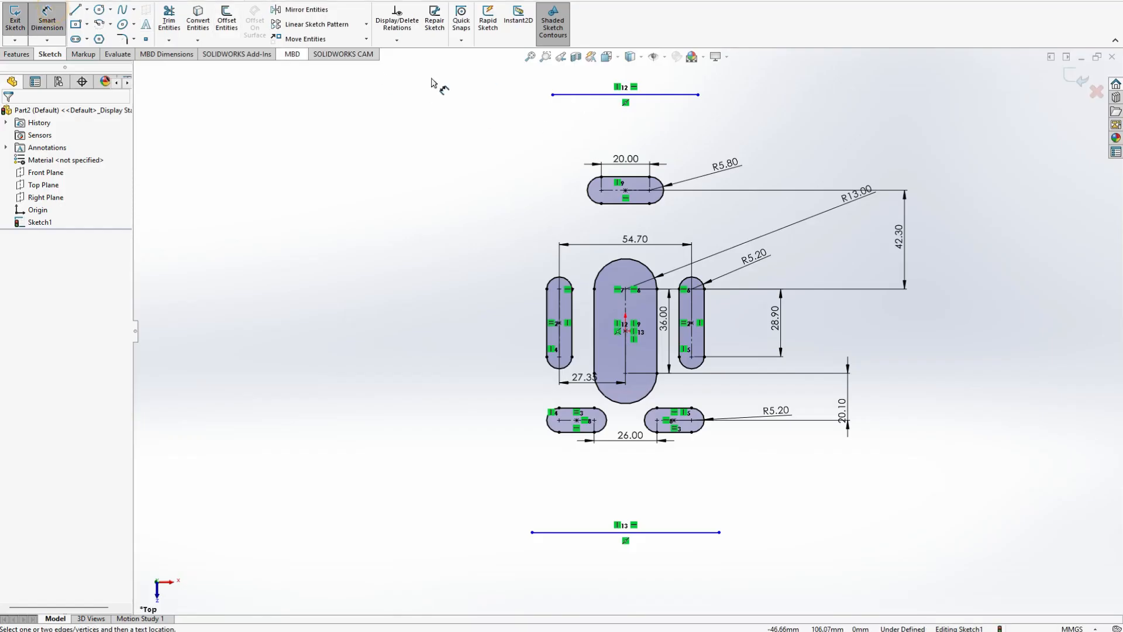
pyautogui.click(612, 93)
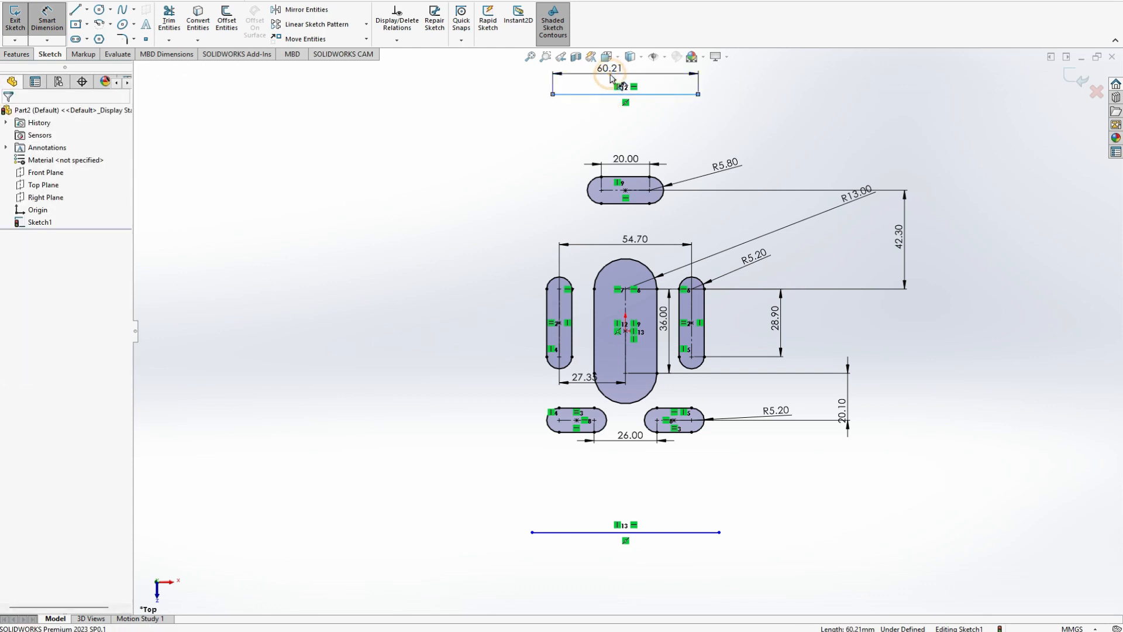
pyautogui.click(611, 76)
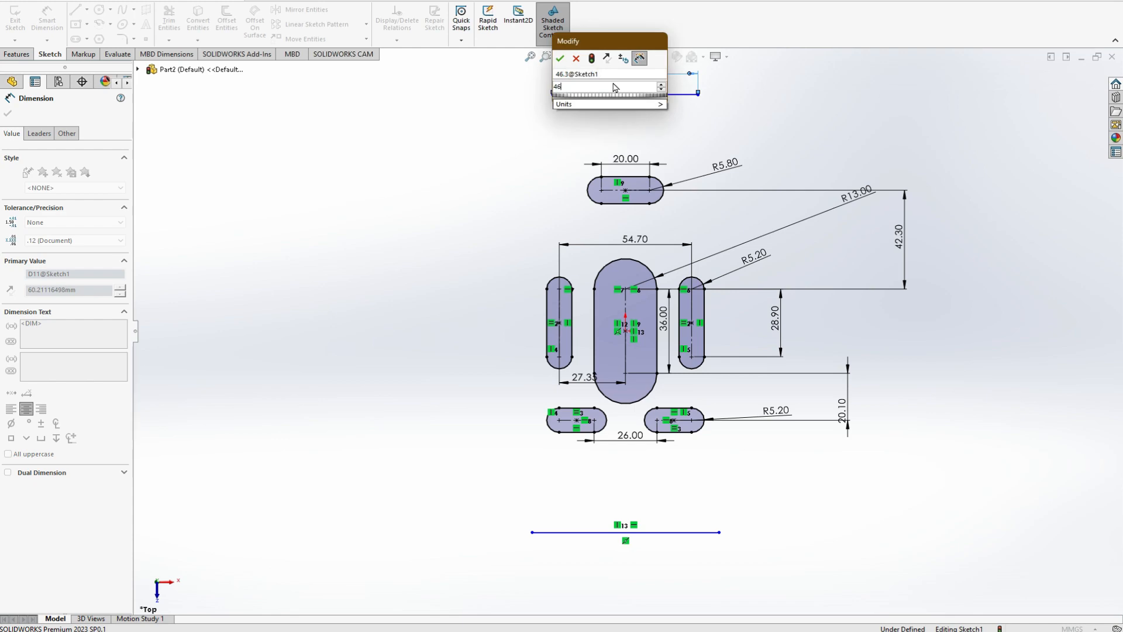
pyautogui.press('Return')
pyautogui.press('Escape')
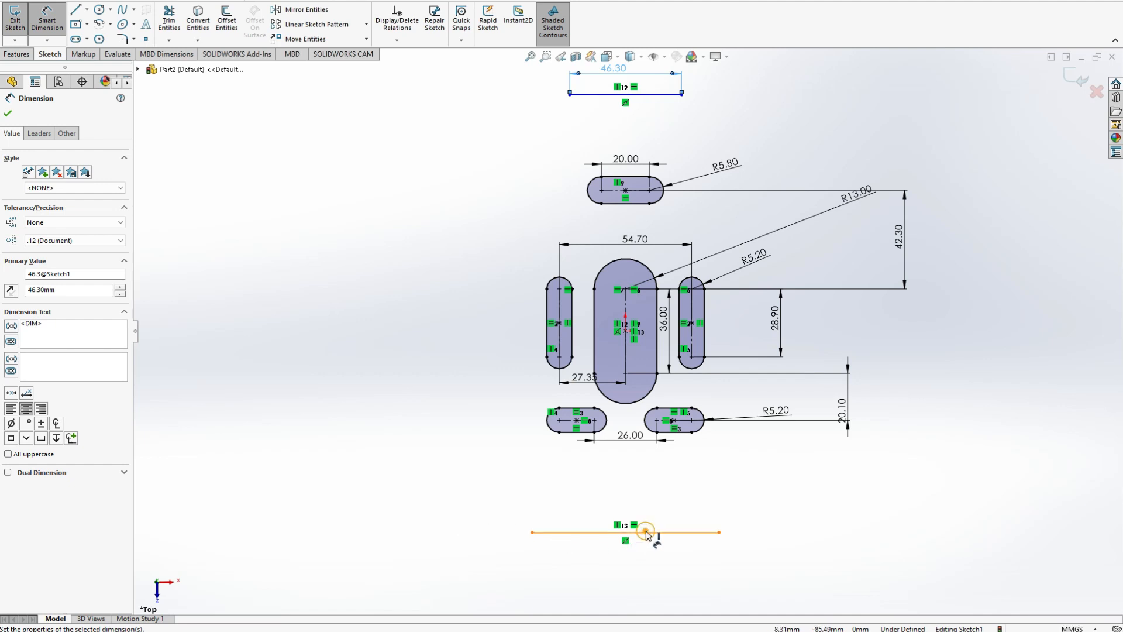
# - Dimension the lower horizontal line's length as 41.2 mm
pyautogui.click(646, 532)
pyautogui.click(634, 587)
pyautogui.write('41.2')
pyautogui.press('Return')
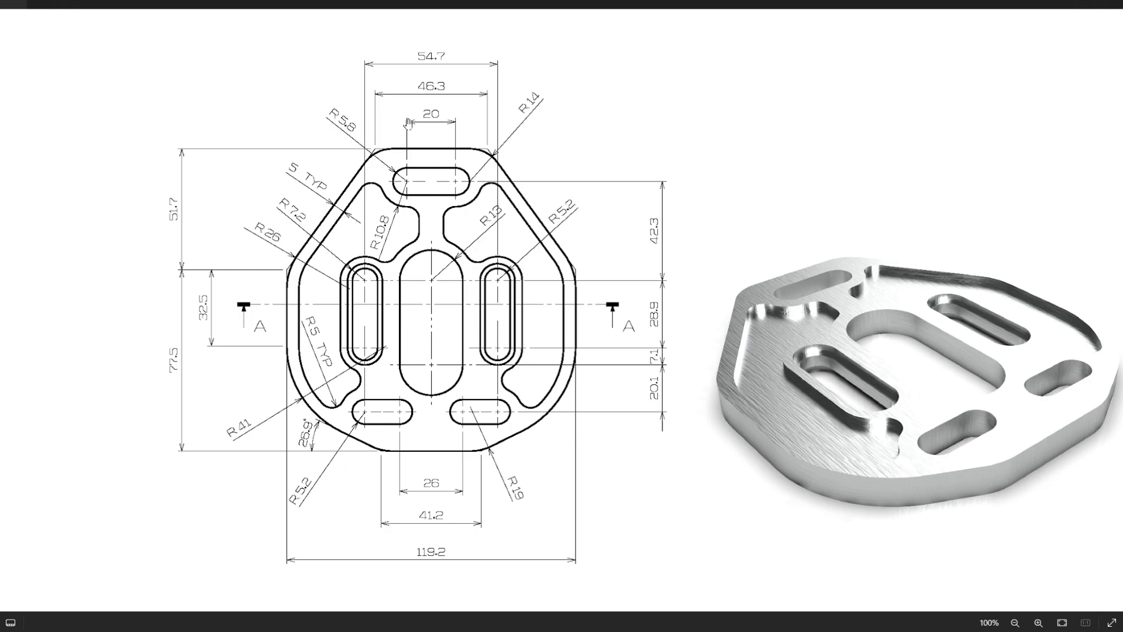
# - Following the reference drawing, connect the left ends of the upper and lower lines with an angled, a vertical and another angled line
pyautogui.hotkey('alt', 'Tab')
pyautogui.click(75, 9)
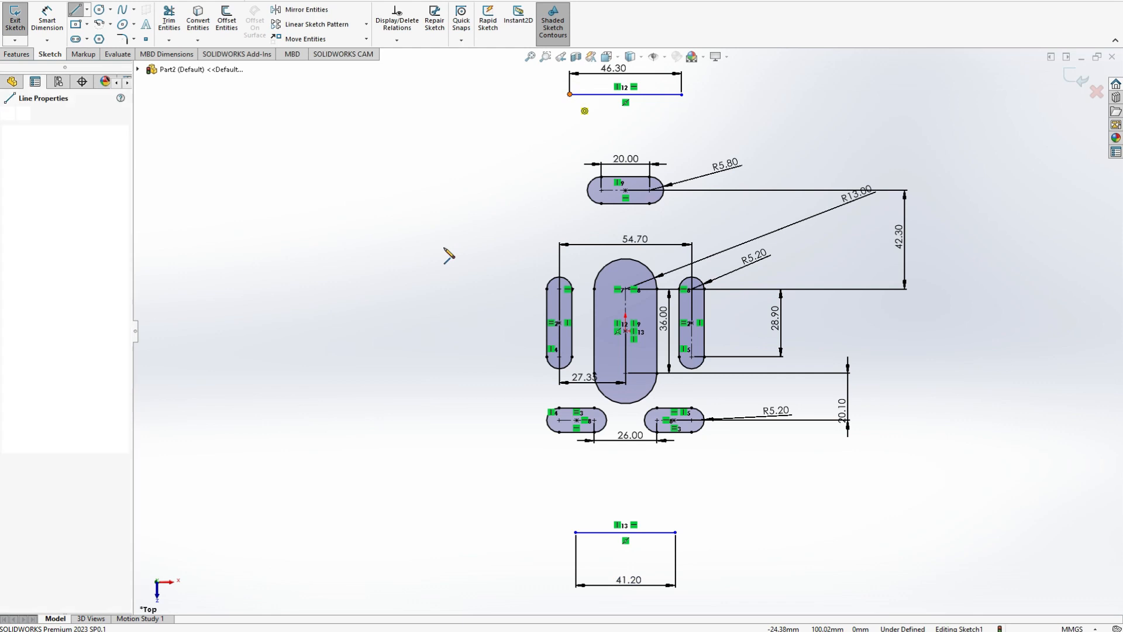
pyautogui.click(461, 200)
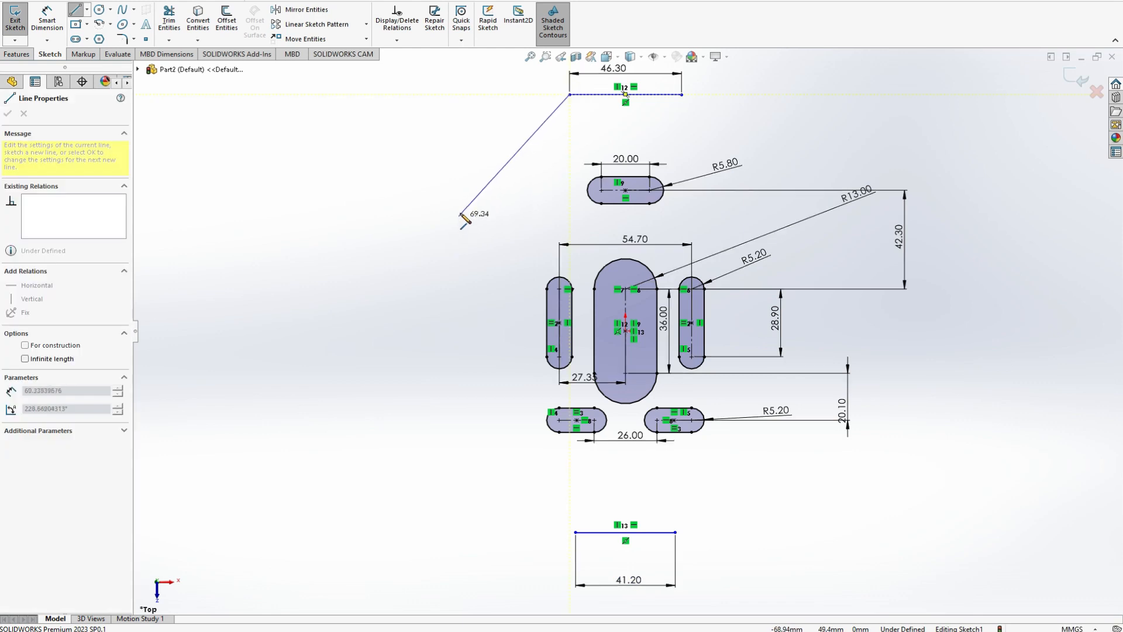
pyautogui.click(460, 390)
pyautogui.hotkey('alt', 'Tab')
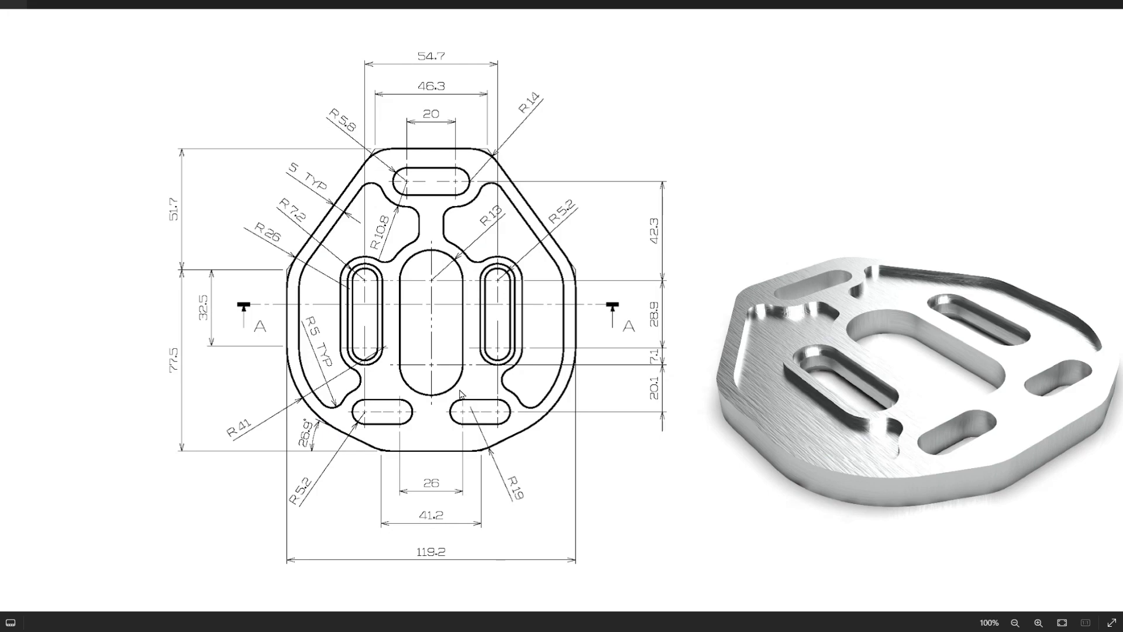
pyautogui.hotkey('alt', 'Tab')
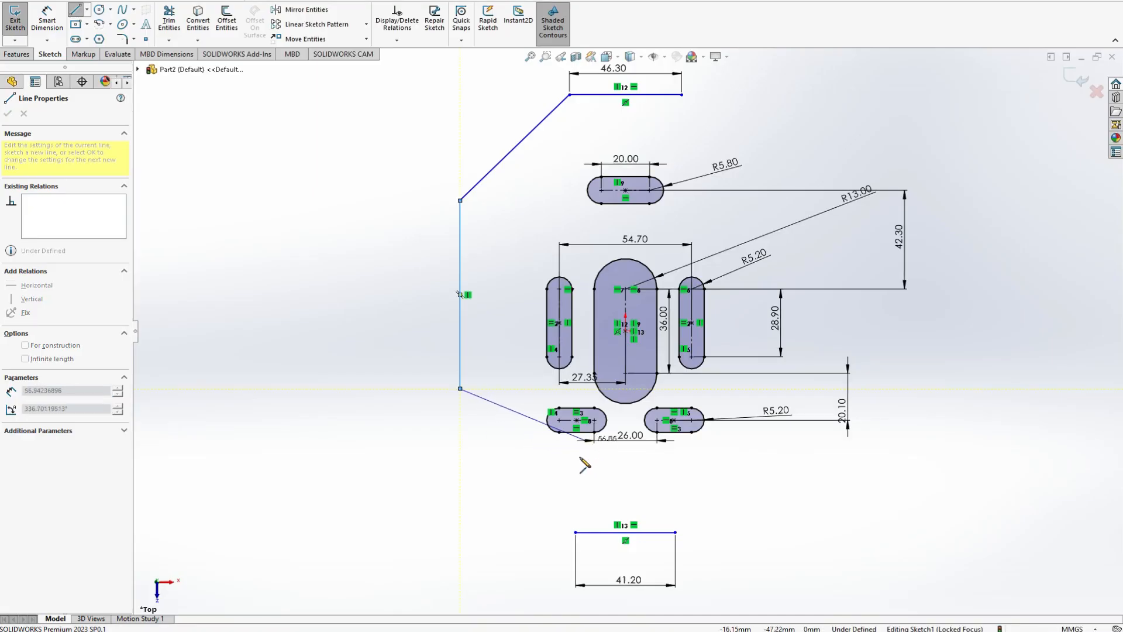
pyautogui.click(576, 533)
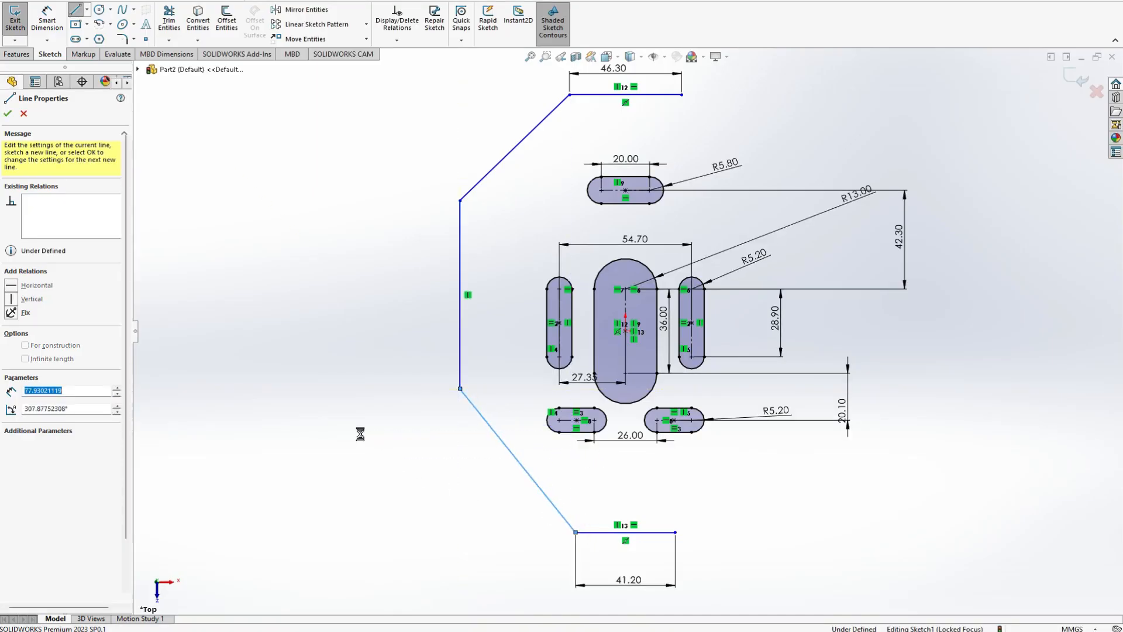
pyautogui.press('Escape')
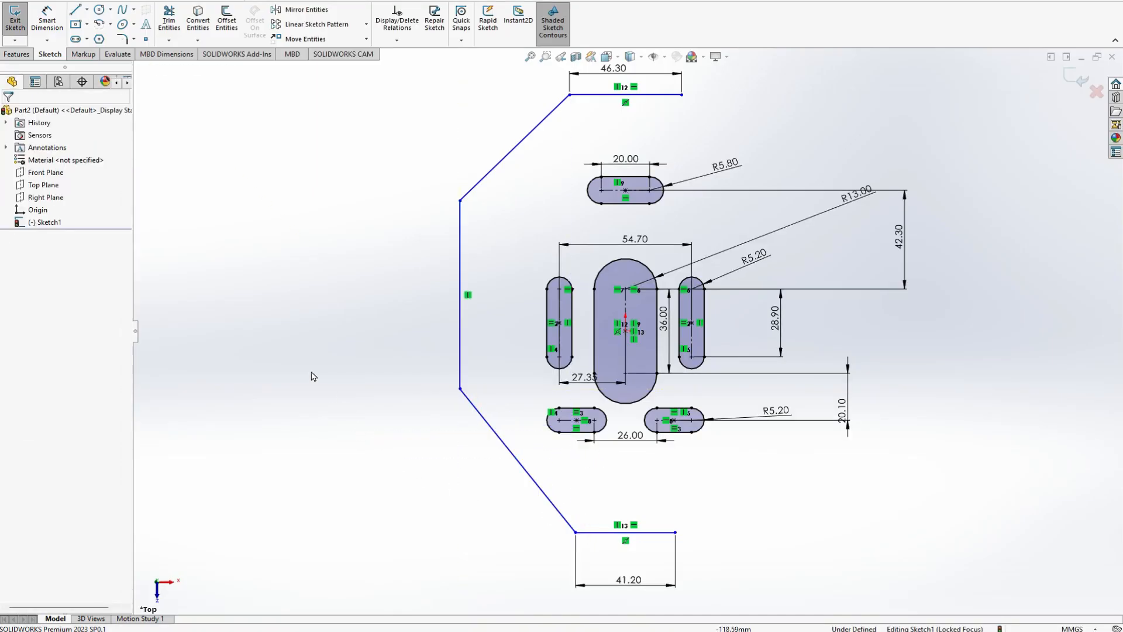
# - Check the reference drawing and dimension the vertical height of the outline's upper left angled line as 51.7 mm
pyautogui.click(47, 16)
pyautogui.hotkey('alt', 'Tab')
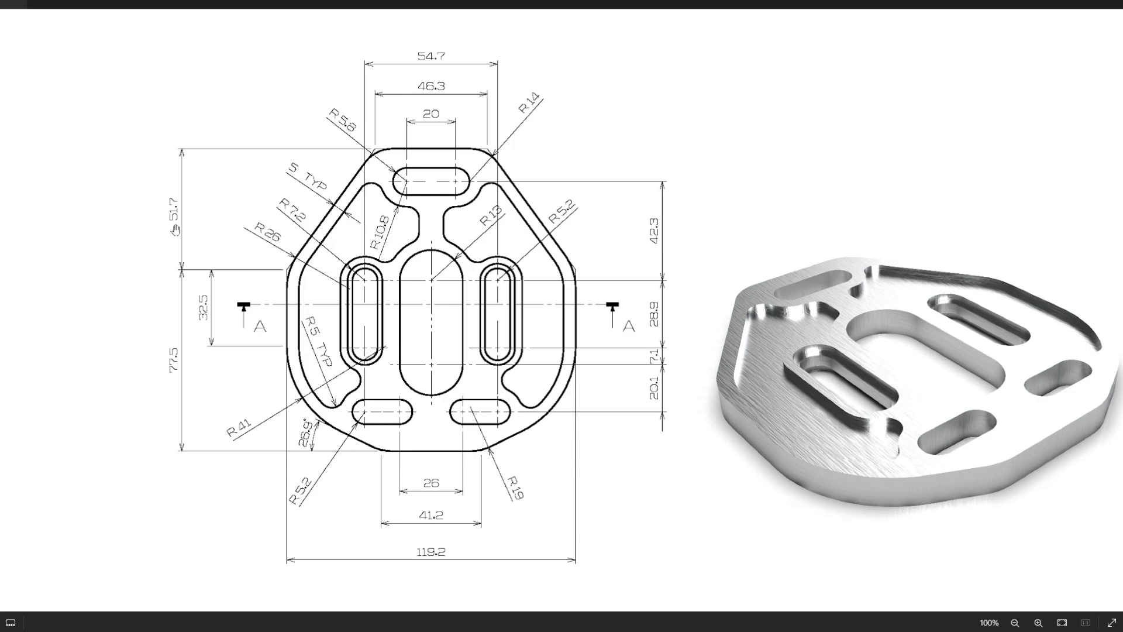
pyautogui.hotkey('alt', 'Tab')
pyautogui.click(493, 171)
pyautogui.click(352, 171)
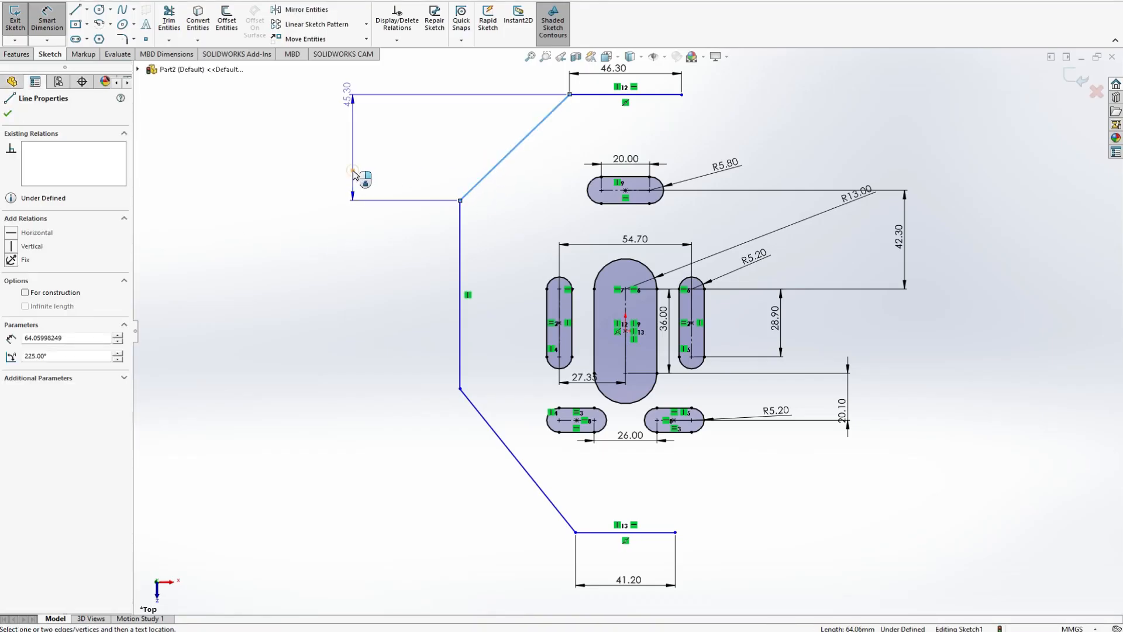
pyautogui.click(353, 173)
pyautogui.write('51.')
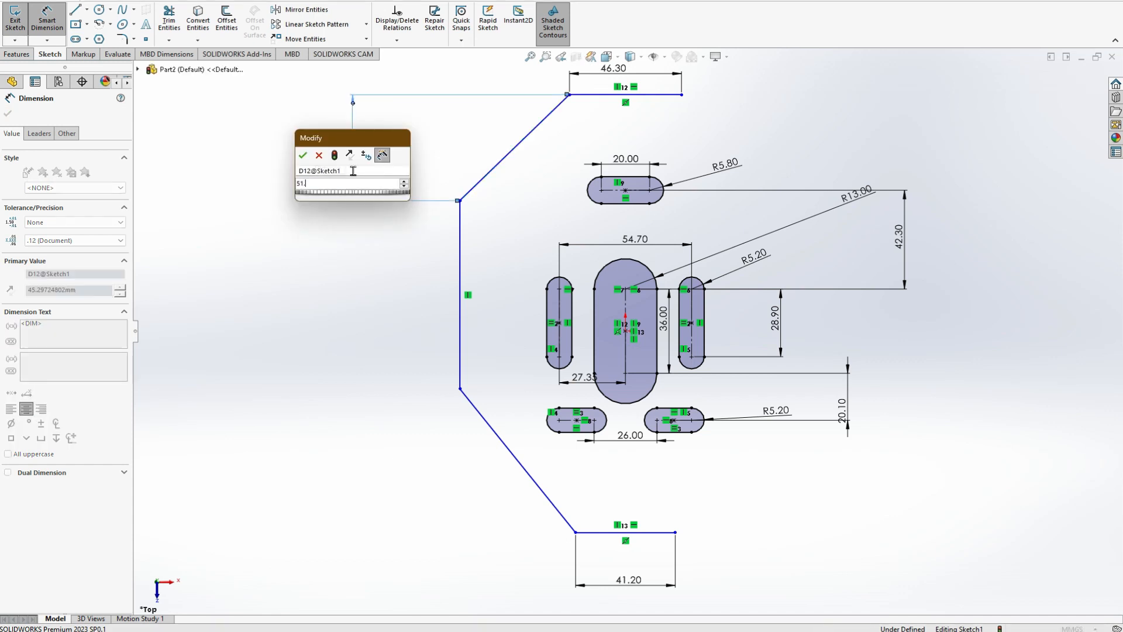
pyautogui.write('7')
pyautogui.press('Return')
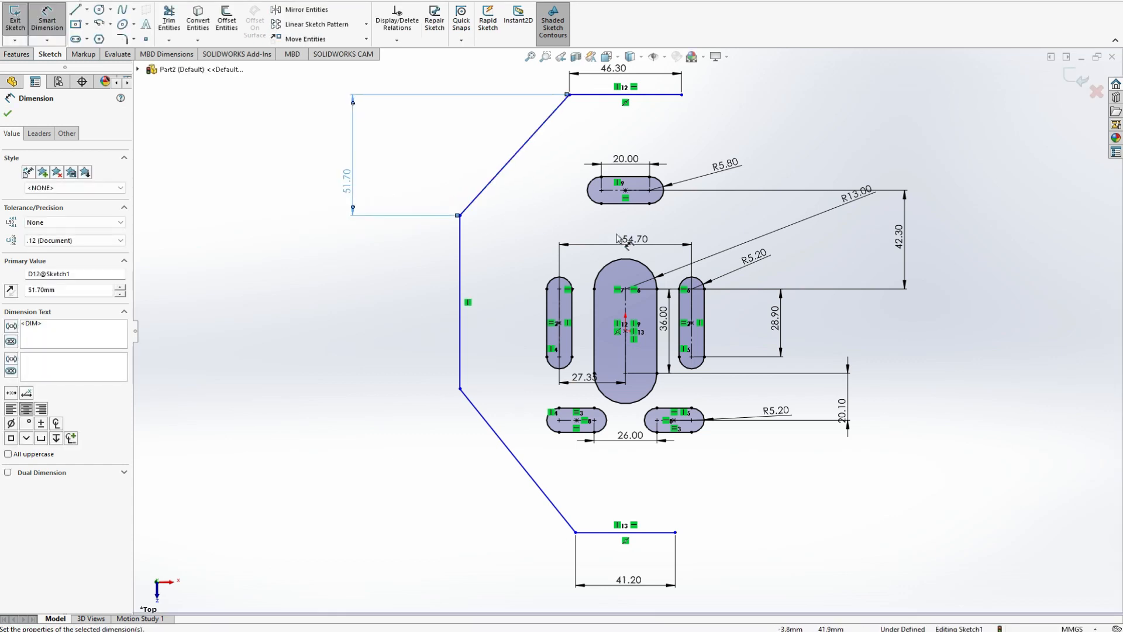
# - Consult the reference drawing and dimension the vertical distance from the lower horizontal line to the vertical line's upper end as 77.5 mm
pyautogui.press('alt')
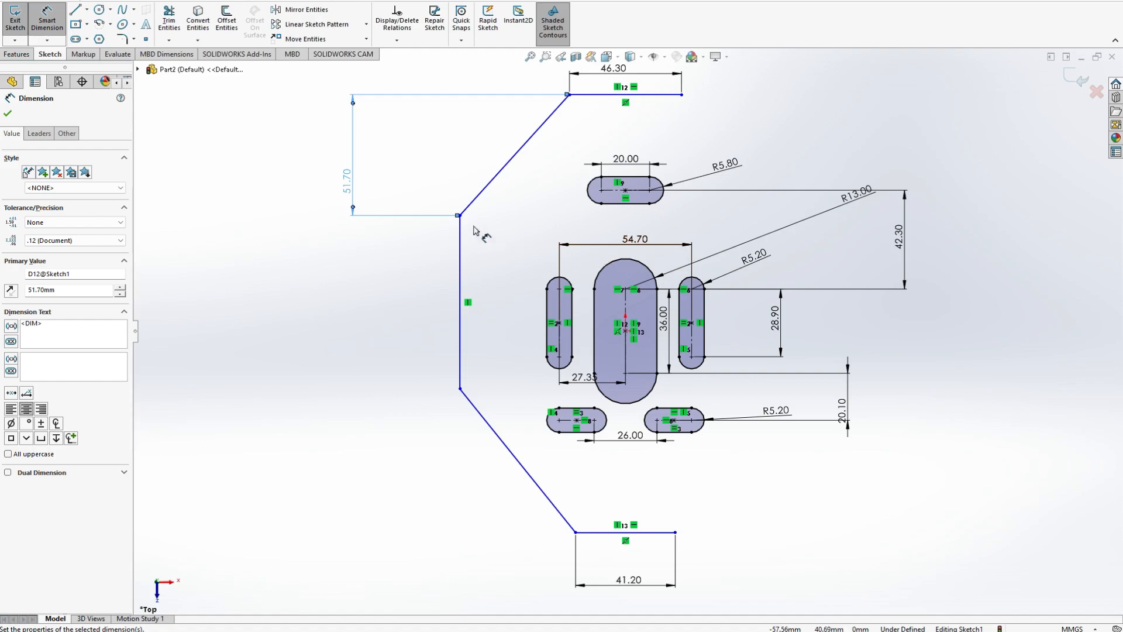
pyautogui.hotkey('alt', 'Tab')
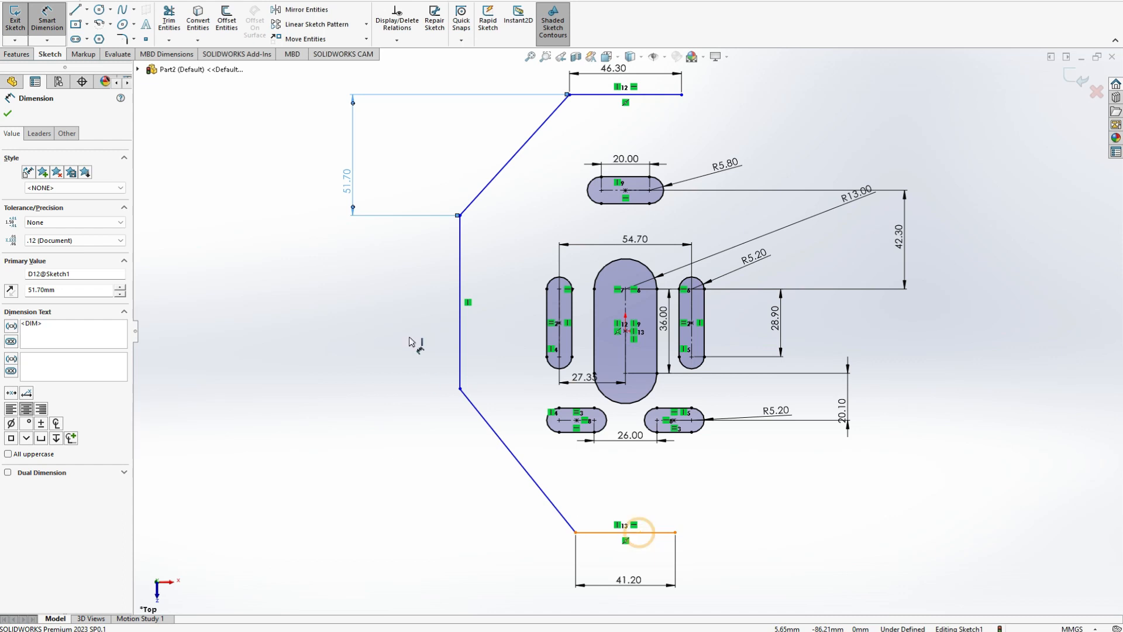
pyautogui.click(462, 231)
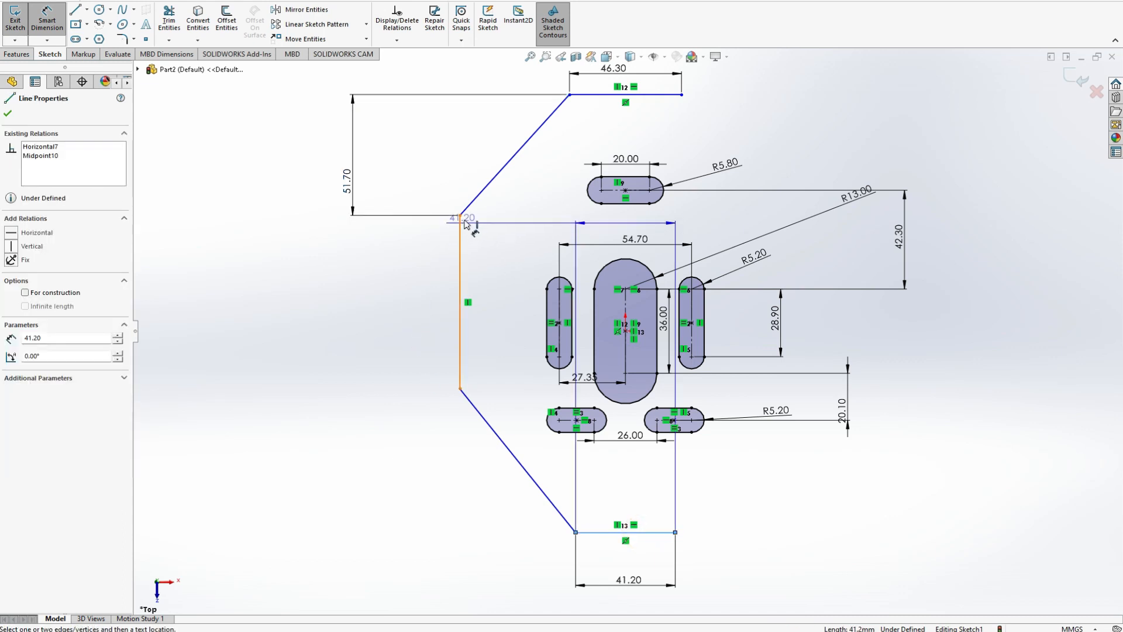
pyautogui.click(460, 216)
pyautogui.click(347, 331)
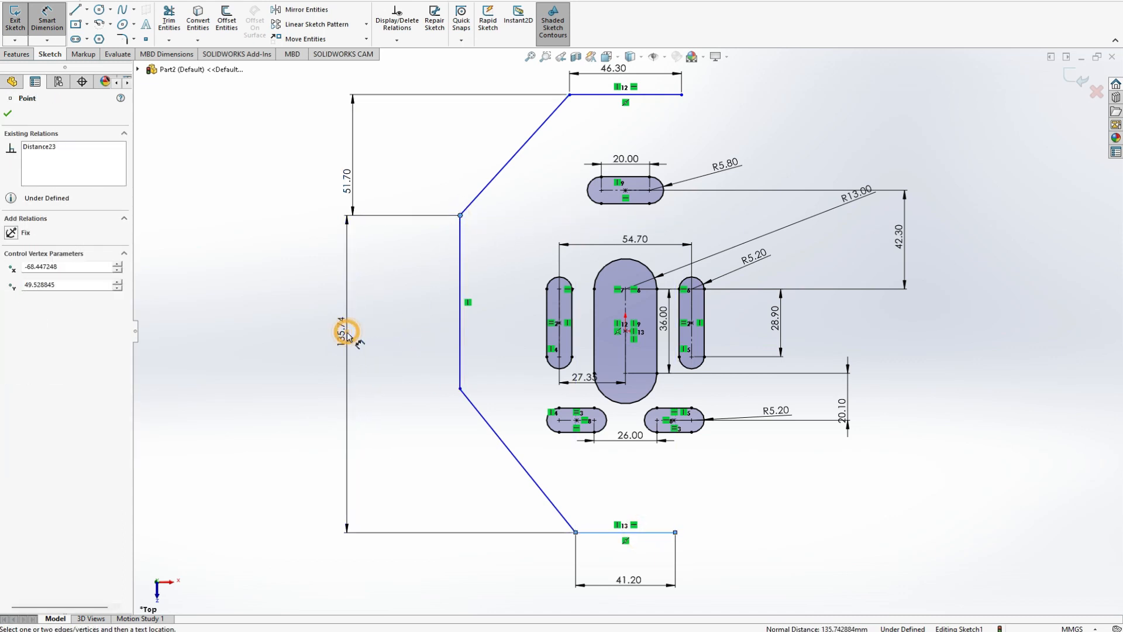
pyautogui.write('77.5')
pyautogui.press('Return')
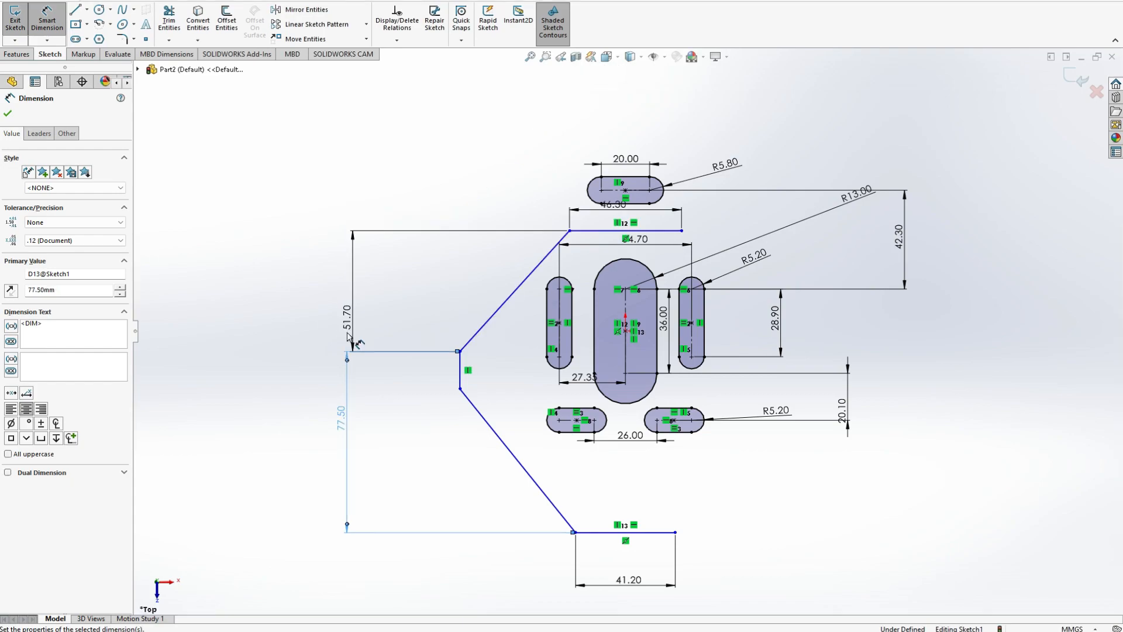
# - Check the reference drawing and move the outline upward so its upper horizontal line sits just above the uppermost slot
pyautogui.hotkey('alt', 'Tab')
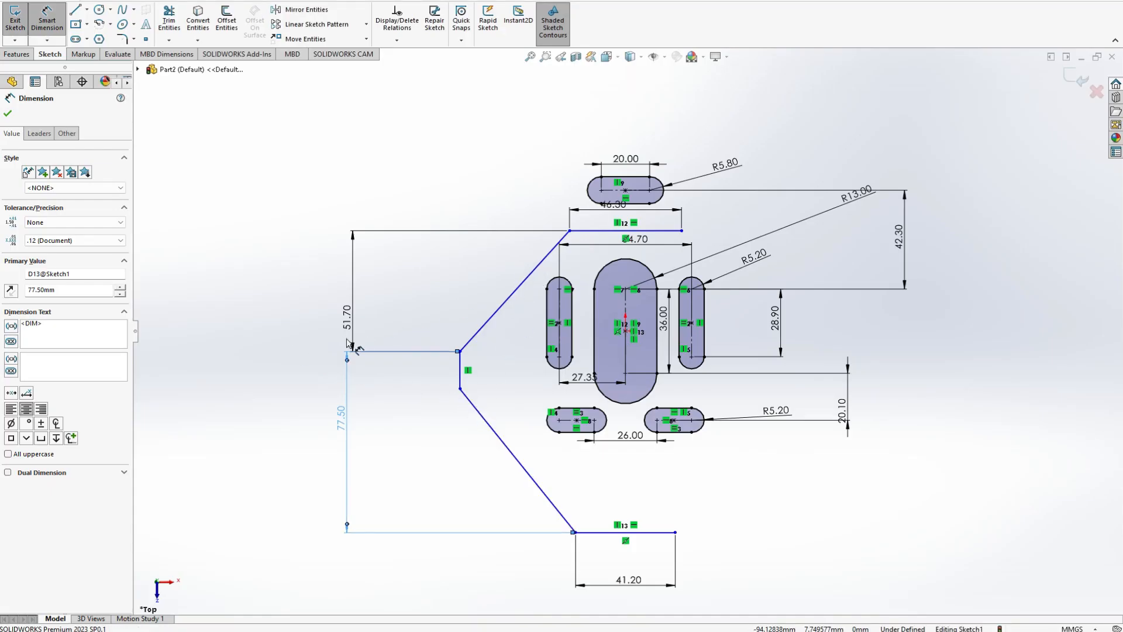
pyautogui.click(518, 375)
pyautogui.press('Escape')
pyautogui.click(594, 230)
pyautogui.moveTo(594, 231)
pyautogui.mouseDown()
pyautogui.moveTo(602, 140)
pyautogui.moveTo(599, 170)
pyautogui.mouseUp()
pyautogui.click(238, 226)
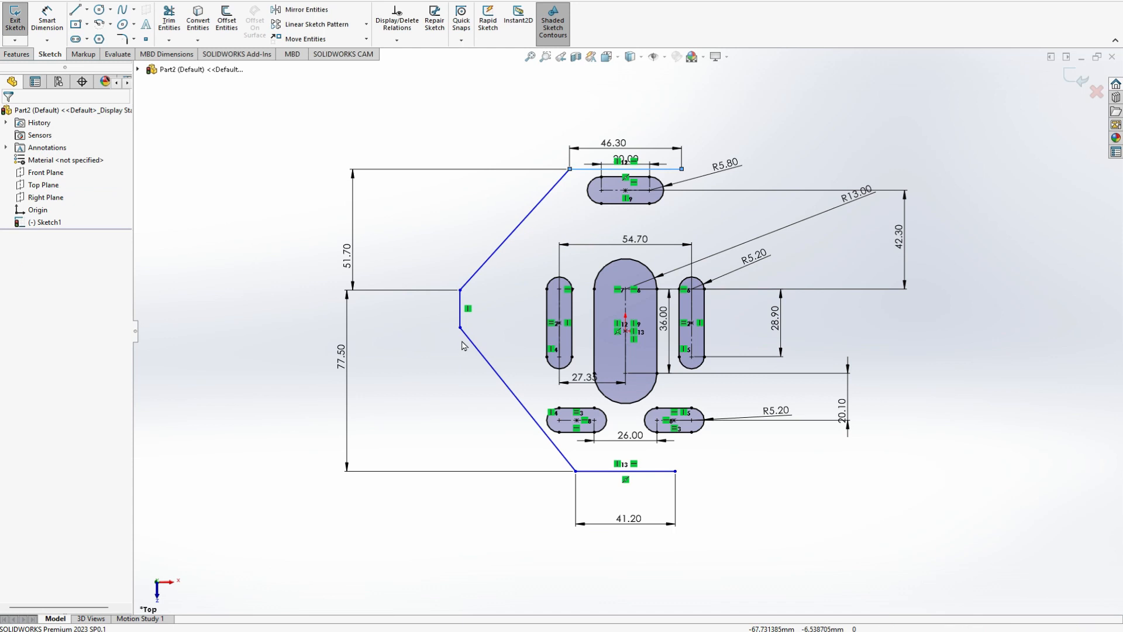
# - Delete the outline's vertical line and move the free end of the lower angled line down towards the lower slots
pyautogui.click(462, 320)
pyautogui.press('Delete')
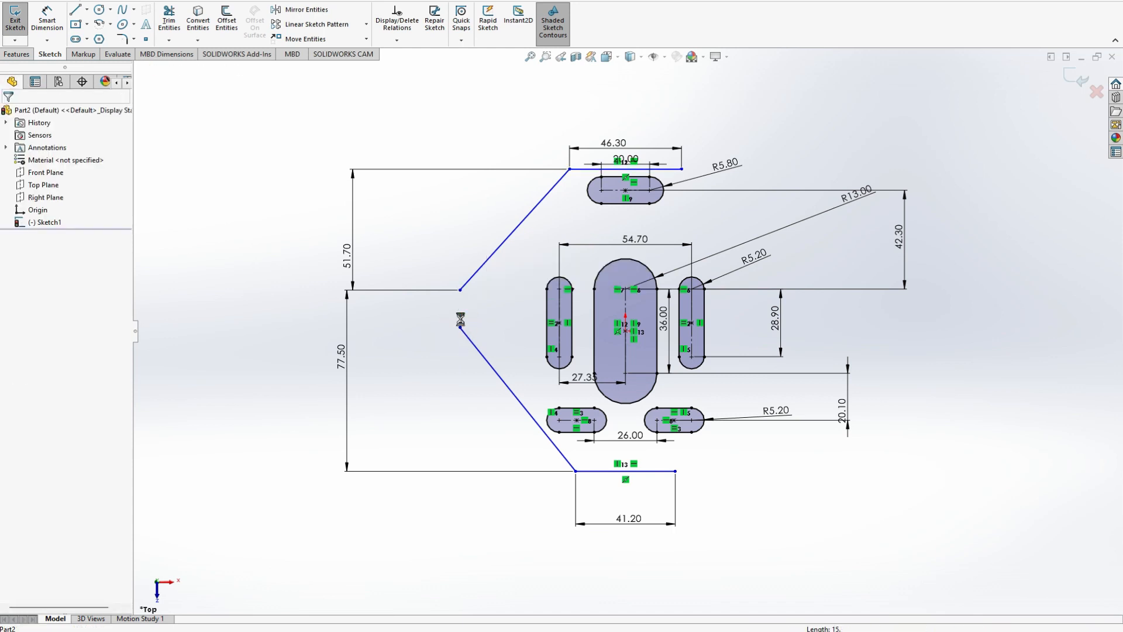
pyautogui.moveTo(461, 328); pyautogui.dragTo(496, 436)
pyautogui.click(178, 284)
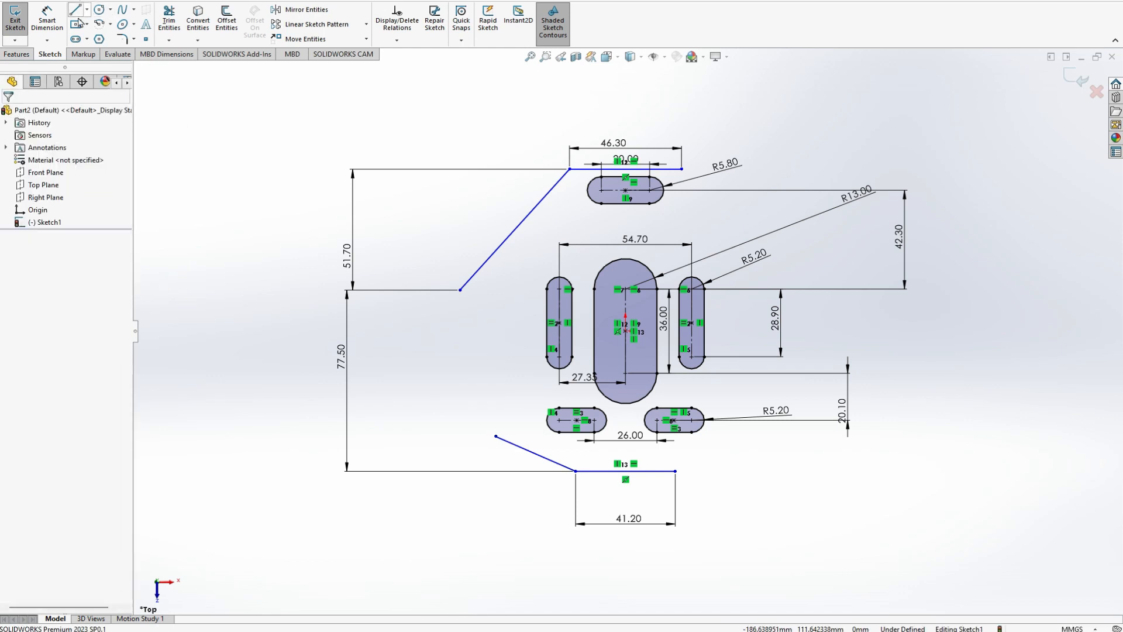
# - Draw two consecutive vertical lines, about 33 mm and 24 mm long, down from the upper angled line's end and attach the lower angled line to them
pyautogui.click(73, 10)
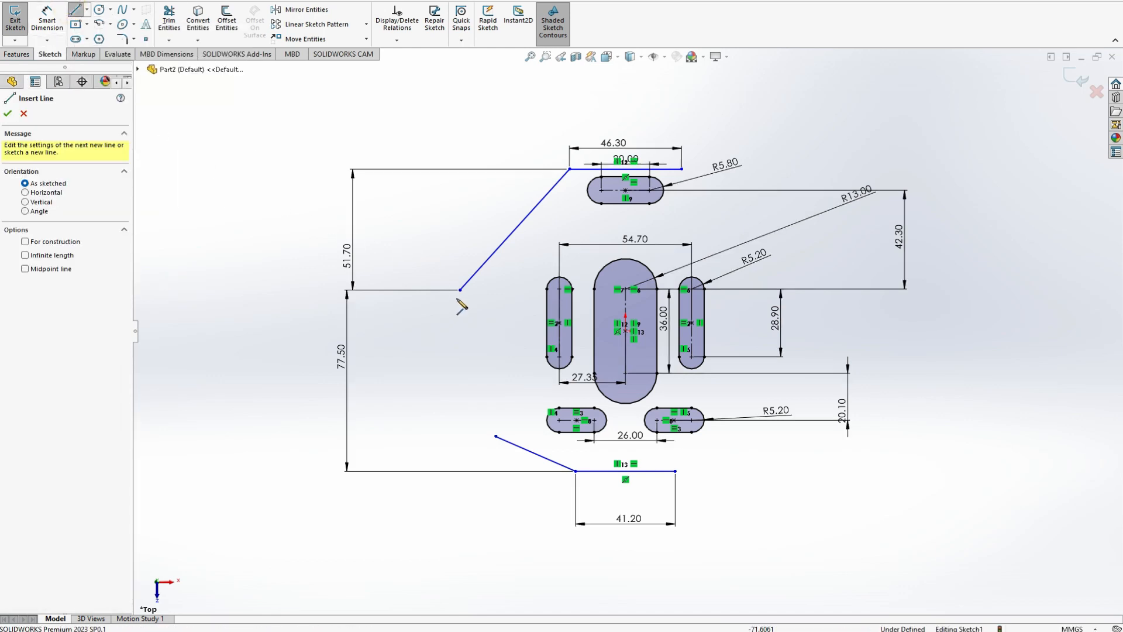
pyautogui.click(461, 290)
pyautogui.click(460, 367)
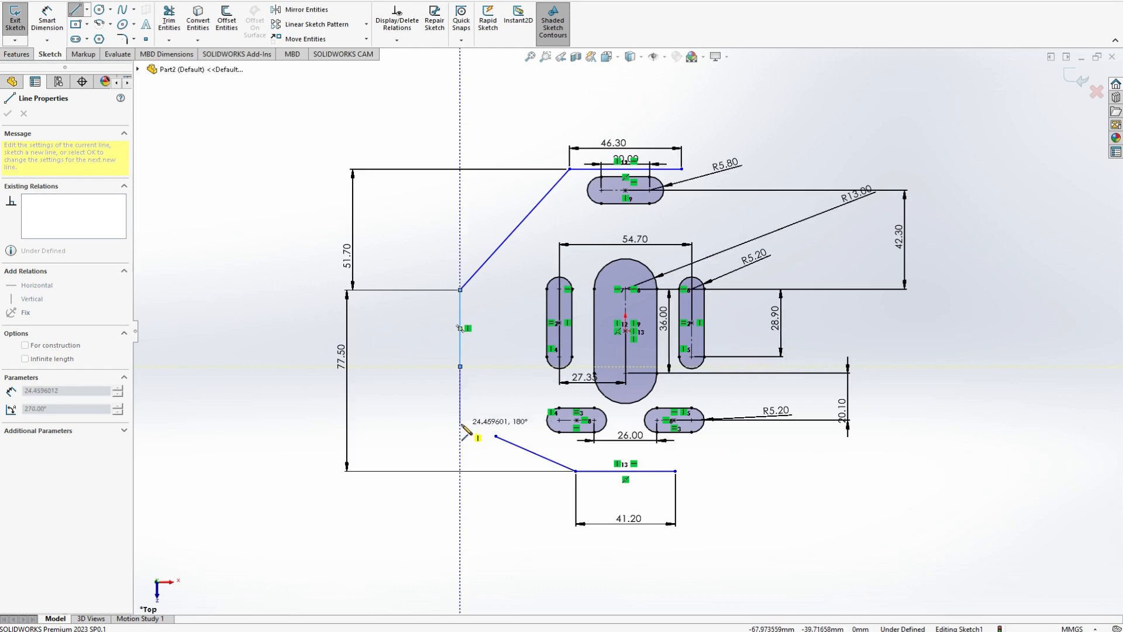
pyautogui.doubleClick(460, 426)
pyautogui.press('Escape')
pyautogui.moveTo(496, 437); pyautogui.dragTo(460, 426)
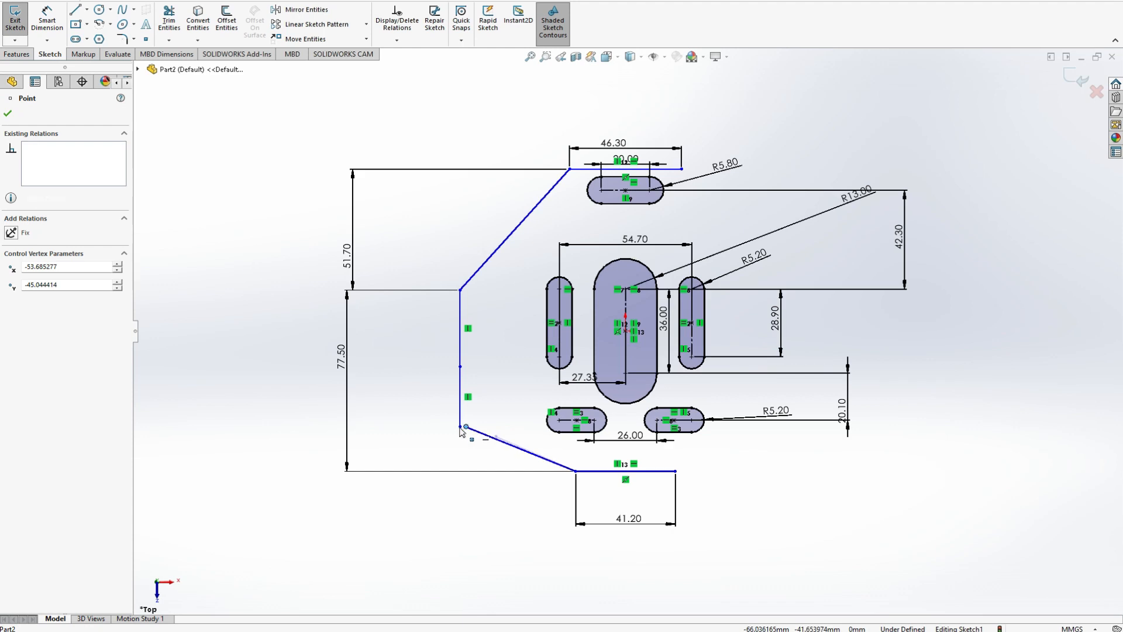
pyautogui.click(170, 359)
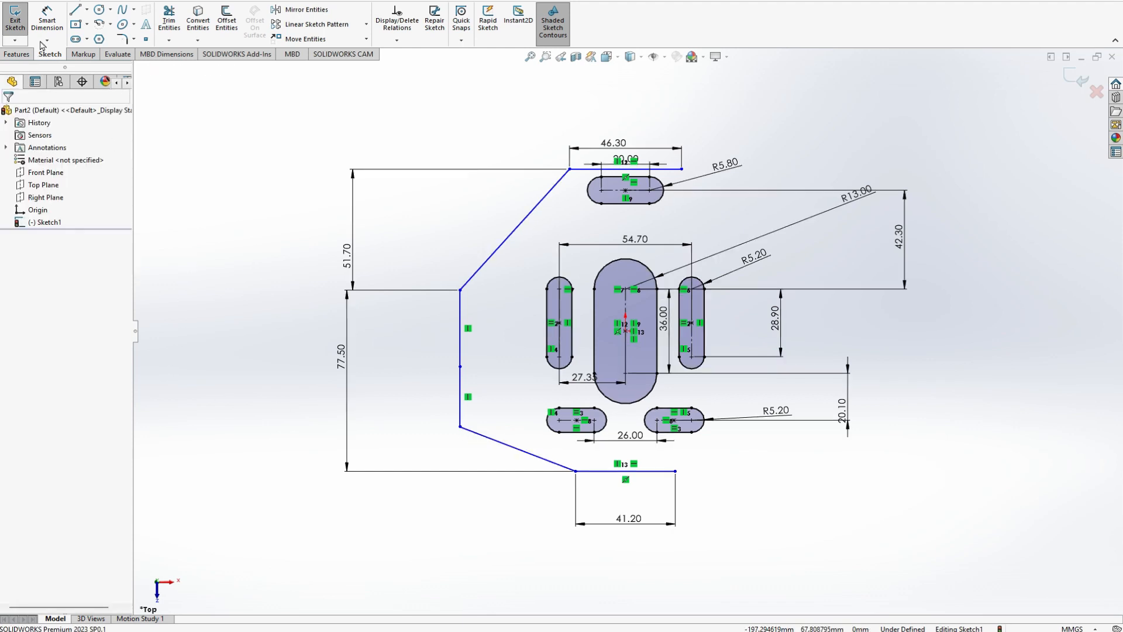
# - Dimension the length of the upper of the two vertical lines as 32.5 mm
pyautogui.click(49, 27)
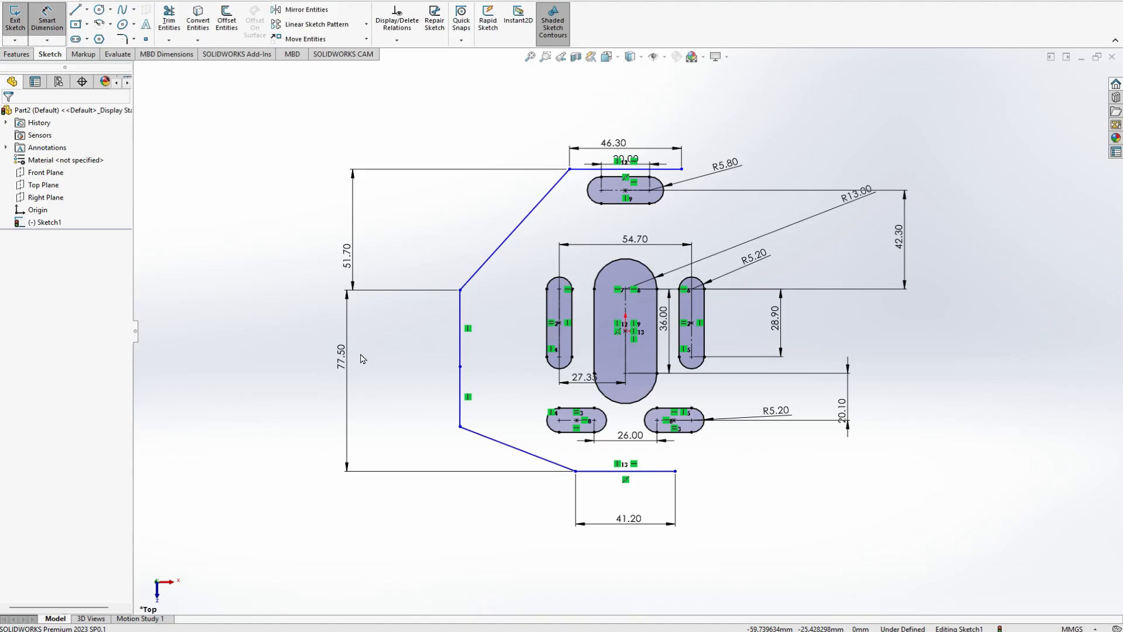
pyautogui.click(460, 327)
pyautogui.click(412, 341)
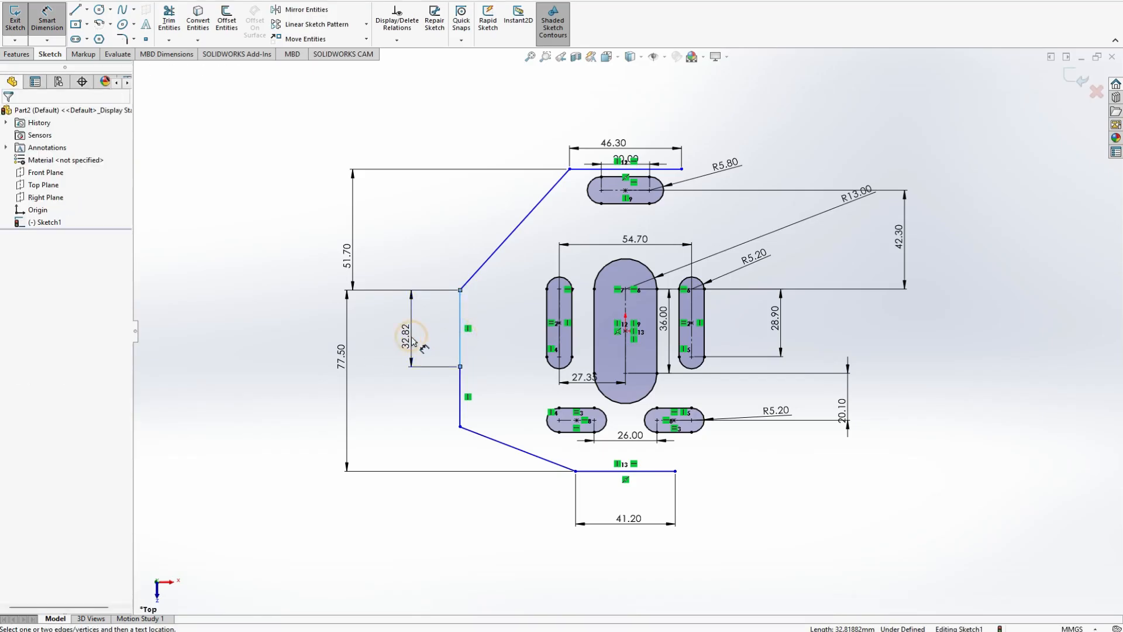
pyautogui.write('32.5')
pyautogui.press('Return')
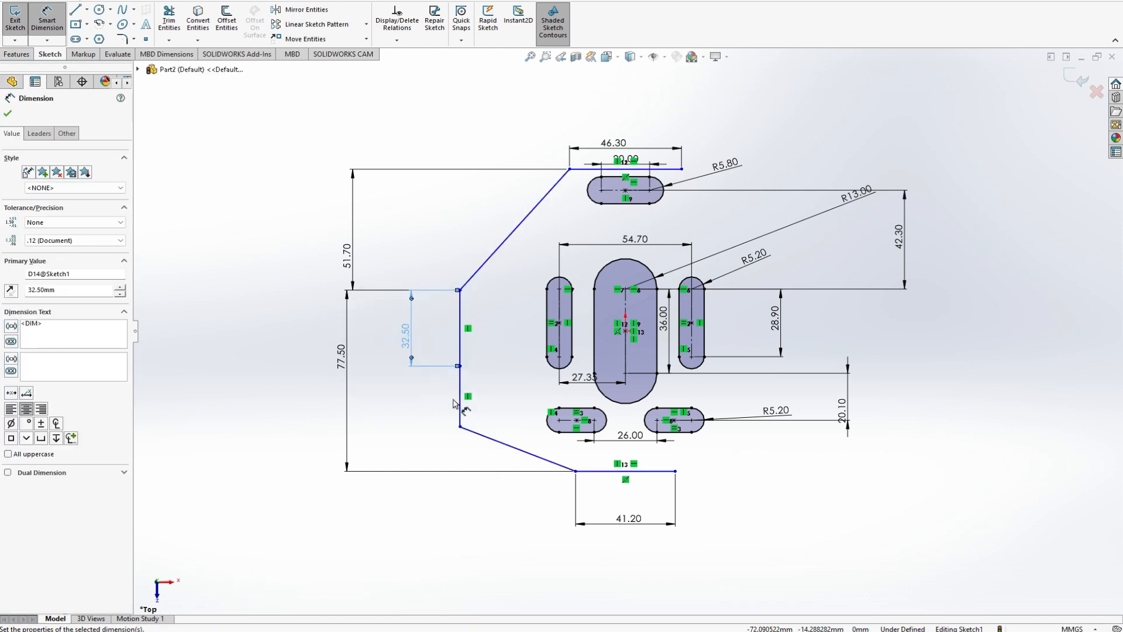
# - Check the reference drawing and dimension the angle between the lower angled line and the lower horizontal line as 26.9°
pyautogui.hotkey('alt', 'Tab')
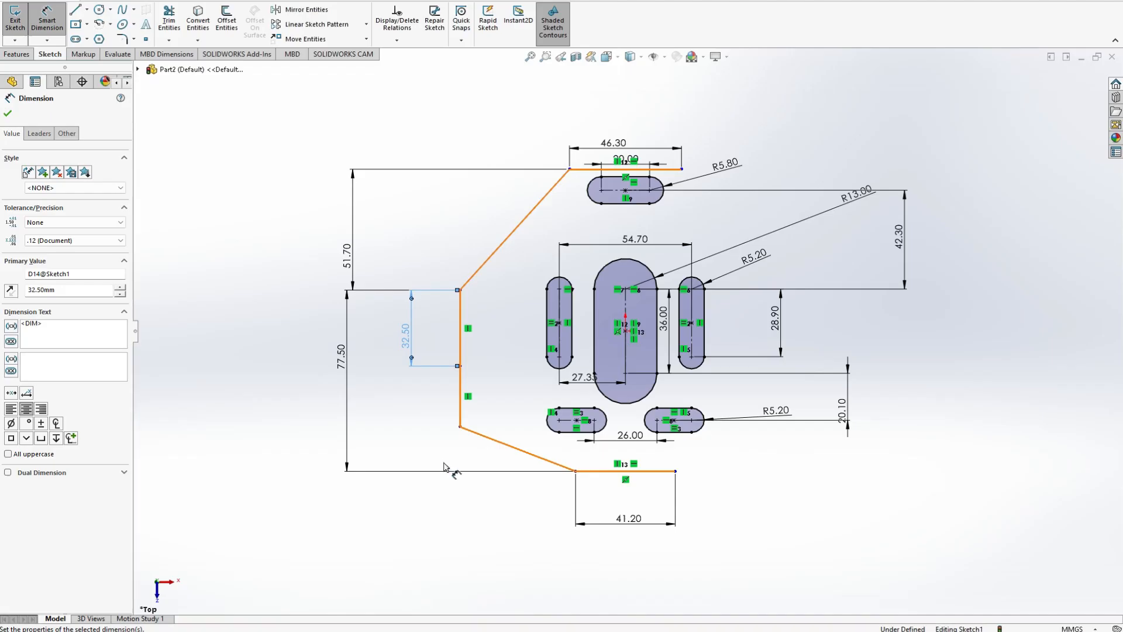
pyautogui.hotkey('alt', 'Tab')
pyautogui.click(514, 452)
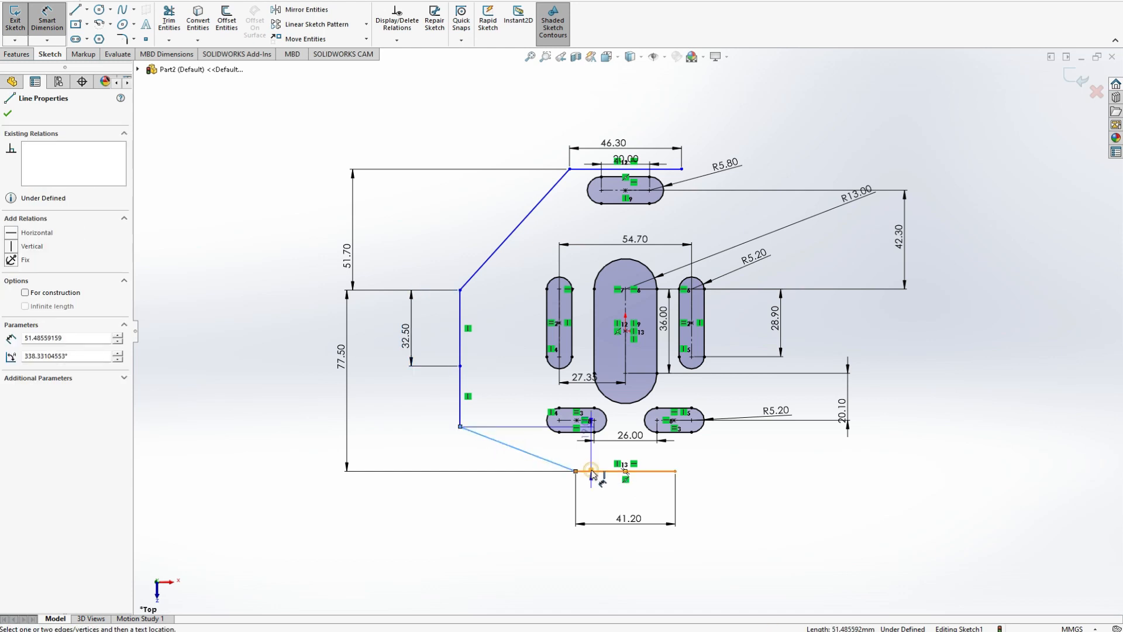
pyautogui.click(601, 471)
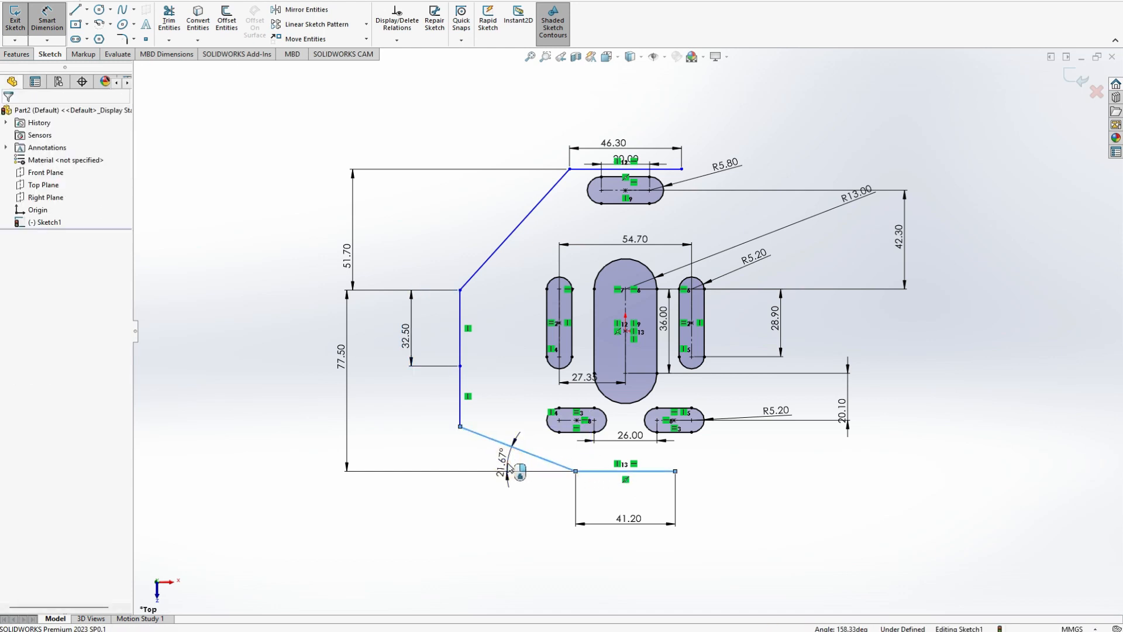
pyautogui.click(510, 467)
pyautogui.write('26.9')
pyautogui.press('Return')
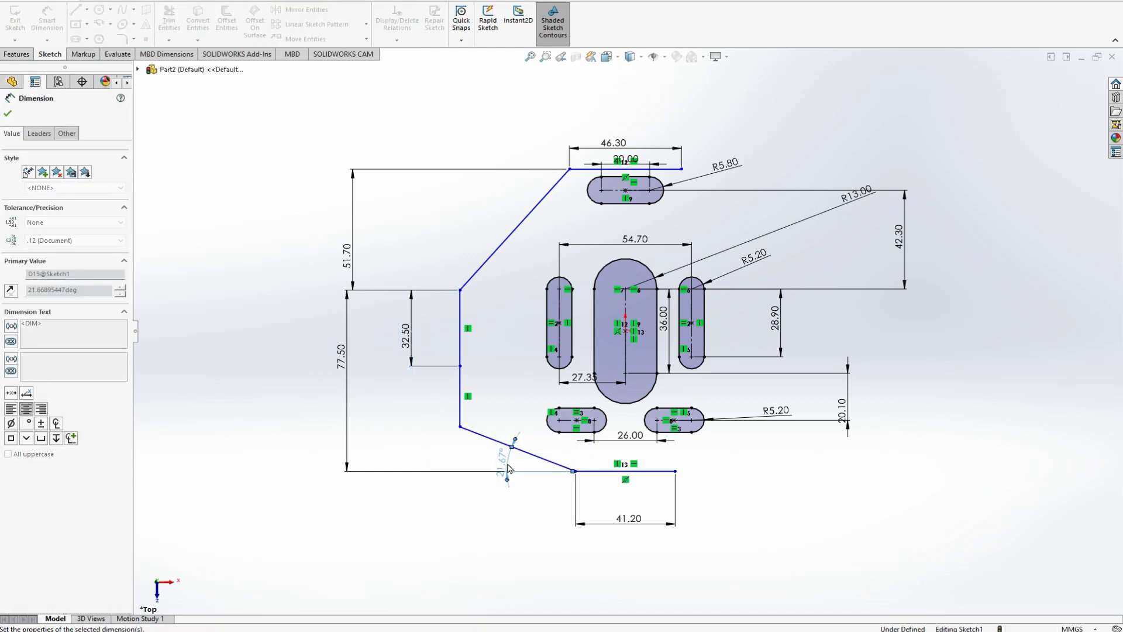
# - Consult the reference drawing and fillet the corner between the upper horizontal and upper angled lines with a 14 mm radius, accepting the relation change
pyautogui.hotkey('alt', 'Tab')
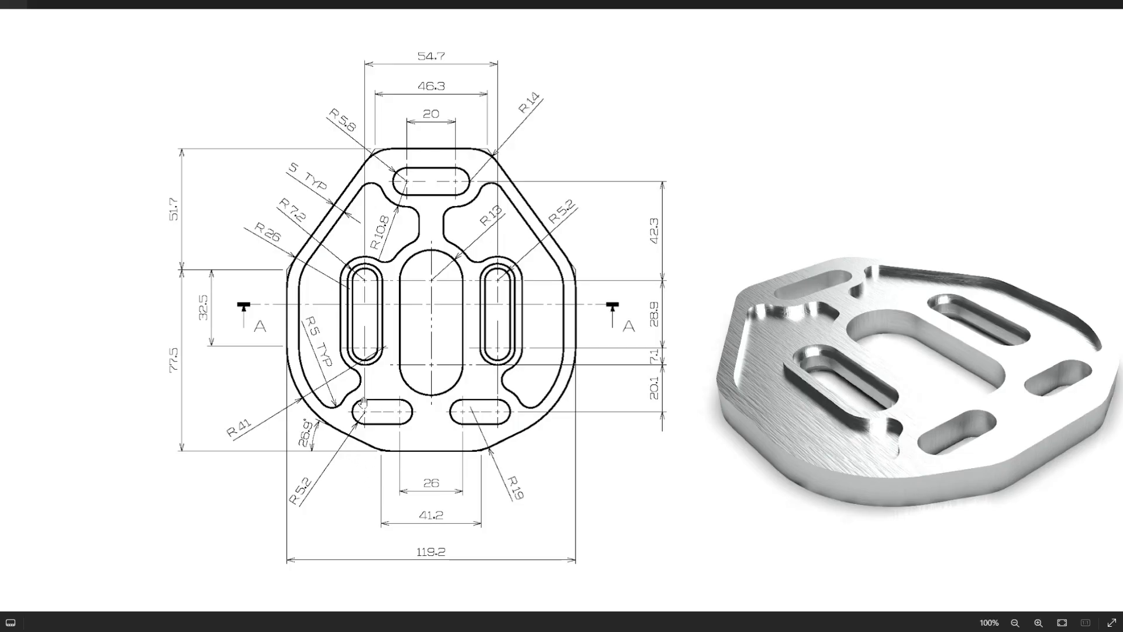
pyautogui.hotkey('alt', 'Tab')
pyautogui.hotkey('alt', 'Tab')
pyautogui.hotkey('alt', 'Tab')
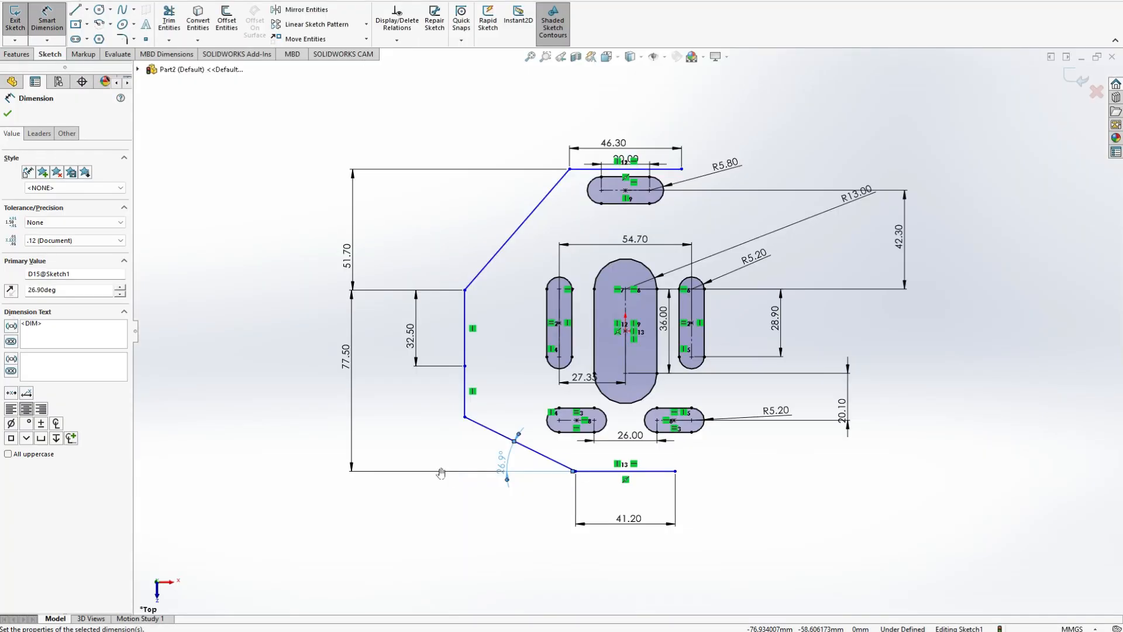
pyautogui.hotkey('alt', 'Tab')
pyautogui.click(122, 39)
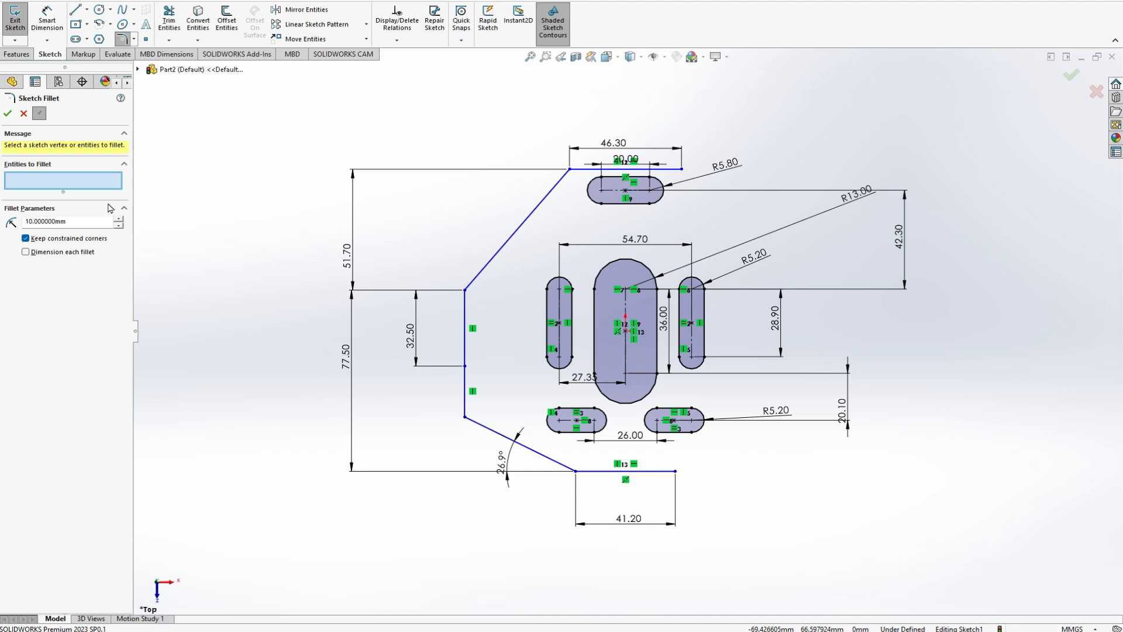
pyautogui.click(91, 220)
pyautogui.write('14')
pyautogui.press('Return')
pyautogui.click(568, 170)
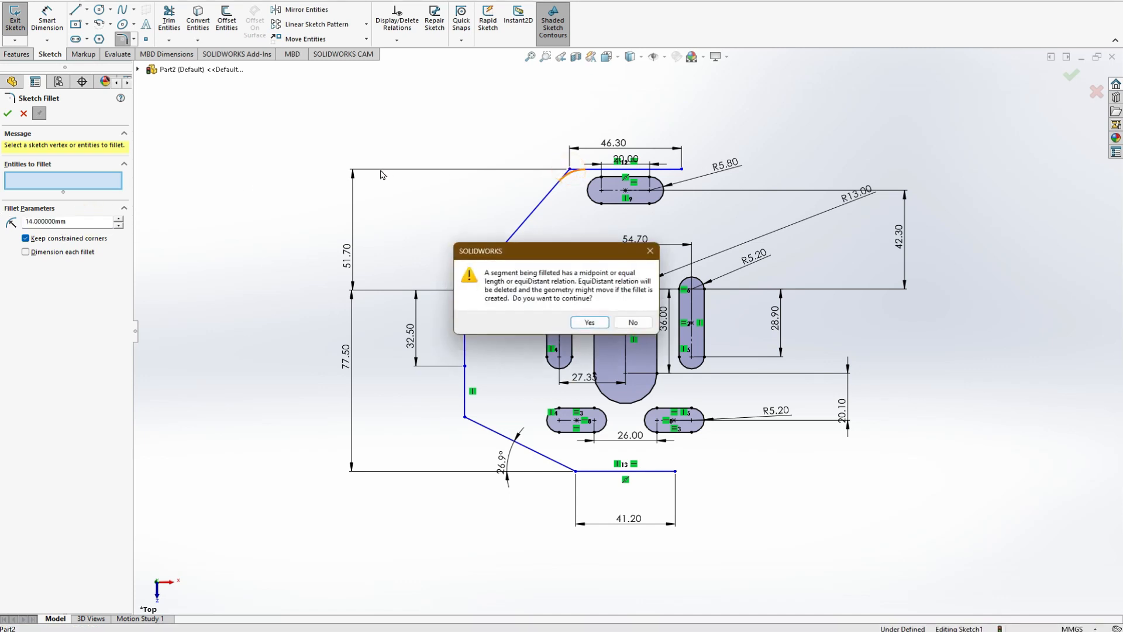
pyautogui.click(590, 323)
pyautogui.click(7, 114)
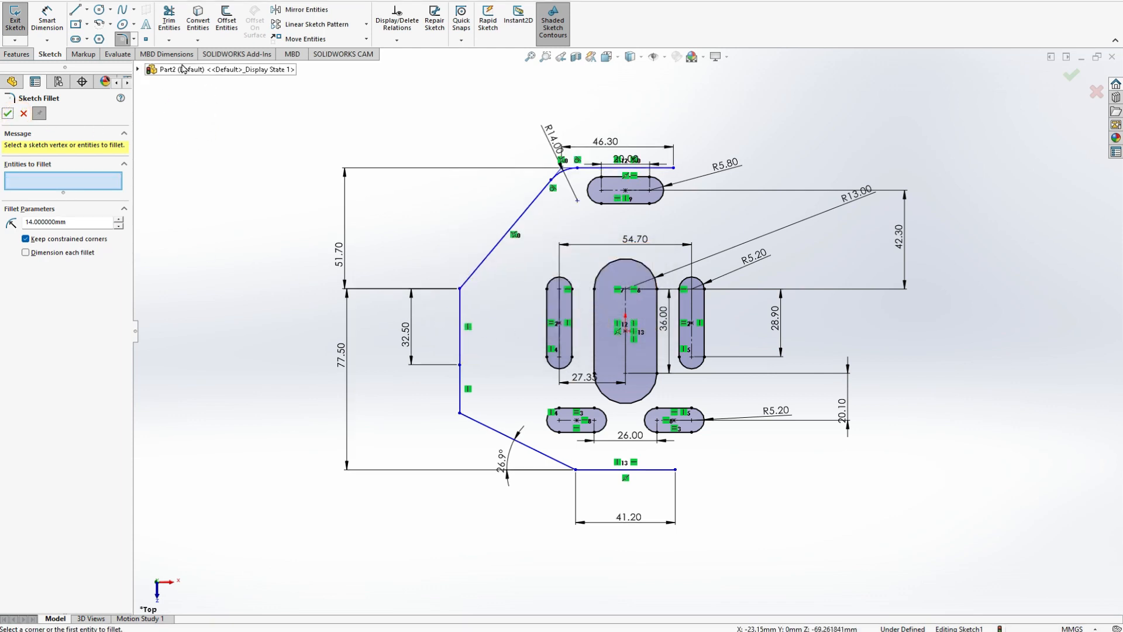
# - Check the reference drawing and fillet the corner between the upper angled line and the vertical line with a 26 mm radius
pyautogui.hotkey('alt', 'Tab')
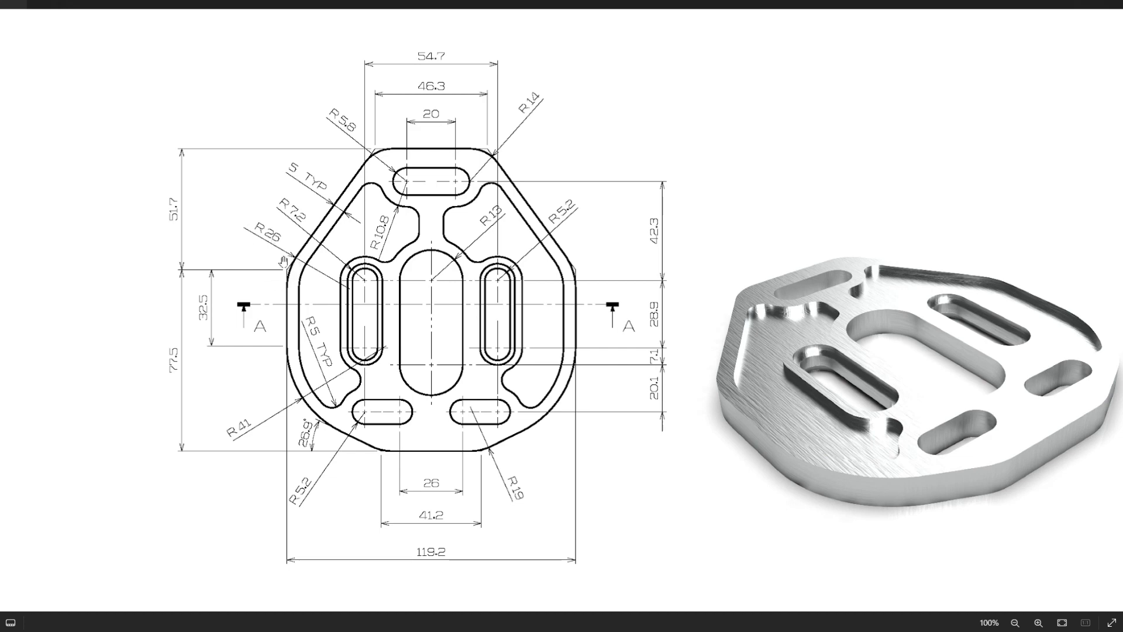
pyautogui.hotkey('alt', 'Tab')
pyautogui.write('26')
pyautogui.press('Return')
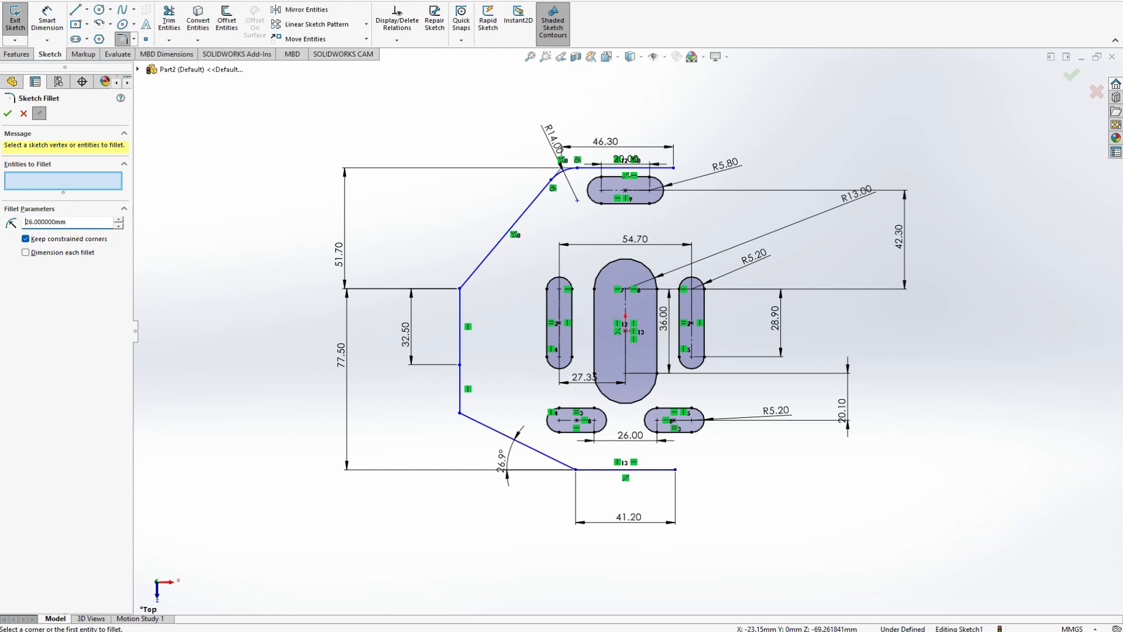
pyautogui.click(460, 289)
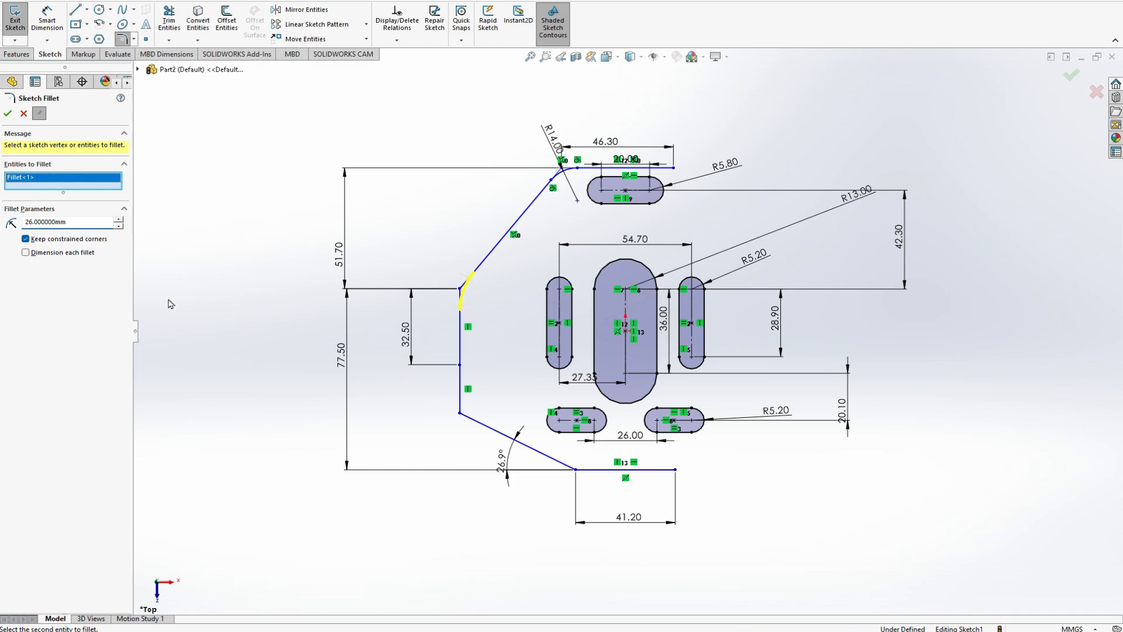
pyautogui.click(8, 114)
# - Check the reference drawing and try to fillet the corner between the lower vertical line and the lower angled line with a 40 mm radius
pyautogui.hotkey('alt', 'Tab')
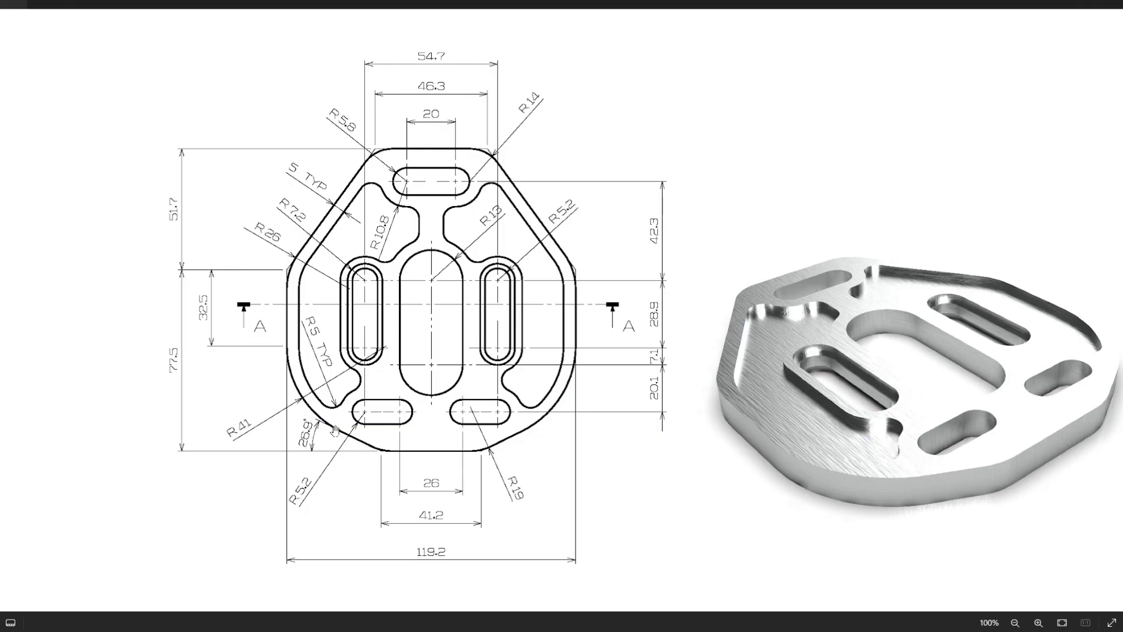
pyautogui.hotkey('alt', 'Tab')
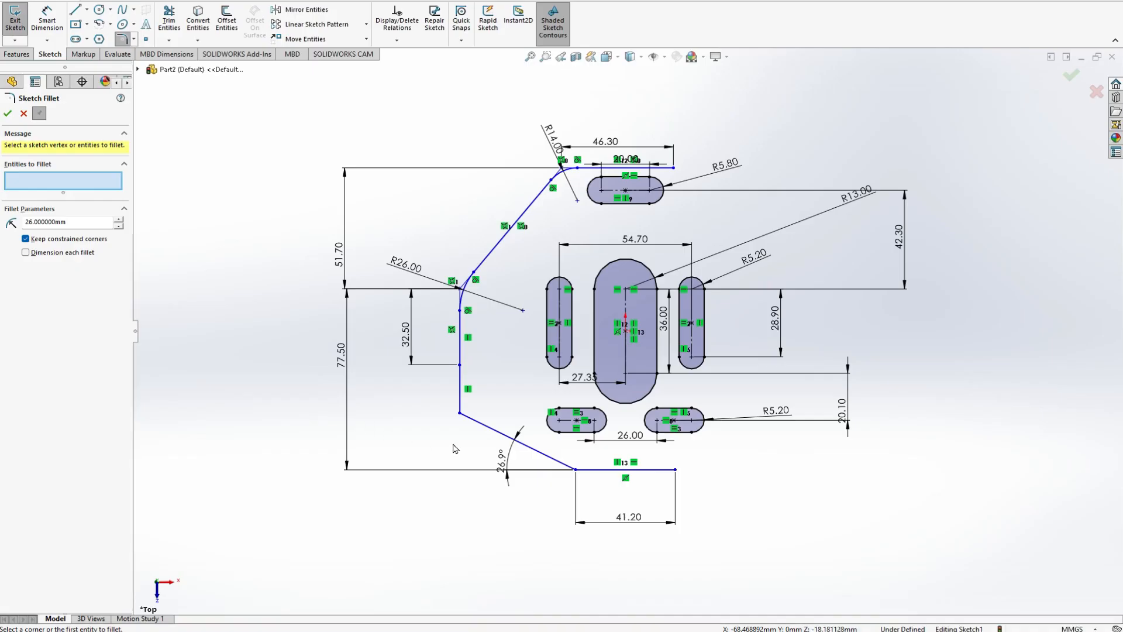
pyautogui.click(460, 414)
pyautogui.moveTo(69, 222); pyautogui.dragTo(2, 227)
pyautogui.write('40')
pyautogui.press('Return')
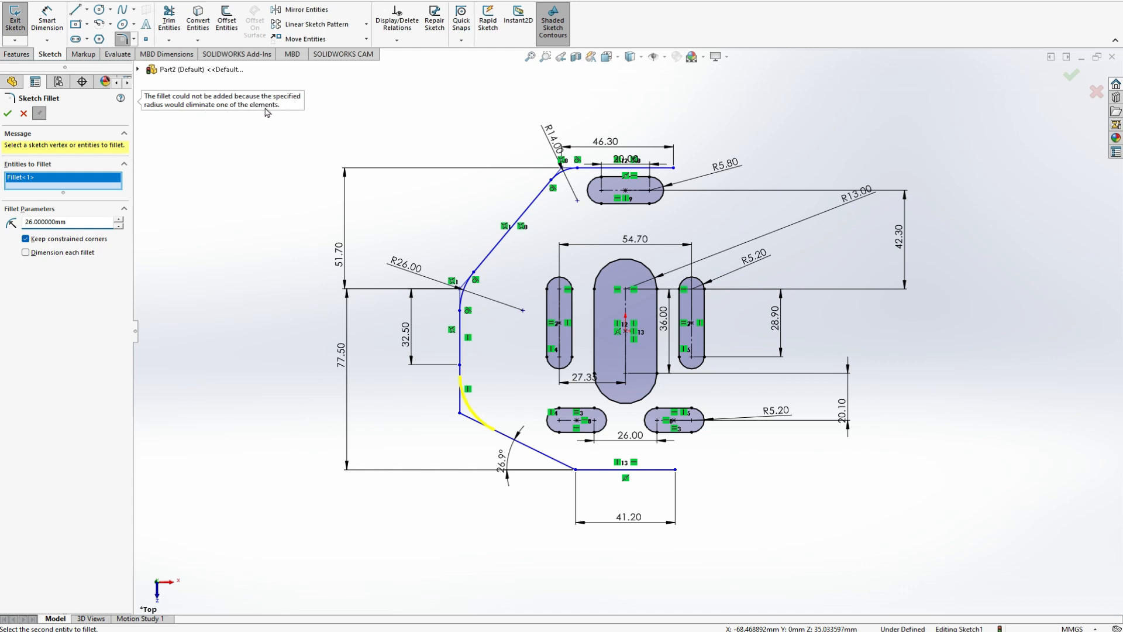
pyautogui.click(23, 113)
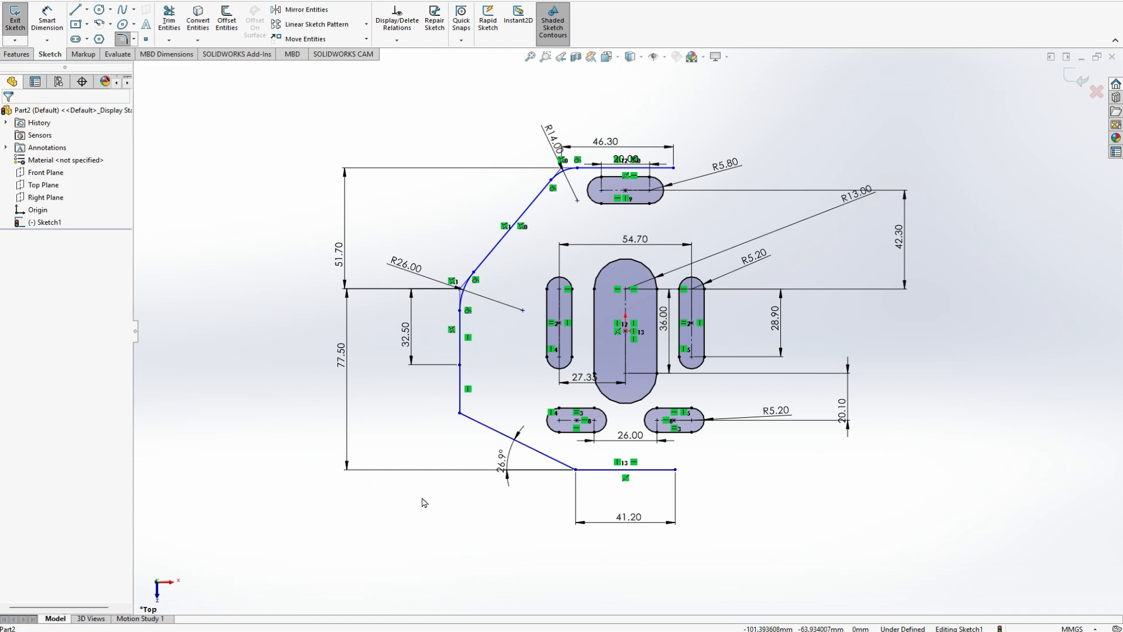
# - Move the corner of the lower vertical and lower angled lines inward to about X -59.7, Y -36.1 mm and compare with the reference drawing
pyautogui.click(460, 413)
pyautogui.moveTo(480, 435)
pyautogui.mouseDown()
pyautogui.moveTo(490, 440)
pyautogui.moveTo(471, 411)
pyautogui.moveTo(493, 418)
pyautogui.moveTo(482, 415)
pyautogui.mouseUp()
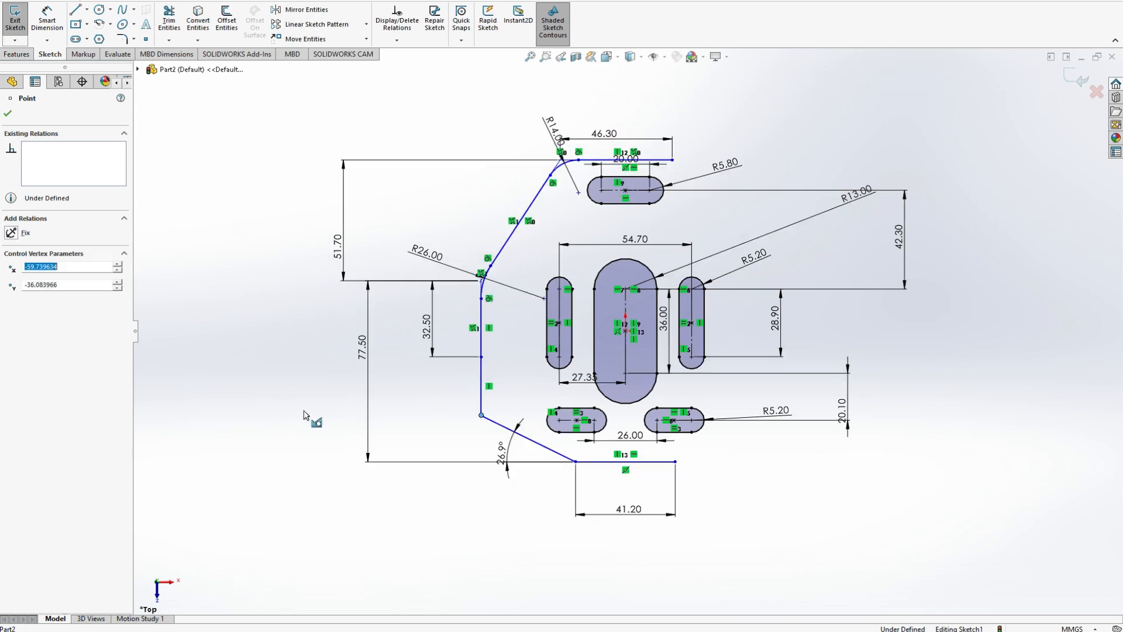
pyautogui.hotkey('alt', 'Tab')
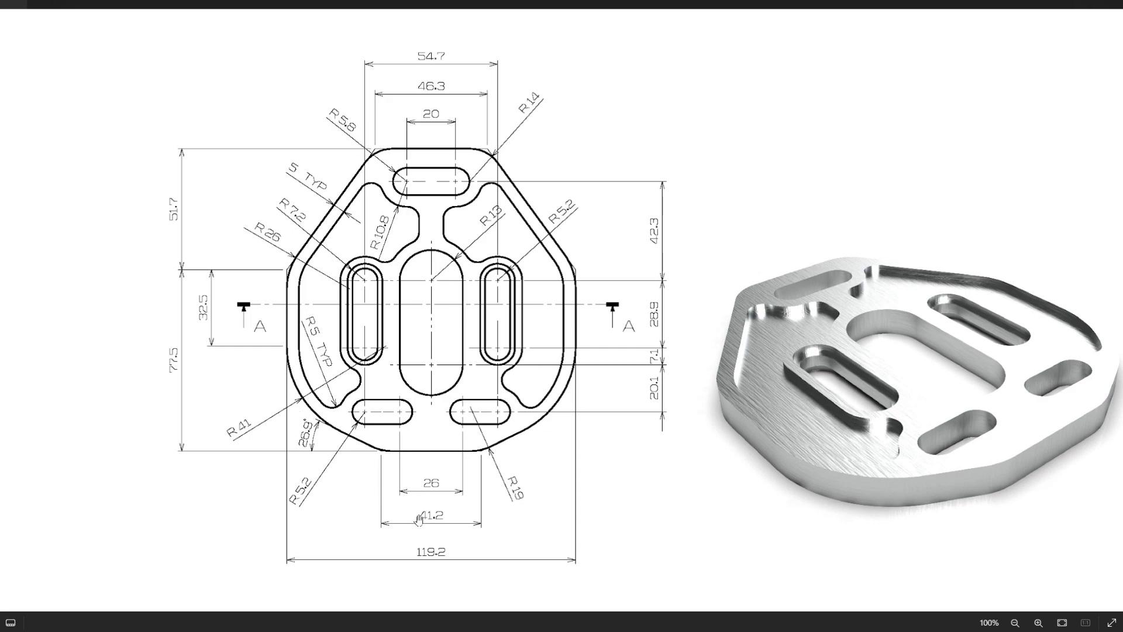
pyautogui.hotkey('alt', 'Tab')
pyautogui.click(353, 451)
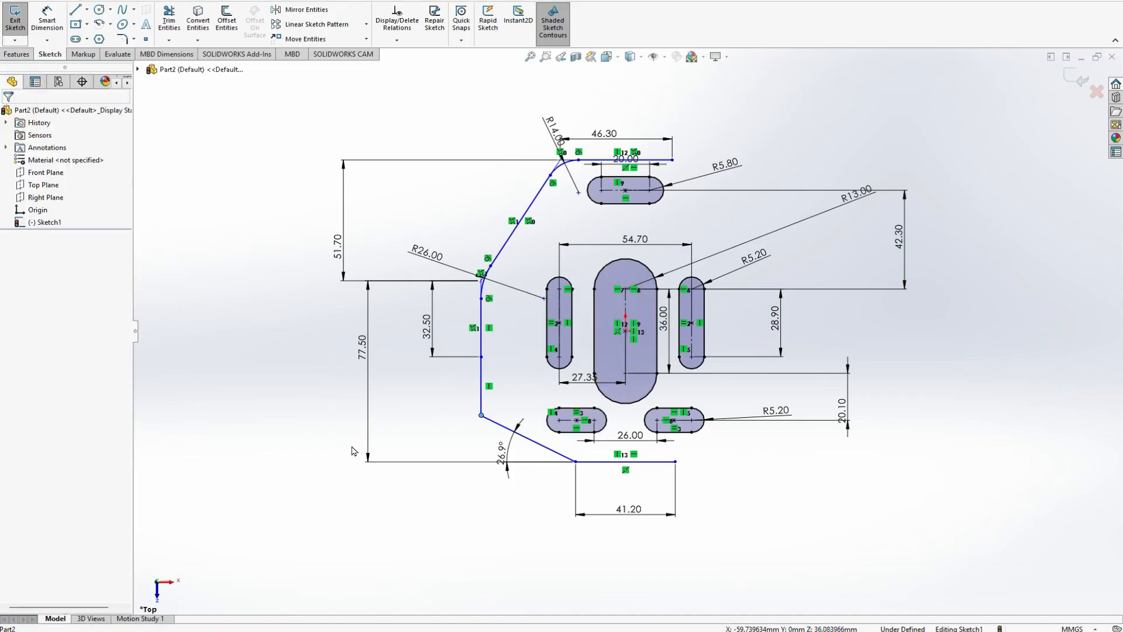
# - Try to reposition the outline by its upper angled line, and exit and reopen Sketch1 for editing
pyautogui.moveTo(509, 239)
pyautogui.mouseDown()
pyautogui.moveTo(462, 286)
pyautogui.moveTo(484, 286)
pyautogui.mouseUp()
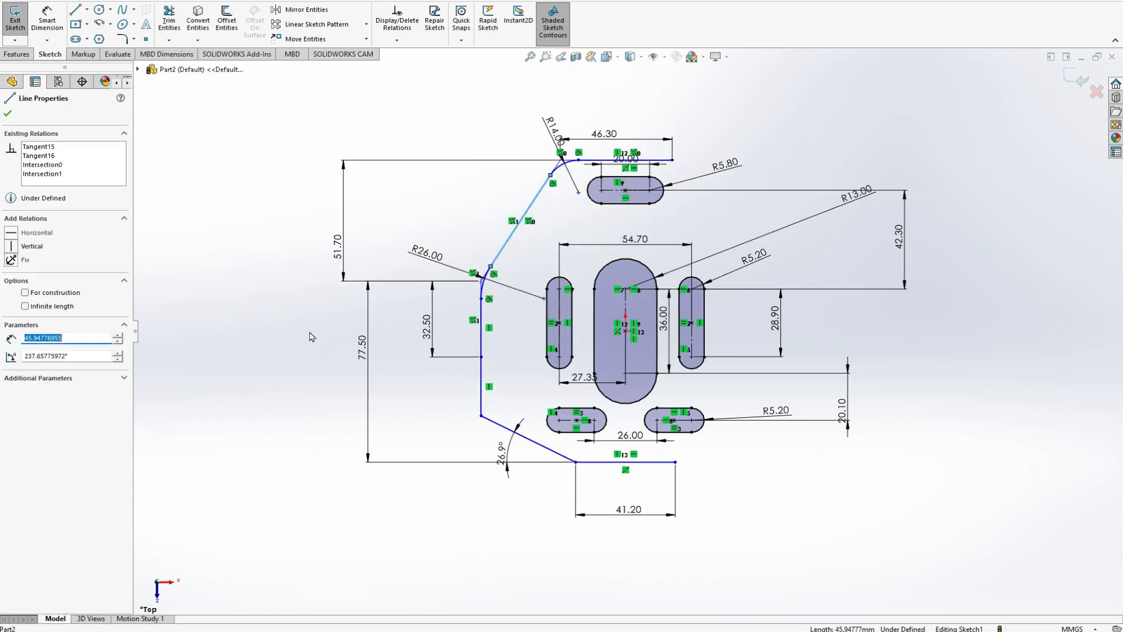
pyautogui.press('Escape')
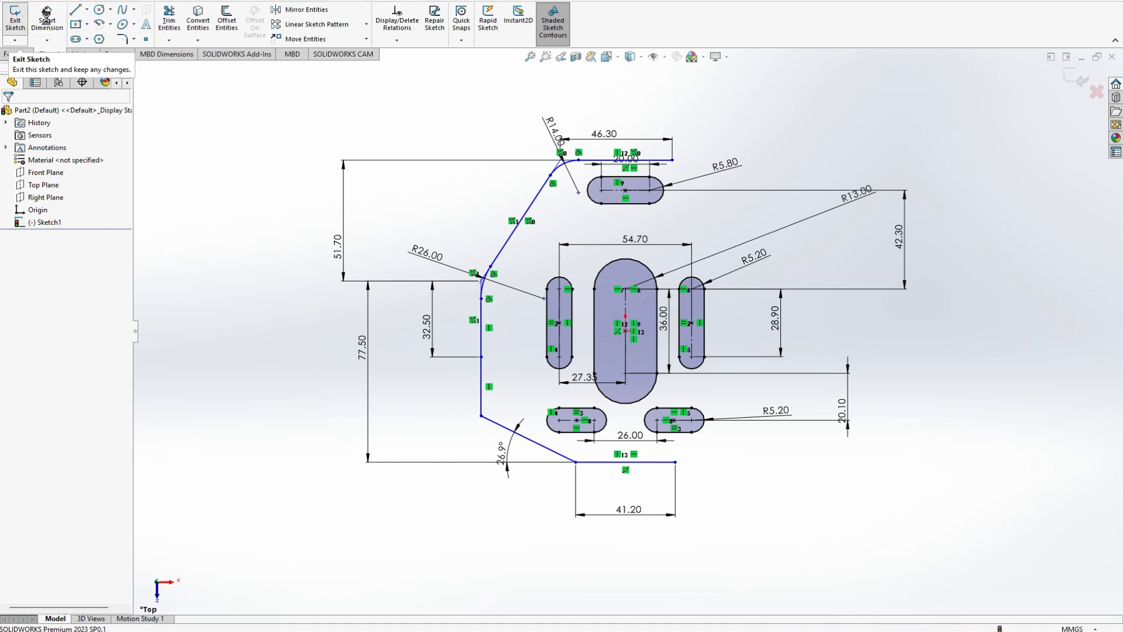
pyautogui.rightClick(52, 223)
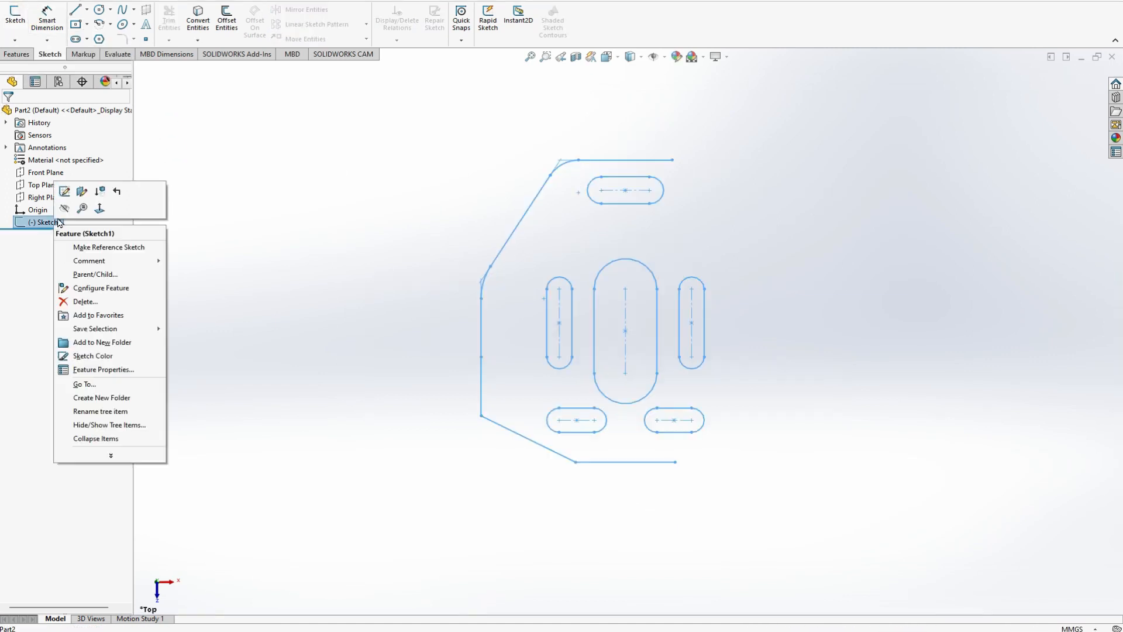
pyautogui.click(65, 191)
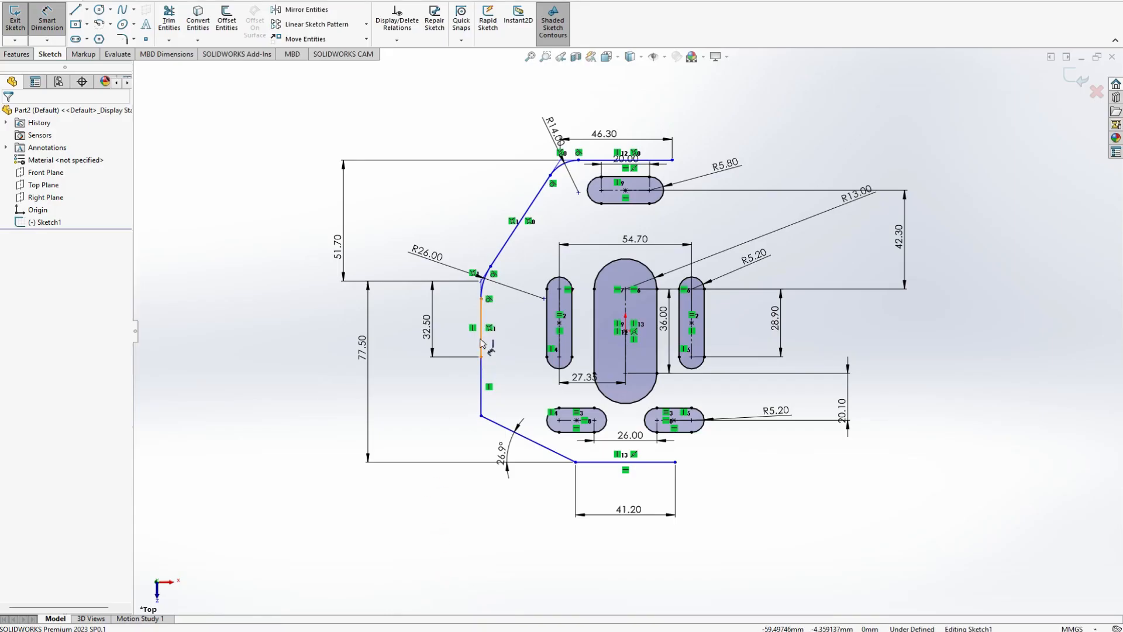
# - Dimension the horizontal distance from the outline's vertical line to the central slot's centre as 119.2/2 mm
pyautogui.click(481, 326)
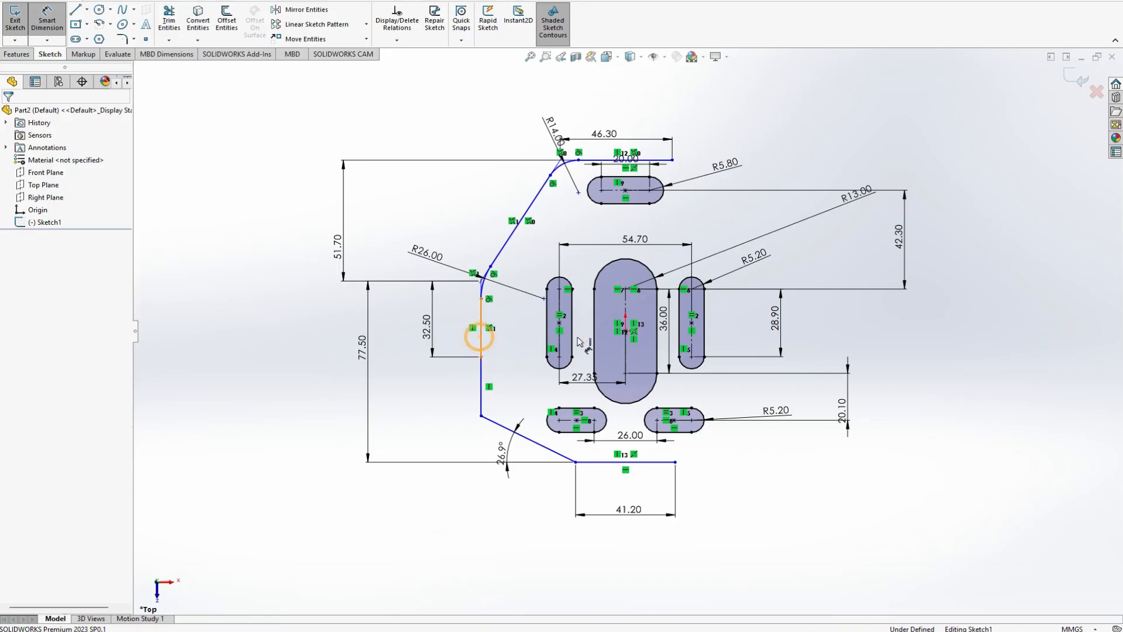
pyautogui.click(622, 339)
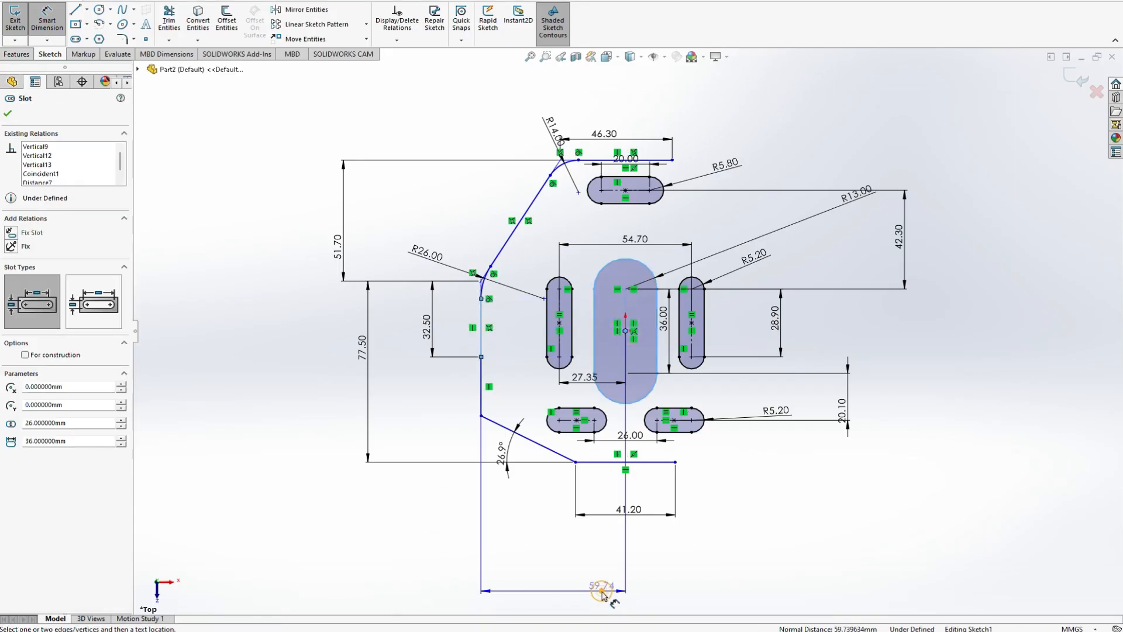
pyautogui.click(604, 597)
pyautogui.write('11')
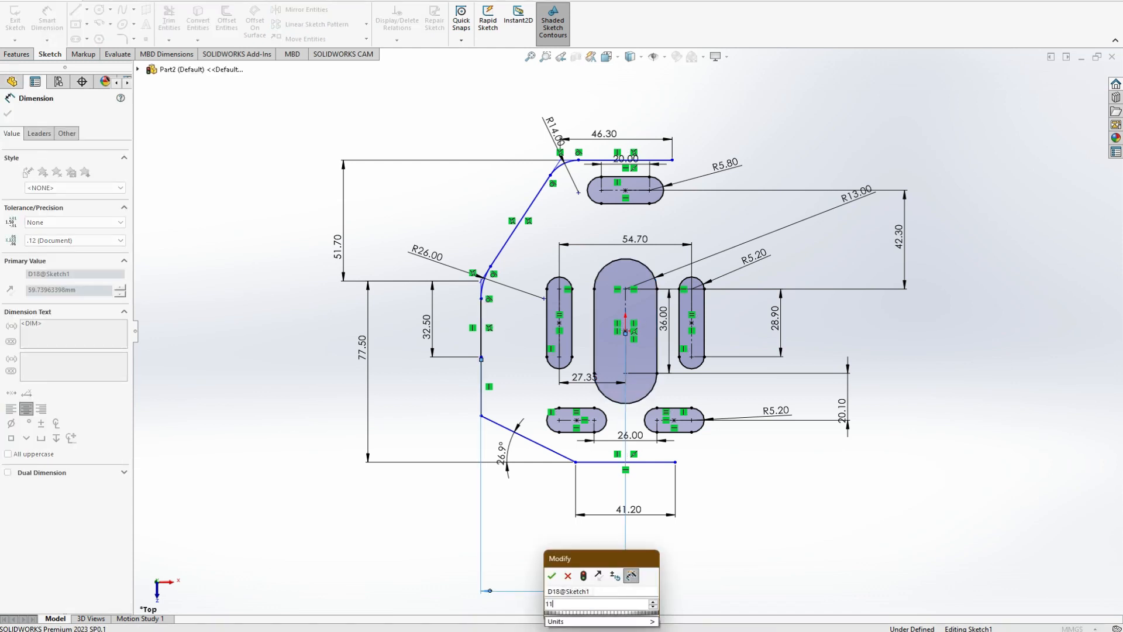
pyautogui.write('9.2/2')
pyautogui.press('Return')
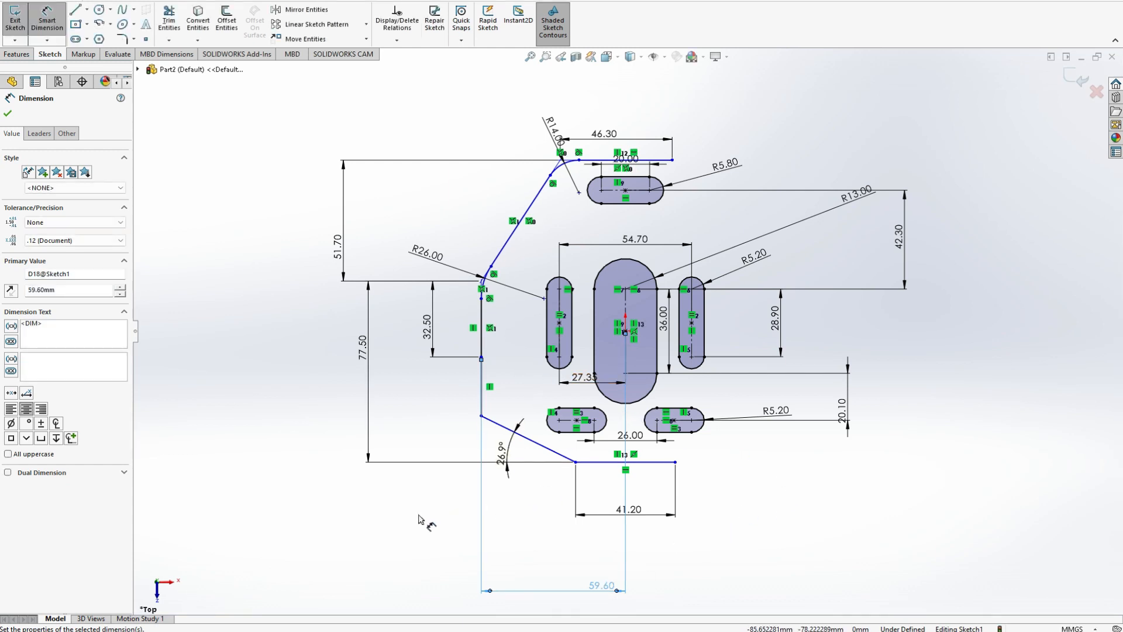
pyautogui.press('Escape')
pyautogui.press('Escape')
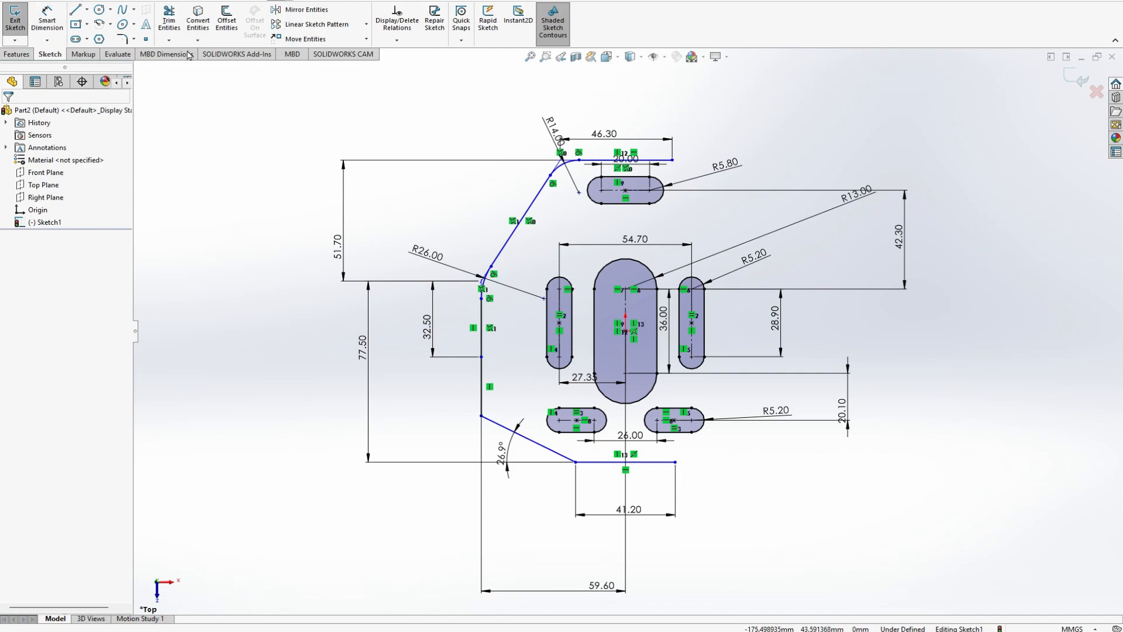
# - Check the reference drawing, fillet the corner between the lower vertical and lower angled lines with a 41 mm radius, and nudge the bottom line
pyautogui.click(122, 39)
pyautogui.hotkey('alt', 'Tab')
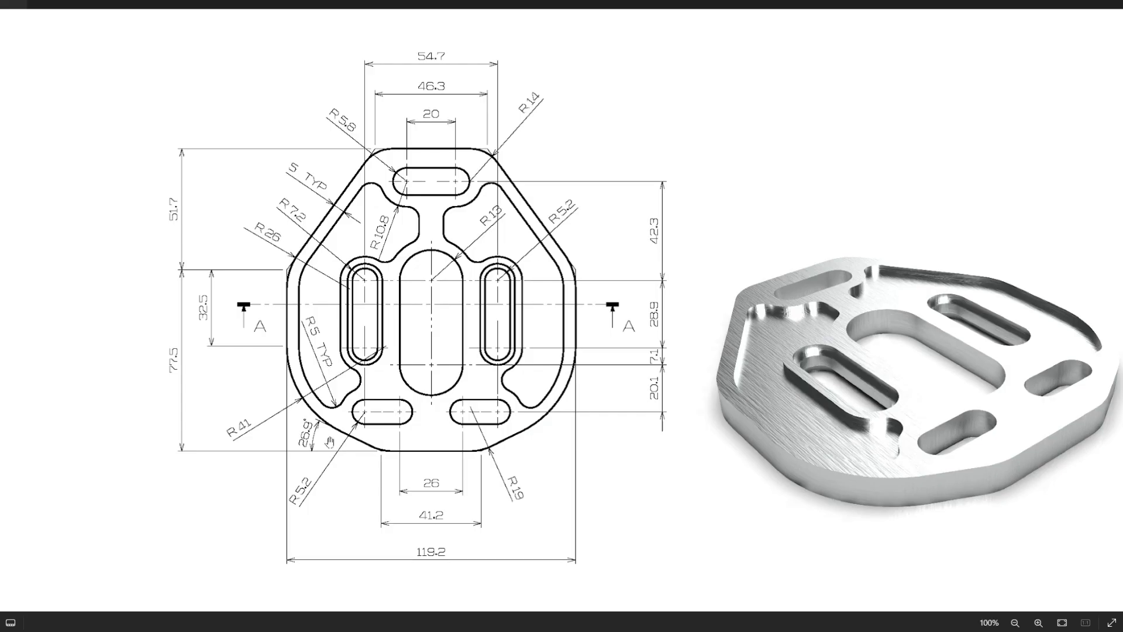
pyautogui.hotkey('alt', 'Tab')
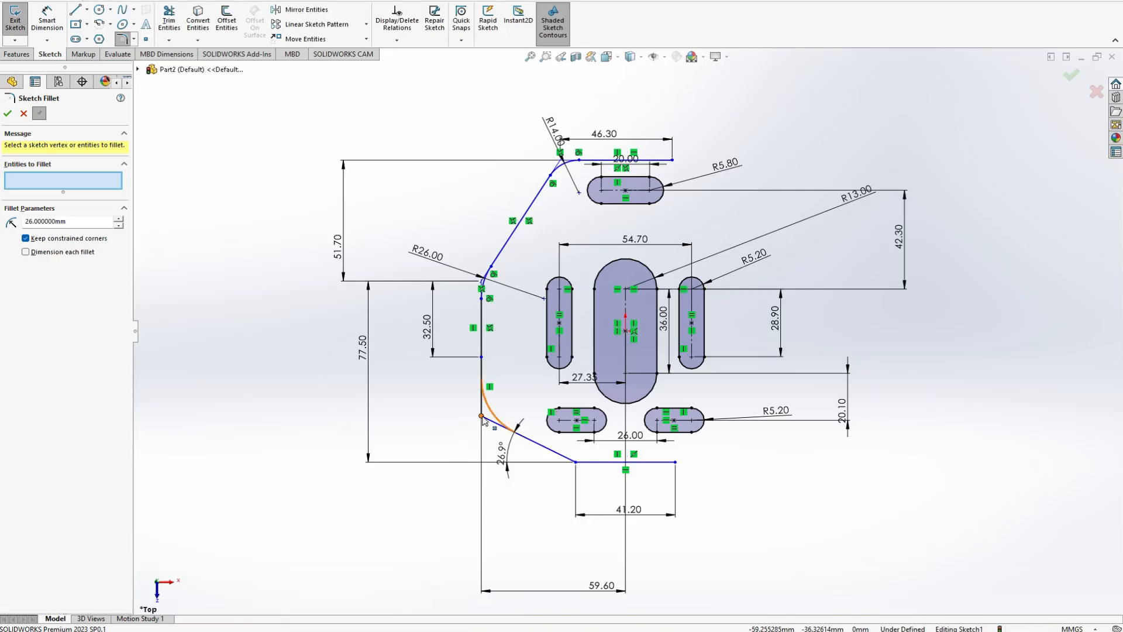
pyautogui.click(481, 415)
pyautogui.doubleClick(76, 223)
pyautogui.write('41')
pyautogui.press('Return')
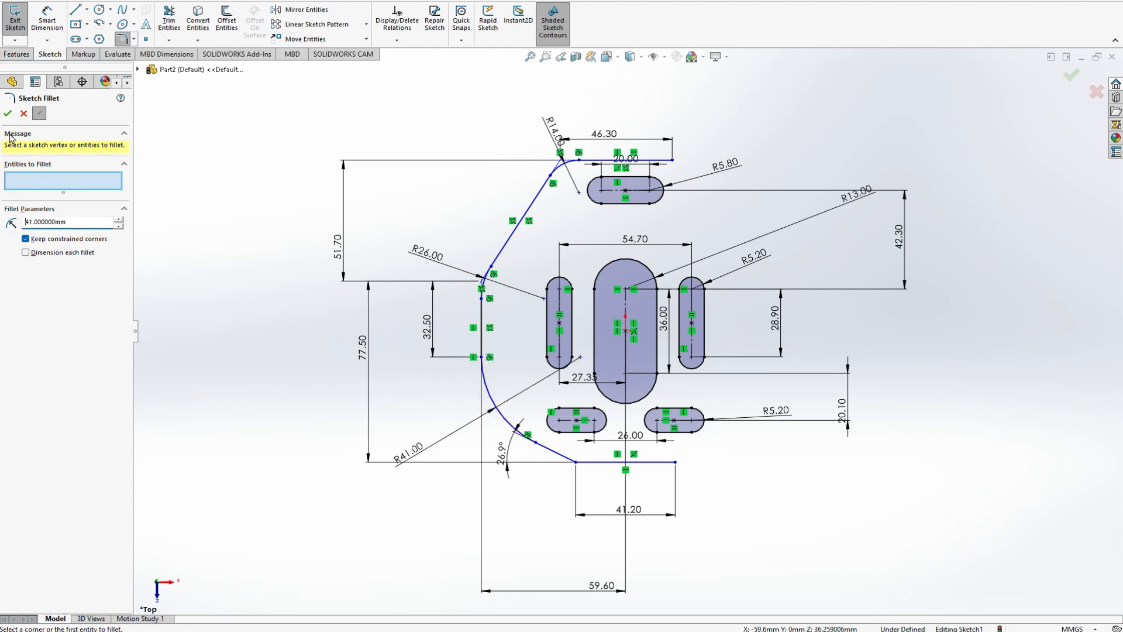
pyautogui.click(8, 113)
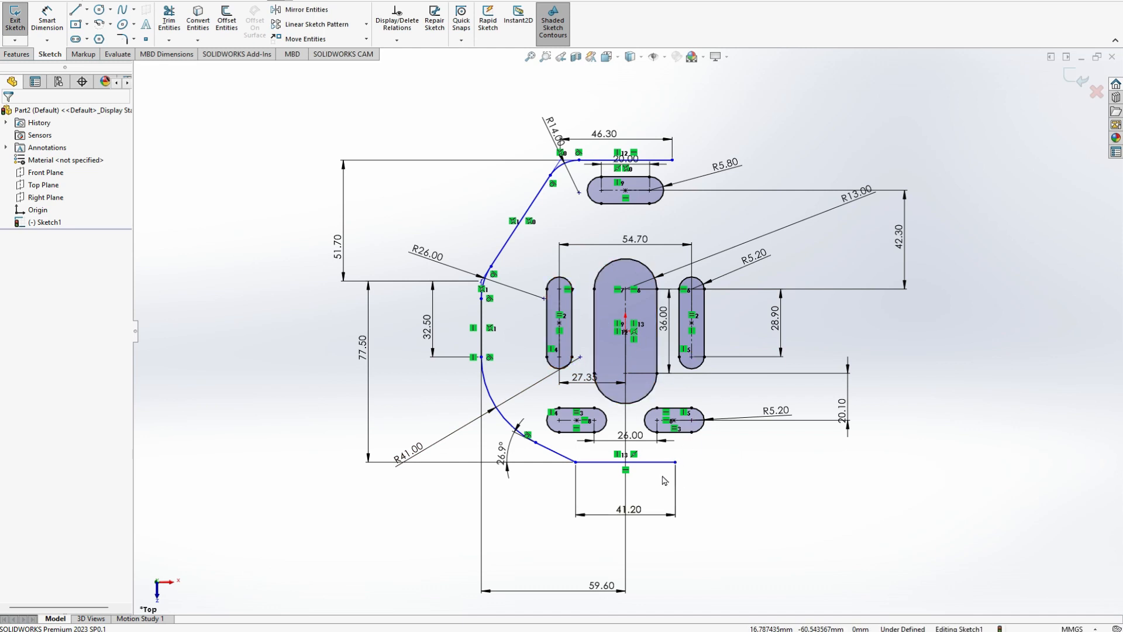
pyautogui.moveTo(647, 462)
pyautogui.mouseDown()
pyautogui.moveTo(654, 433)
pyautogui.moveTo(656, 464)
pyautogui.mouseUp()
pyautogui.click(741, 486)
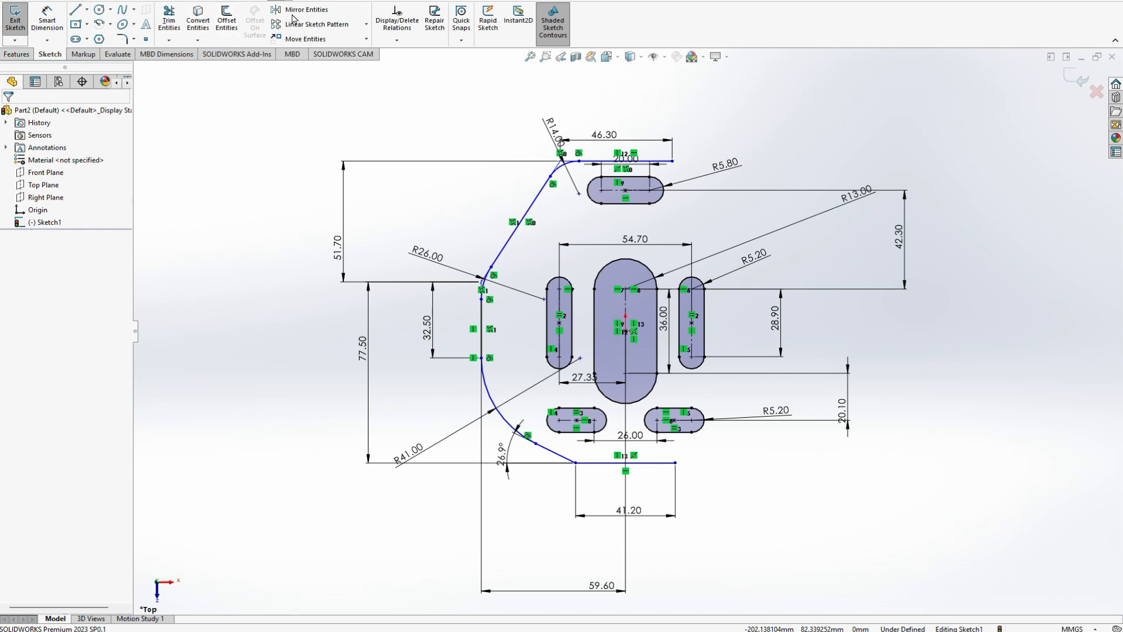
# - Mirror the left outline's three fillet arcs, two angled lines and vertical line about the Right Plane, keeping the originals
pyautogui.click(298, 10)
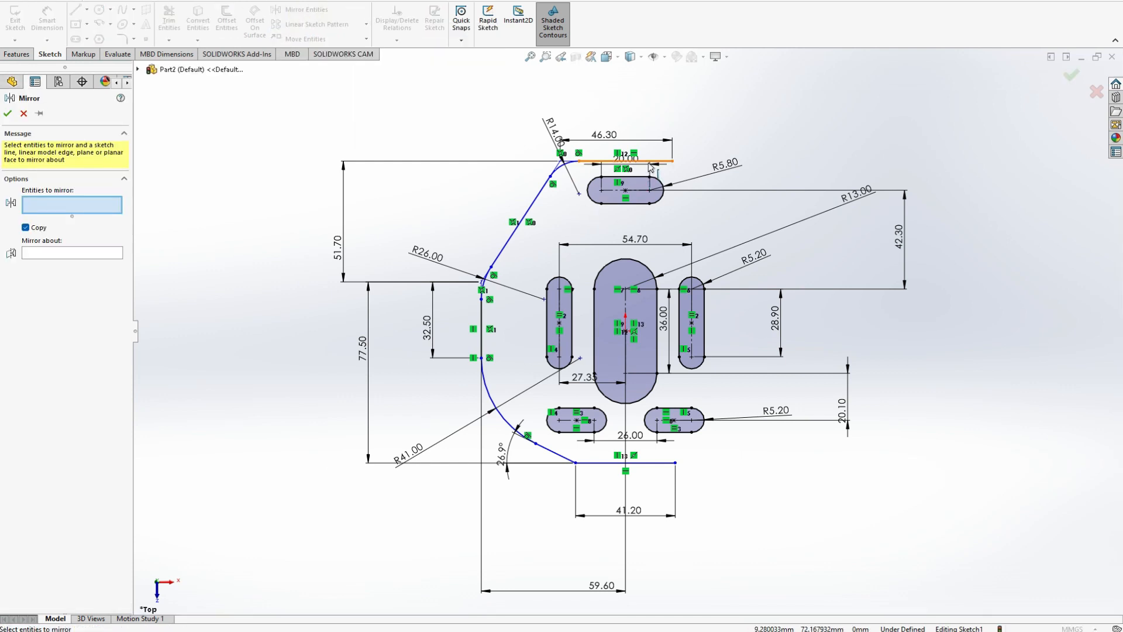
pyautogui.click(563, 170)
pyautogui.click(537, 195)
pyautogui.scroll(-4, 485, 285)
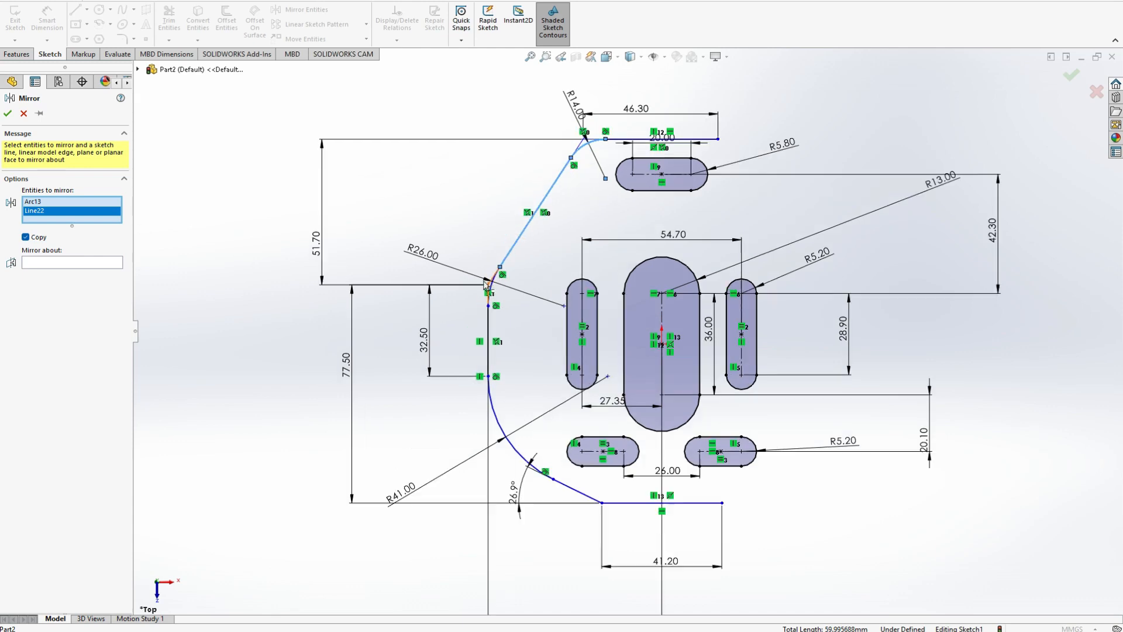
pyautogui.click(483, 283)
pyautogui.click(501, 376)
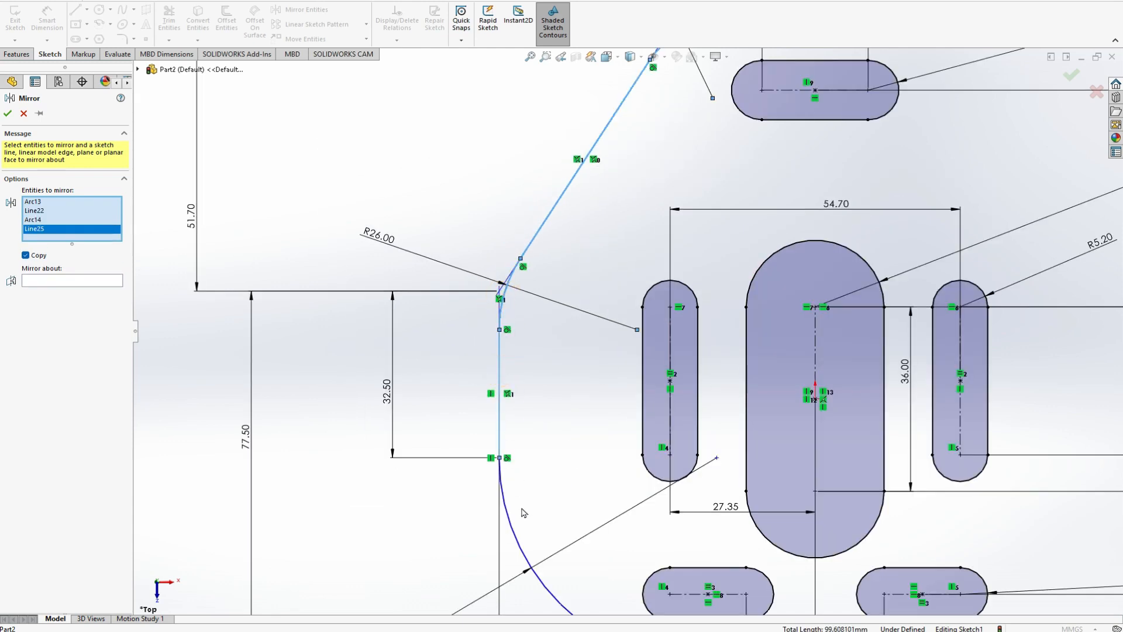
pyautogui.scroll(4, 543, 525)
pyautogui.click(593, 462)
pyautogui.click(643, 491)
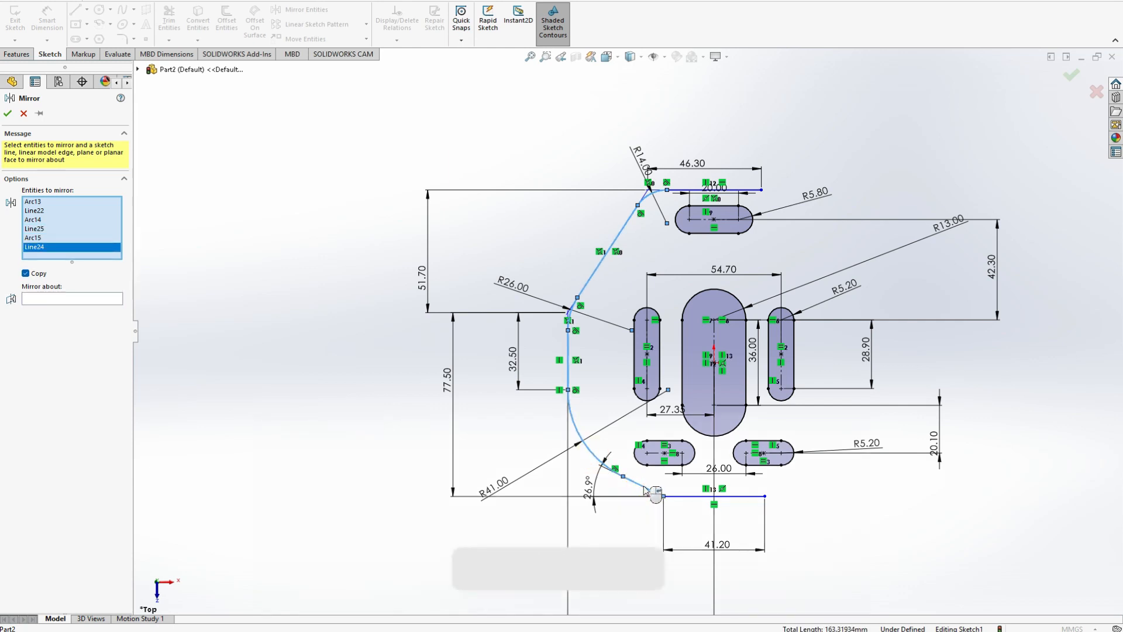
pyautogui.click(70, 299)
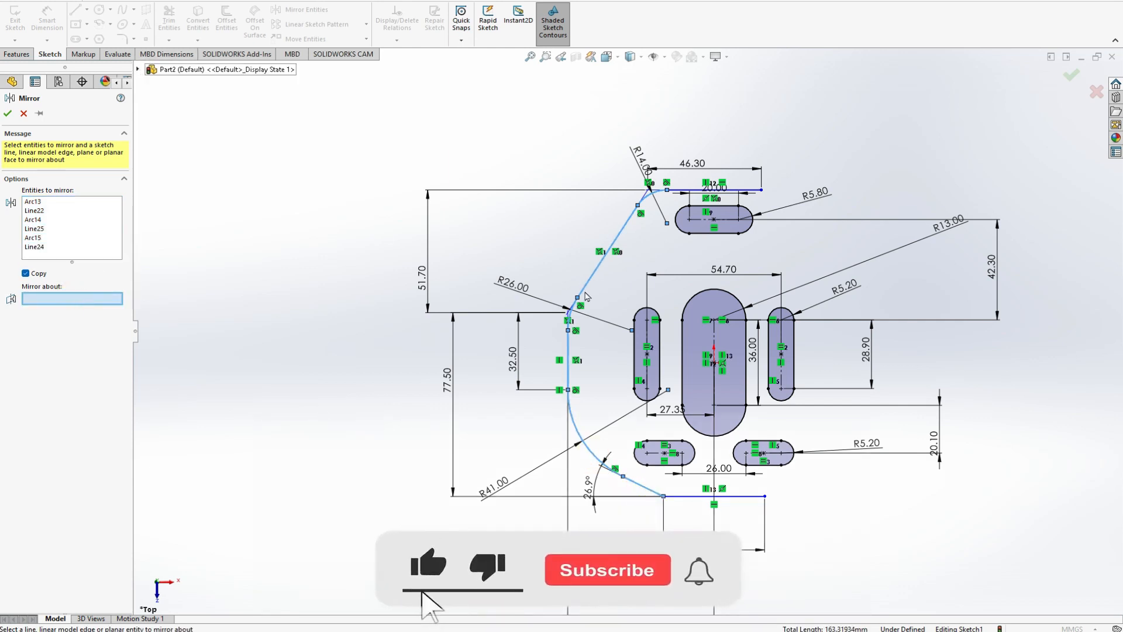
pyautogui.click(139, 70)
pyautogui.click(184, 158)
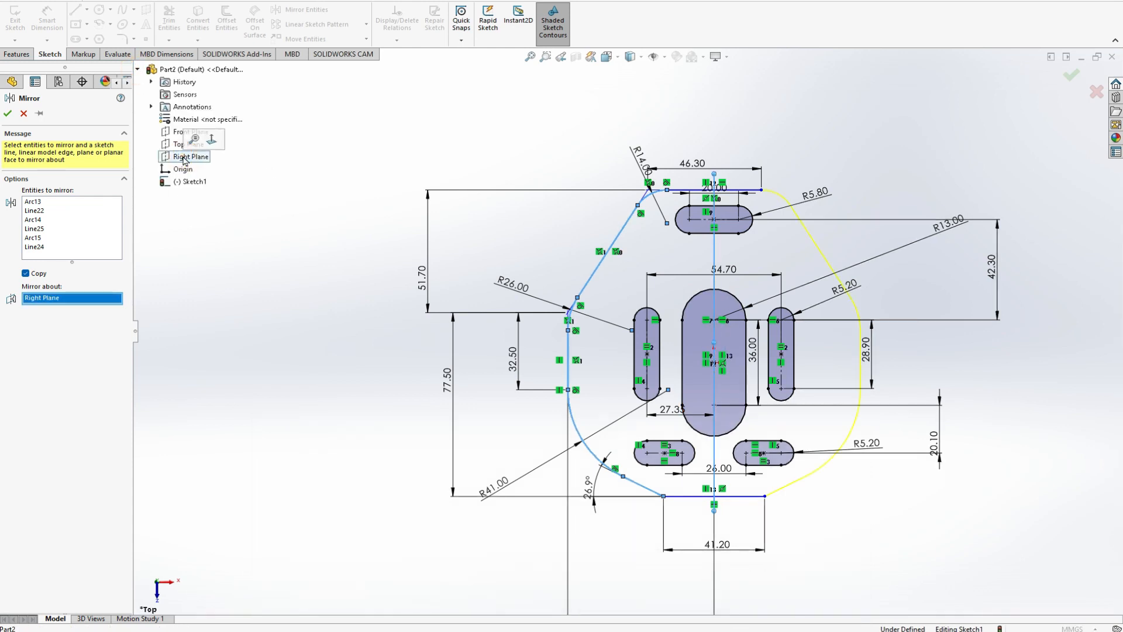
pyautogui.click(4, 115)
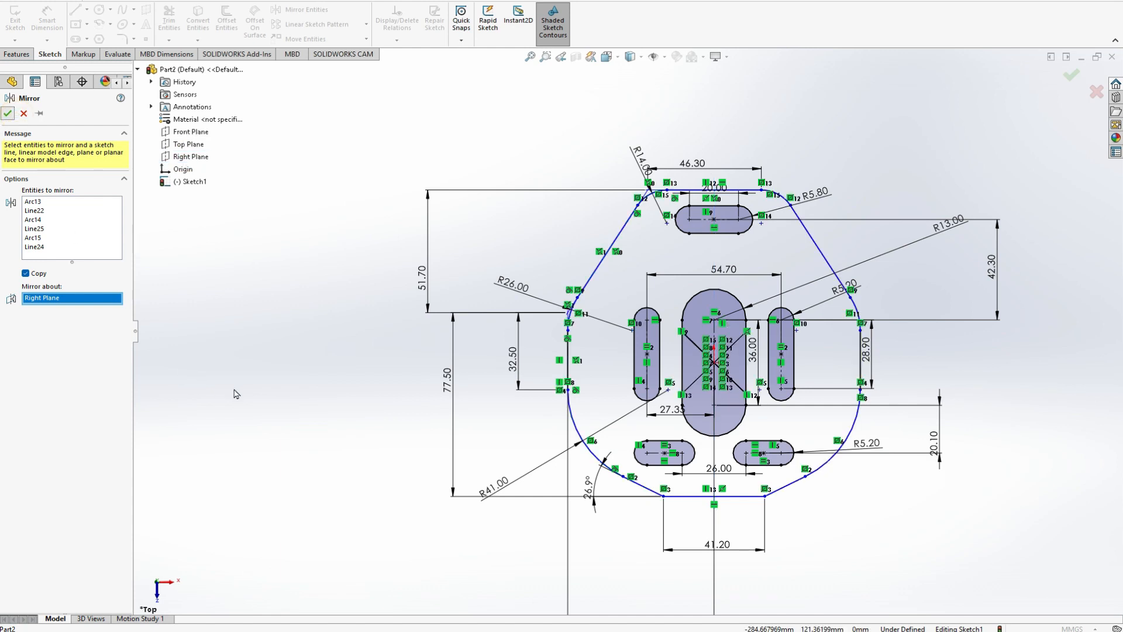
# - Try to close the gap between the right vertical line and the 41 mm arc by moving the arc's upper endpoint onto the line
pyautogui.scroll(-3, 860, 401)
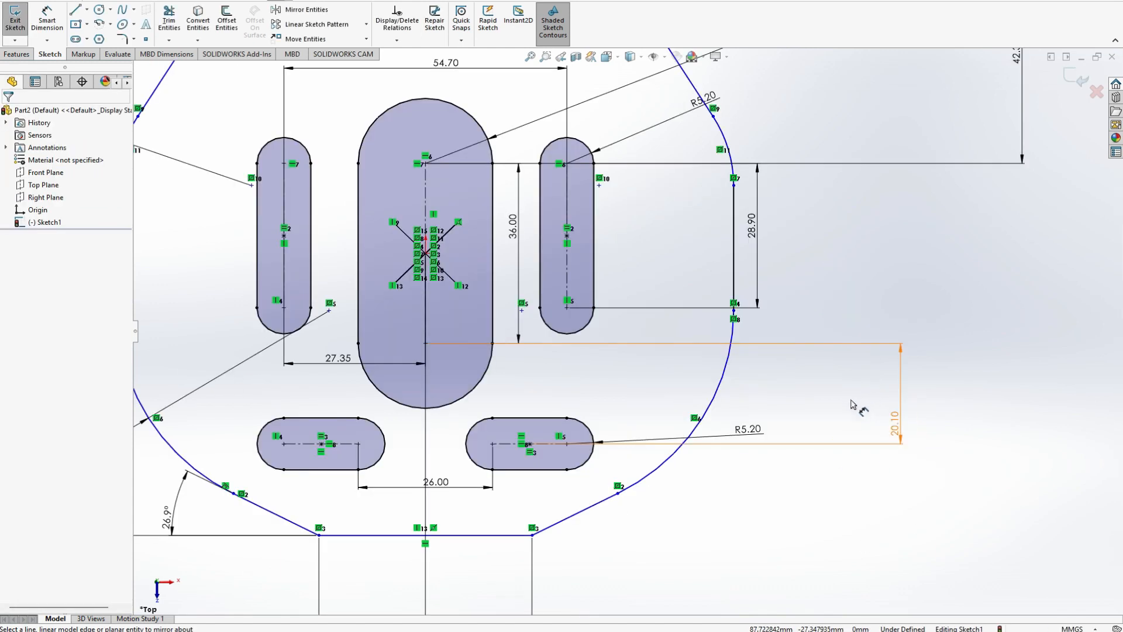
pyautogui.scroll(-4, 738, 322)
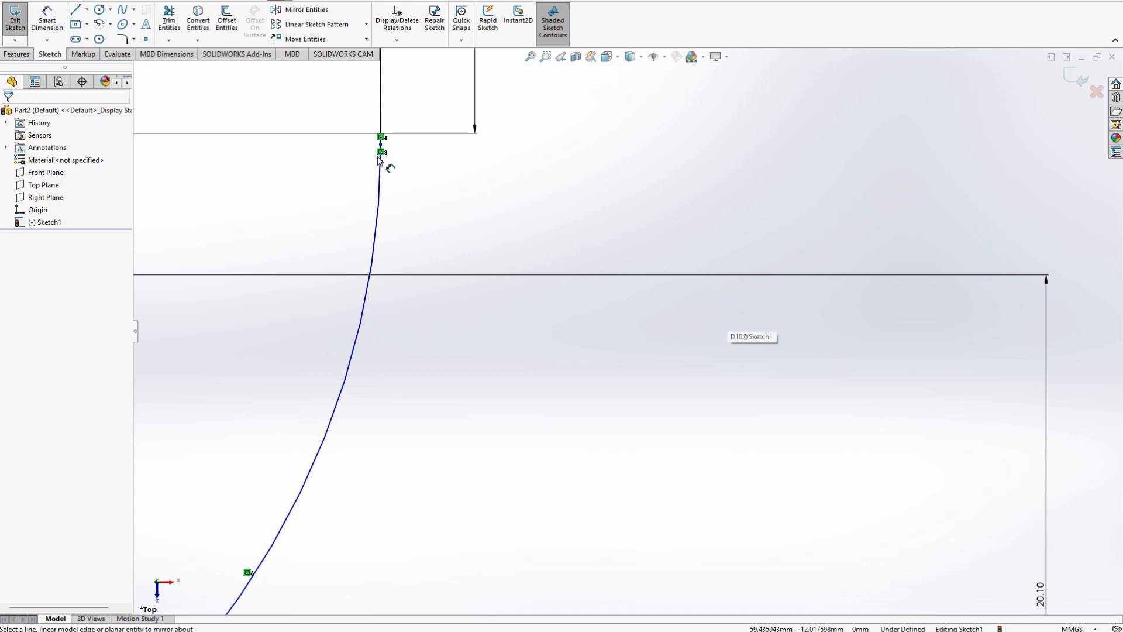
pyautogui.scroll(-5, 394, 170)
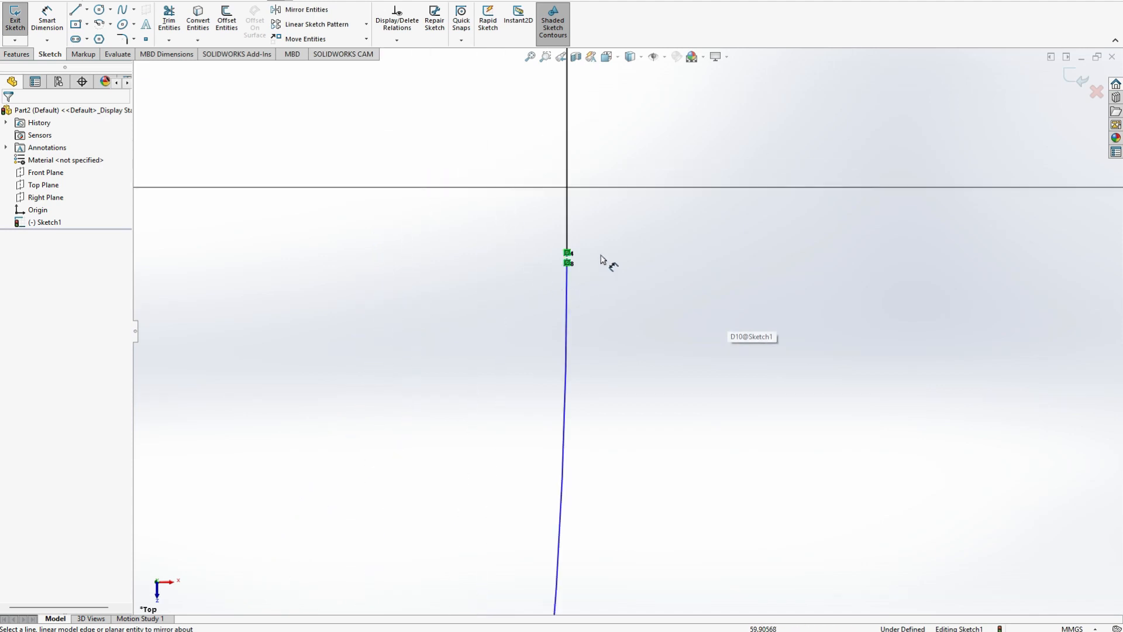
pyautogui.scroll(-2, 567, 296)
pyautogui.scroll(-2, 556, 304)
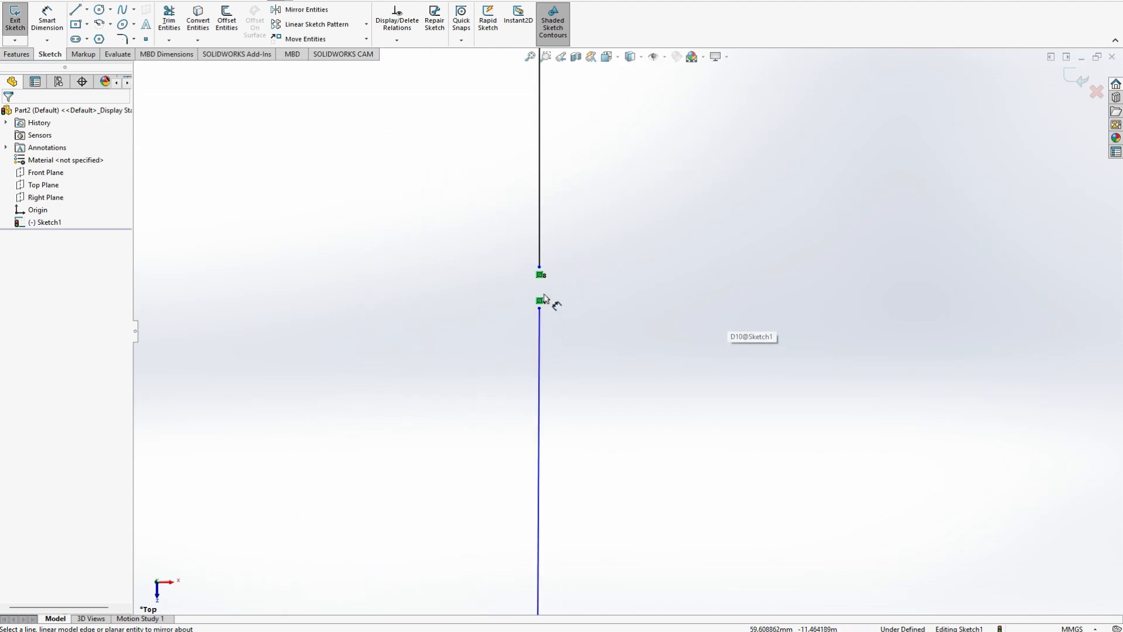
pyautogui.moveTo(542, 310); pyautogui.dragTo(540, 261)
pyautogui.moveTo(539, 316)
pyautogui.mouseDown()
pyautogui.moveTo(726, 391)
pyautogui.moveTo(717, 387)
pyautogui.mouseUp()
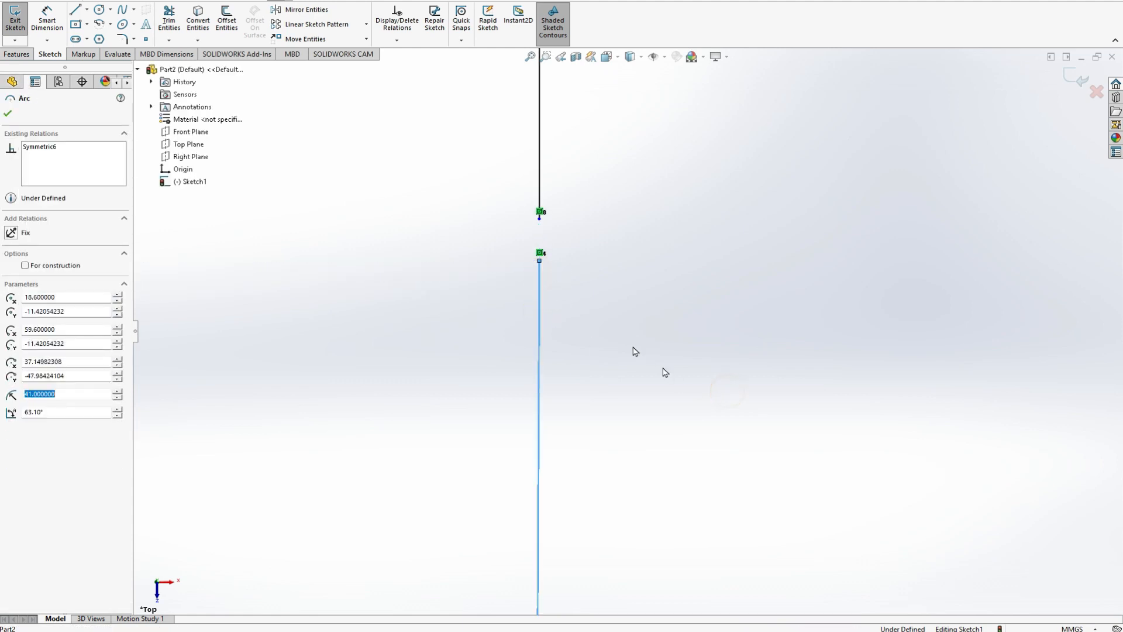
# - Rebuild the part and reopen Sketch1 for editing
pyautogui.hotkey('ctrl', 'b')
pyautogui.click(76, 12)
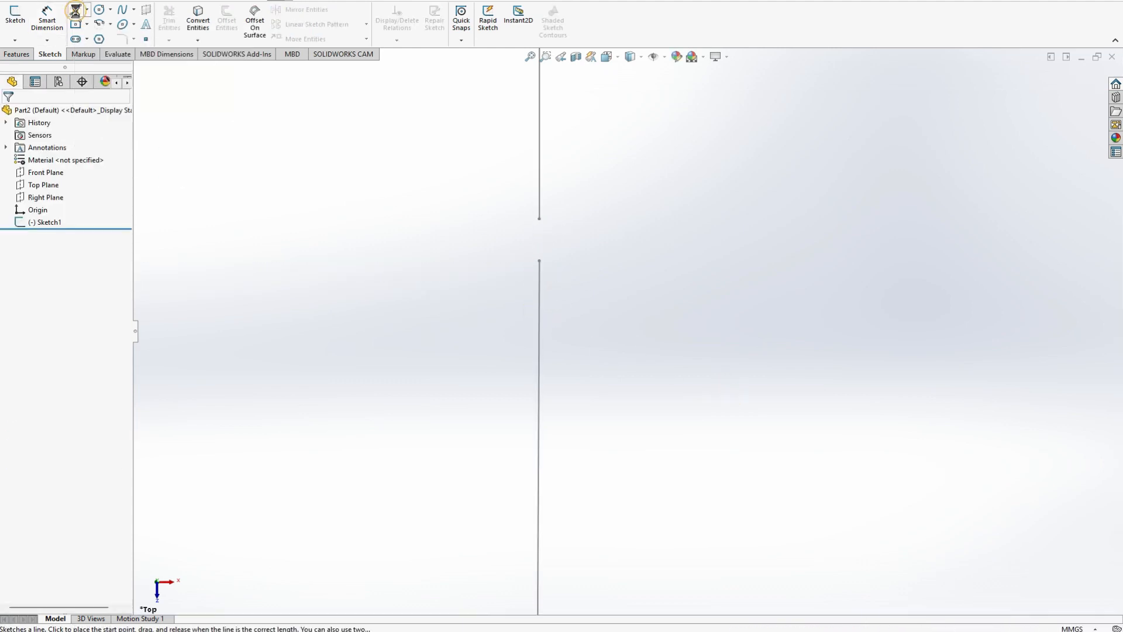
pyautogui.press('Escape')
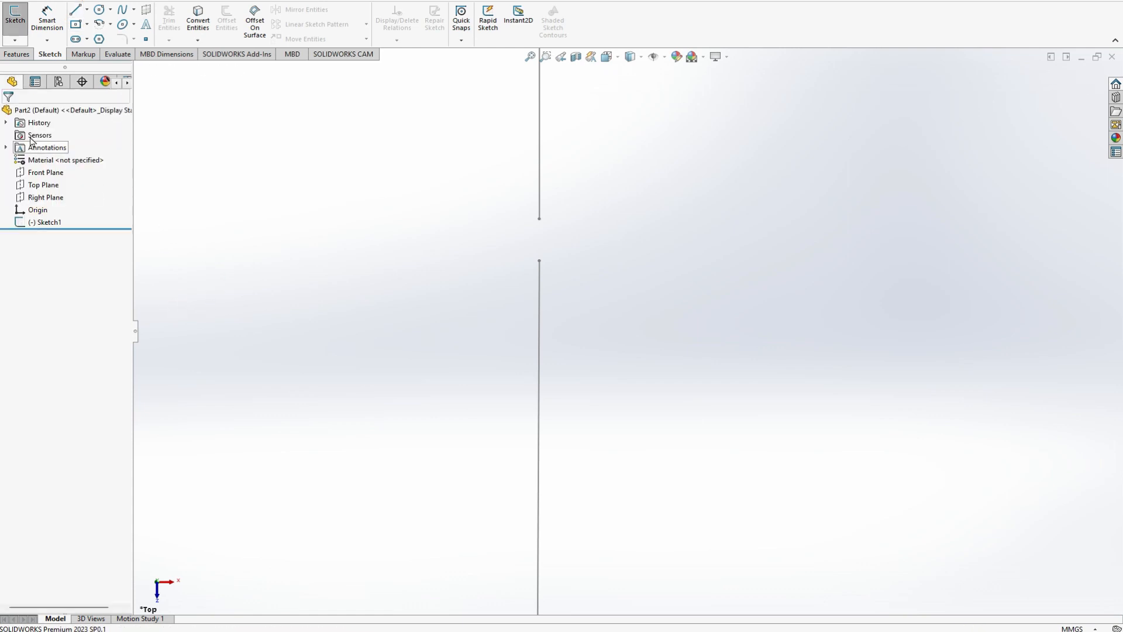
pyautogui.rightClick(50, 228)
pyautogui.click(51, 224)
pyautogui.rightClick(51, 225)
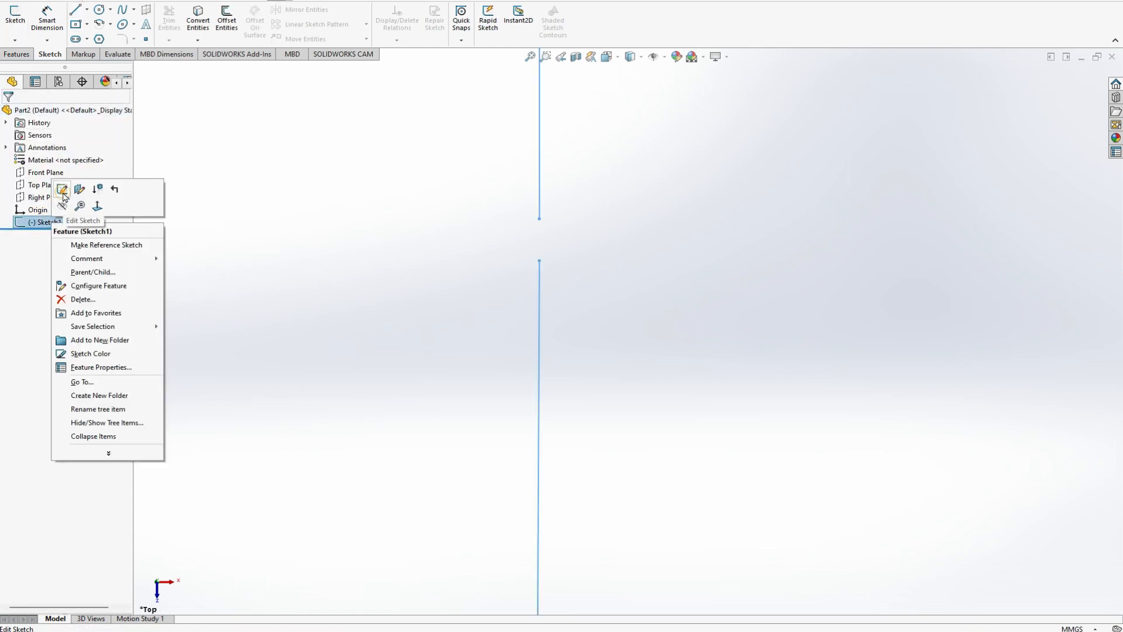
pyautogui.click(65, 188)
# - Bridge the gap between the right 41 mm arc and vertical line with a vertical line about 0.04 mm long, and consult the reference drawing
pyautogui.click(75, 10)
pyautogui.click(540, 264)
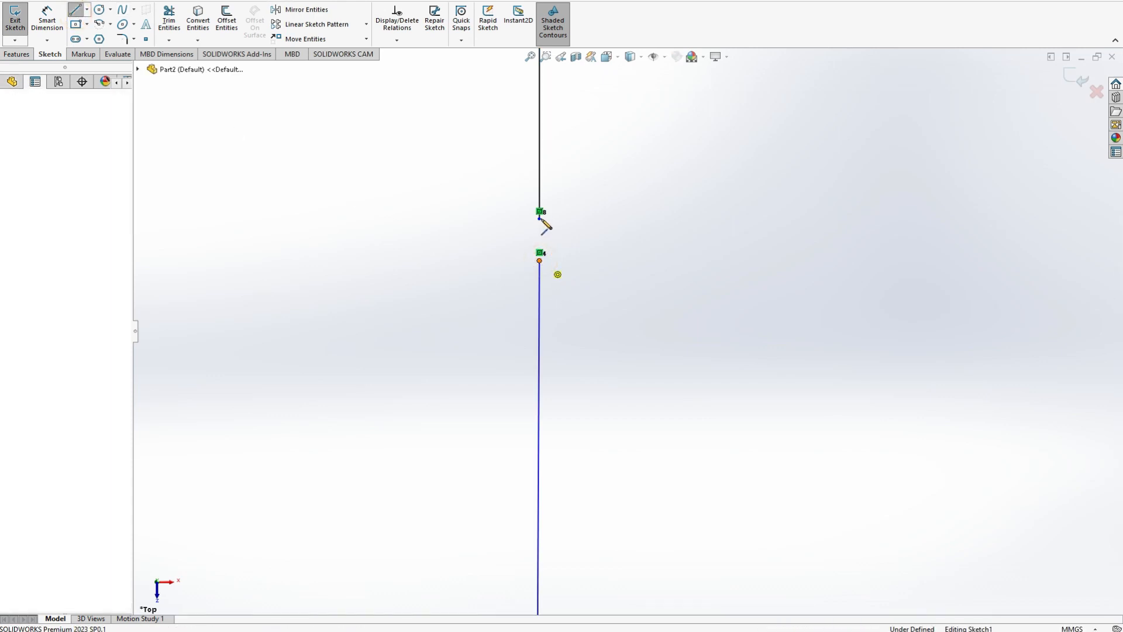
pyautogui.click(539, 218)
pyautogui.scroll(6, 682, 305)
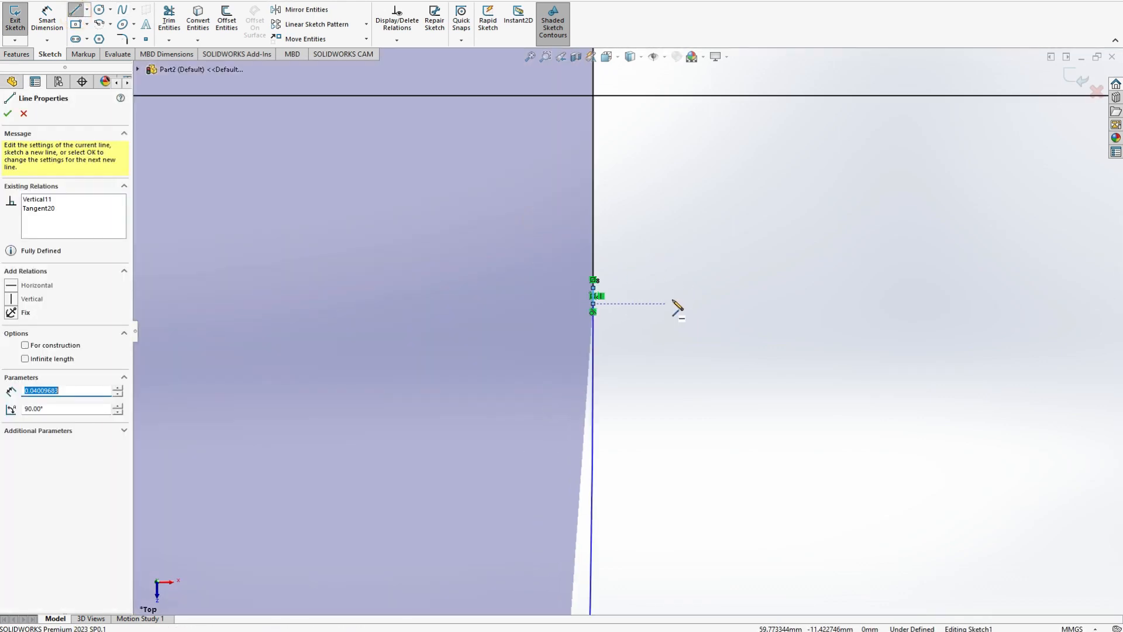
pyautogui.scroll(8, 467, 331)
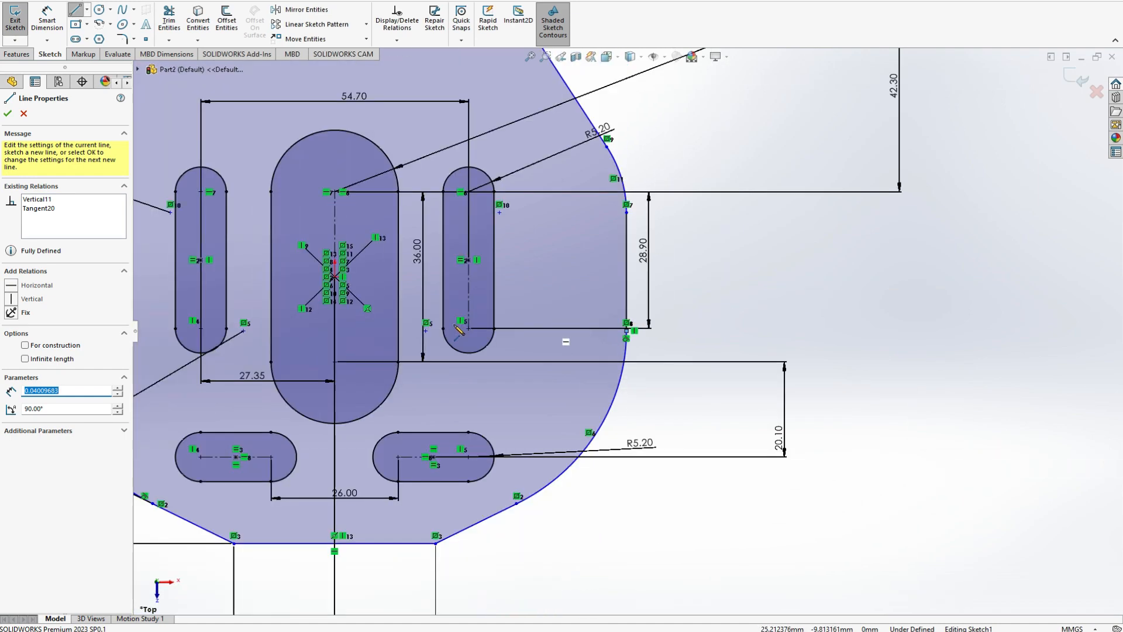
pyautogui.press('Escape')
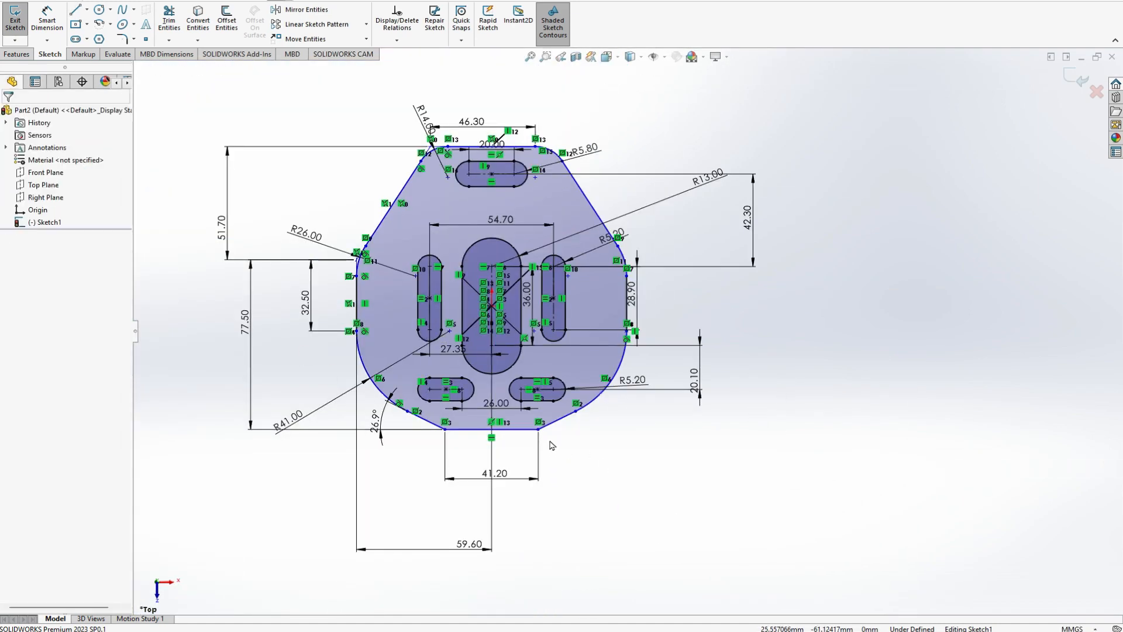
pyautogui.hotkey('alt', 'Tab')
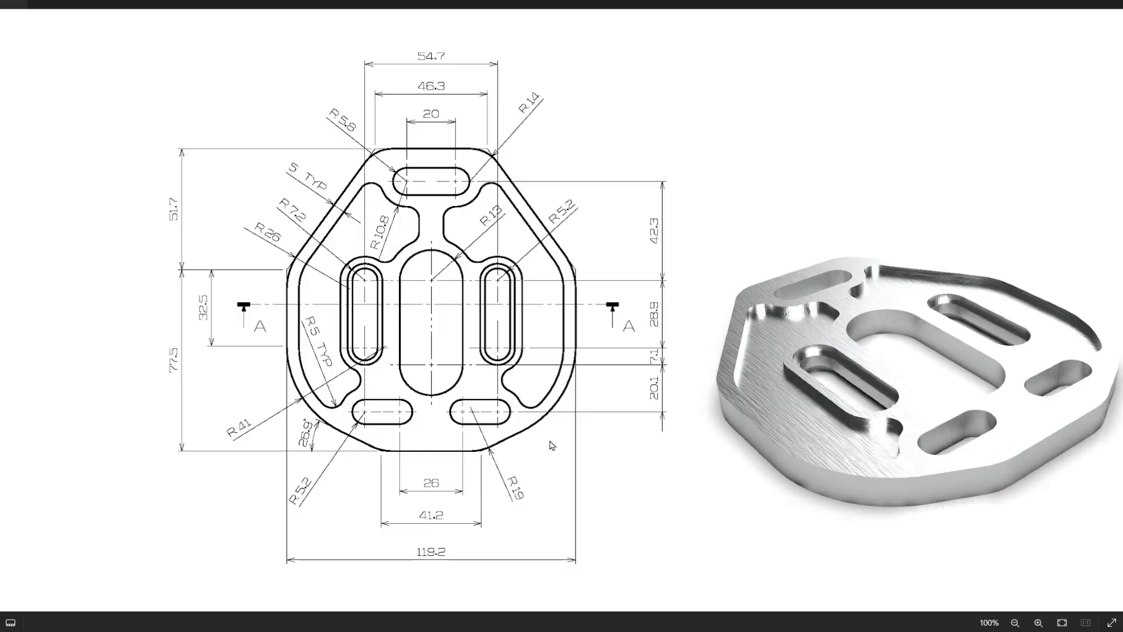
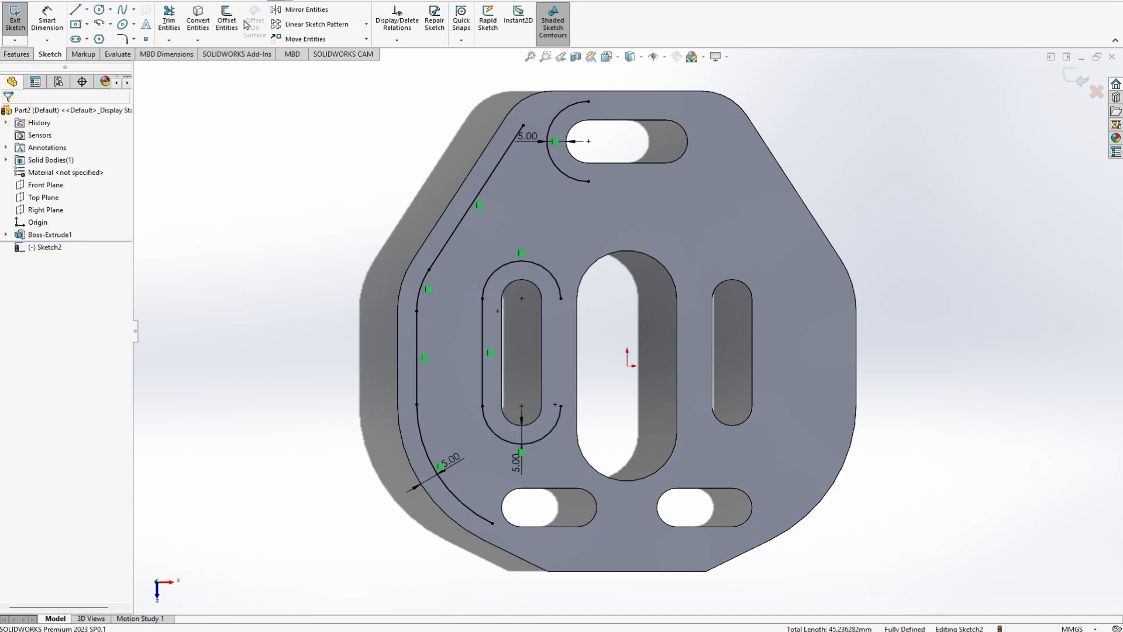
pyautogui.click(226, 23)
pyautogui.click(503, 502)
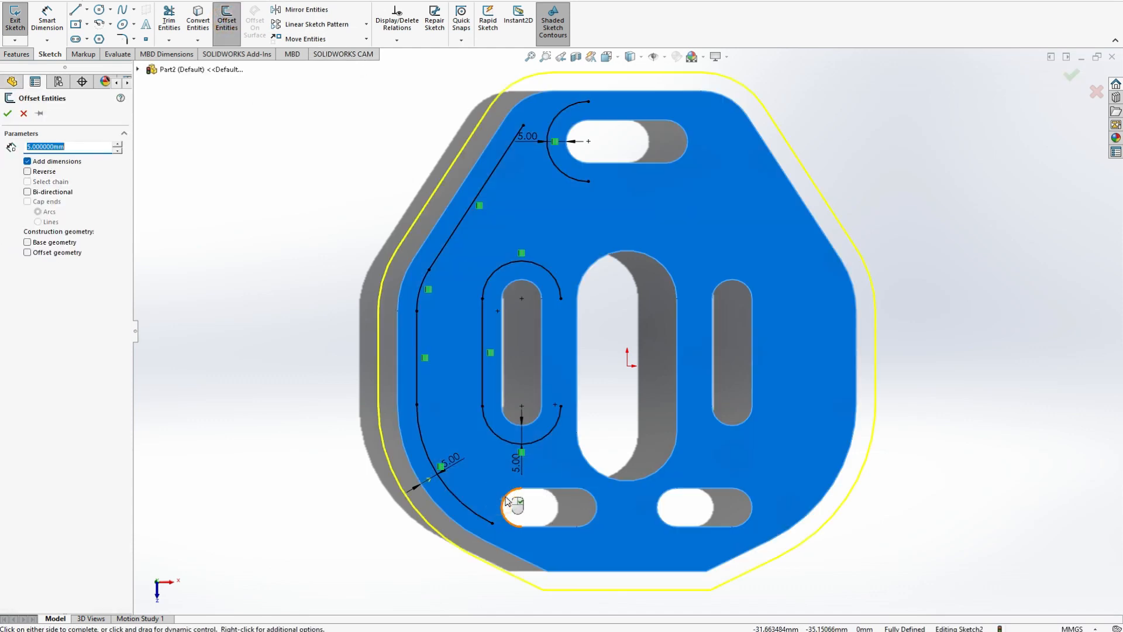
pyautogui.press('Escape')
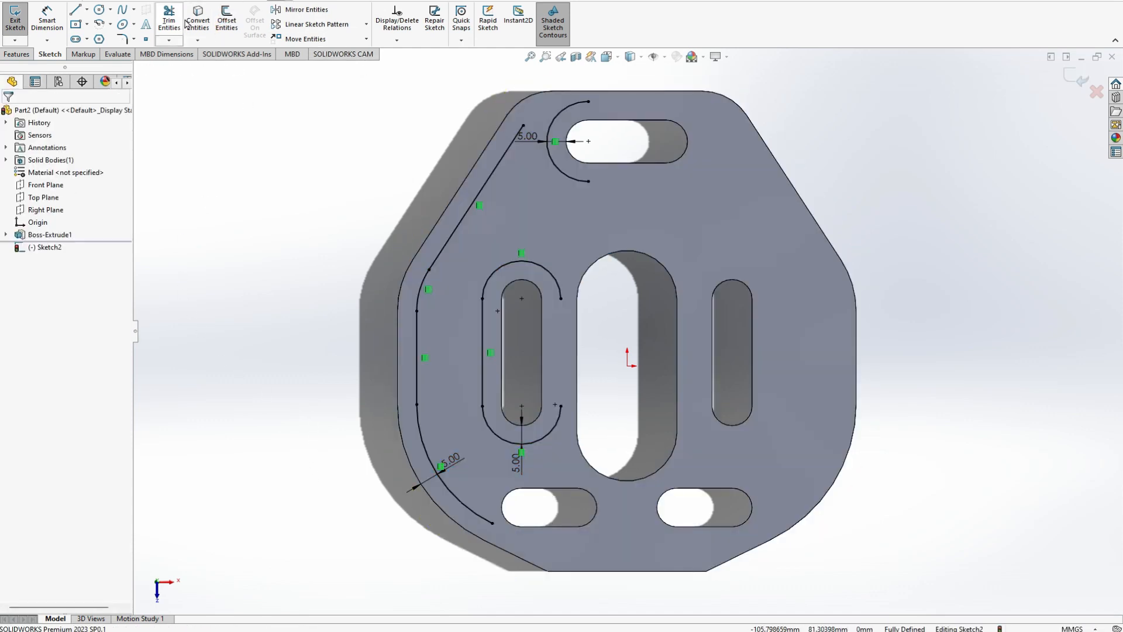
# - Offset the left end arc of the lower-left slot outward by 5 mm
pyautogui.click(221, 23)
pyautogui.click(509, 498)
pyautogui.click(8, 114)
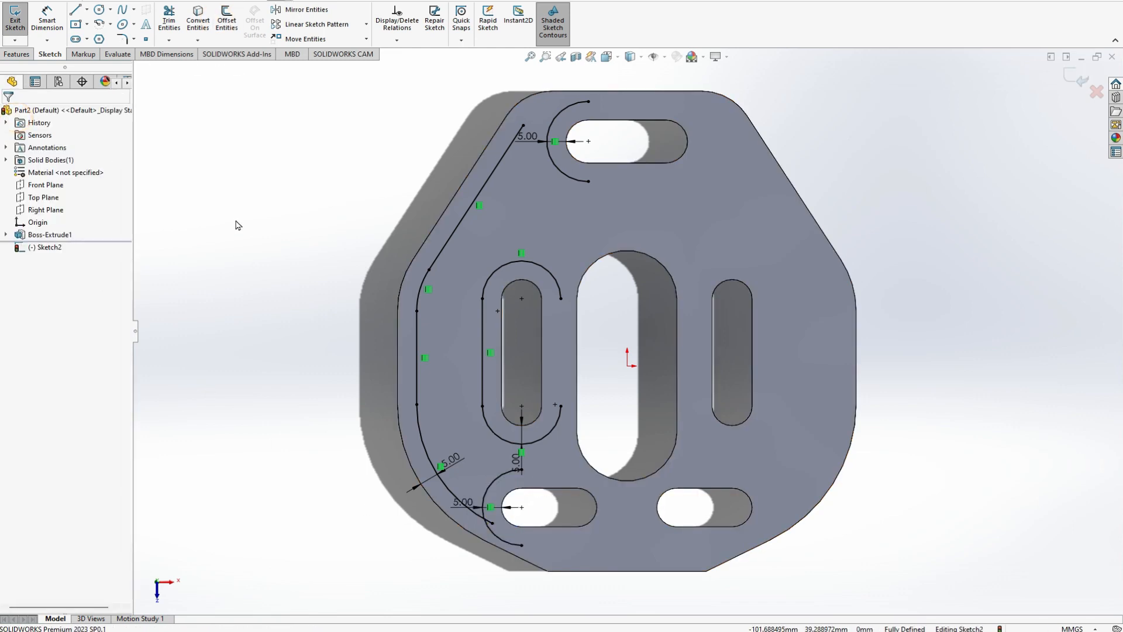
# - Consult the reference drawing and offset the upper end arc of the central slot outward by 5 mm
pyautogui.hotkey('alt', 'Tab')
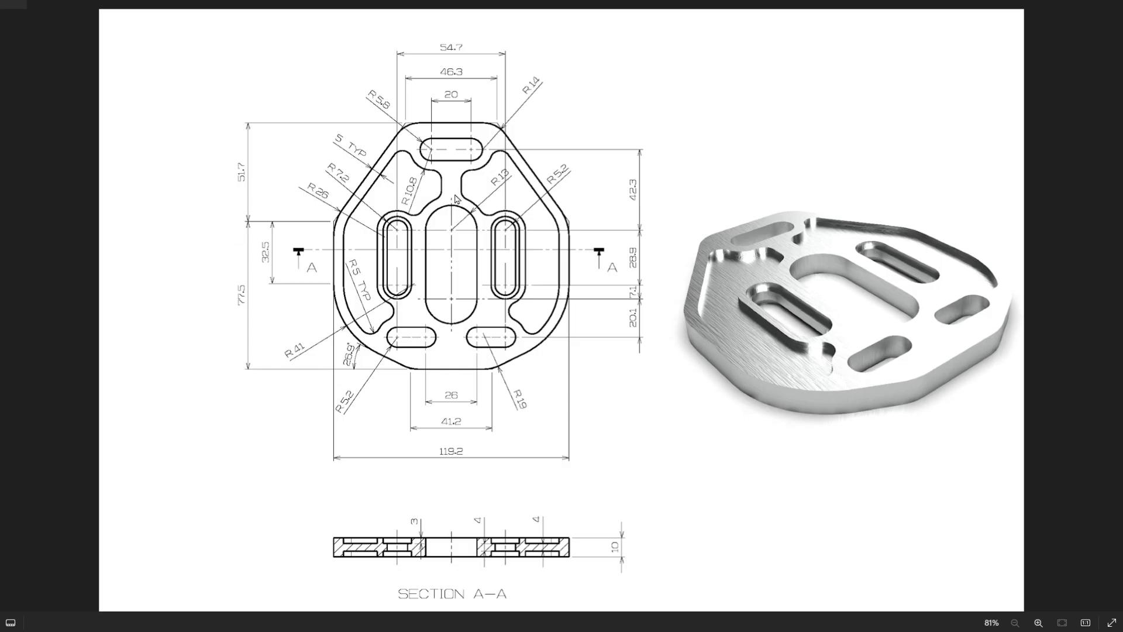
pyautogui.hotkey('alt', 'Tab')
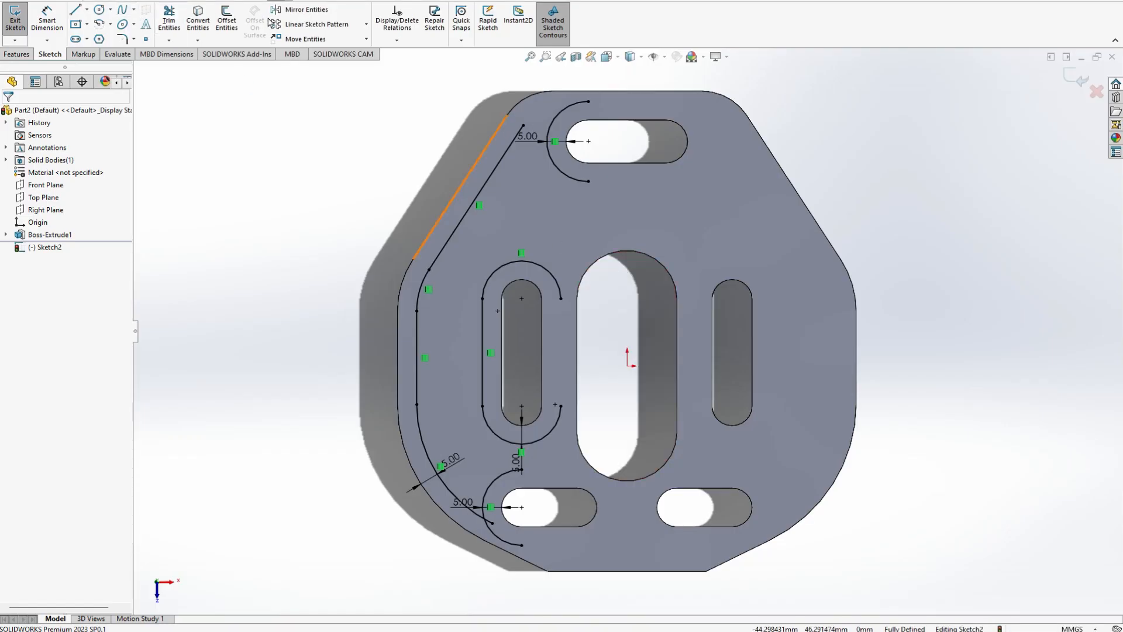
pyautogui.click(237, 26)
pyautogui.click(613, 251)
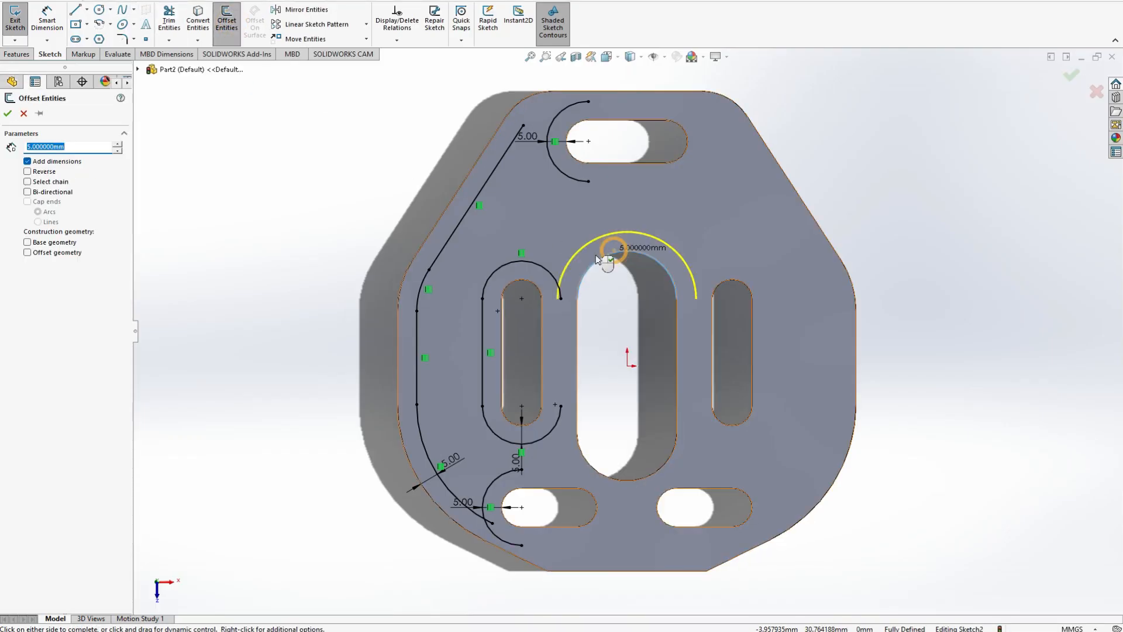
pyautogui.click(7, 114)
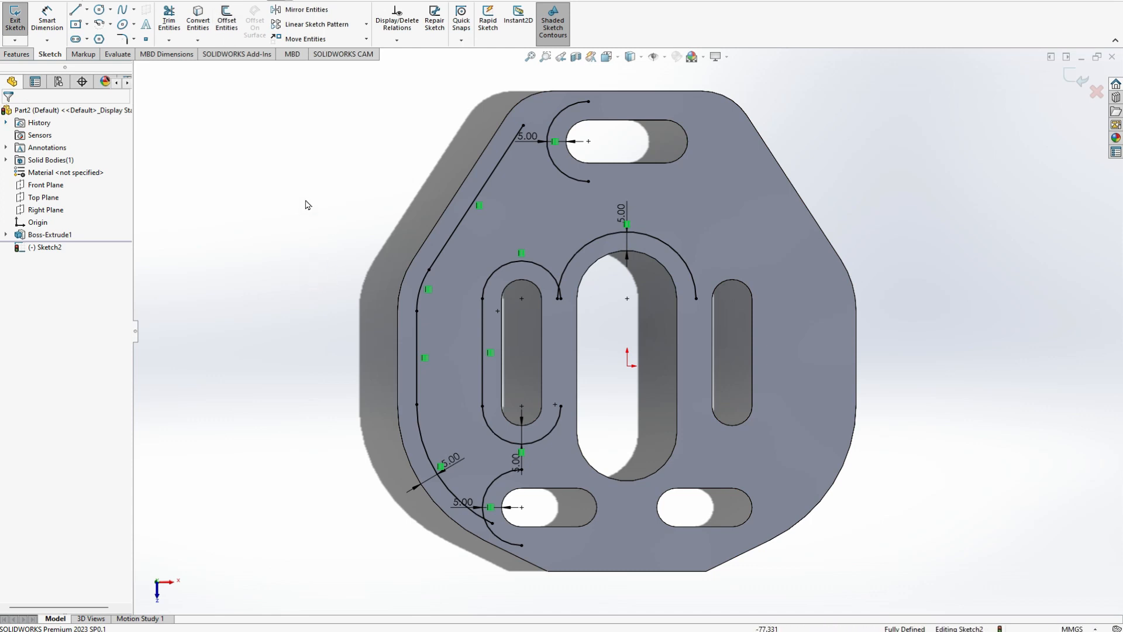
# - Trim the overlapping ends where the lower-left slot's offset meets the outer offset and where the central arc meets the left slot's arc
pyautogui.click(168, 20)
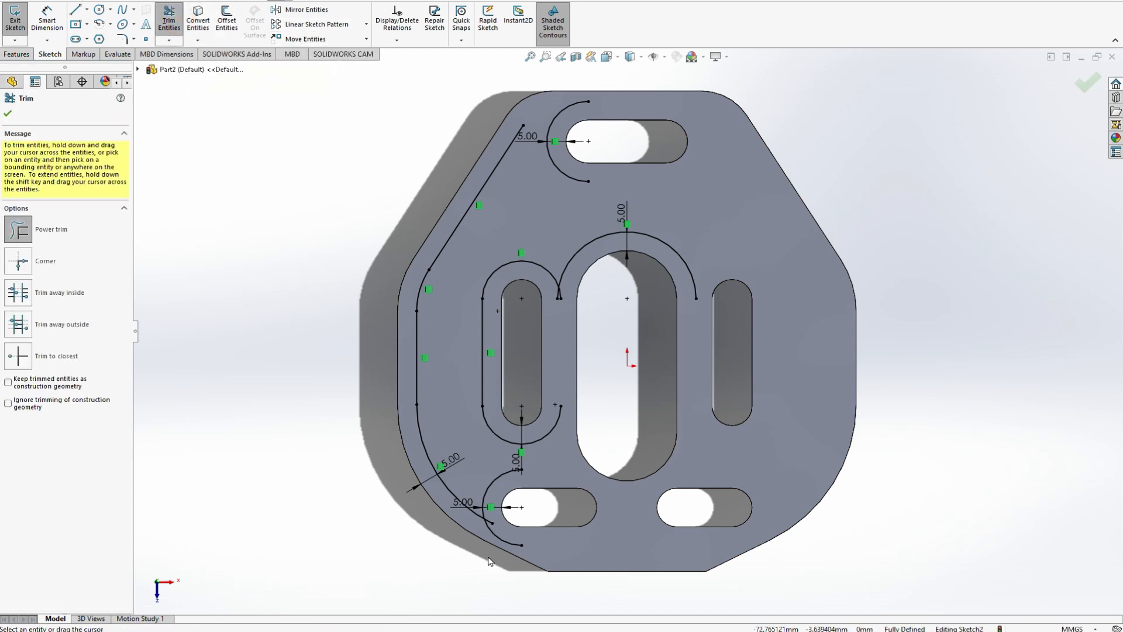
pyautogui.scroll(-4, 516, 547)
pyautogui.moveTo(500, 466); pyautogui.dragTo(500, 498)
pyautogui.scroll(4, 520, 486)
pyautogui.click(627, 186)
pyautogui.scroll(5, 638, 197)
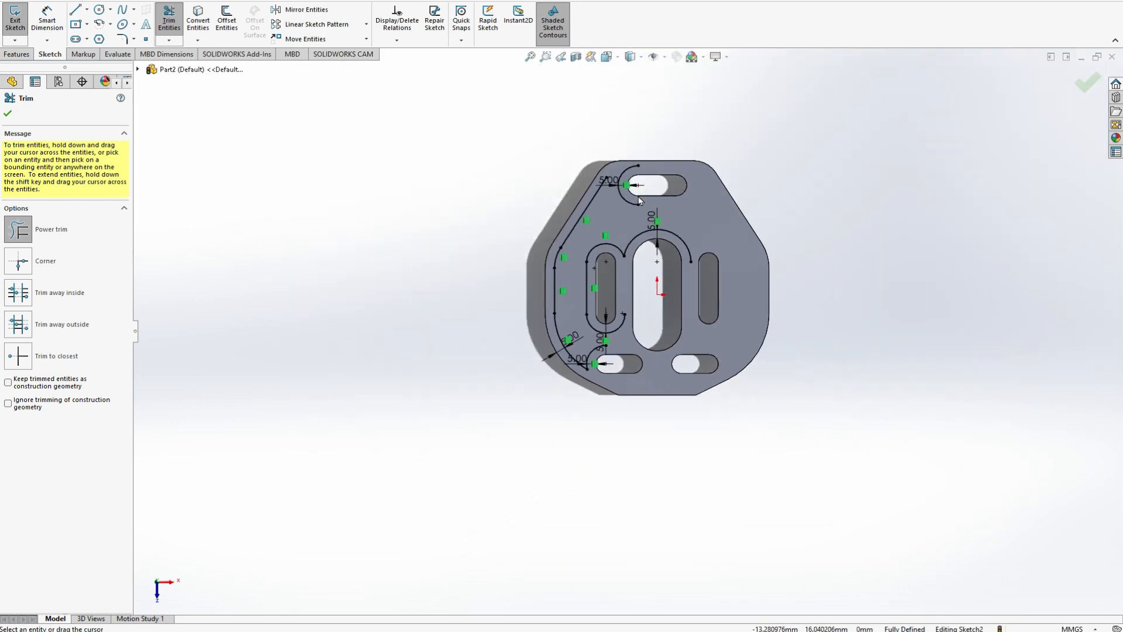
pyautogui.scroll(-5, 634, 204)
pyautogui.press('Escape')
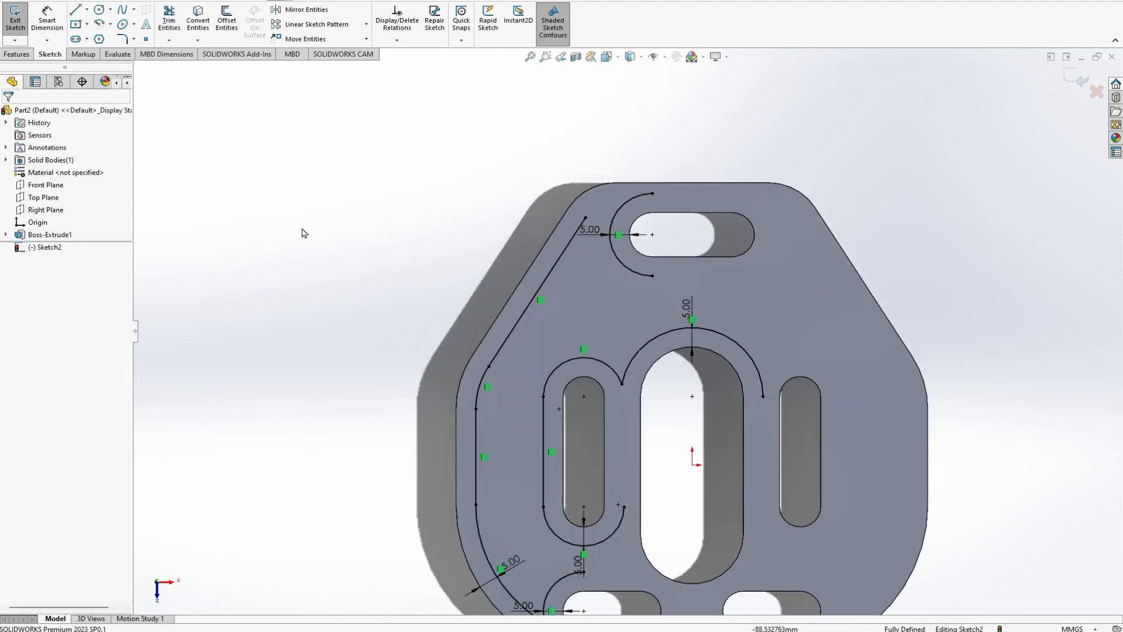
# - Sketch a three-point circle of about 6.75 mm radius tangent to the angled offset line and the top slot's offset arc
pyautogui.click(99, 10)
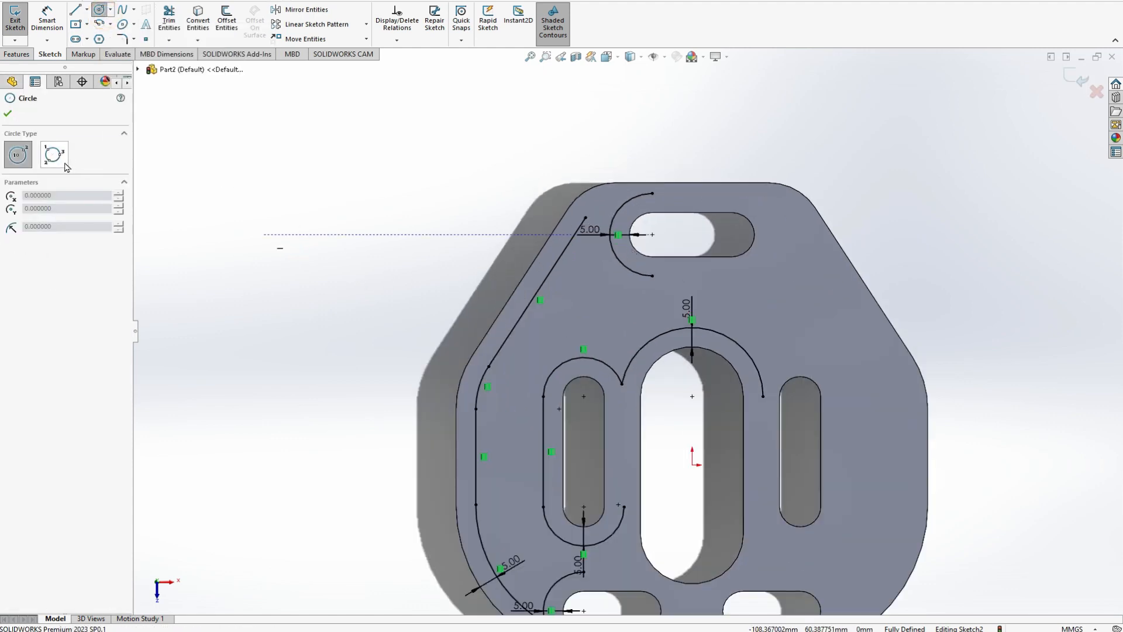
pyautogui.click(52, 157)
pyautogui.hotkey('alt', 'Tab')
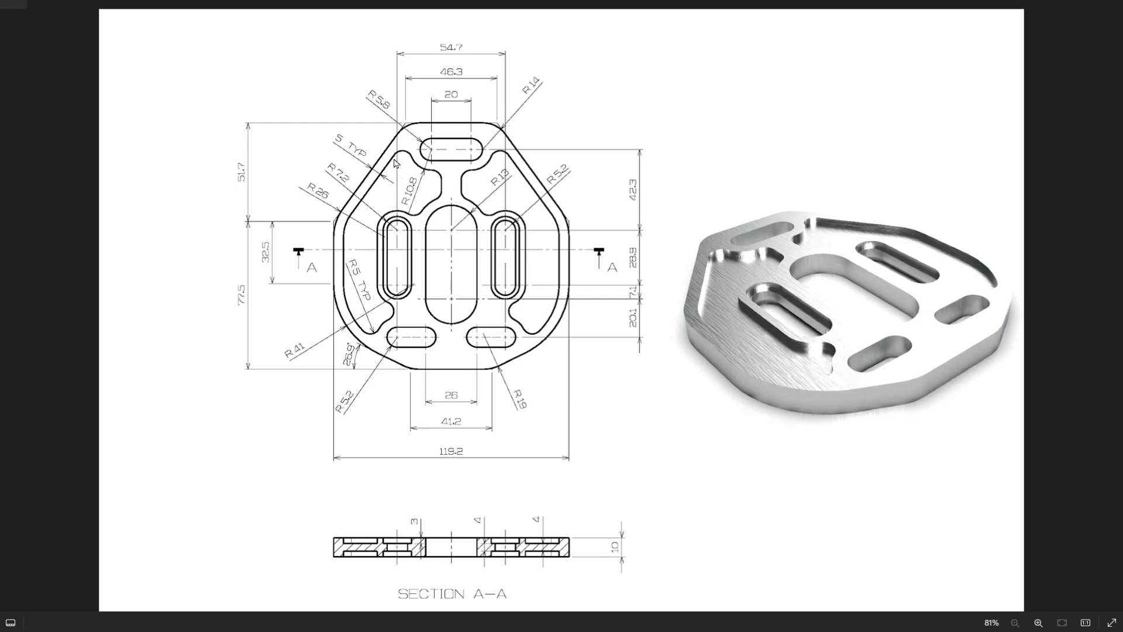
pyautogui.hotkey('alt', 'Tab')
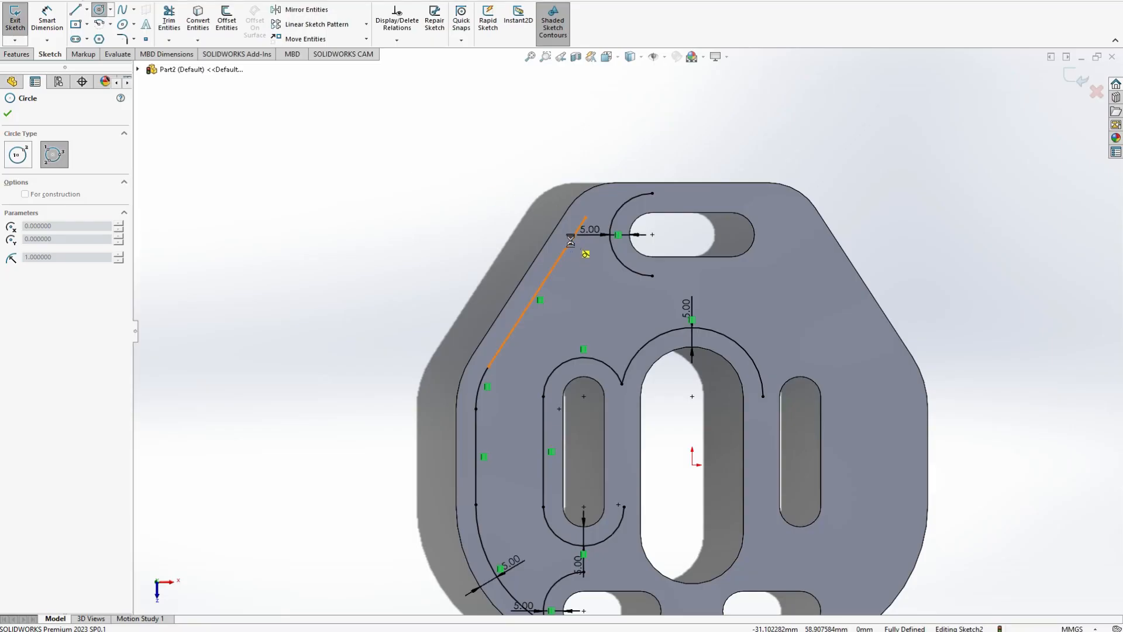
pyautogui.click(573, 242)
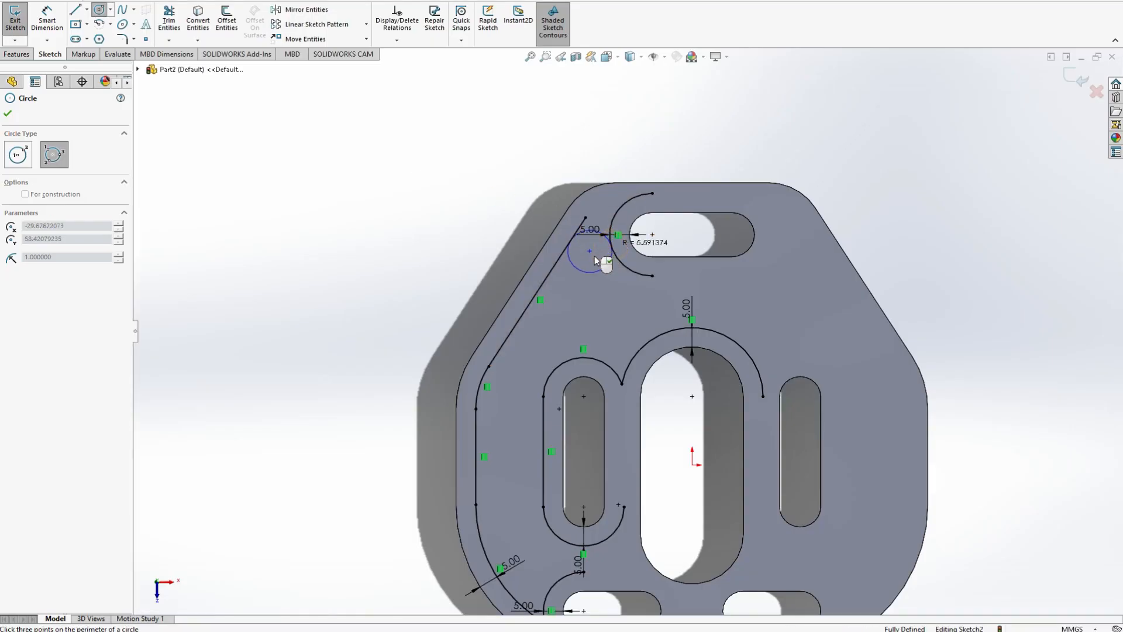
pyautogui.click(611, 258)
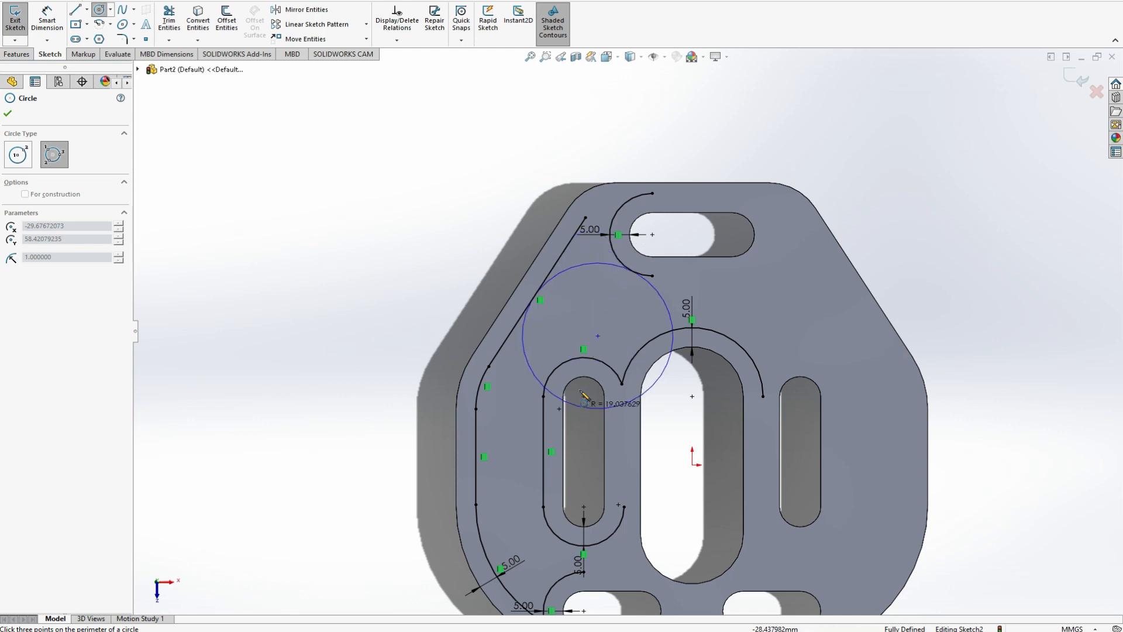
pyautogui.click(590, 287)
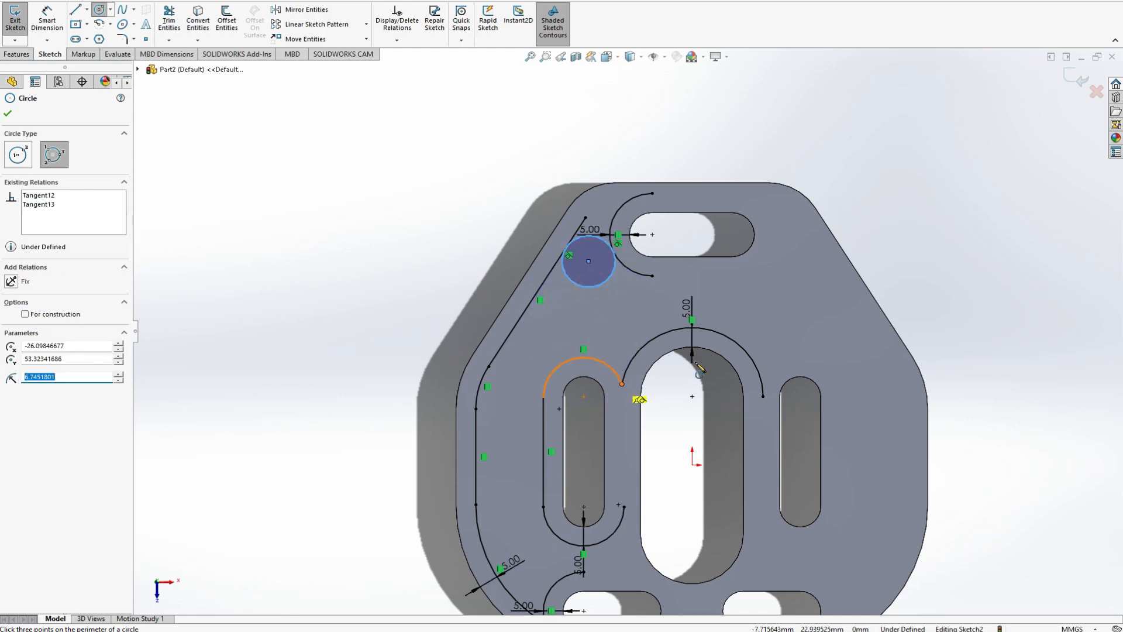
# - Check the reference drawing and sketch a vertical line about 13.8 mm long upward from the central slot's offset arc
pyautogui.hotkey('alt', 'Tab')
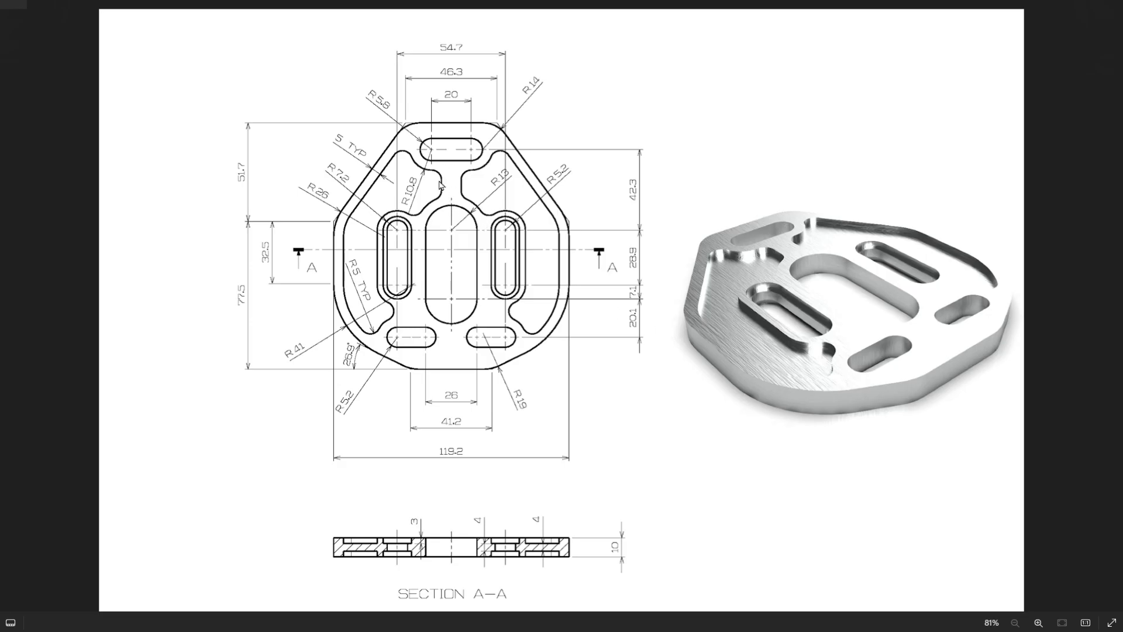
pyautogui.hotkey('alt', 'Tab')
pyautogui.hotkey('alt', 'Tab')
pyautogui.hotkey('alt', 'Tab')
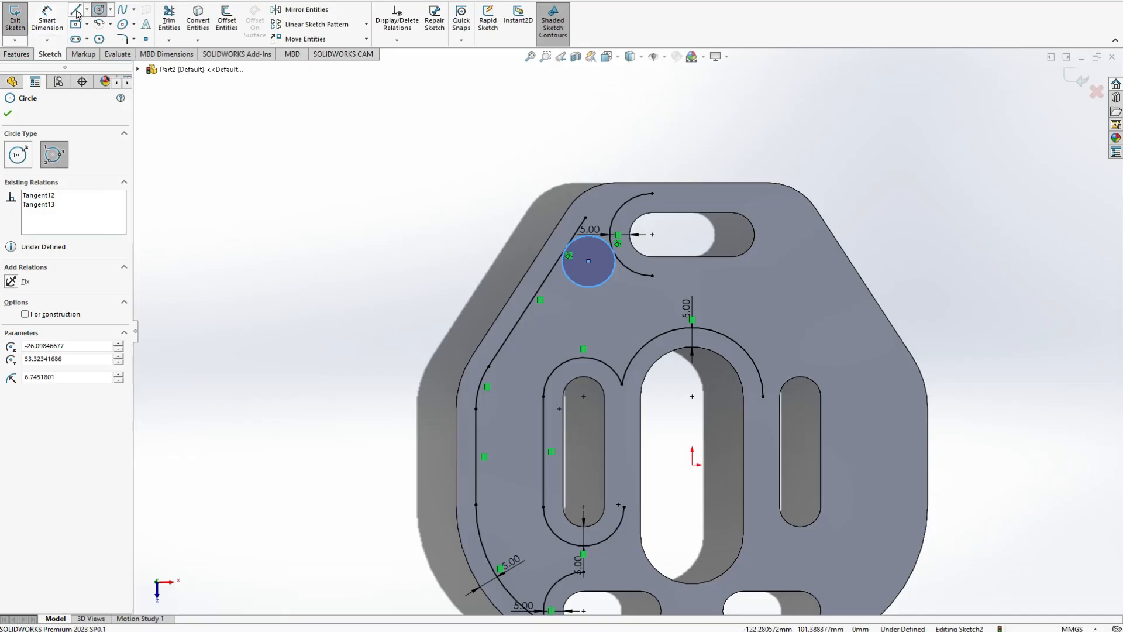
pyautogui.click(76, 12)
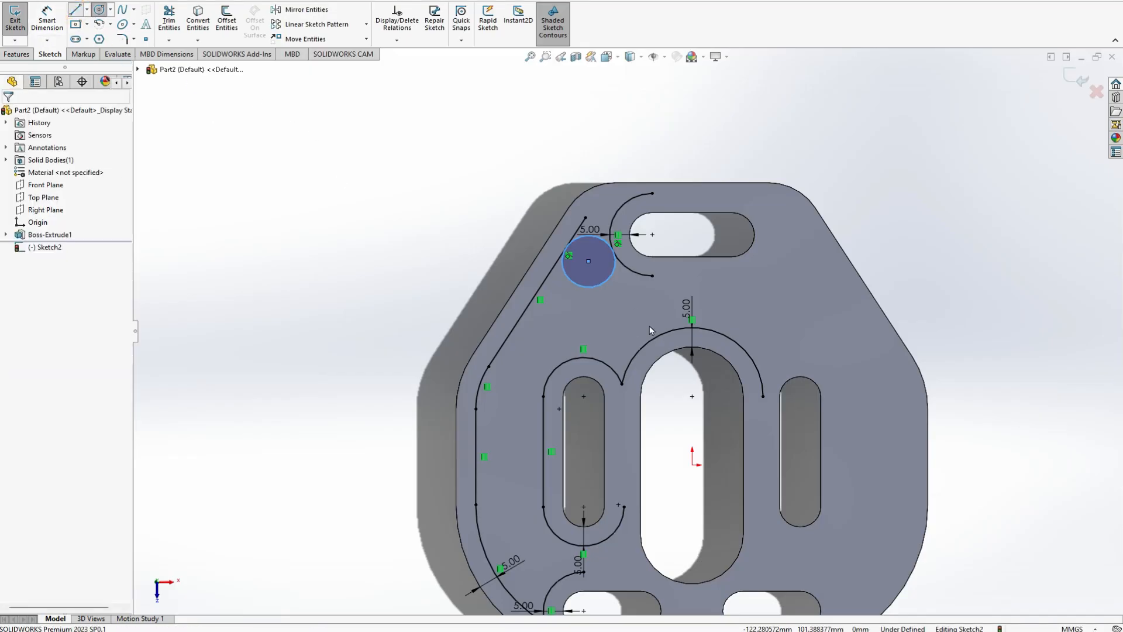
pyautogui.click(682, 328)
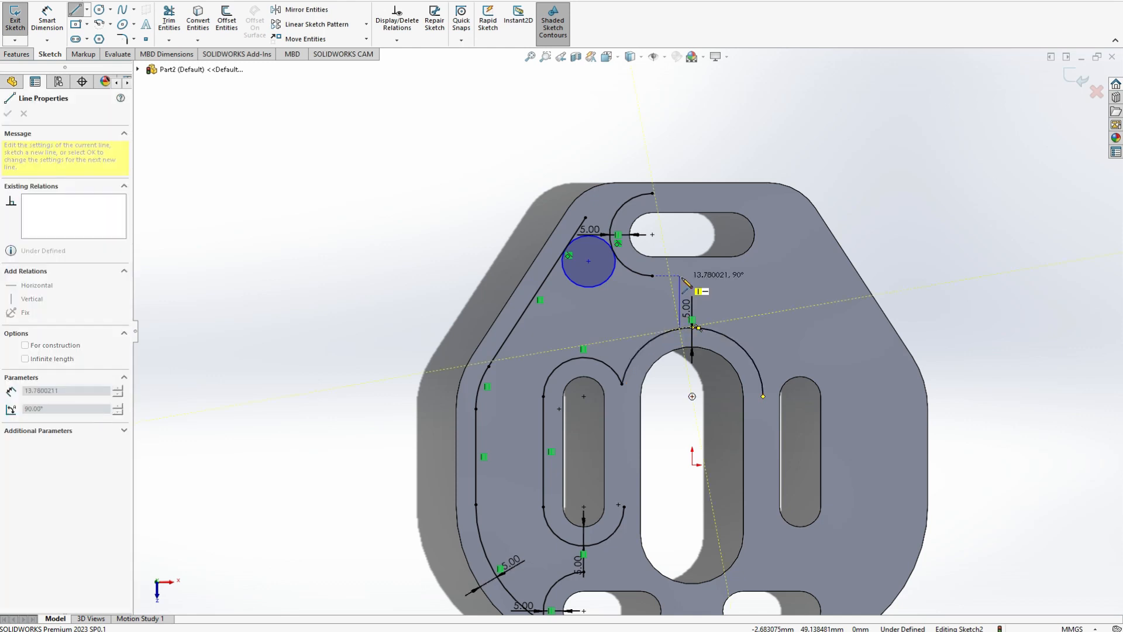
pyautogui.click(681, 278)
pyautogui.press('Escape')
pyautogui.click(88, 2)
pyautogui.click(100, 11)
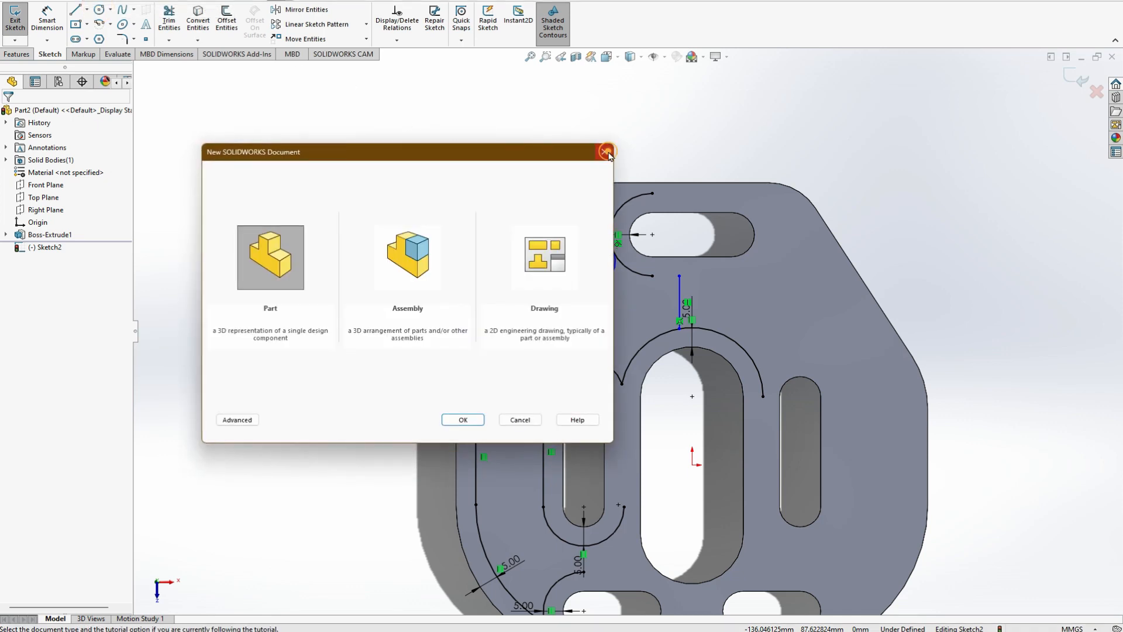
pyautogui.click(606, 152)
pyautogui.click(99, 9)
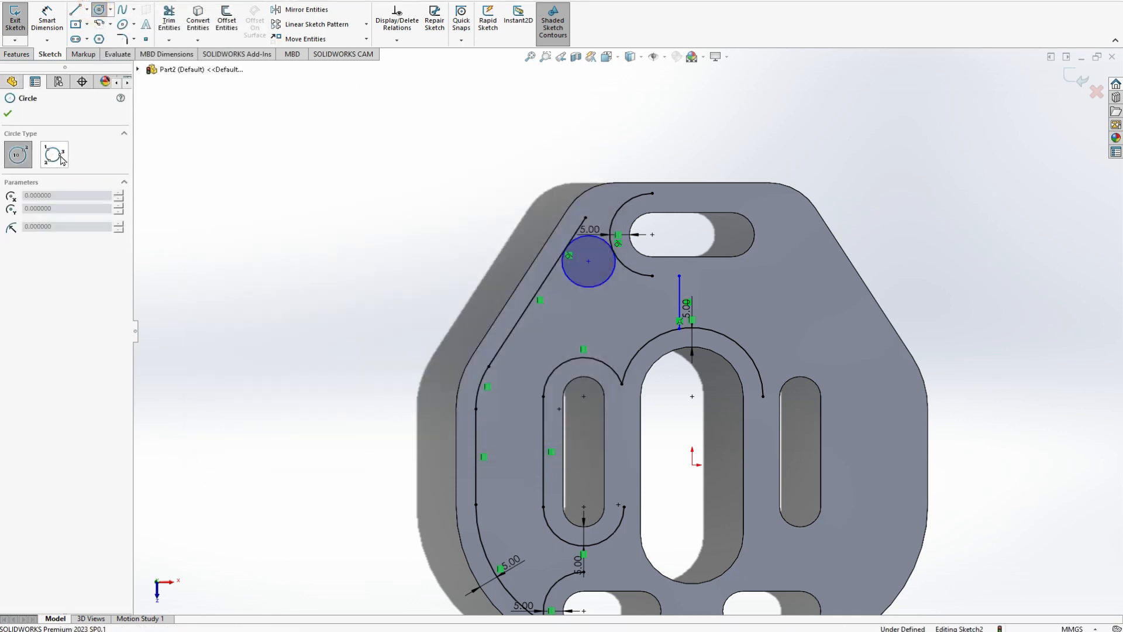
pyautogui.click(55, 155)
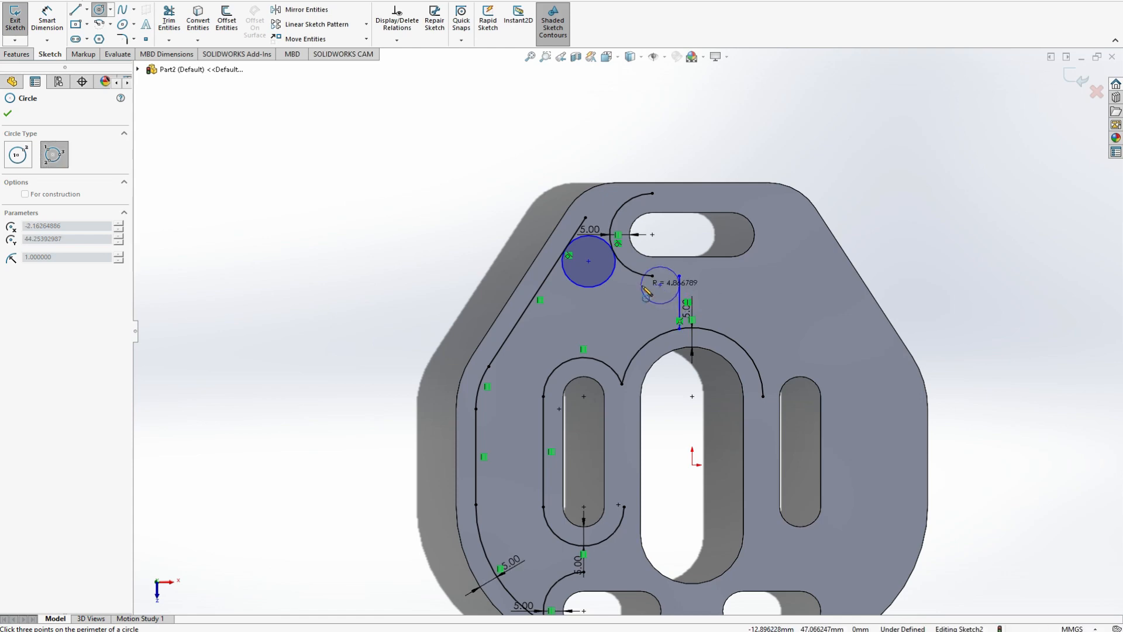
pyautogui.press('Escape')
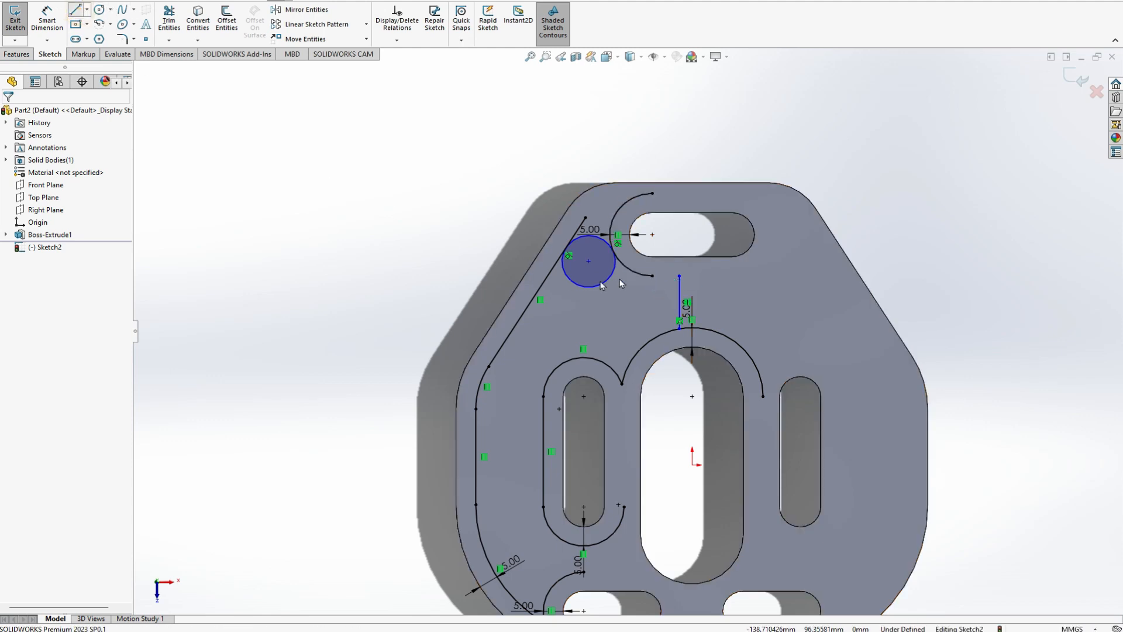
# - Connect the lower endpoint of the top slot's offset arc to the vertical line's upper end with a horizontal line about 6.8 mm long
pyautogui.click(74, 9)
pyautogui.click(652, 275)
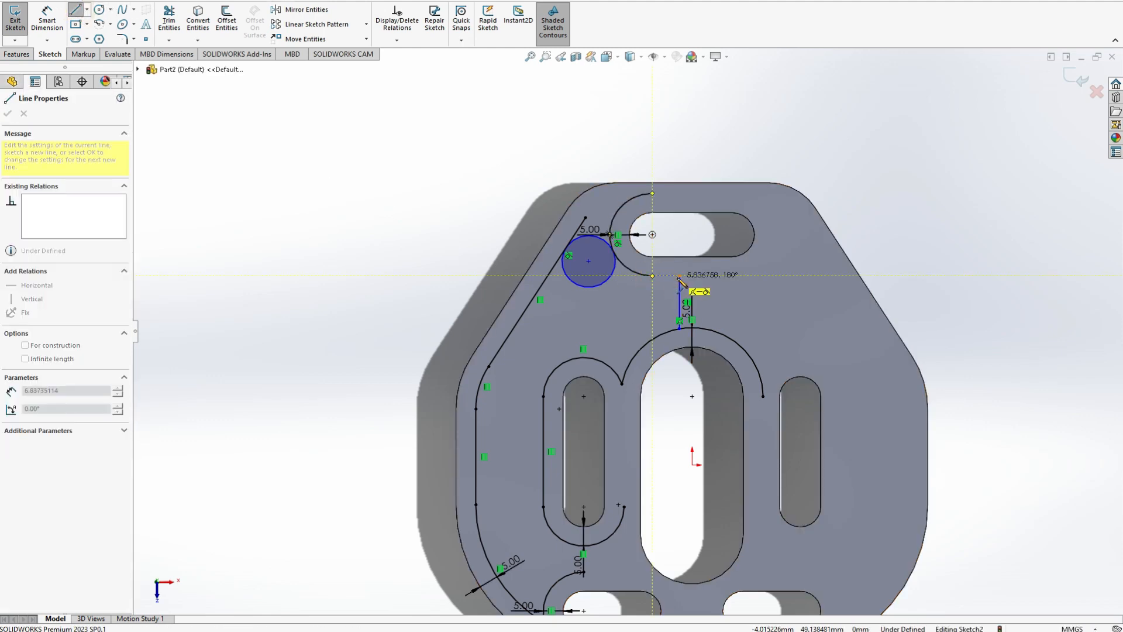
pyautogui.click(679, 275)
pyautogui.press('Escape')
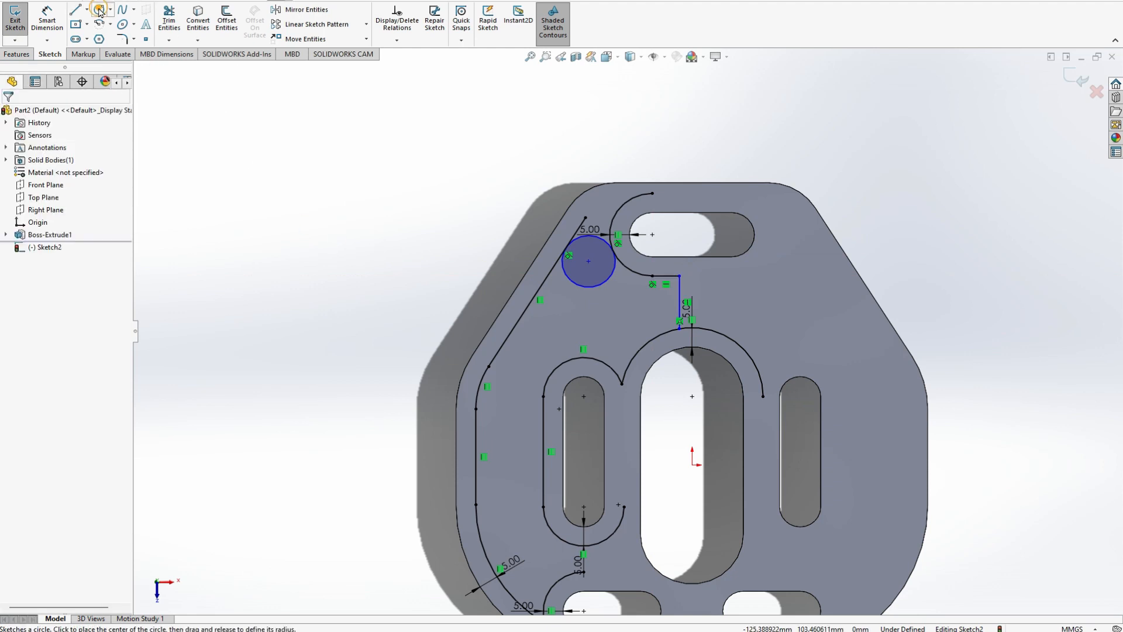
# - Sketch a three-point circle of about 5 mm radius in the corner, tangent to the short horizontal and vertical lines
pyautogui.click(99, 9)
pyautogui.click(53, 155)
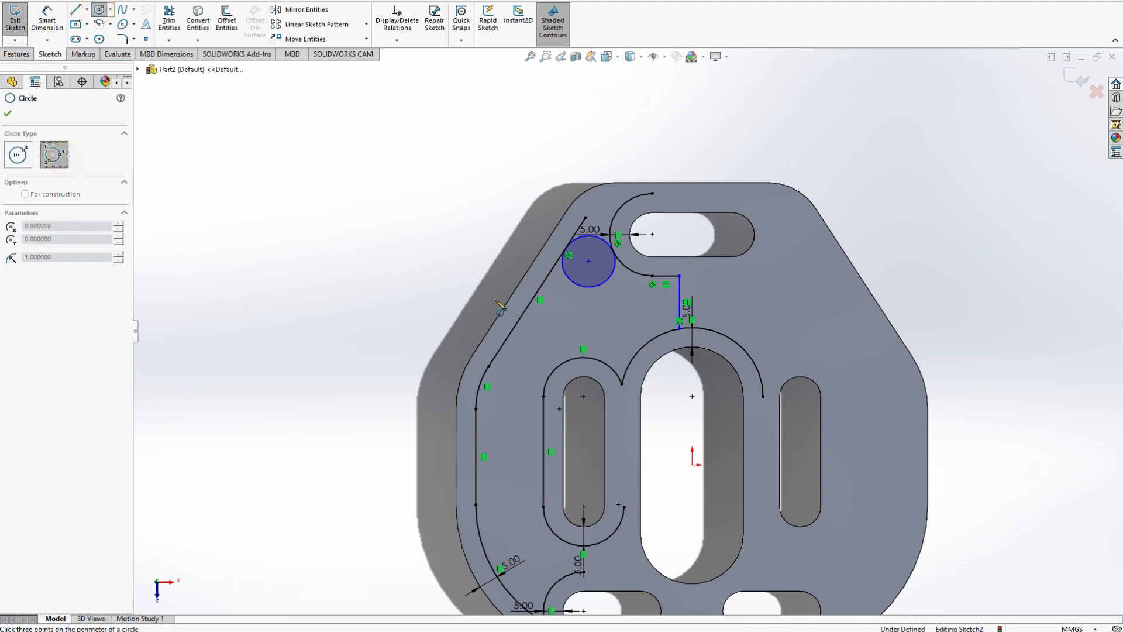
pyautogui.click(642, 275)
pyautogui.click(679, 301)
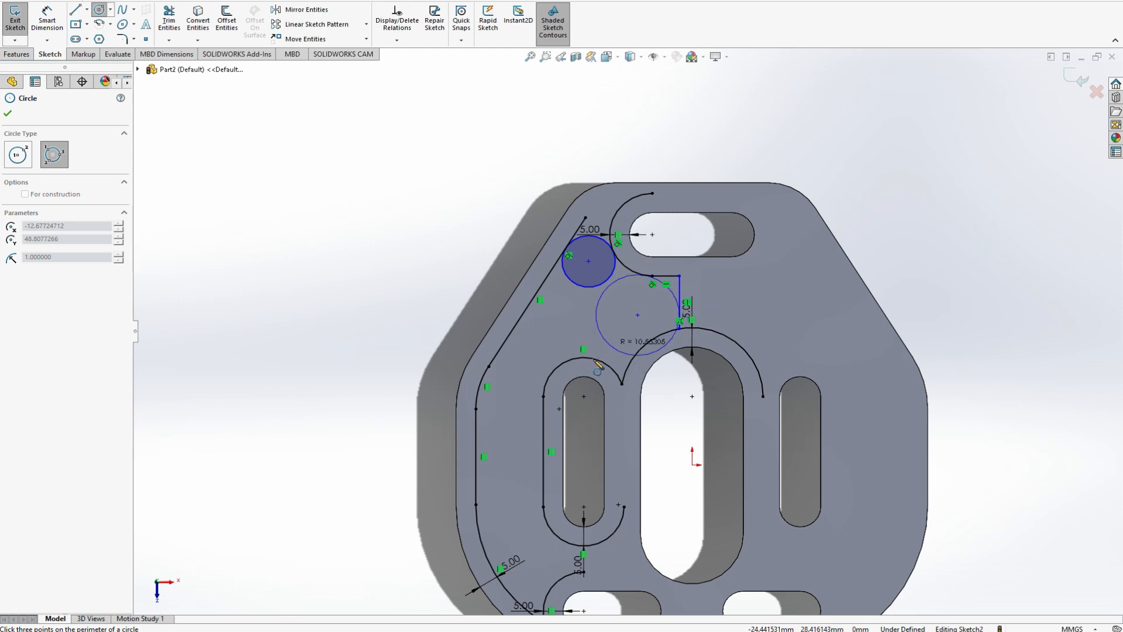
pyautogui.click(653, 316)
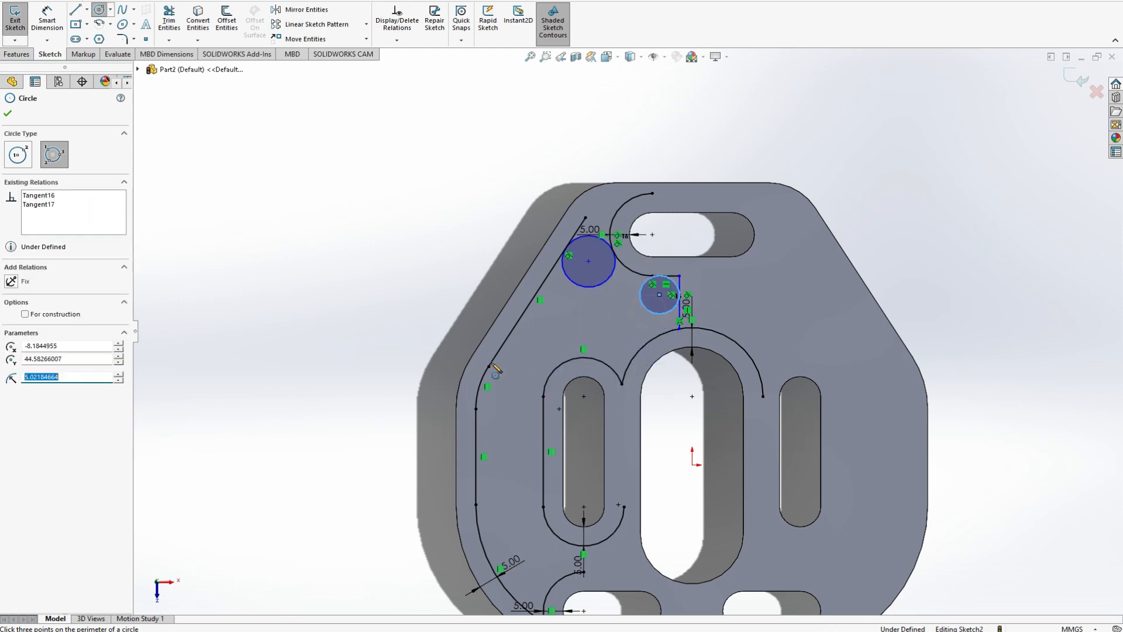
pyautogui.press('Escape')
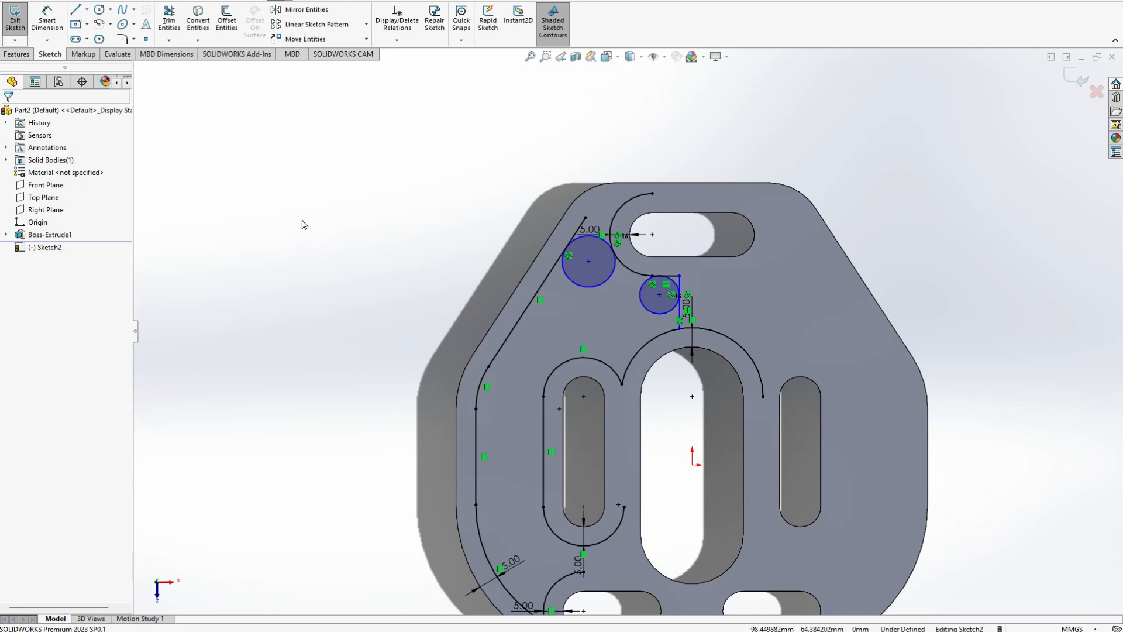
# - Consult the drawing and sketch a three-point circle of about 3.76 mm radius tangent to the left slot's lower offset arc and the lower-left slot's offset arc
pyautogui.hotkey('alt', 'Tab')
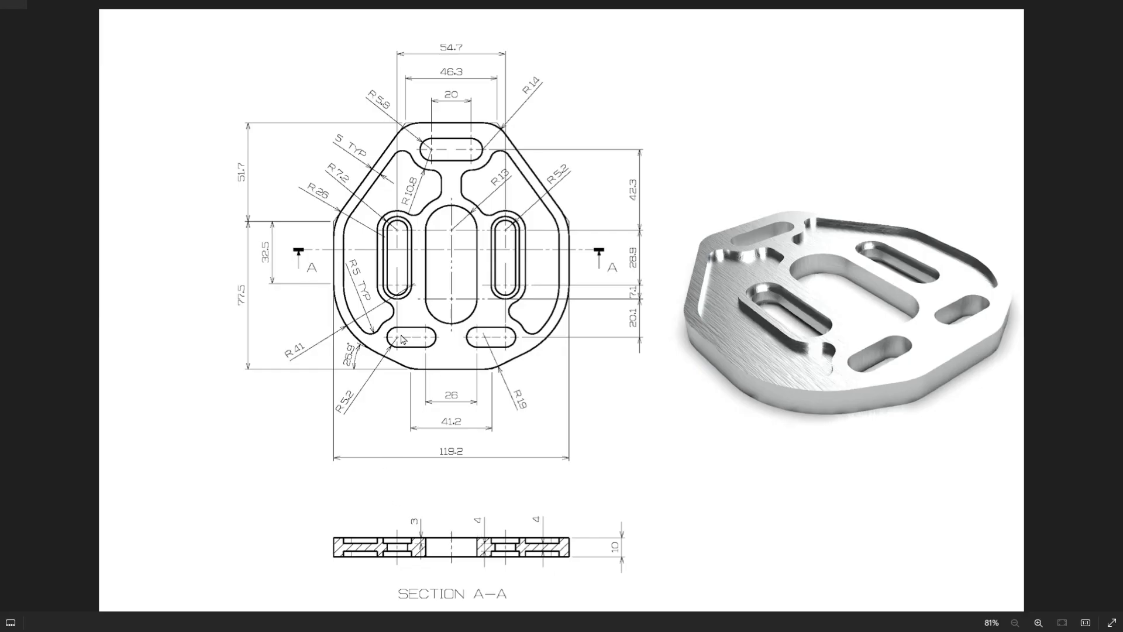
pyautogui.hotkey('alt', 'Tab')
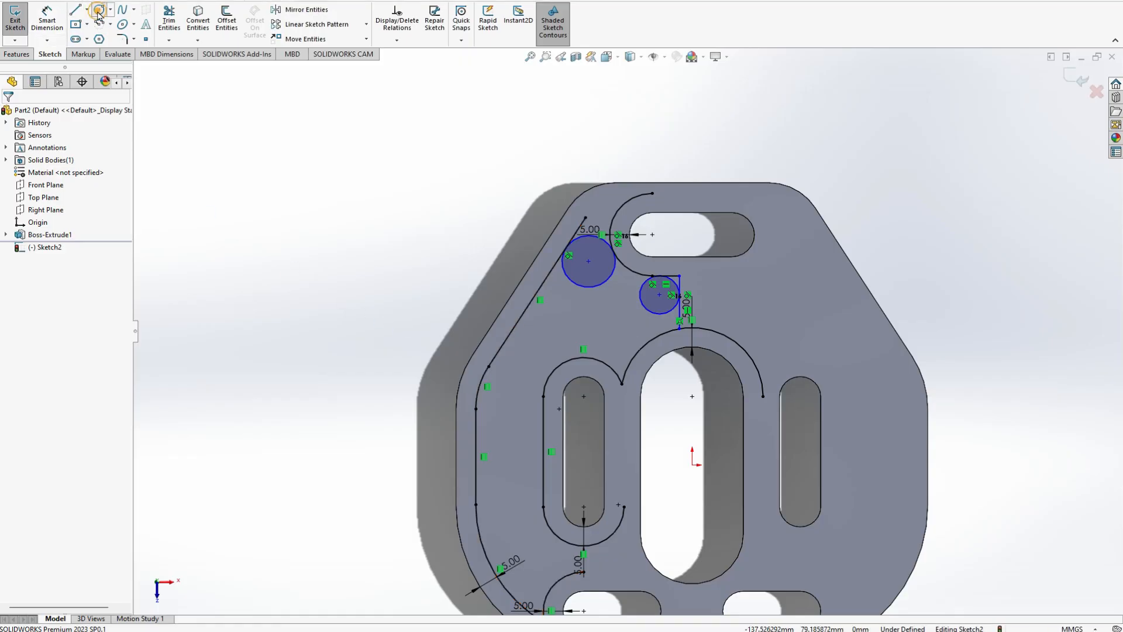
pyautogui.click(98, 11)
pyautogui.click(571, 578)
pyautogui.click(576, 550)
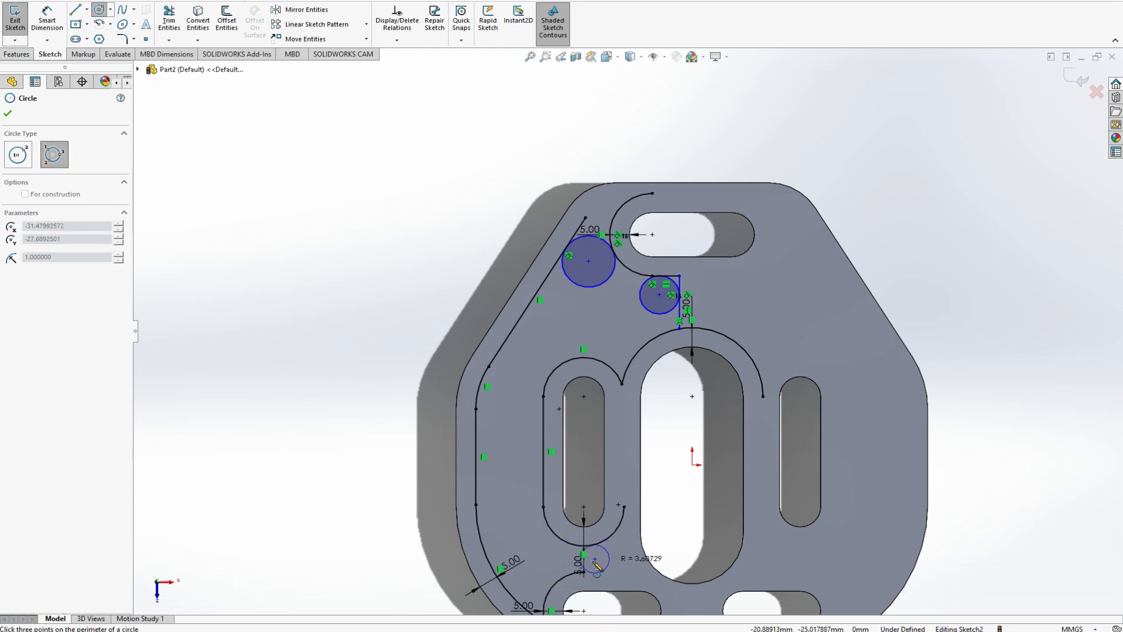
pyautogui.click(559, 563)
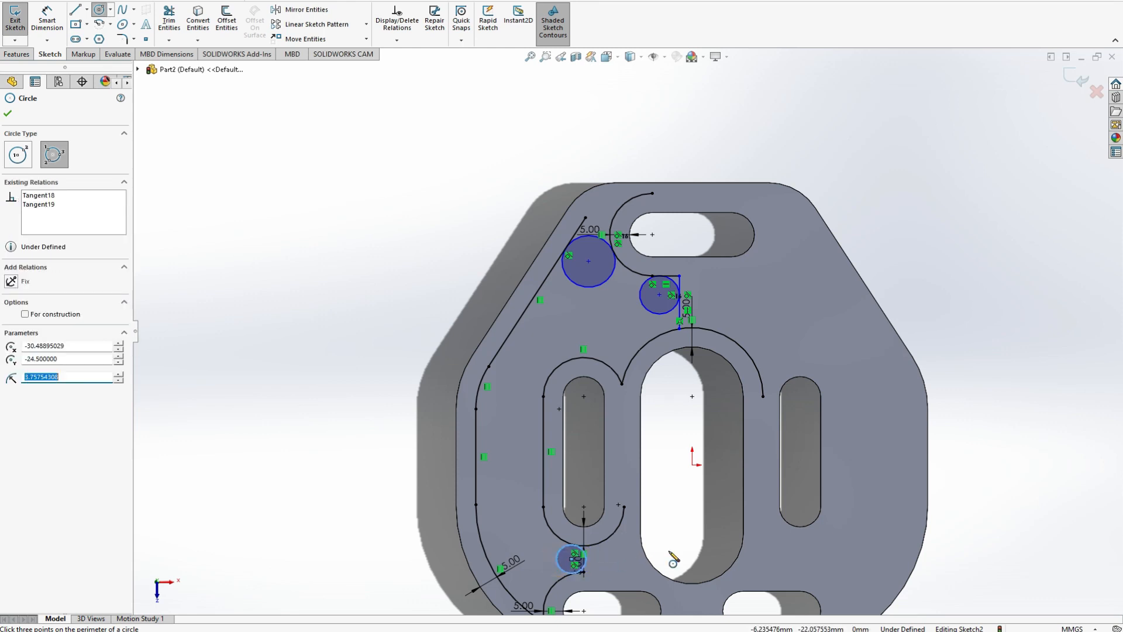
pyautogui.click(530, 57)
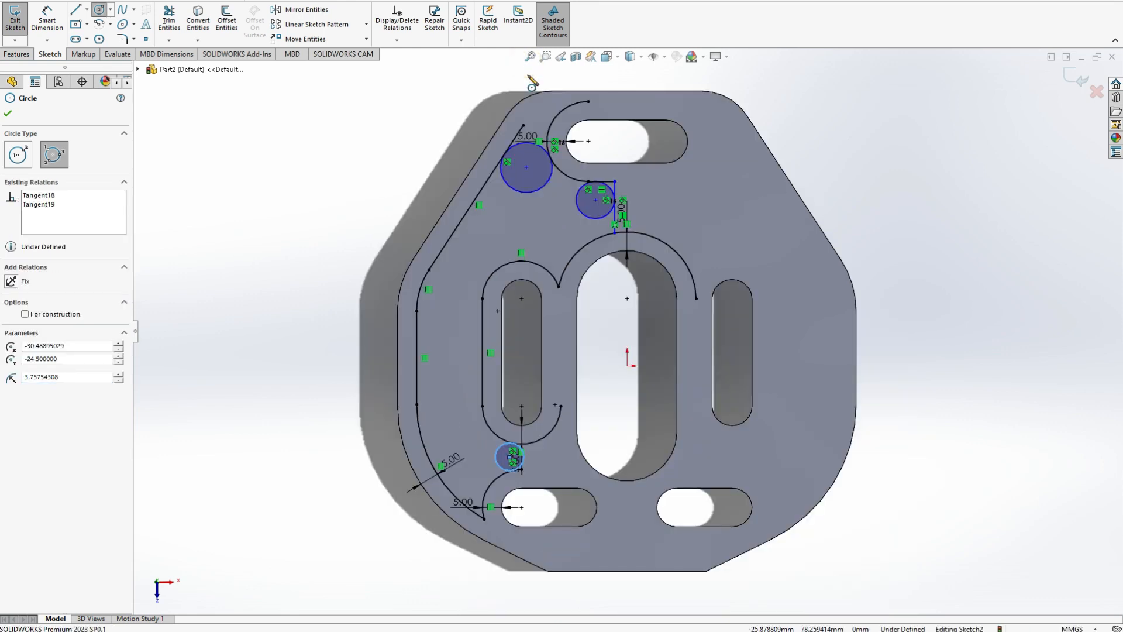
# - Dimension the circle between the left slot's and lower-left slot's offset arcs to a 10 mm diameter
pyautogui.hotkey('alt', 'Tab')
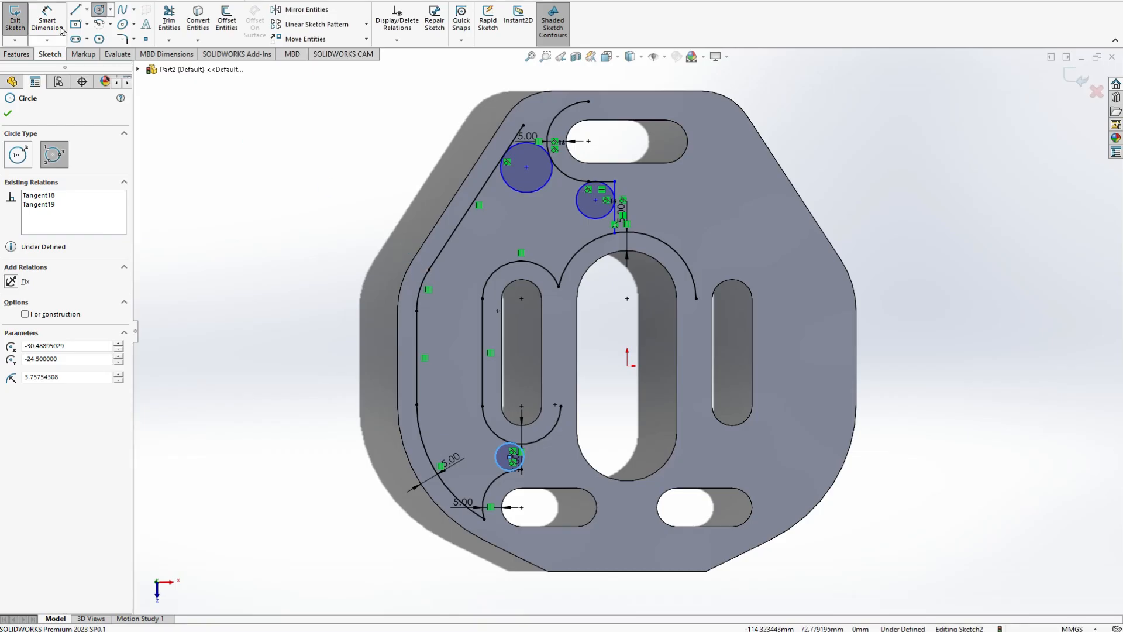
pyautogui.click(58, 28)
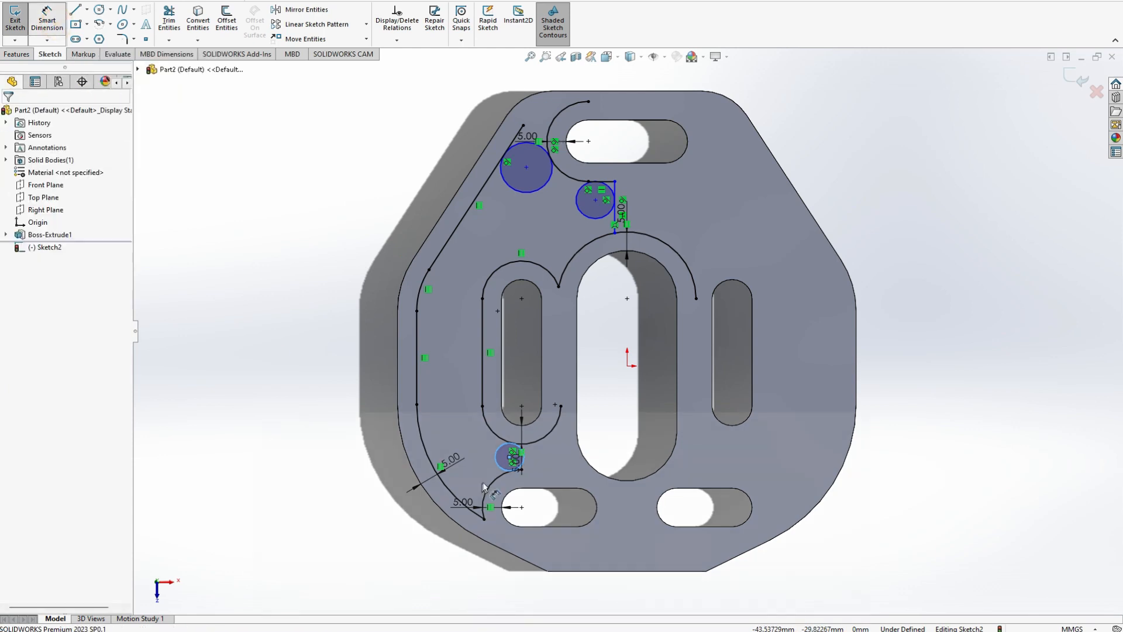
pyautogui.click(498, 455)
pyautogui.click(313, 454)
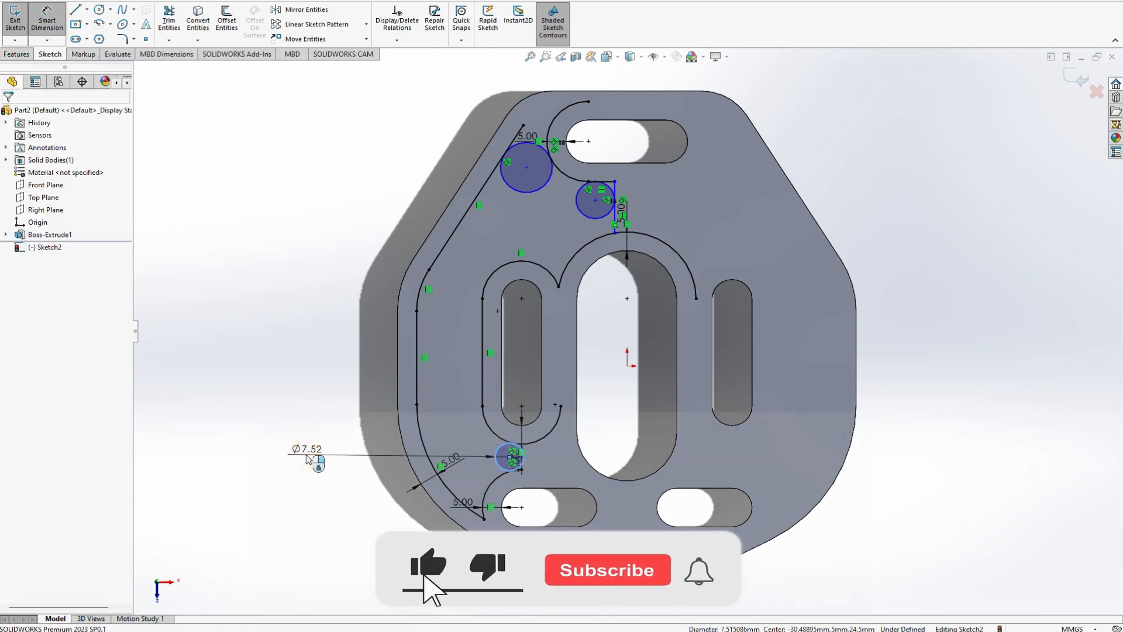
pyautogui.write('10')
pyautogui.press('Return')
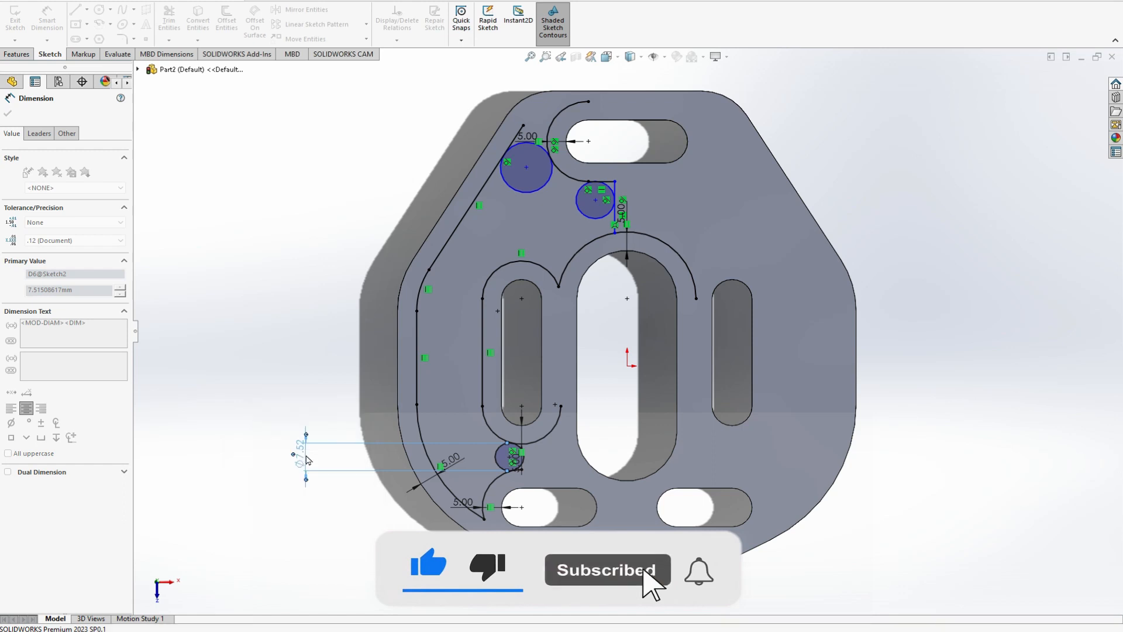
pyautogui.click(331, 539)
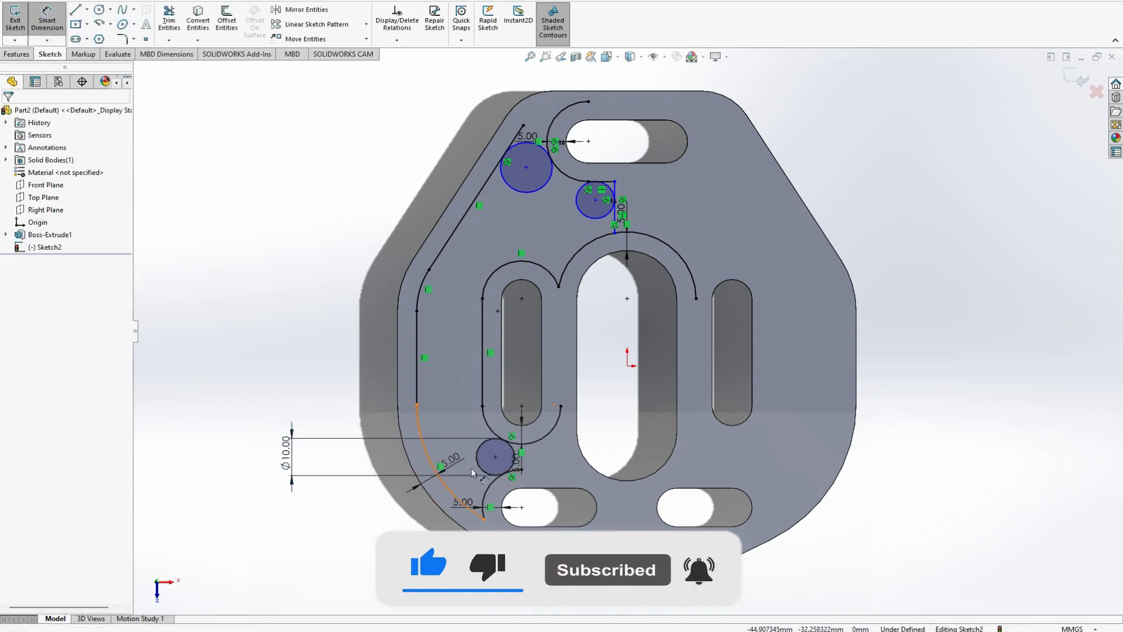
# - Add an Equal relation between the 10 mm circle, the circle beside the top slot and the corner circle at the vertical line
pyautogui.press('Escape')
pyautogui.click(479, 458)
pyautogui.keyDown('ctrl'); pyautogui.click(596, 181); pyautogui.keyUp('ctrl')
pyautogui.keyDown('ctrl'); pyautogui.click(542, 190); pyautogui.keyUp('ctrl')
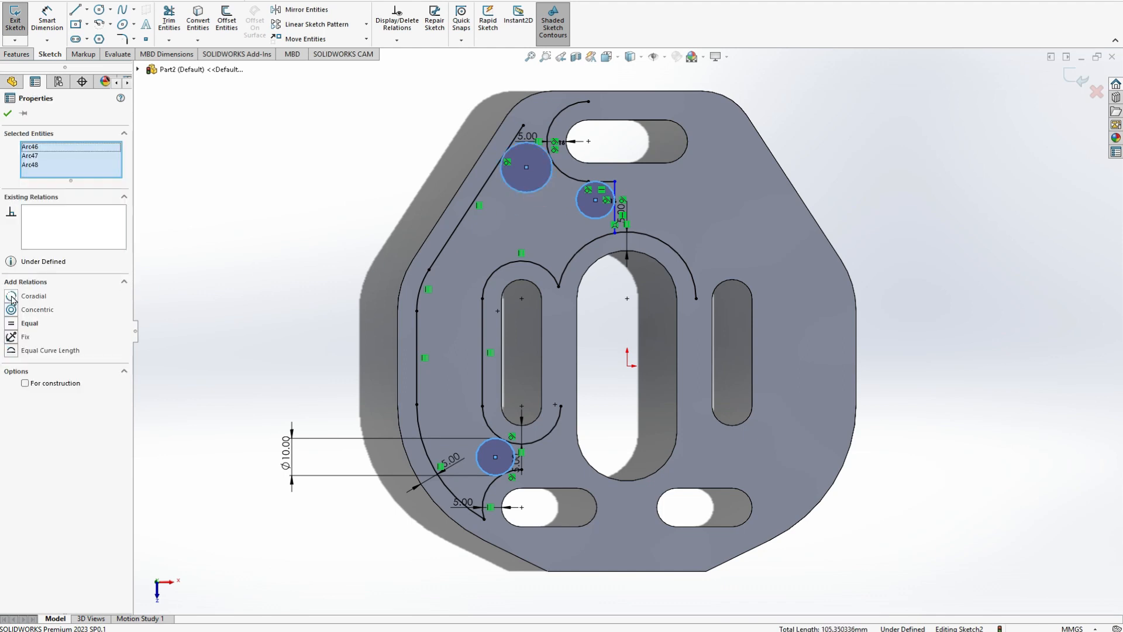
pyautogui.click(12, 325)
pyautogui.click(213, 310)
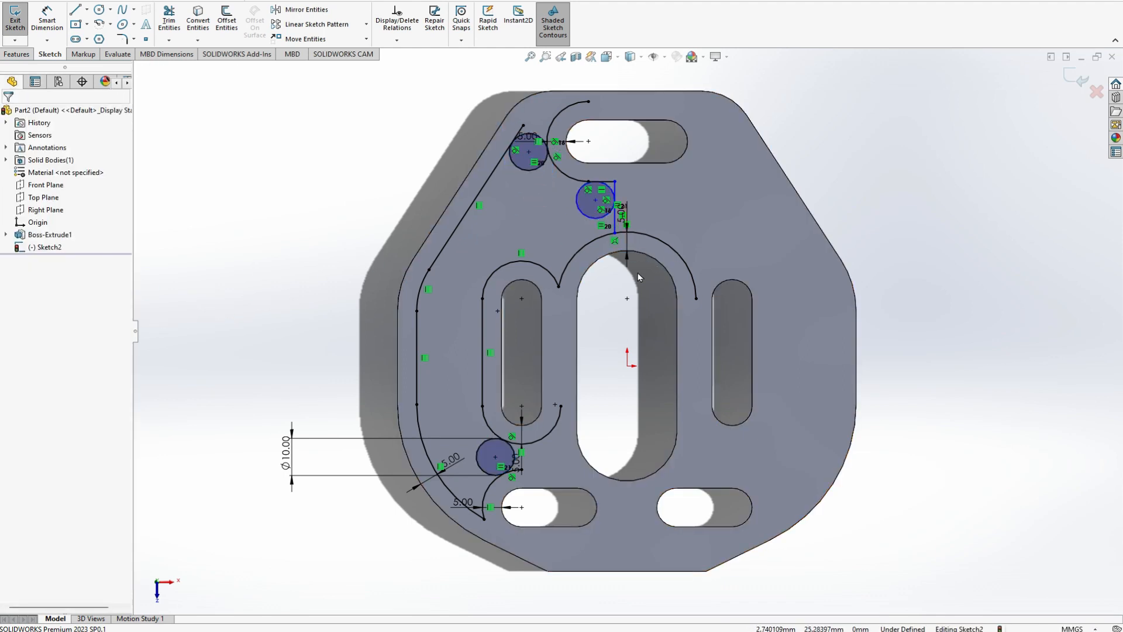
# - Examine the reference drawing for the pocket outline's shape and corner radii around the top slot and the lower-left slot
pyautogui.hotkey('alt', 'Tab')
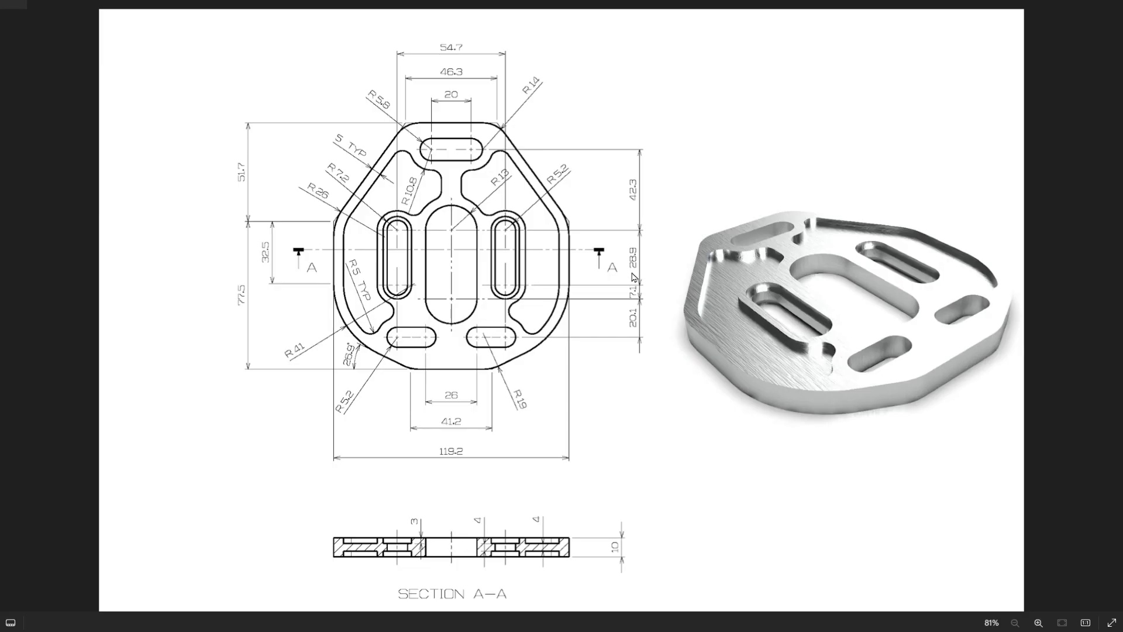
pyautogui.hotkey('alt', 'Tab')
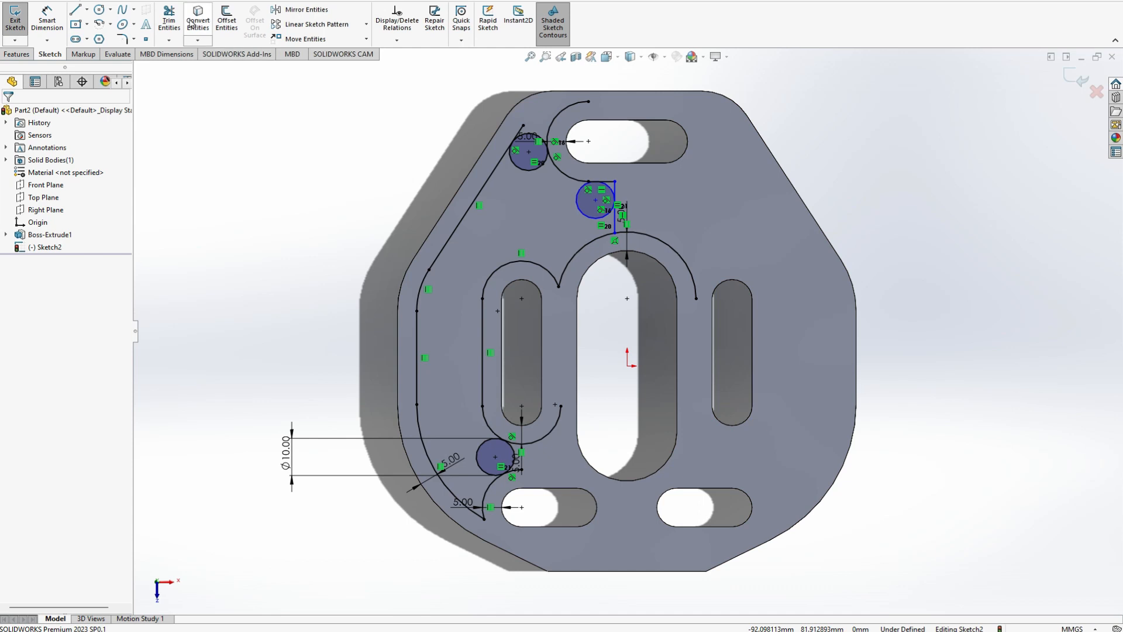
pyautogui.click(170, 25)
pyautogui.press('Escape')
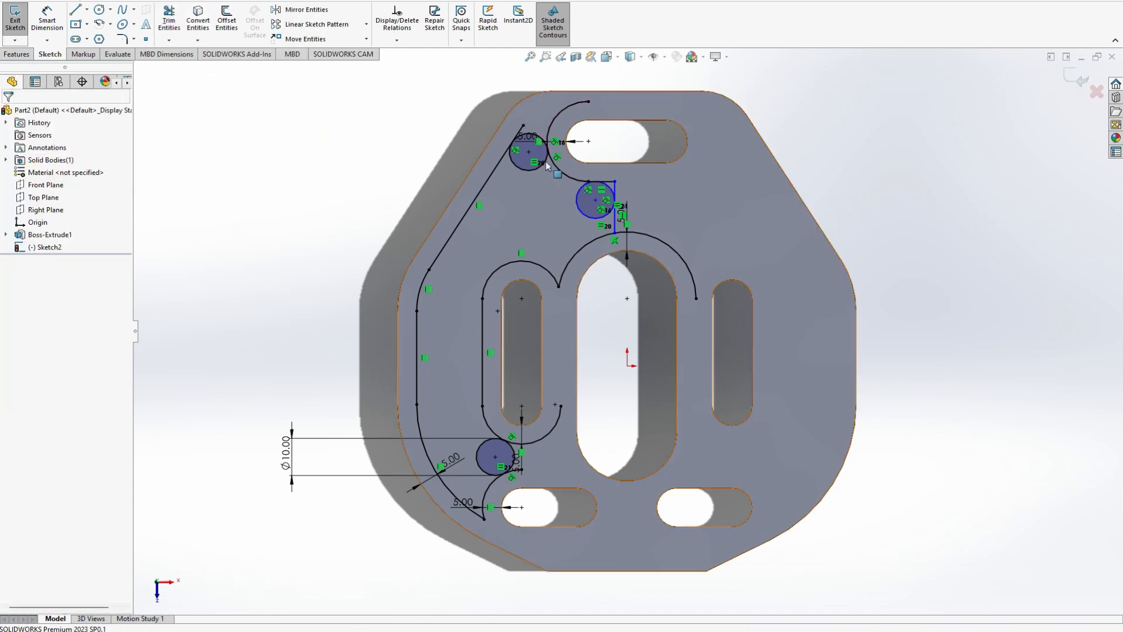
pyautogui.hotkey('alt', 'Tab')
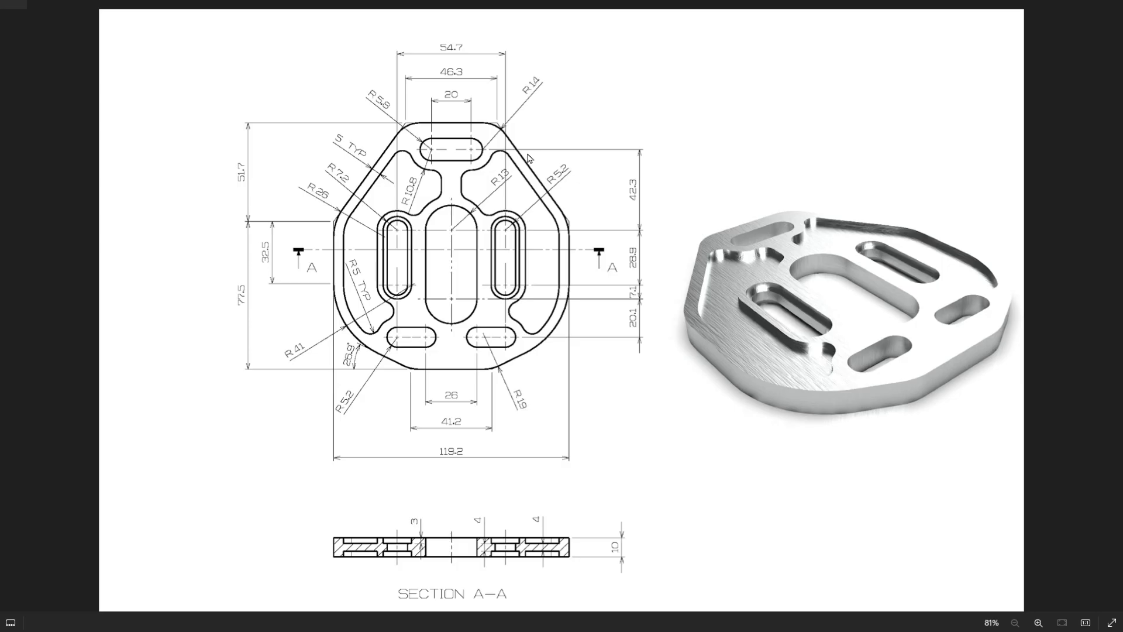
pyautogui.hotkey('alt', 'Tab')
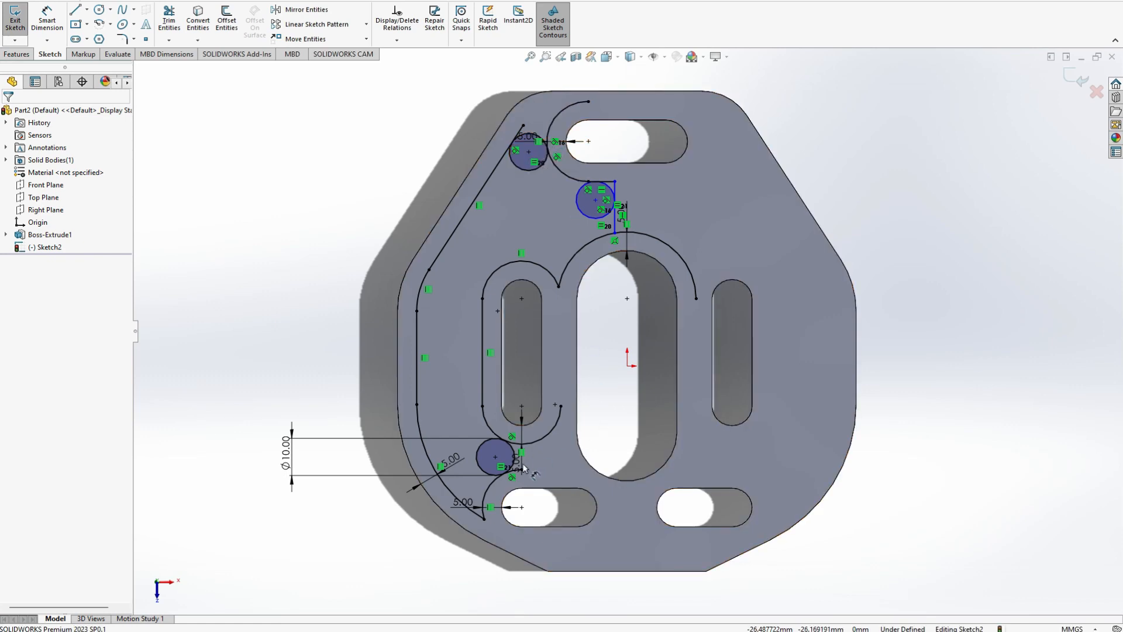
pyautogui.hotkey('alt', 'Tab')
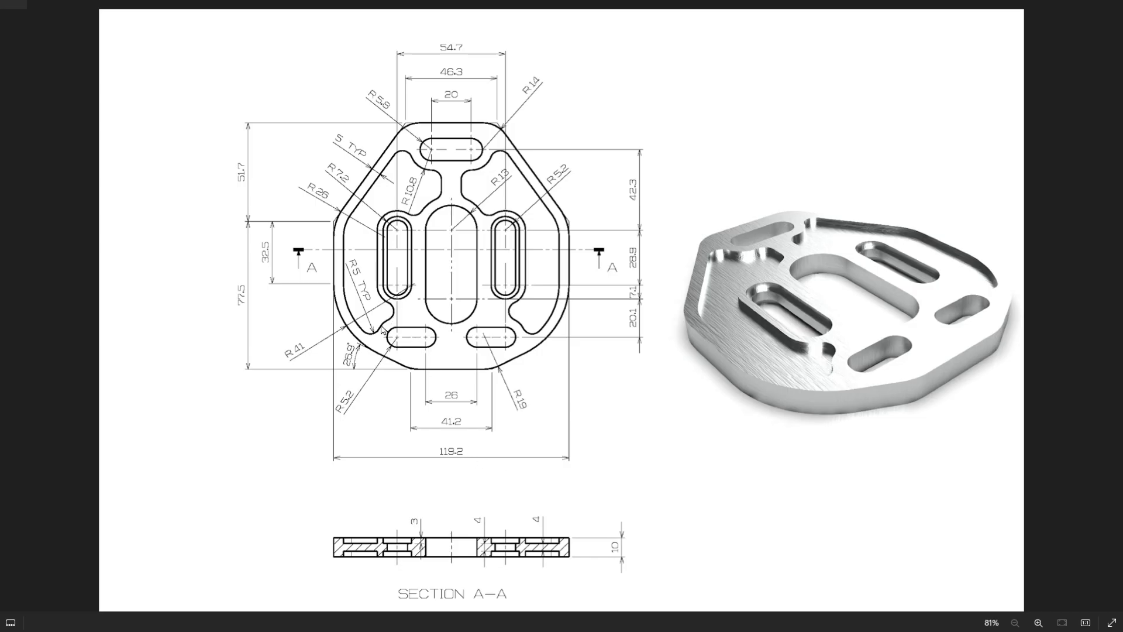
pyautogui.hotkey('alt', 'Tab')
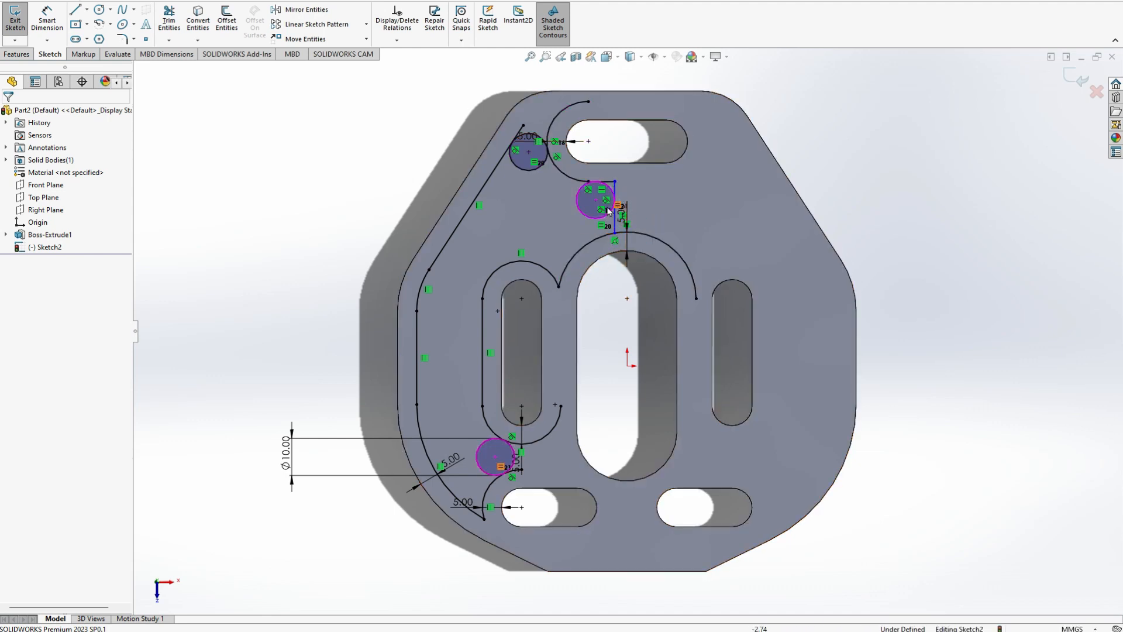
# - Delete the short horizontal line below the top slot and the corner circle tangent to the vertical line
pyautogui.scroll(-5, 611, 191)
pyautogui.moveTo(589, 227)
pyautogui.mouseDown()
pyautogui.moveTo(614, 211)
pyautogui.moveTo(612, 200)
pyautogui.moveTo(586, 205)
pyautogui.mouseUp()
pyautogui.click(201, 143)
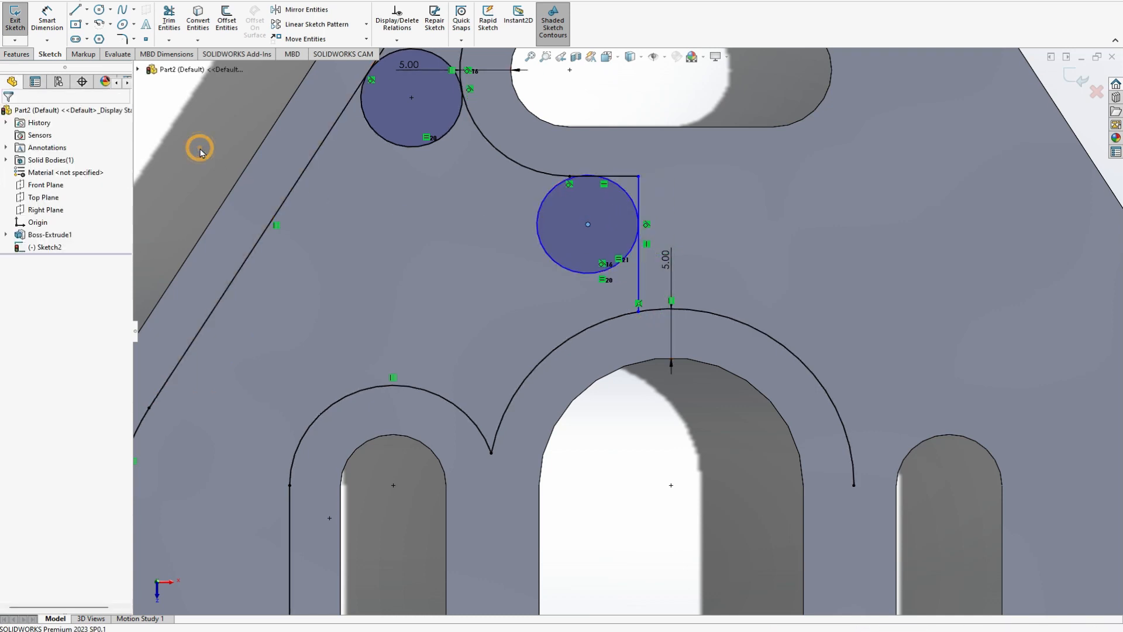
pyautogui.click(623, 177)
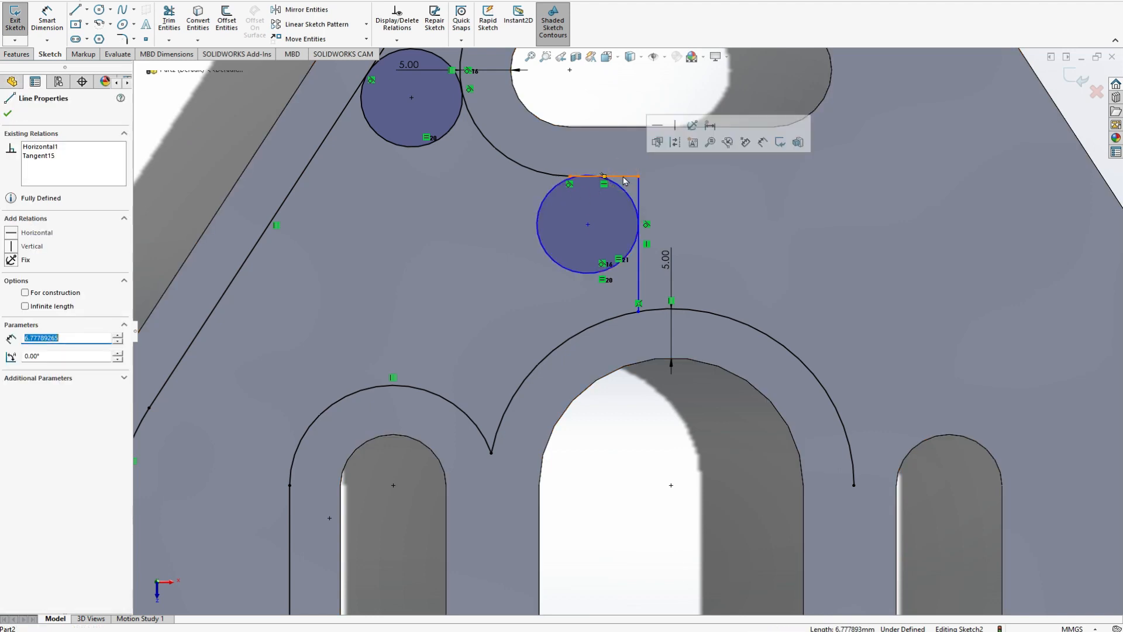
pyautogui.moveTo(588, 225); pyautogui.dragTo(630, 217)
pyautogui.click(617, 190)
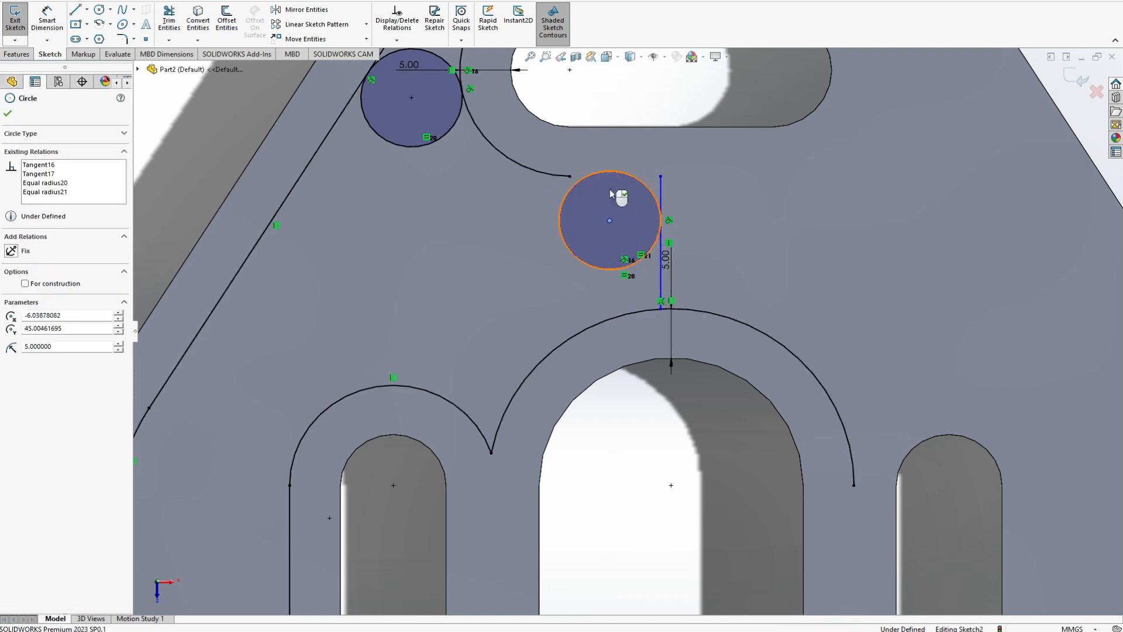
pyautogui.press('Delete')
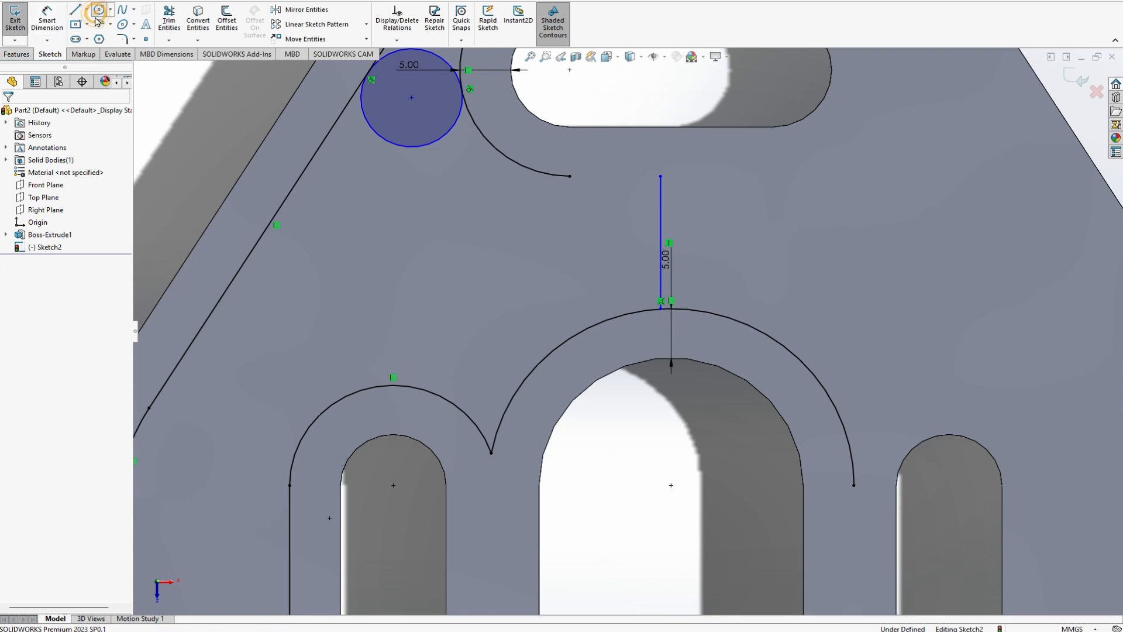
pyautogui.click(97, 12)
pyautogui.click(56, 159)
pyautogui.click(550, 175)
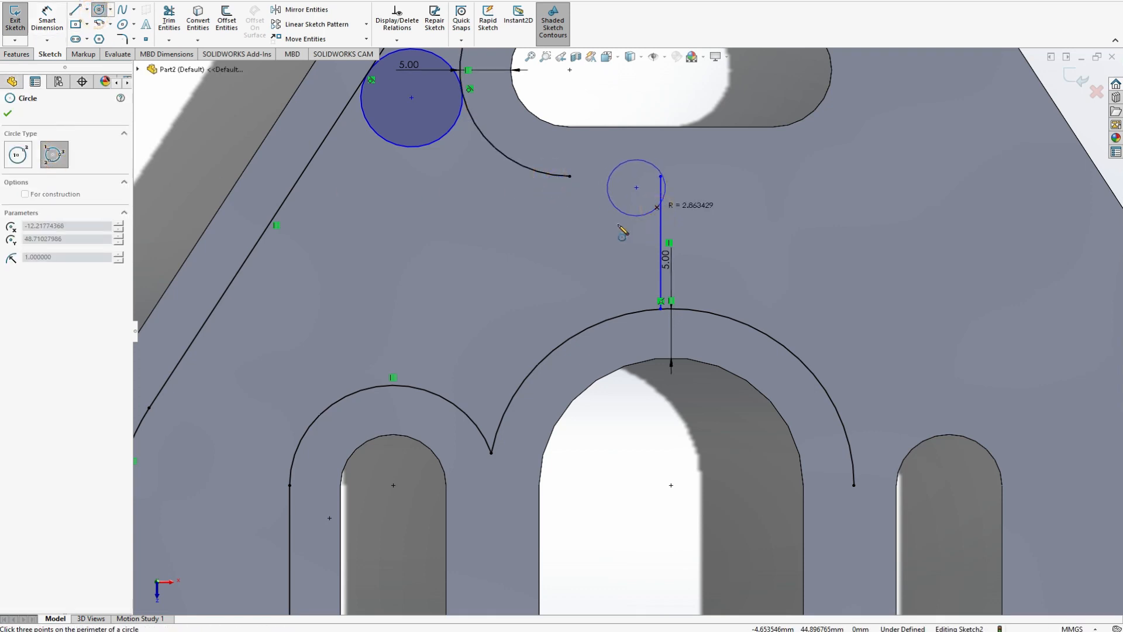
pyautogui.press('Escape')
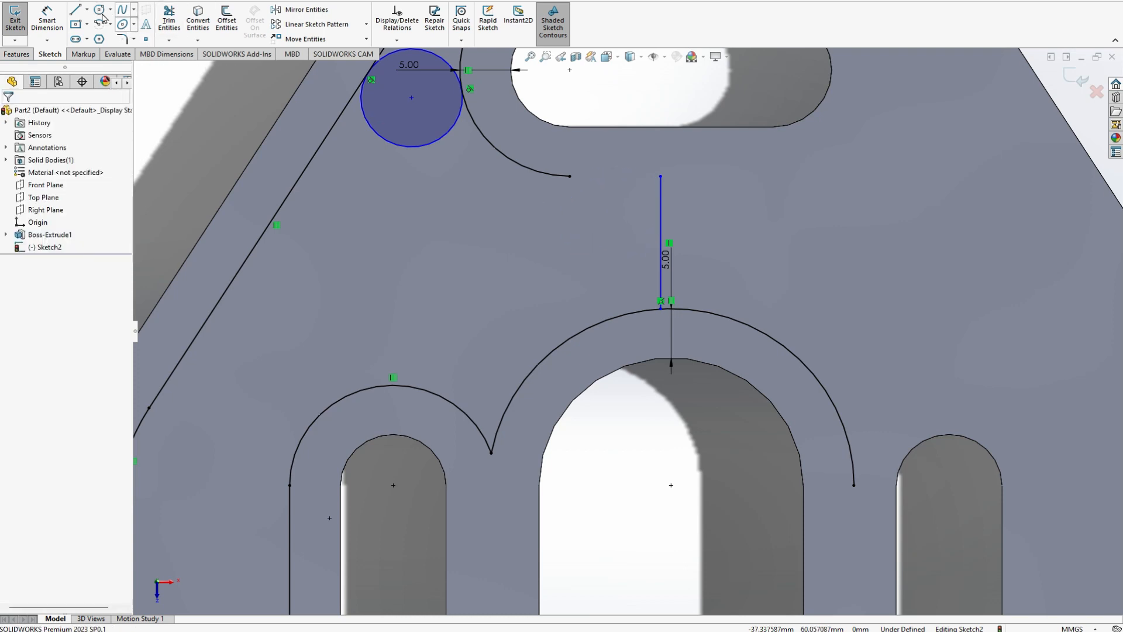
pyautogui.click(99, 10)
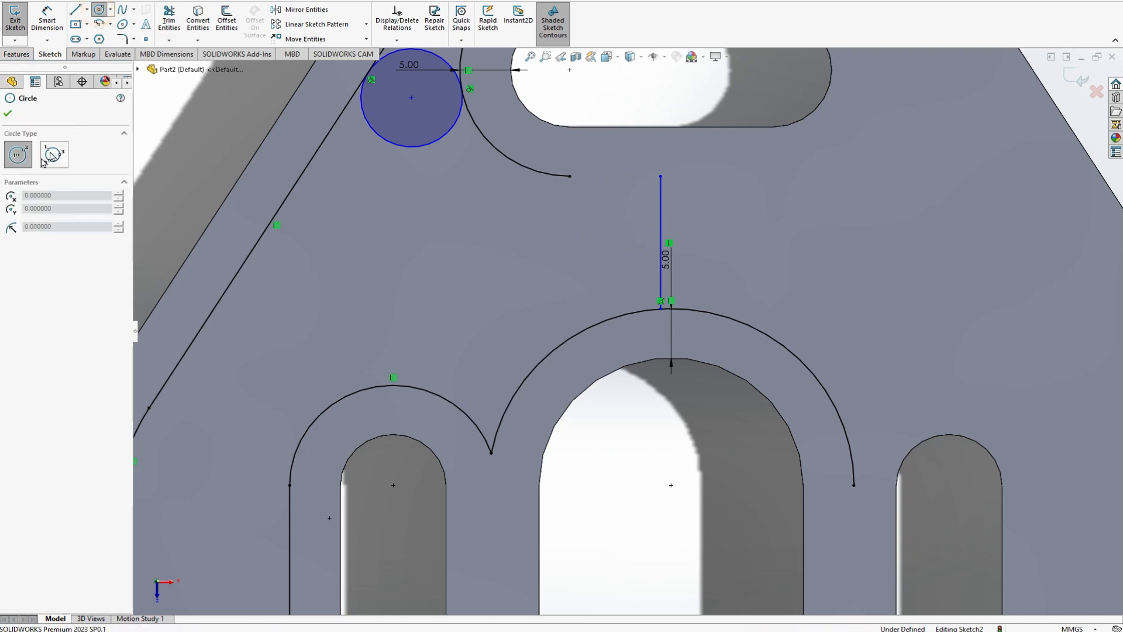
pyautogui.click(660, 223)
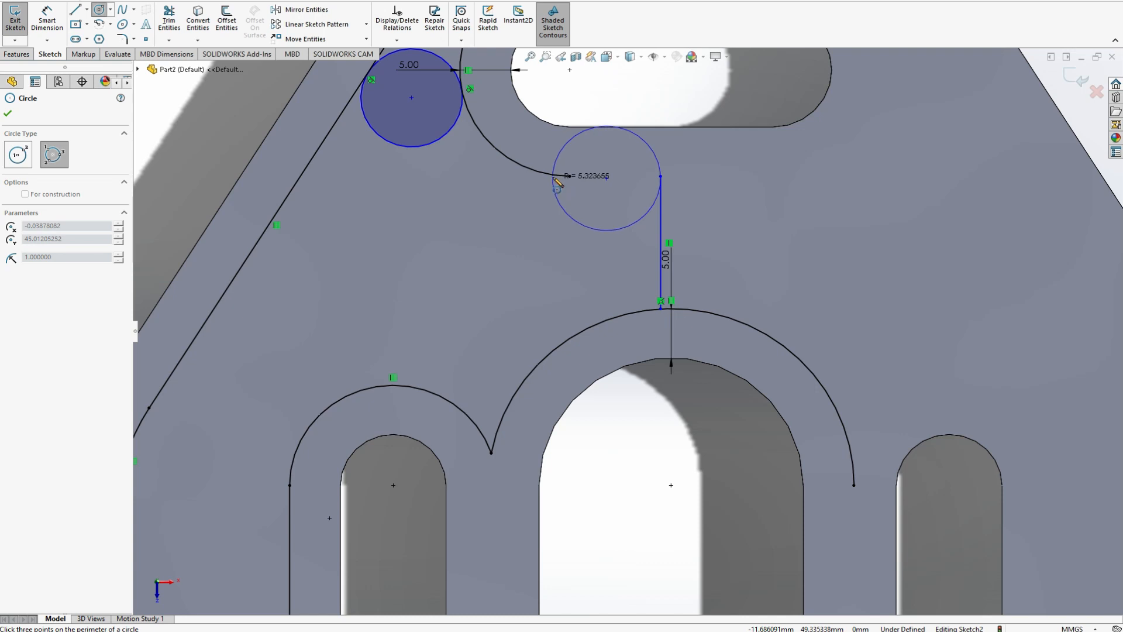
pyautogui.click(553, 177)
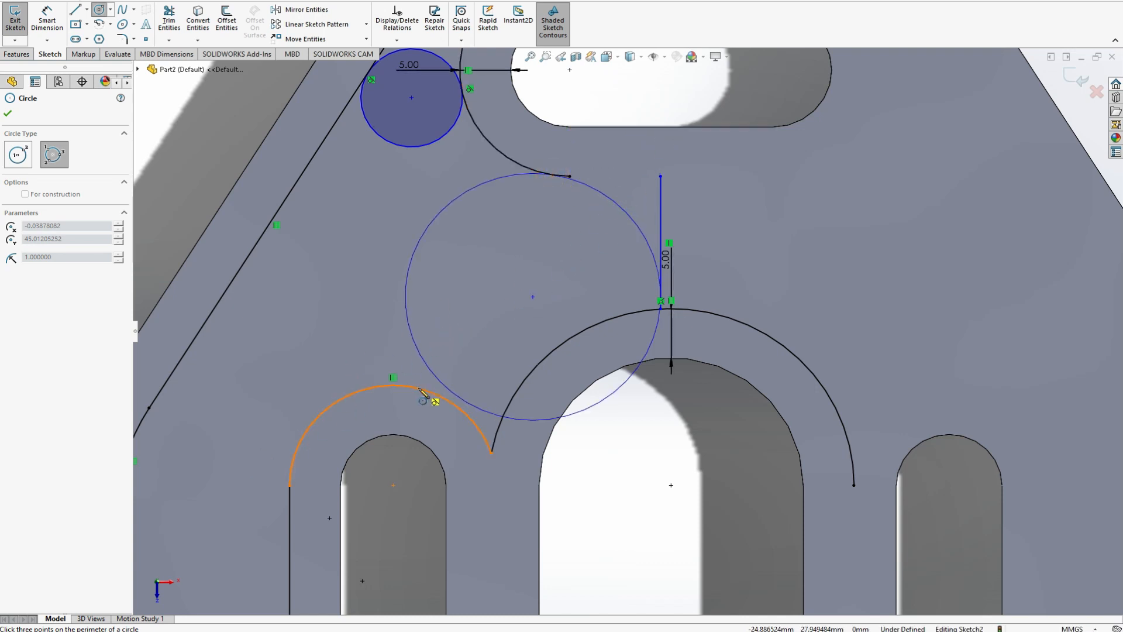
pyautogui.scroll(5, 578, 292)
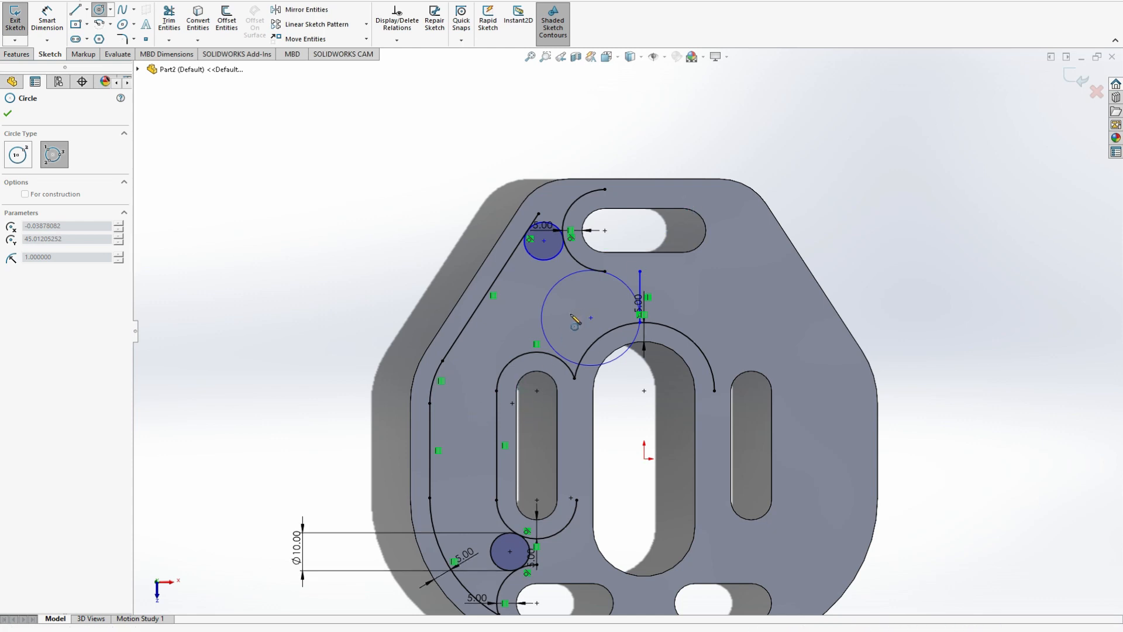
pyautogui.press('Escape')
pyautogui.click(100, 9)
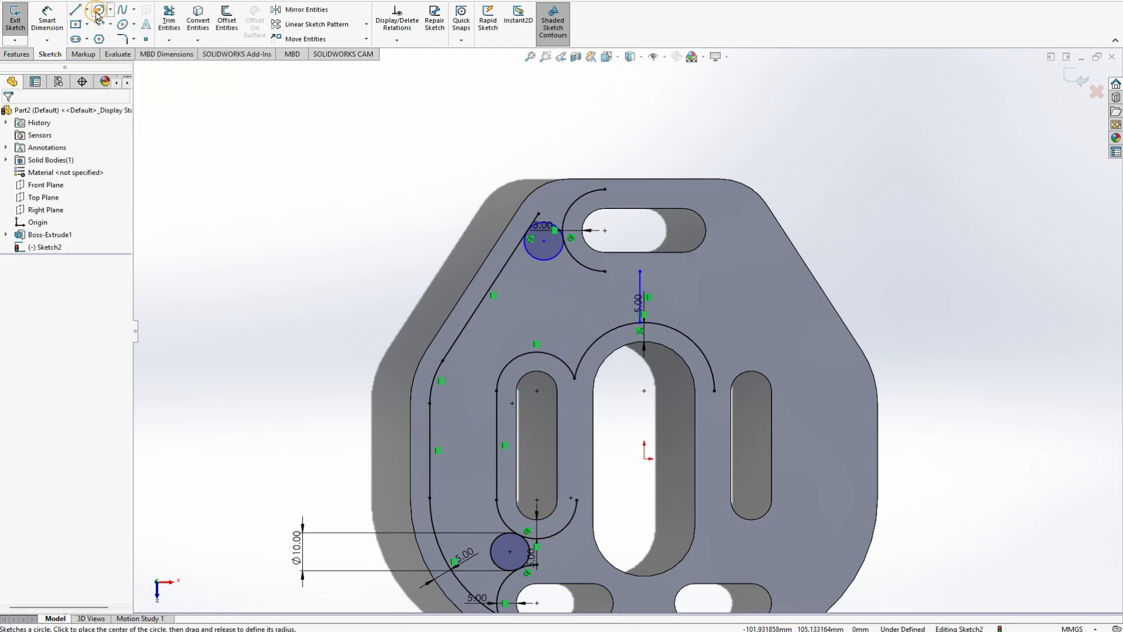
pyautogui.click(61, 162)
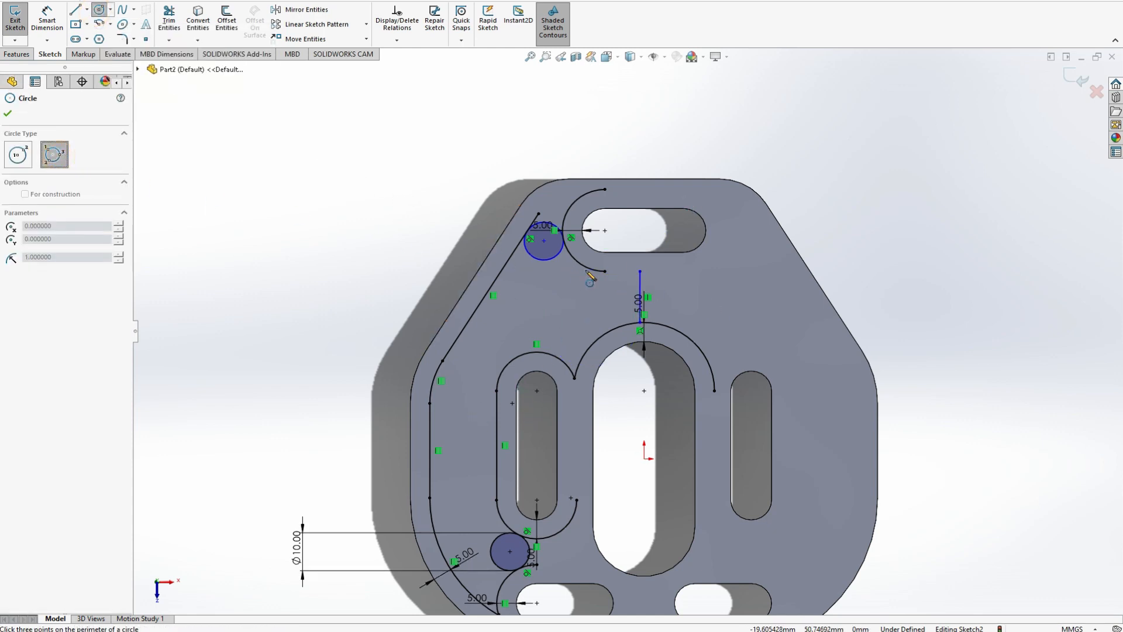
pyautogui.click(628, 295)
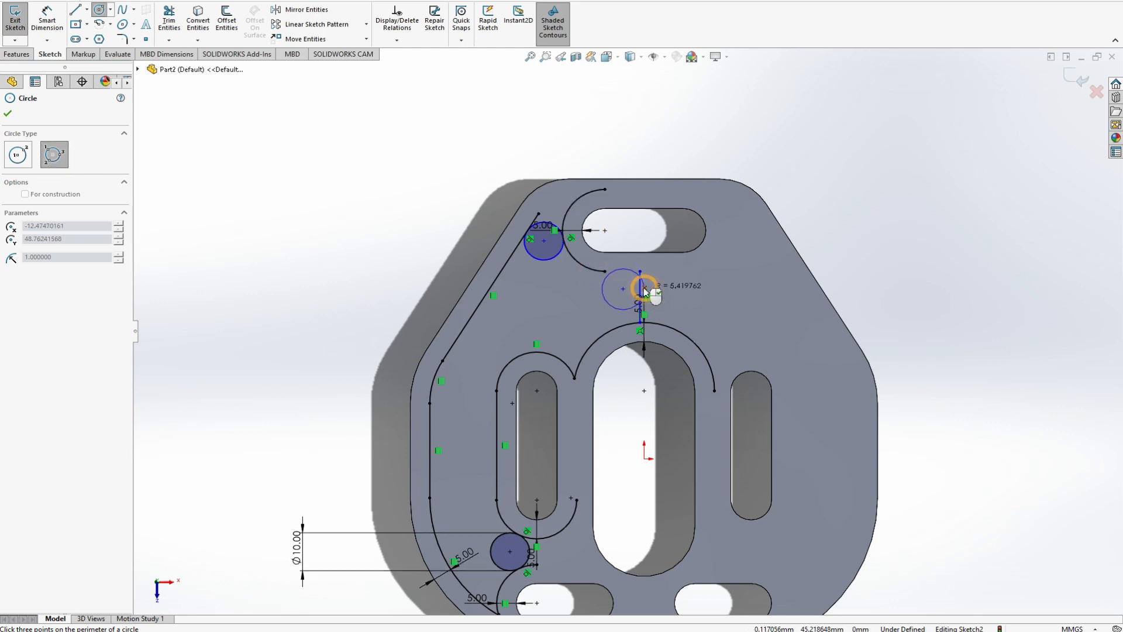
pyautogui.press('Escape')
# - Sketch a three-point circle of about 4.61 mm radius tangent to the top slot's offset arc near its lower end and to the vertical line
pyautogui.scroll(-3, 628, 308)
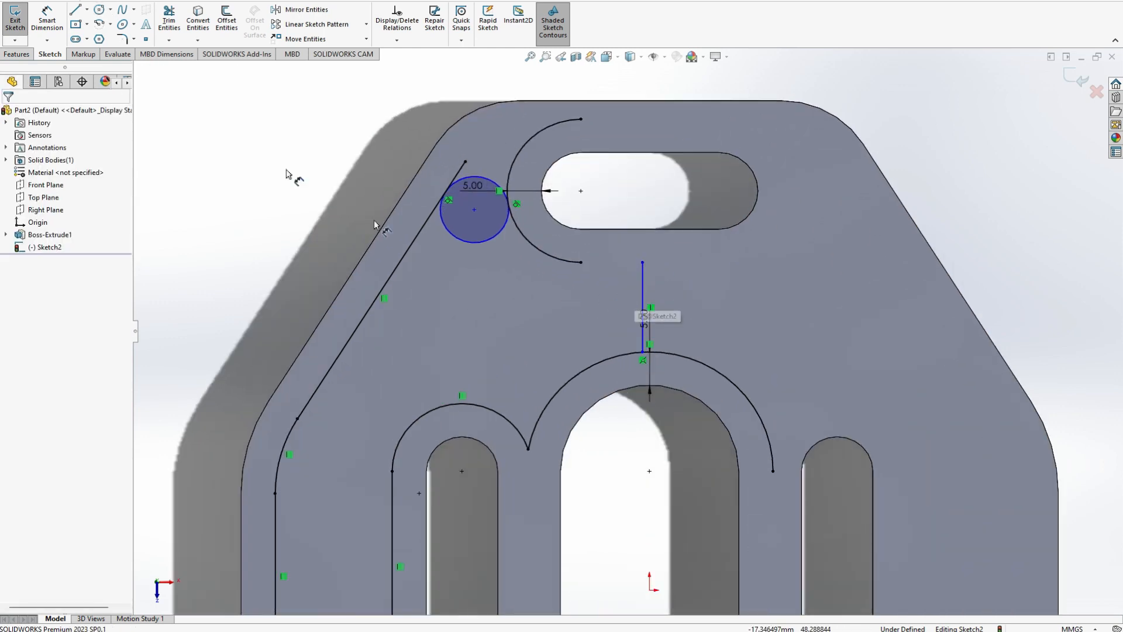
pyautogui.scroll(-3, 628, 308)
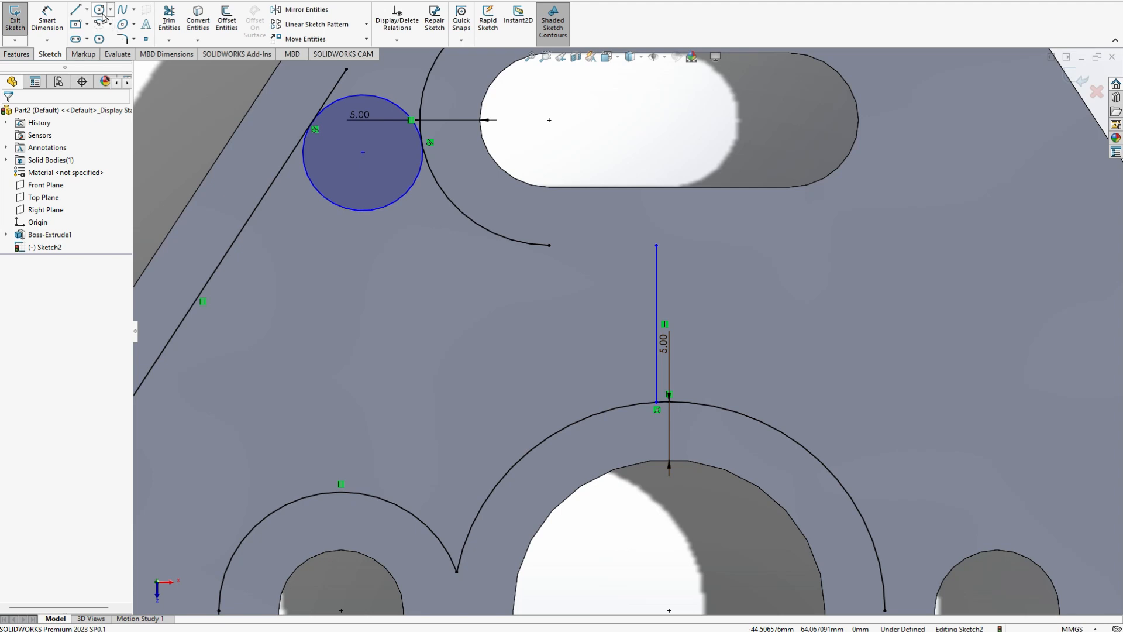
pyautogui.click(100, 12)
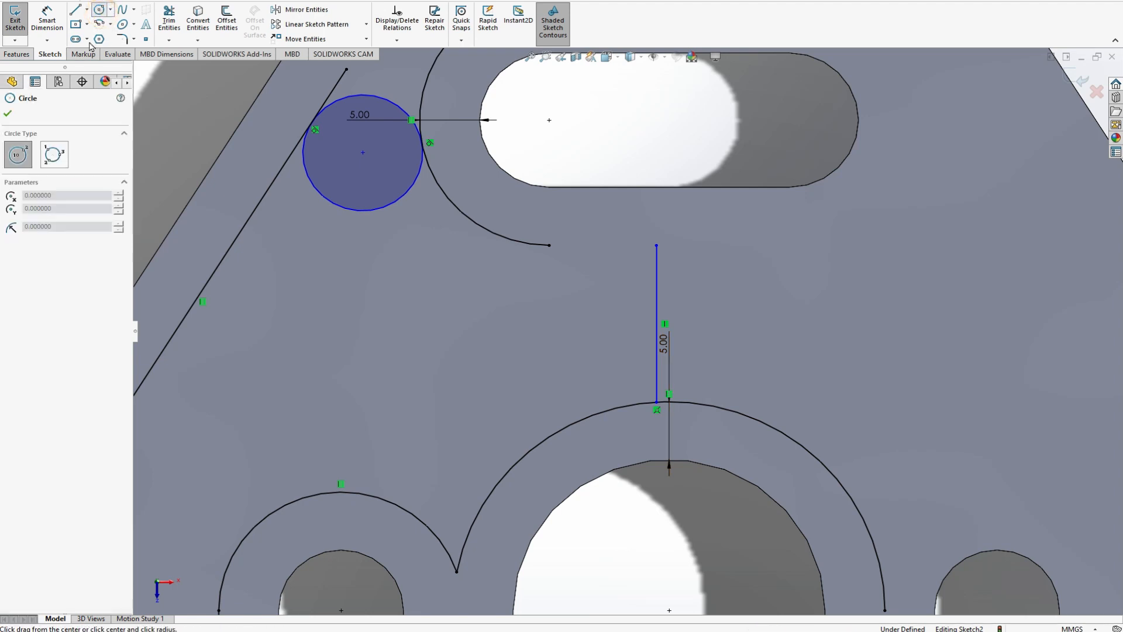
pyautogui.click(546, 252)
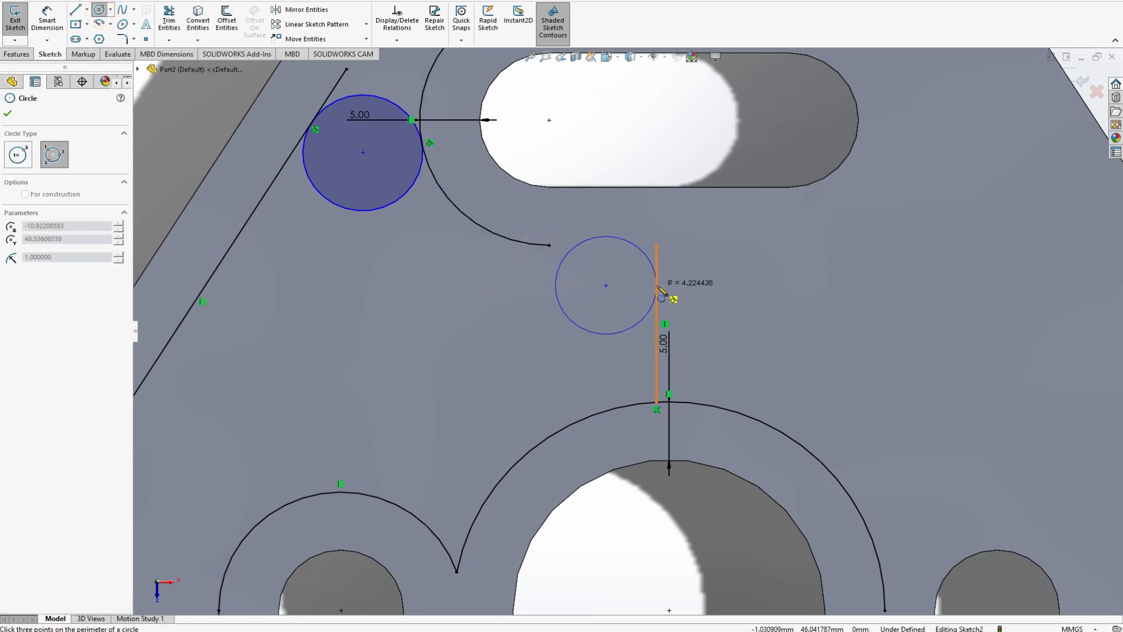
pyautogui.click(658, 290)
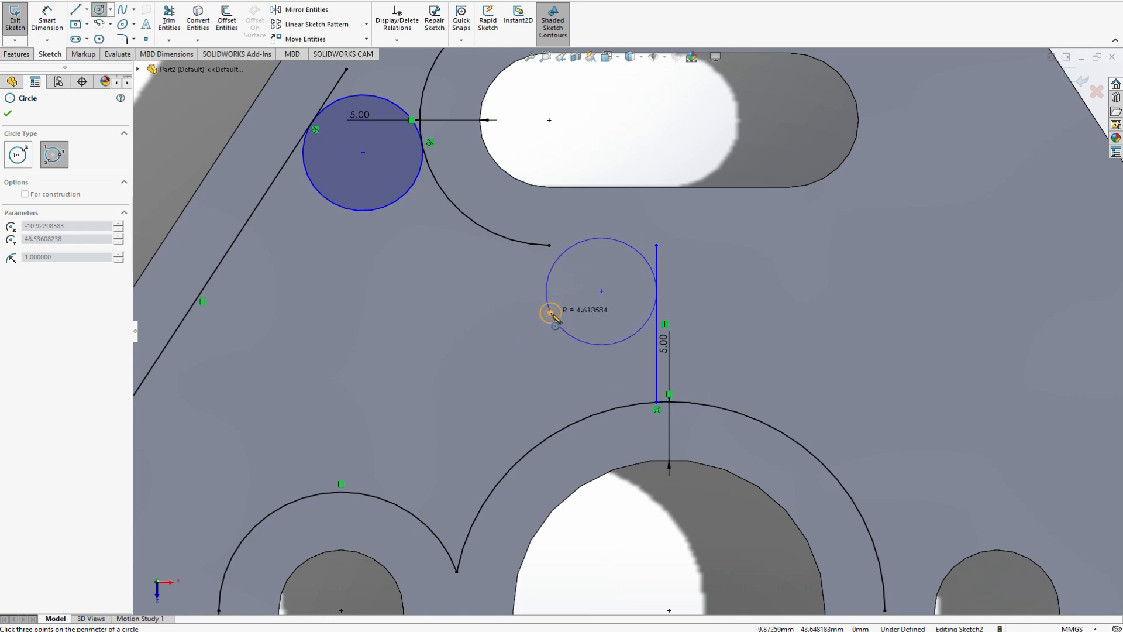
pyautogui.click(552, 315)
pyautogui.press('Escape')
# - Move the vertical line beside the new circle toward the top slot's offset arc
pyautogui.moveTo(656, 264); pyautogui.dragTo(623, 264)
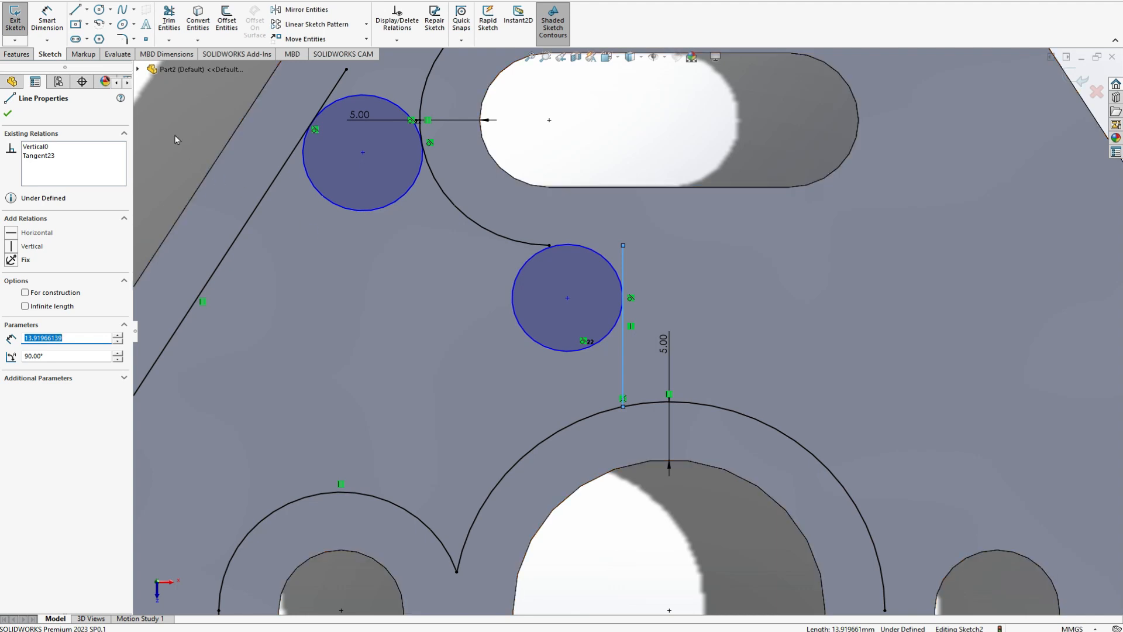
pyautogui.click(380, 300)
pyautogui.scroll(3, 545, 319)
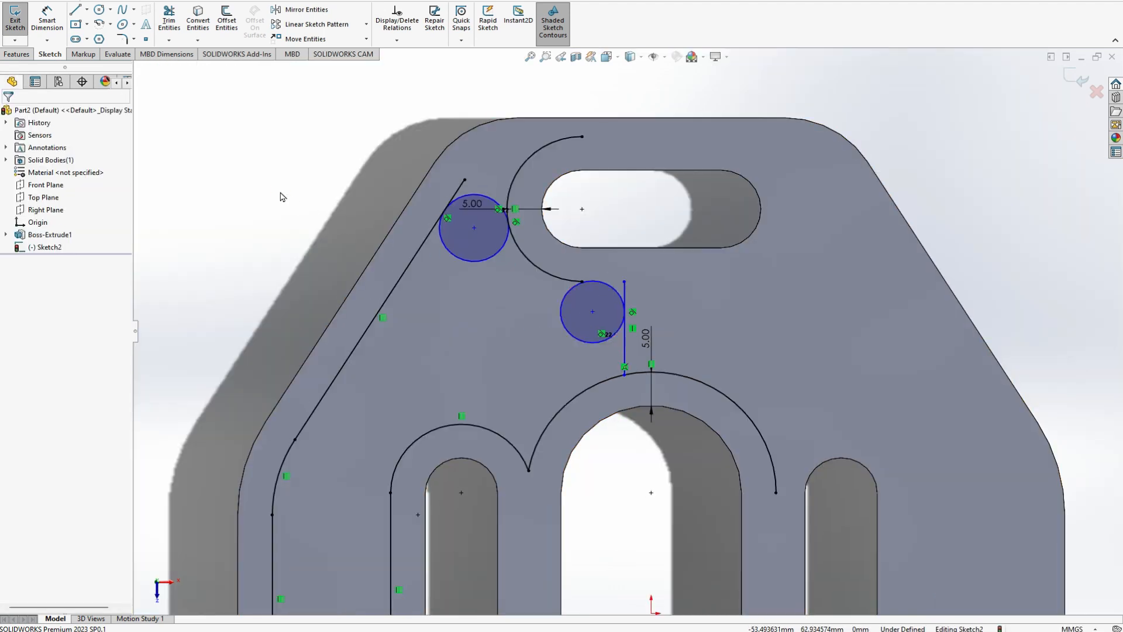
# - Add a Coincident relation between the new circle and the lower endpoint of the top slot's offset arc
pyautogui.click(607, 286)
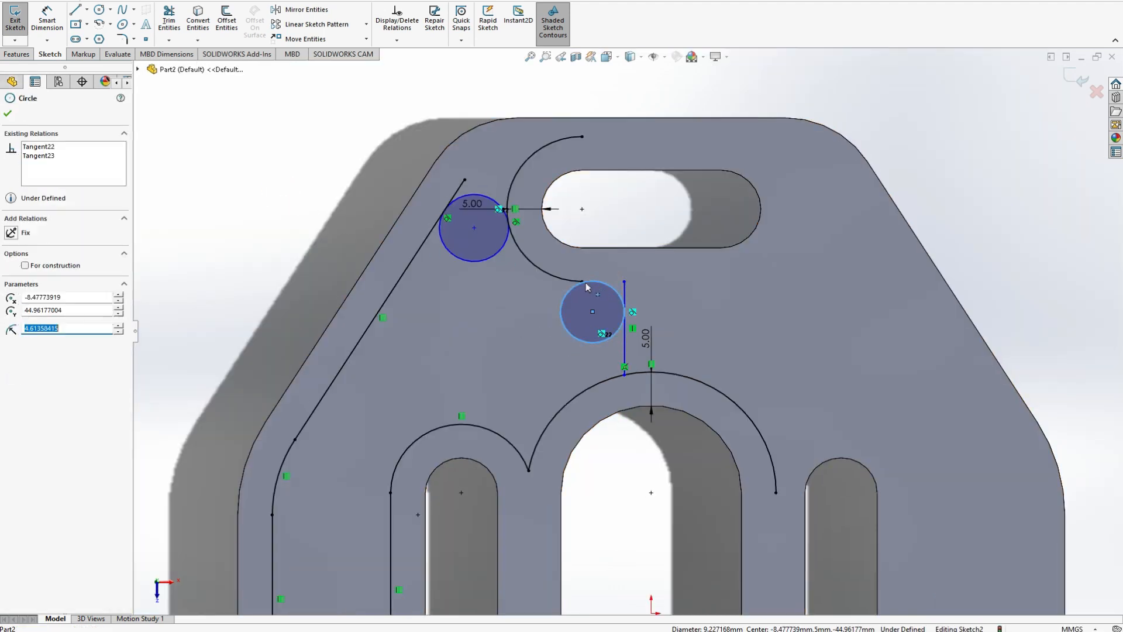
pyautogui.click(583, 283)
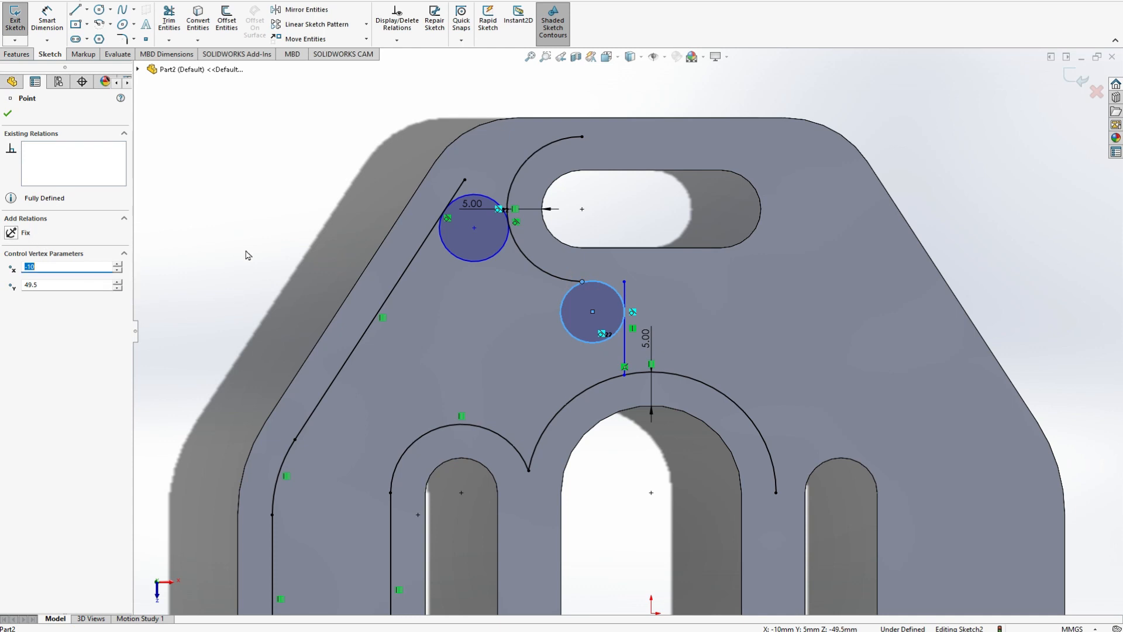
pyautogui.click(292, 246)
pyautogui.scroll(-7, 577, 288)
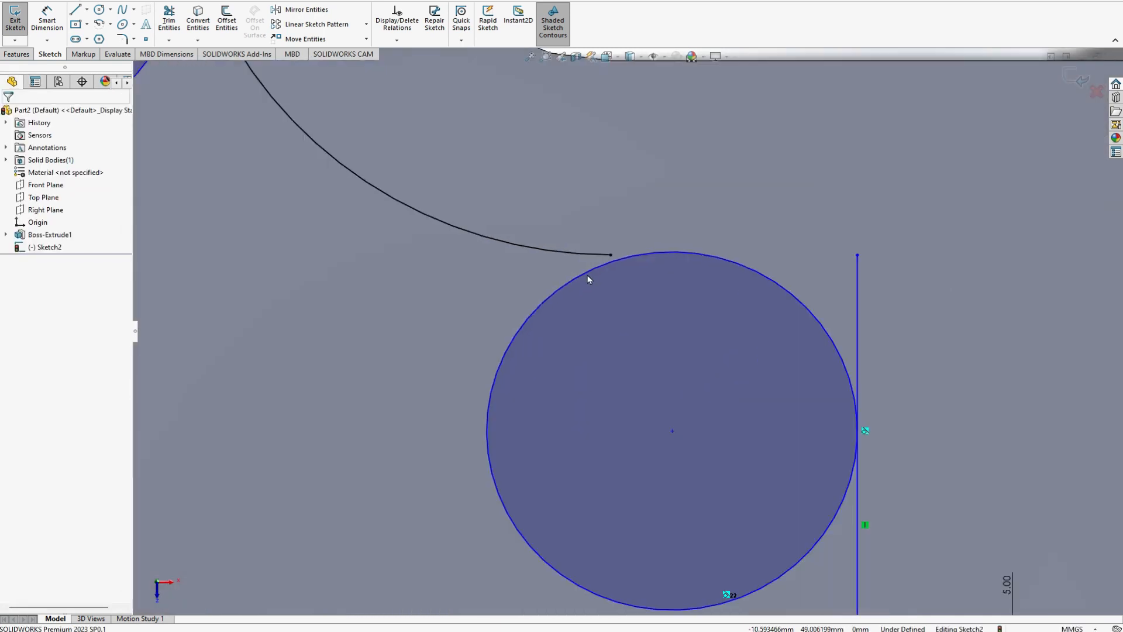
pyautogui.click(611, 255)
pyautogui.keyDown('ctrl'); pyautogui.click(647, 254); pyautogui.keyUp('ctrl')
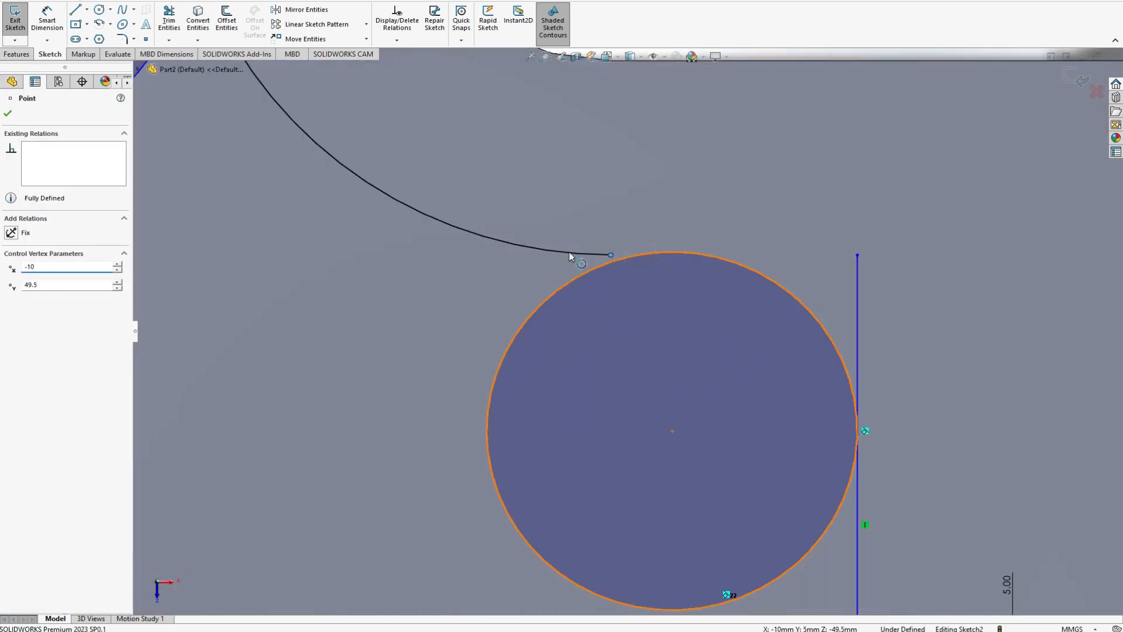
pyautogui.click(14, 310)
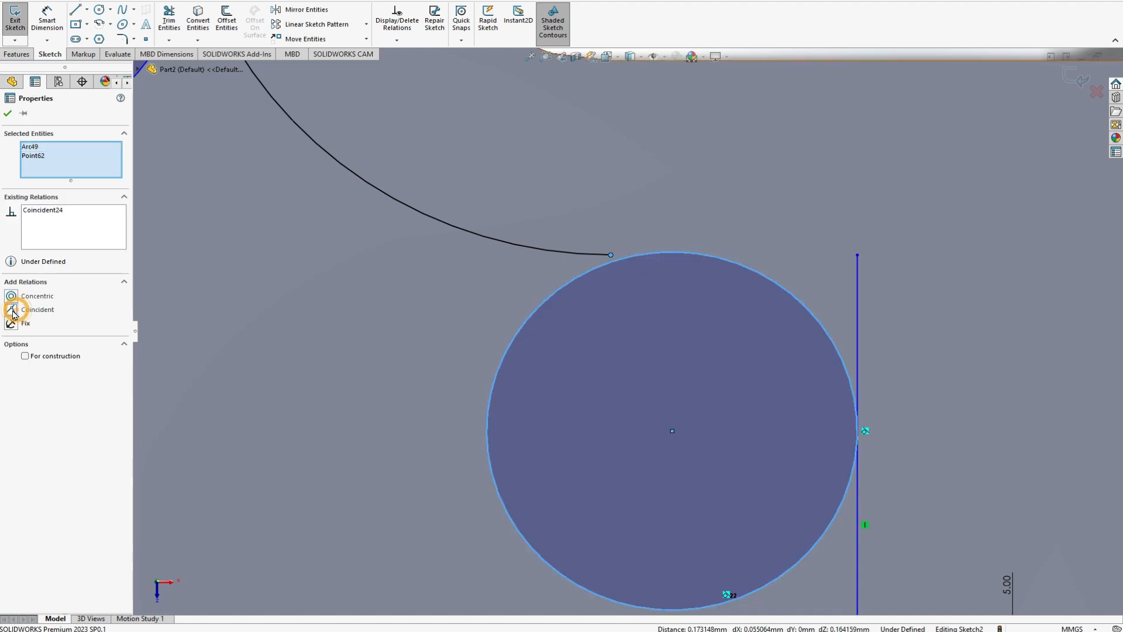
pyautogui.scroll(4, 346, 253)
pyautogui.scroll(2, 429, 257)
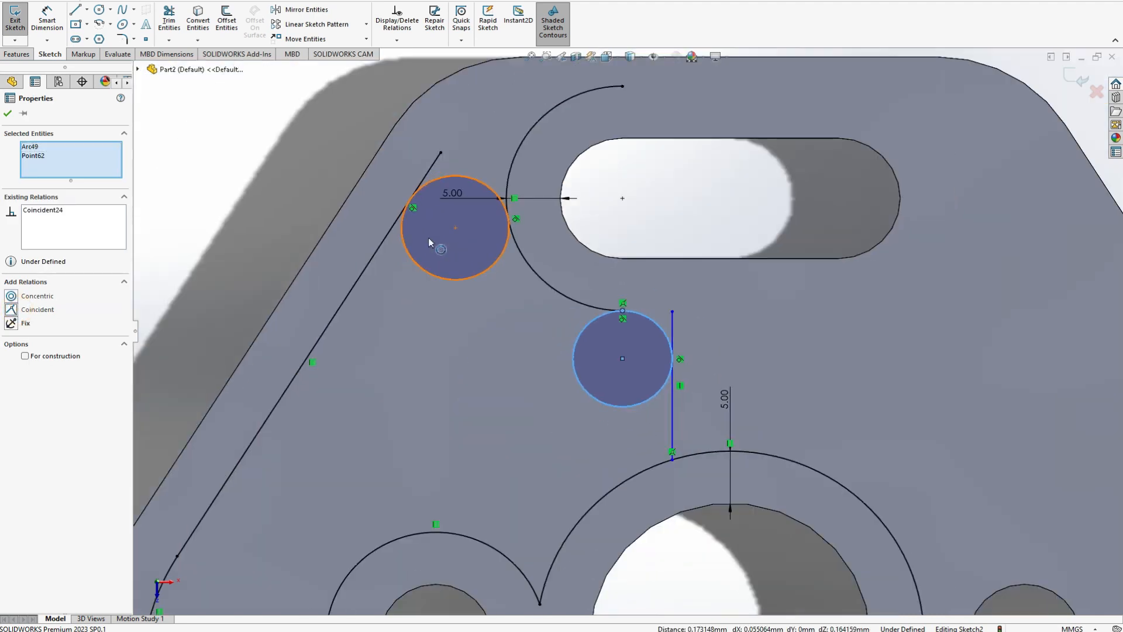
pyautogui.click(221, 148)
# - Trim the two upper circles and the surplus line and arc ends, leaving rounded corners in the upper pocket outline
pyautogui.click(169, 17)
pyautogui.moveTo(526, 155); pyautogui.dragTo(410, 155)
pyautogui.moveTo(660, 302); pyautogui.dragTo(679, 332)
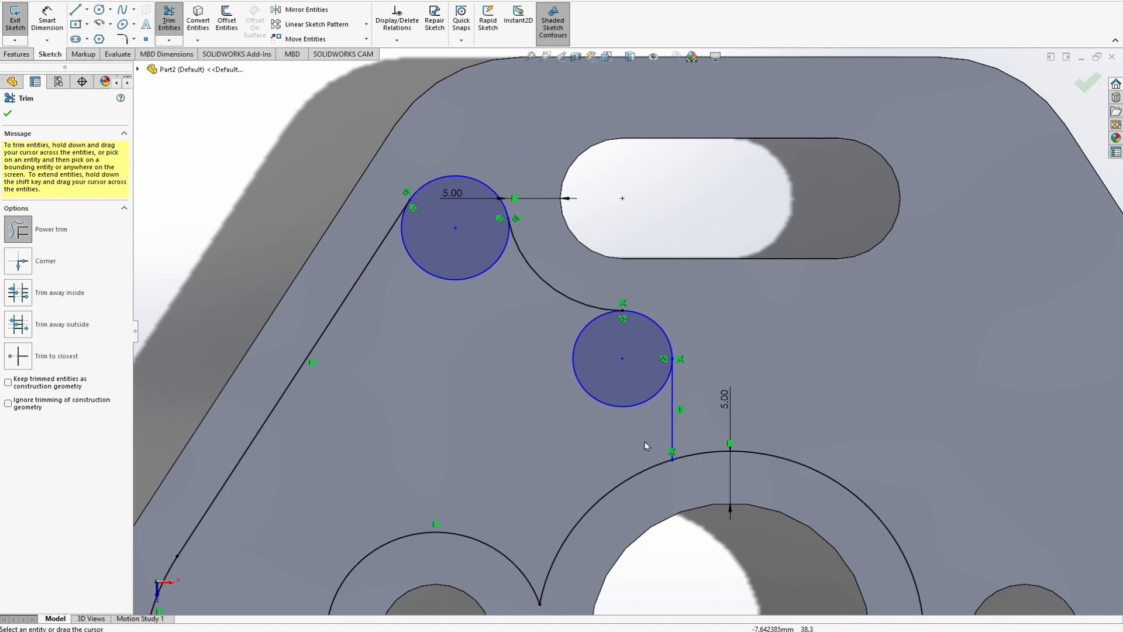
pyautogui.moveTo(727, 469); pyautogui.dragTo(714, 436)
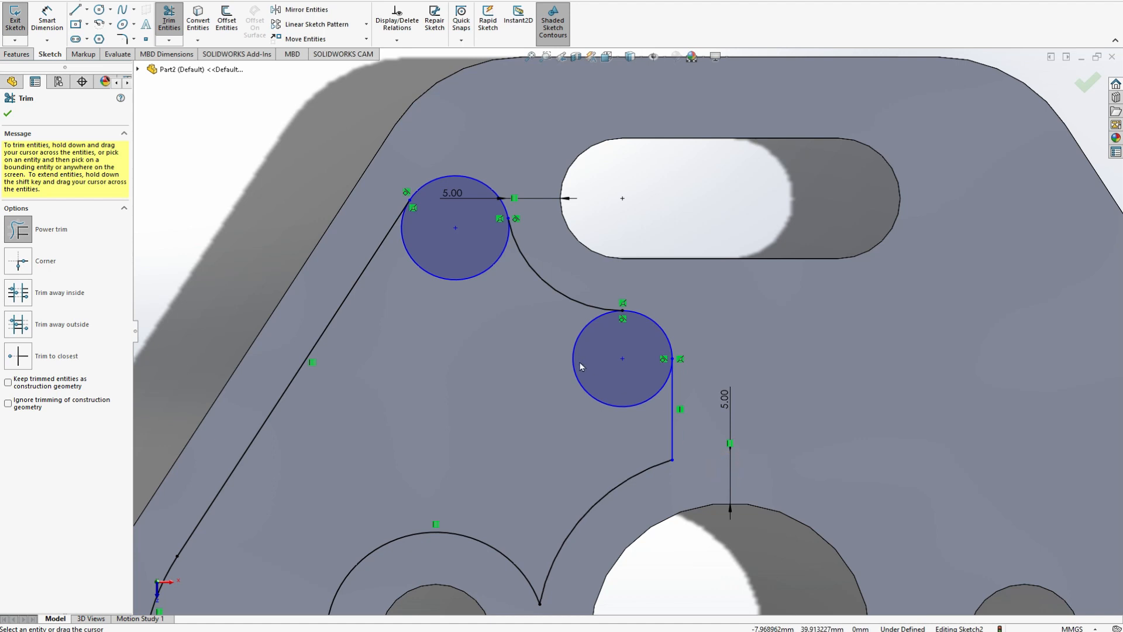
pyautogui.moveTo(447, 288)
pyautogui.mouseDown()
pyautogui.moveTo(490, 326)
pyautogui.moveTo(640, 387)
pyautogui.mouseUp()
pyautogui.scroll(5, 640, 388)
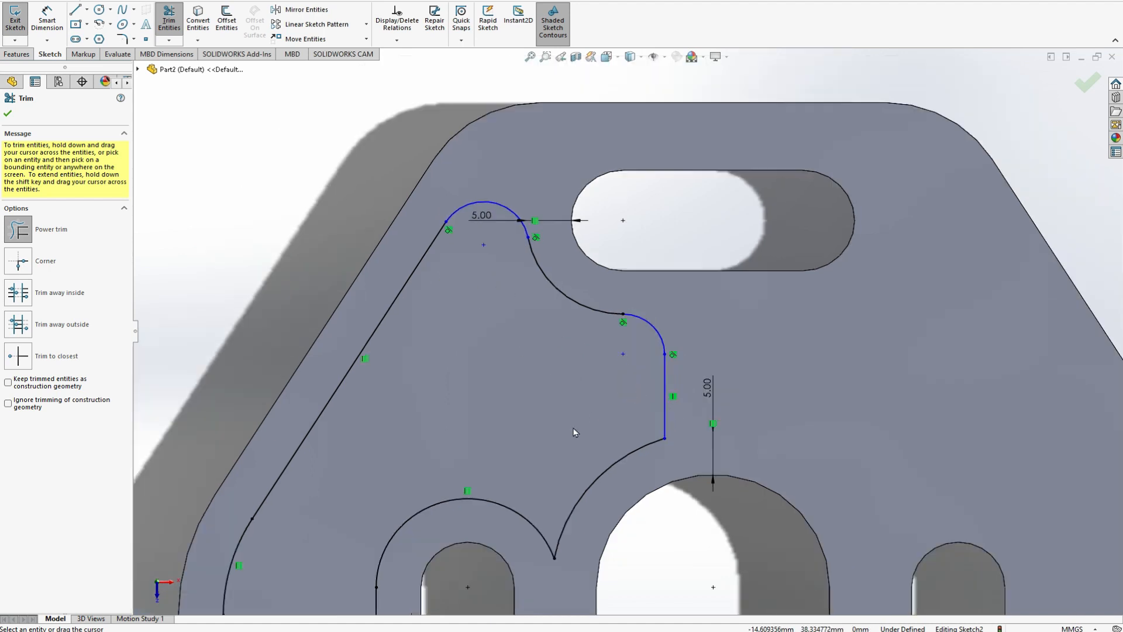
# - Trim the lower 10 mm circle and the surplus slot offset arcs beside it to close the left pocket outline
pyautogui.scroll(-3, 595, 520)
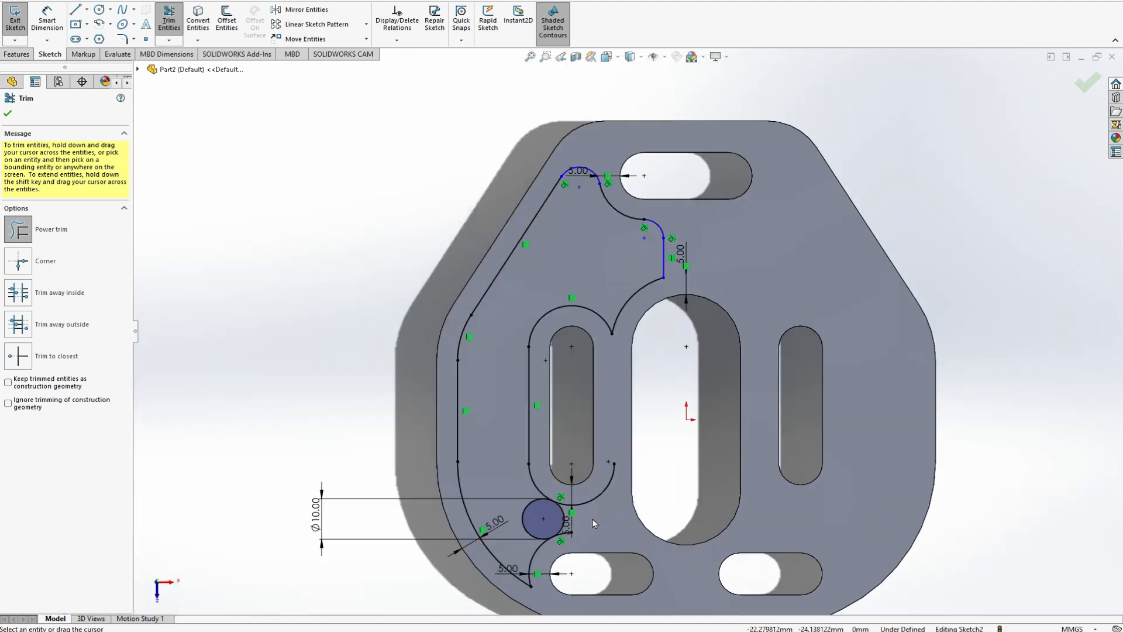
pyautogui.moveTo(591, 515)
pyautogui.mouseDown()
pyautogui.moveTo(588, 485)
pyautogui.moveTo(563, 538)
pyautogui.mouseUp()
pyautogui.moveTo(496, 546); pyautogui.dragTo(521, 512)
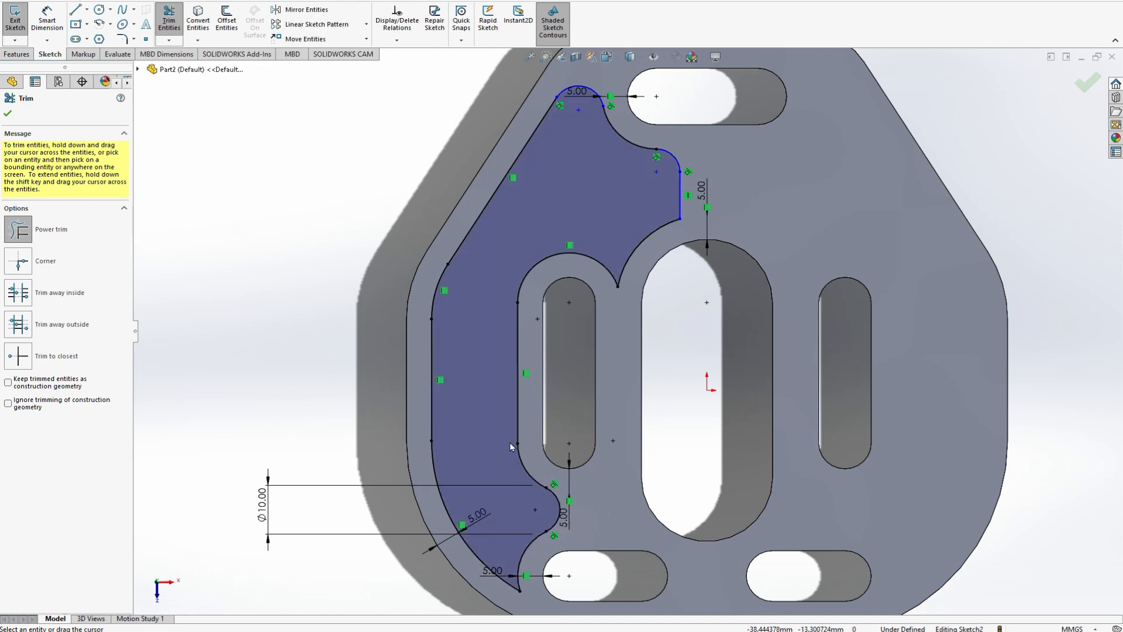
# - Add 5 mm sketch fillets at the pocket's lower tip, the cusp between the two slot arcs and the vertical line's lower corner
pyautogui.click(122, 38)
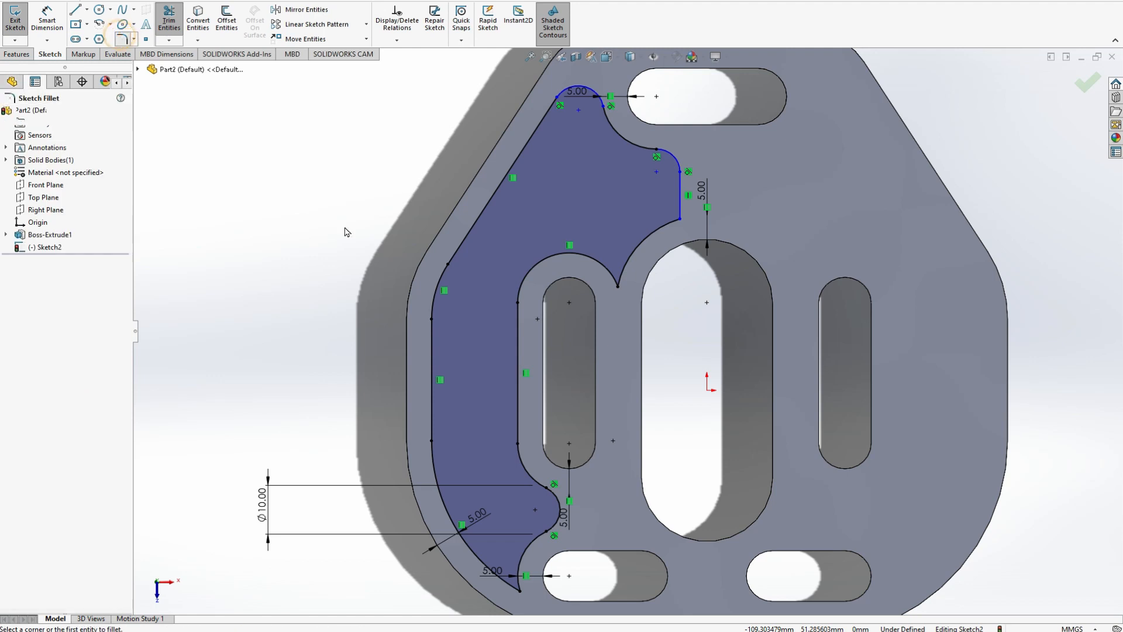
pyautogui.write('5.000000mm')
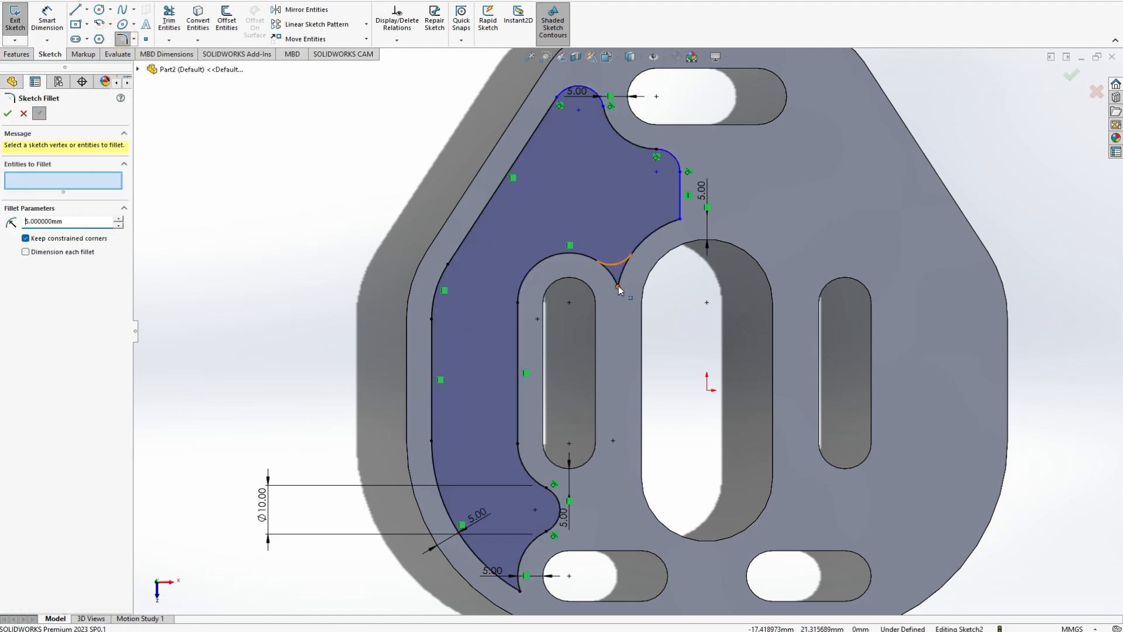
pyautogui.click(618, 287)
pyautogui.click(680, 219)
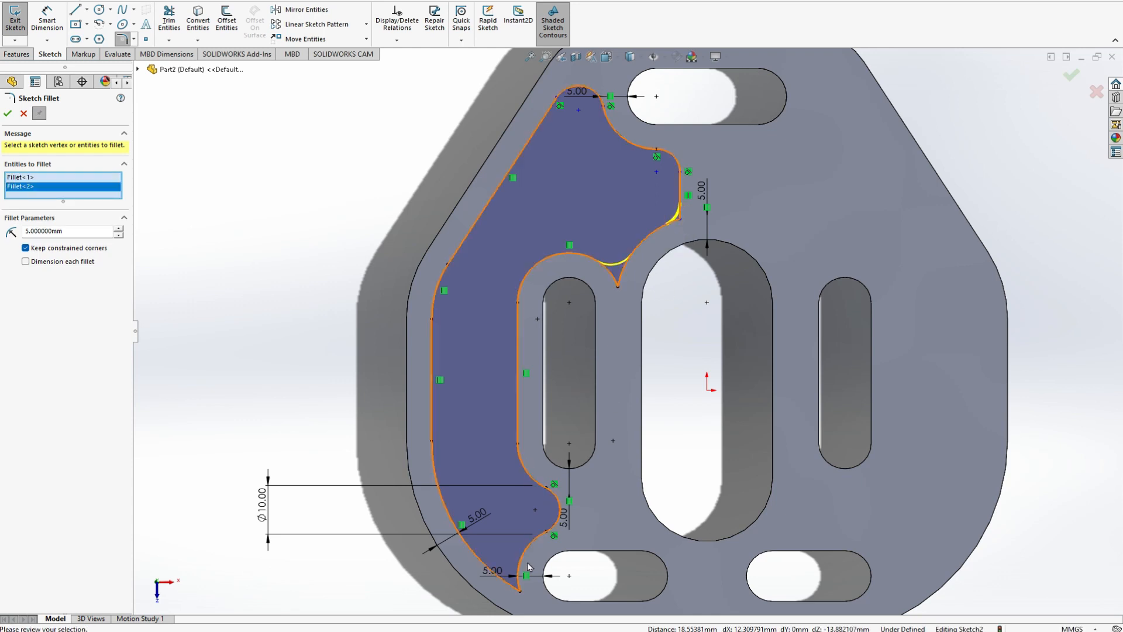
pyautogui.click(519, 589)
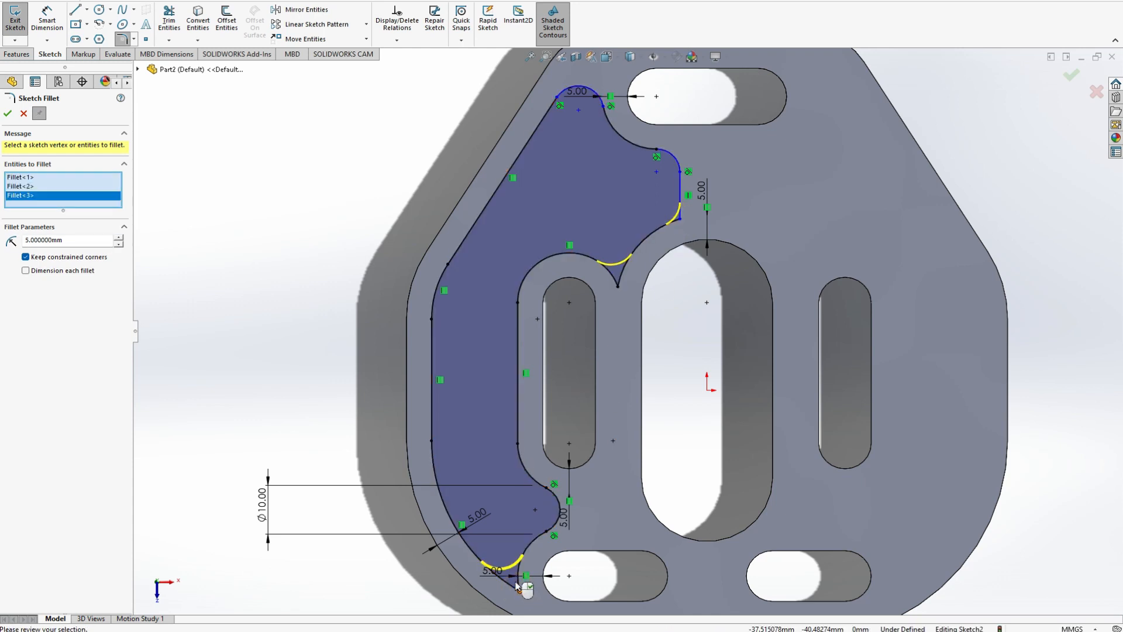
pyautogui.click(7, 113)
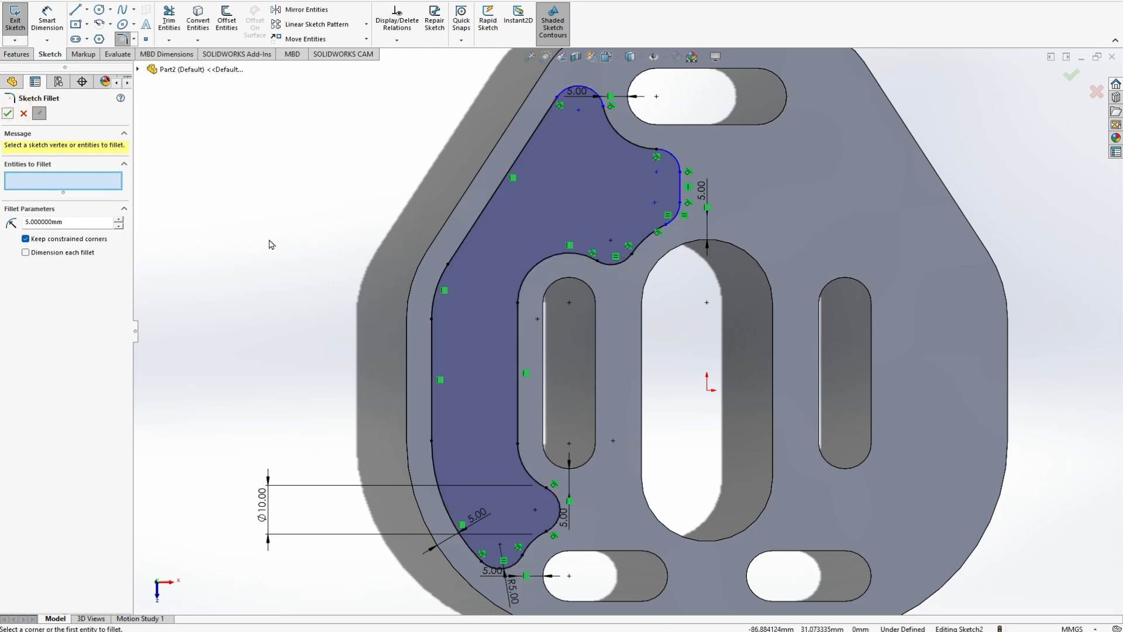
pyautogui.click(7, 113)
pyautogui.click(260, 246)
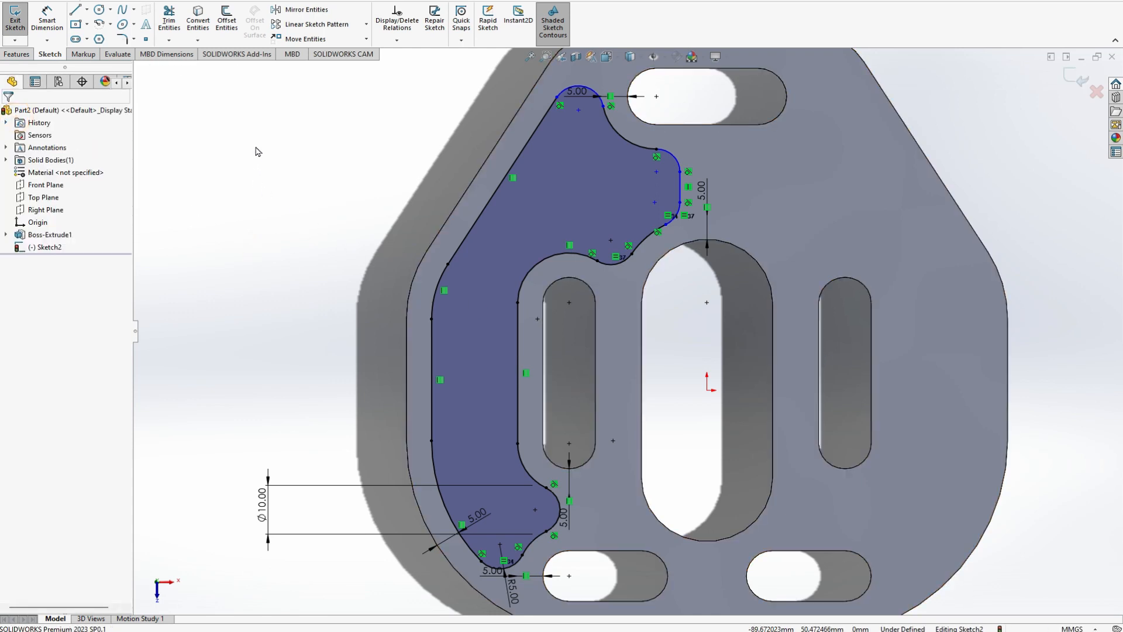
# - Mirror the complete left pocket outline about the Right Plane, keeping the original
pyautogui.click(291, 11)
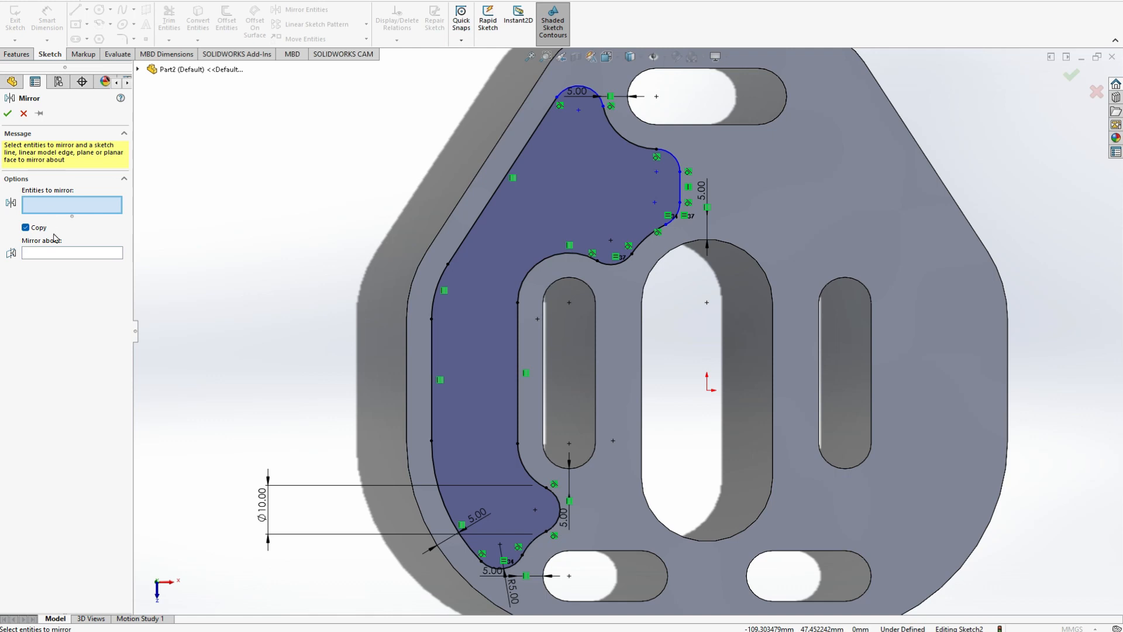
pyautogui.click(510, 254)
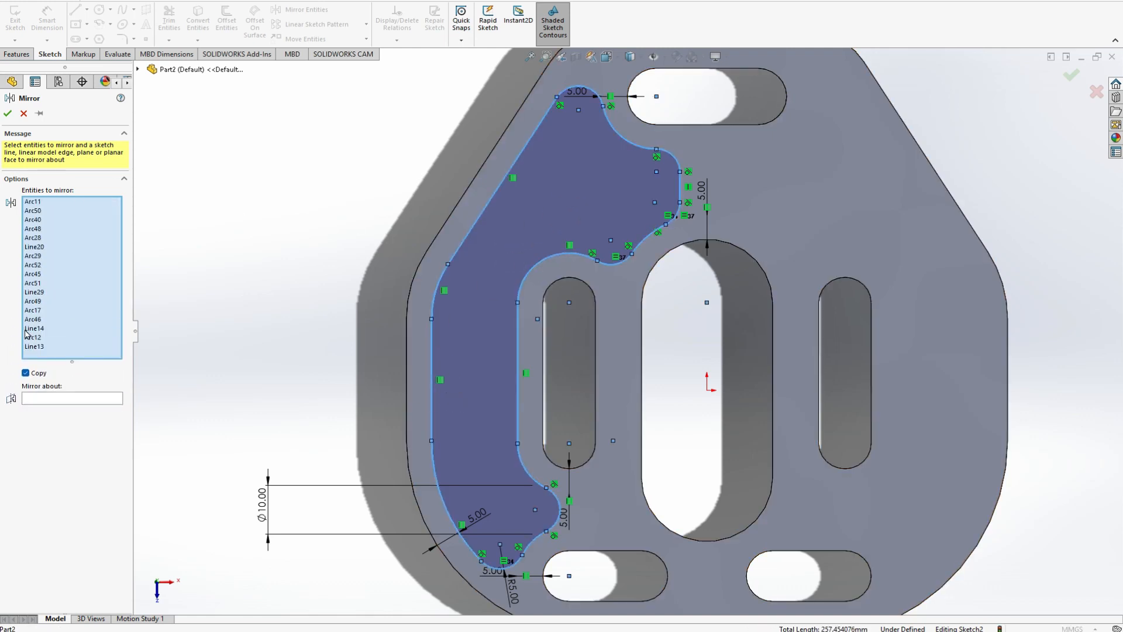
pyautogui.click(63, 398)
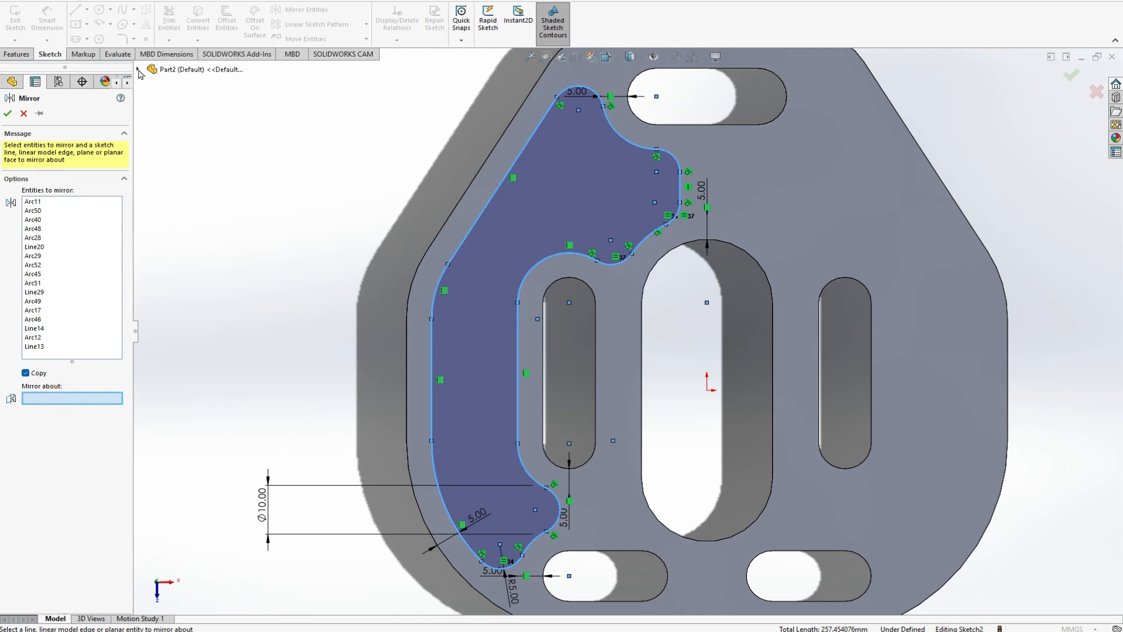
pyautogui.click(191, 169)
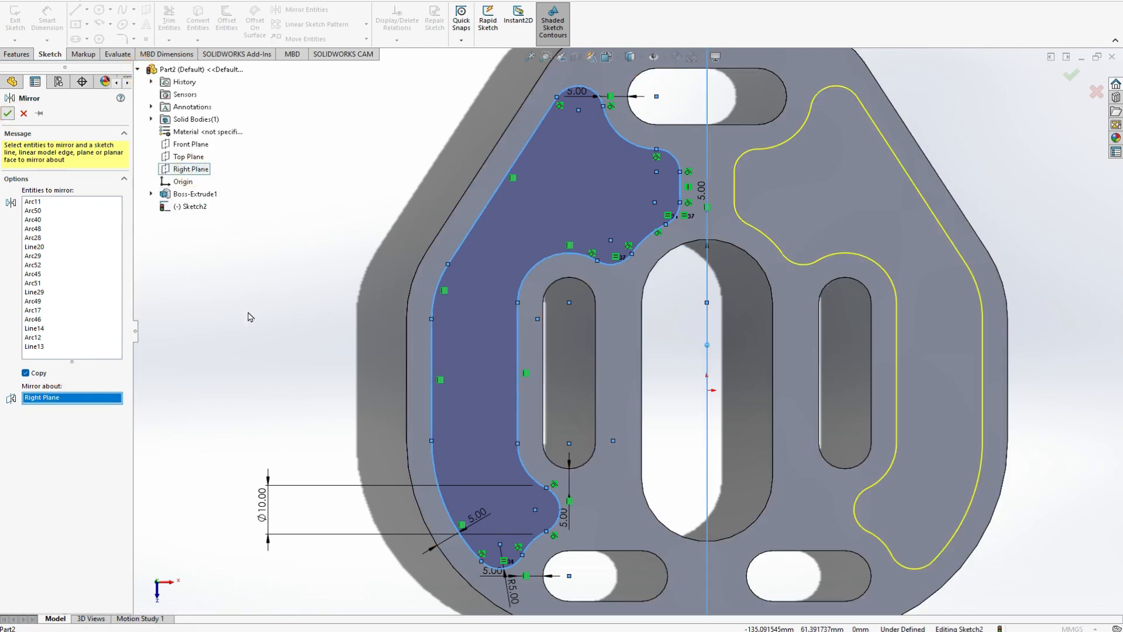
pyautogui.press('Return')
pyautogui.scroll(-2, 289, 326)
pyautogui.scroll(5, 309, 315)
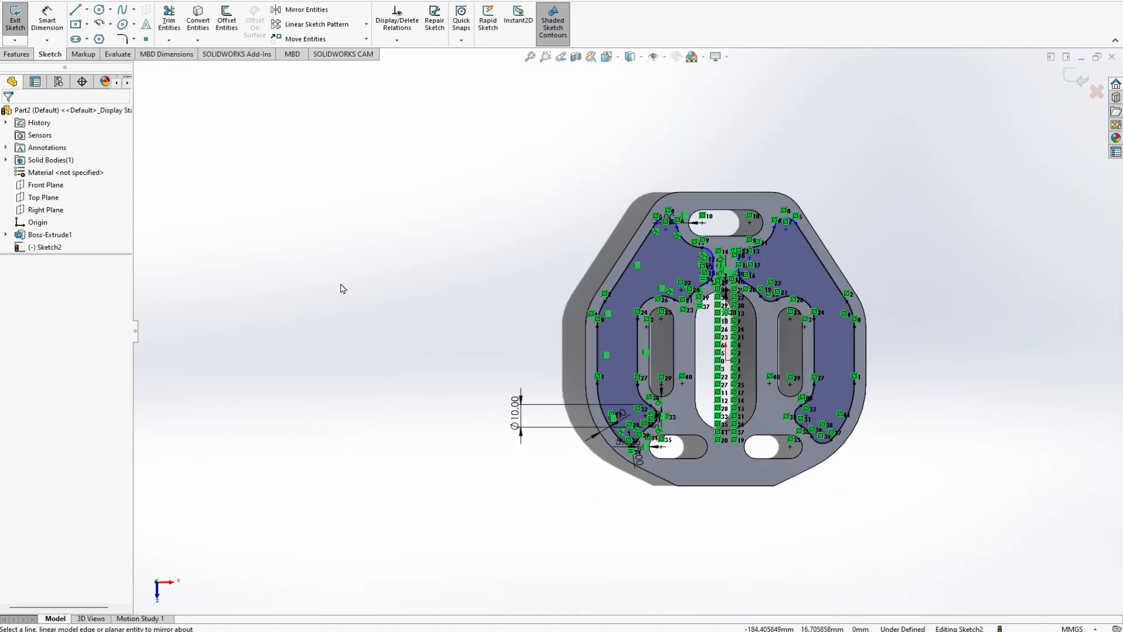
pyautogui.click(530, 57)
# - Compare the sketch with the reference drawing and examine the radii around the two narrow vertical slots
pyautogui.hotkey('alt', 'Tab')
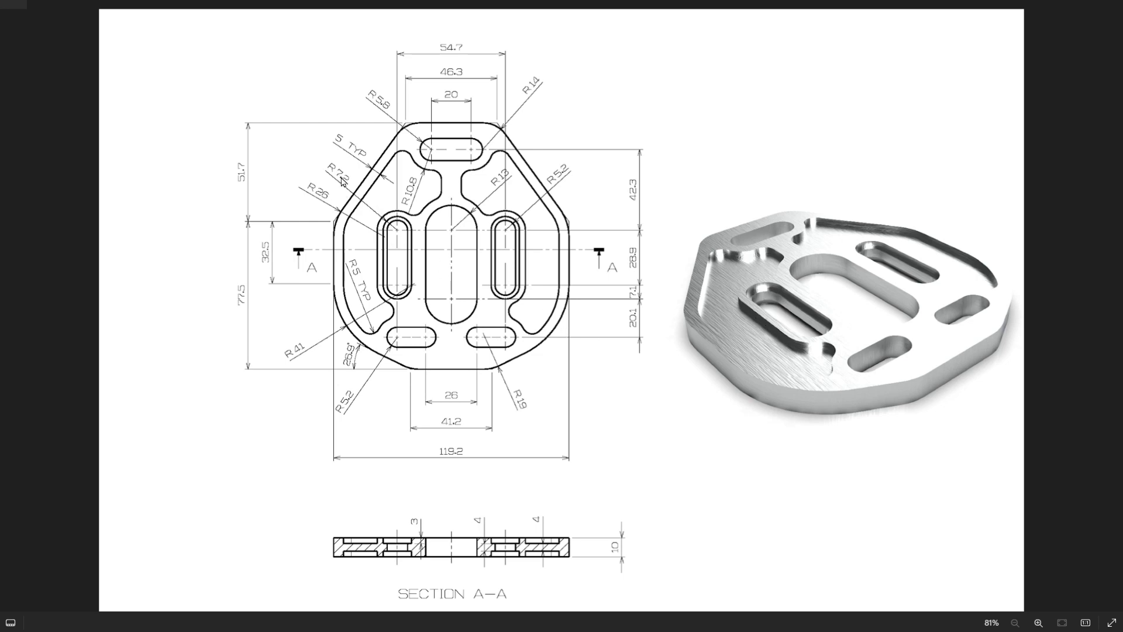
pyautogui.hotkey('alt', 'Tab')
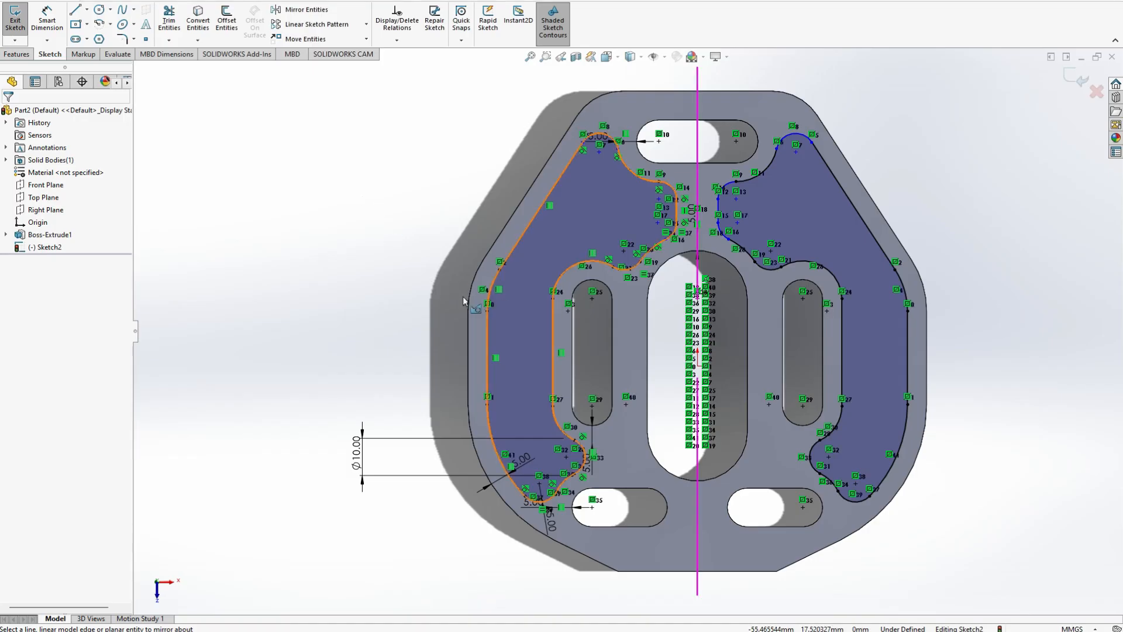
pyautogui.hotkey('alt', 'Tab')
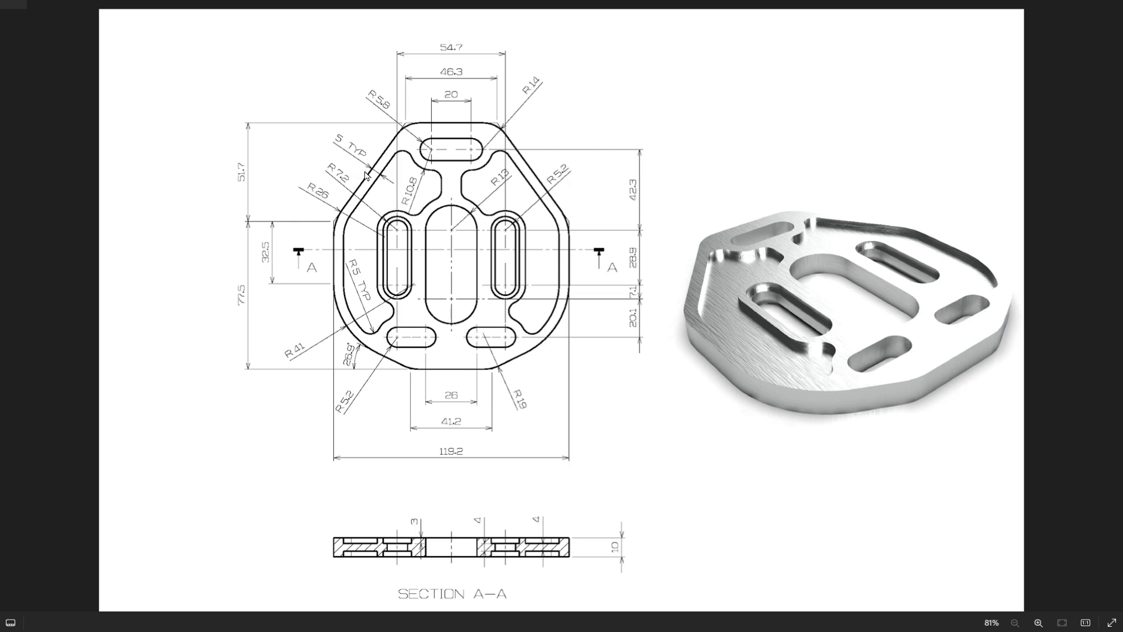
pyautogui.hotkey('alt', 'Tab')
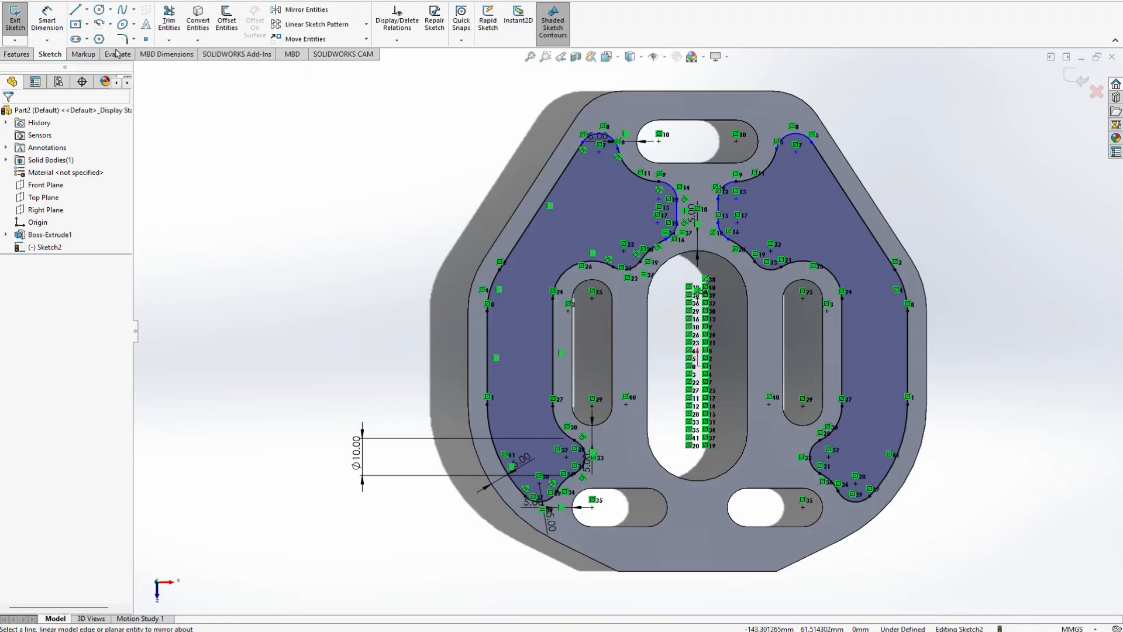
pyautogui.hotkey('alt', 'Tab')
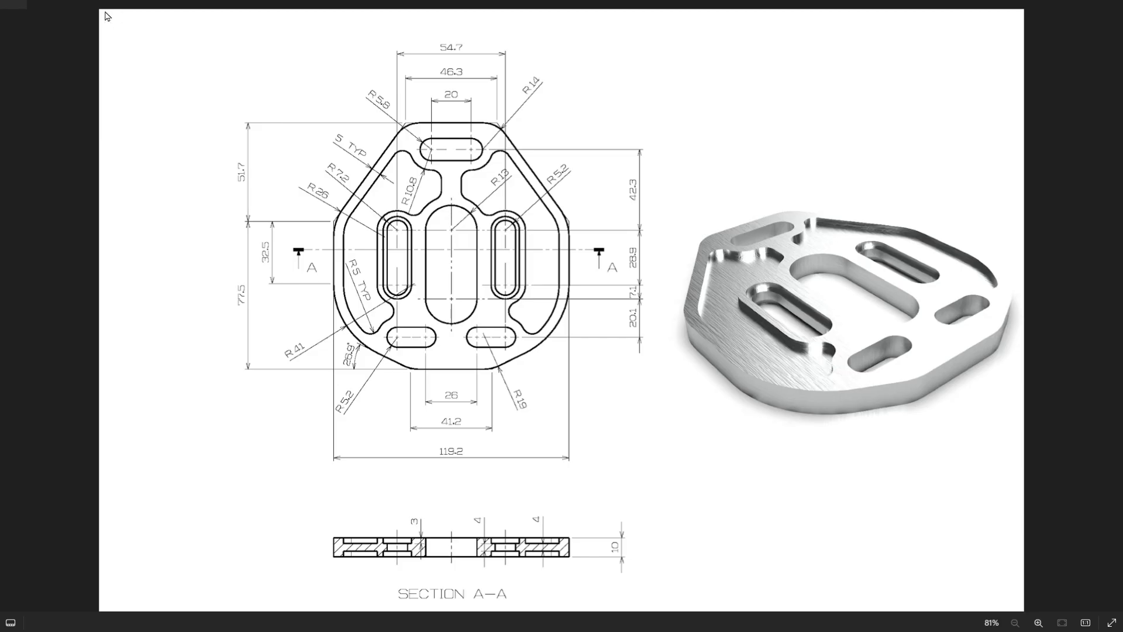
pyautogui.hotkey('alt', 'Tab')
# - Offset the complete edge loop of the left narrow vertical slot outward by 2 mm
pyautogui.click(226, 23)
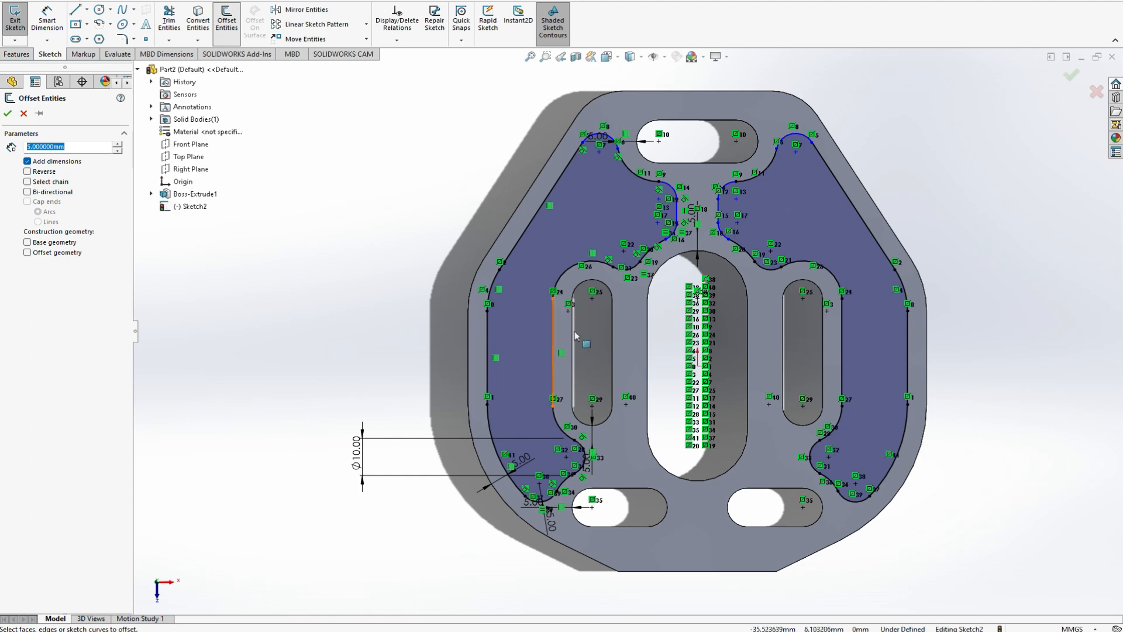
pyautogui.write('2')
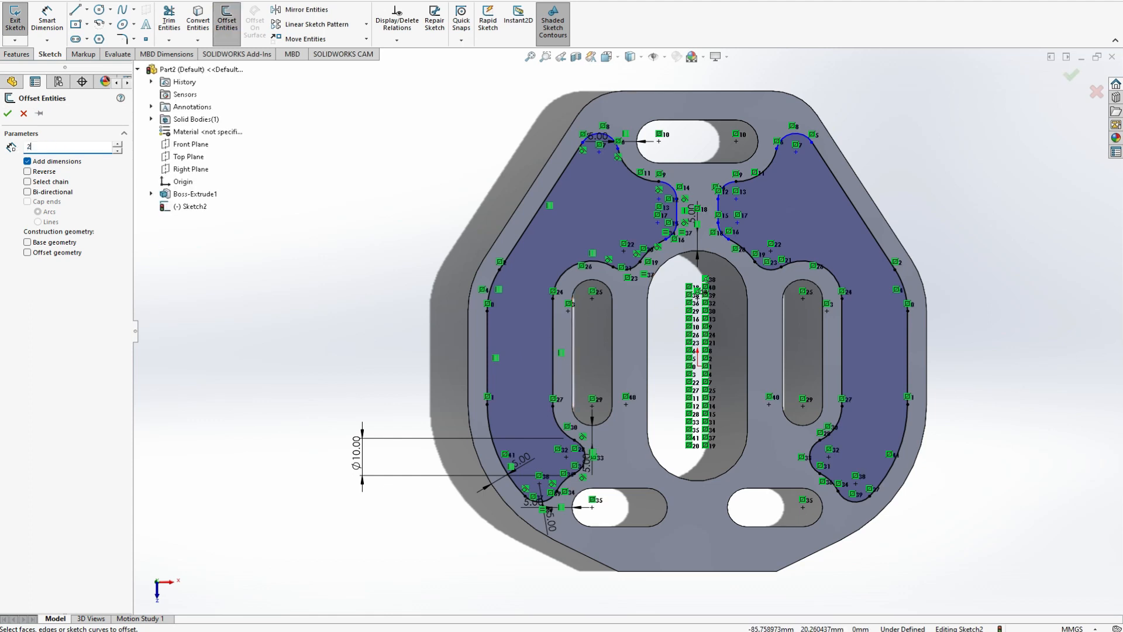
pyautogui.click(584, 325)
pyautogui.click(573, 336)
pyautogui.click(578, 286)
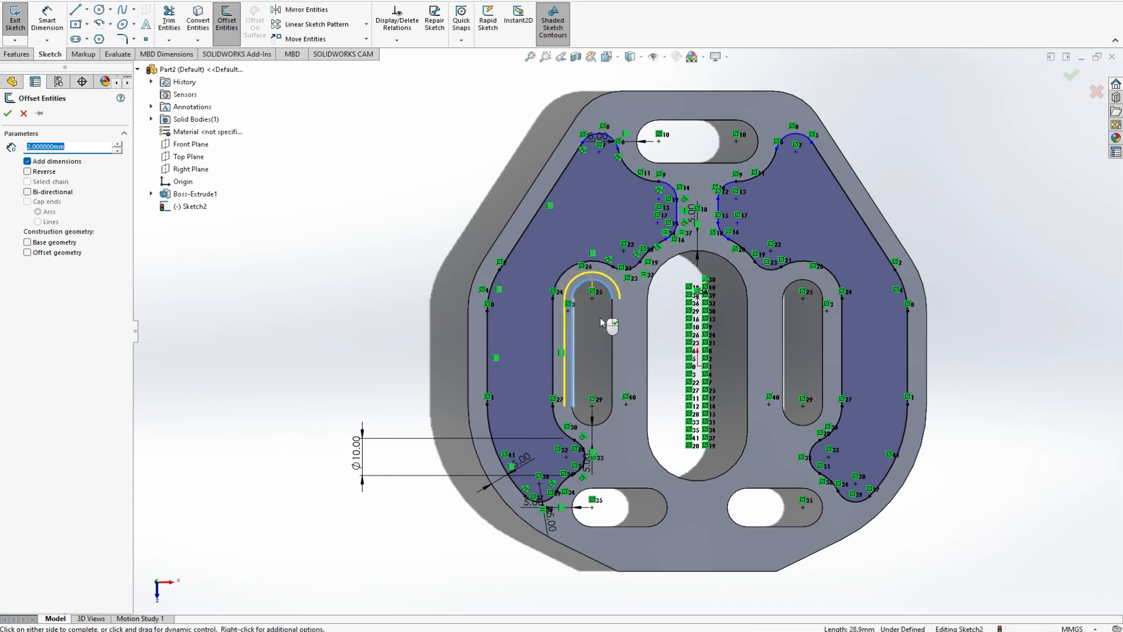
pyautogui.click(612, 337)
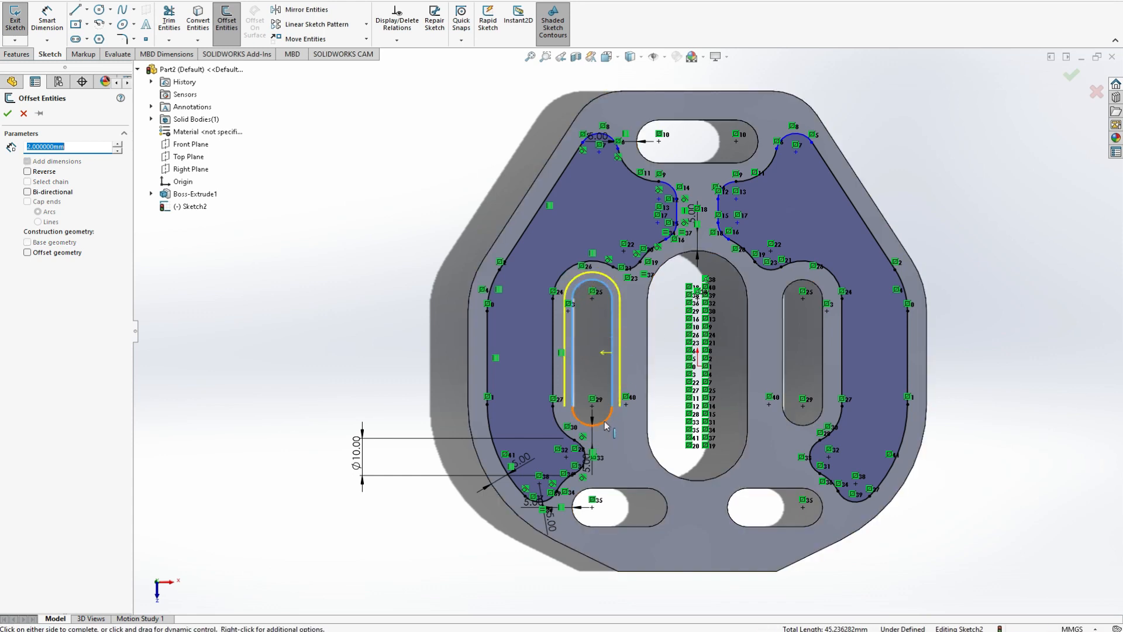
pyautogui.click(606, 419)
pyautogui.click(46, 173)
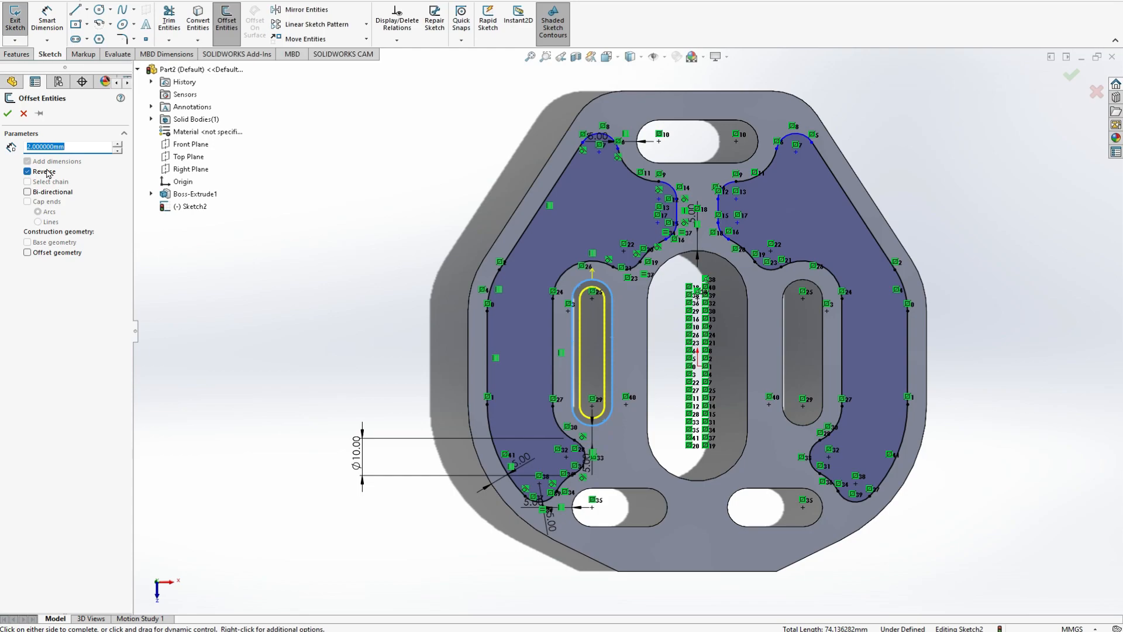
pyautogui.hotkey('alt', 'Tab')
pyautogui.hotkey('alt', 'Tab')
pyautogui.click(29, 172)
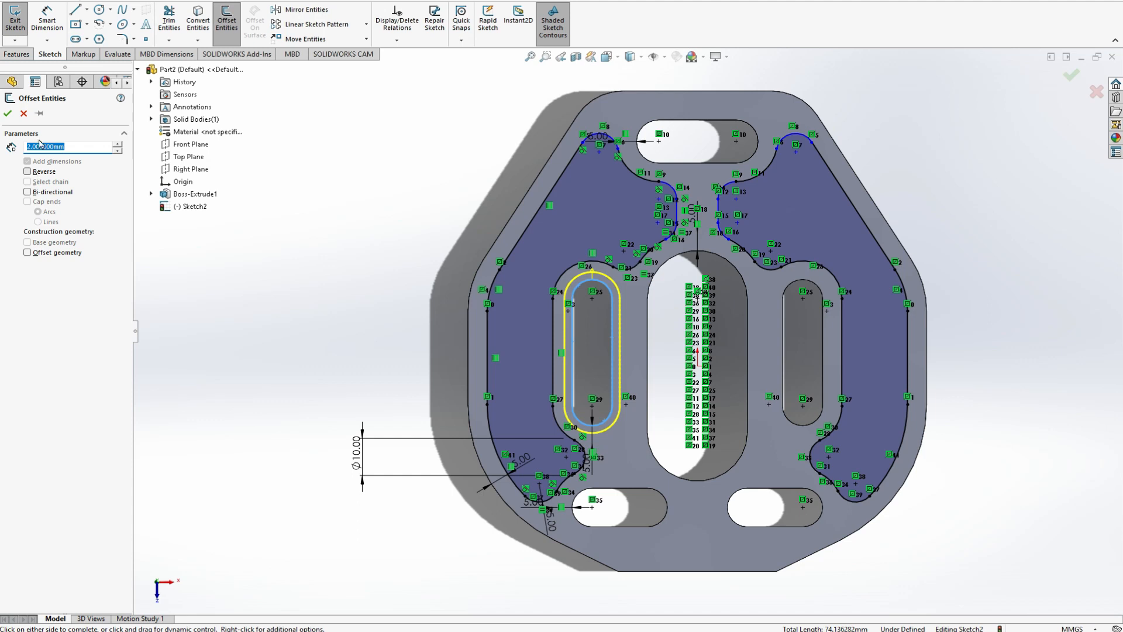
pyautogui.click(8, 113)
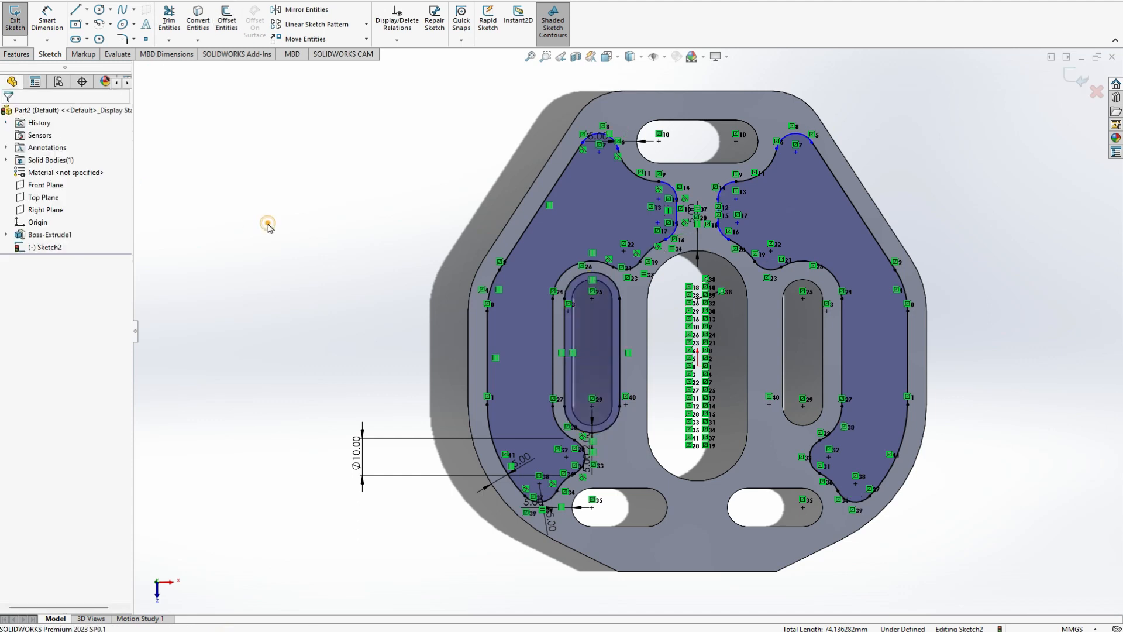
# - Mirror the offset outline around the left narrow slot about the Right Plane, keeping the original
pyautogui.click(303, 10)
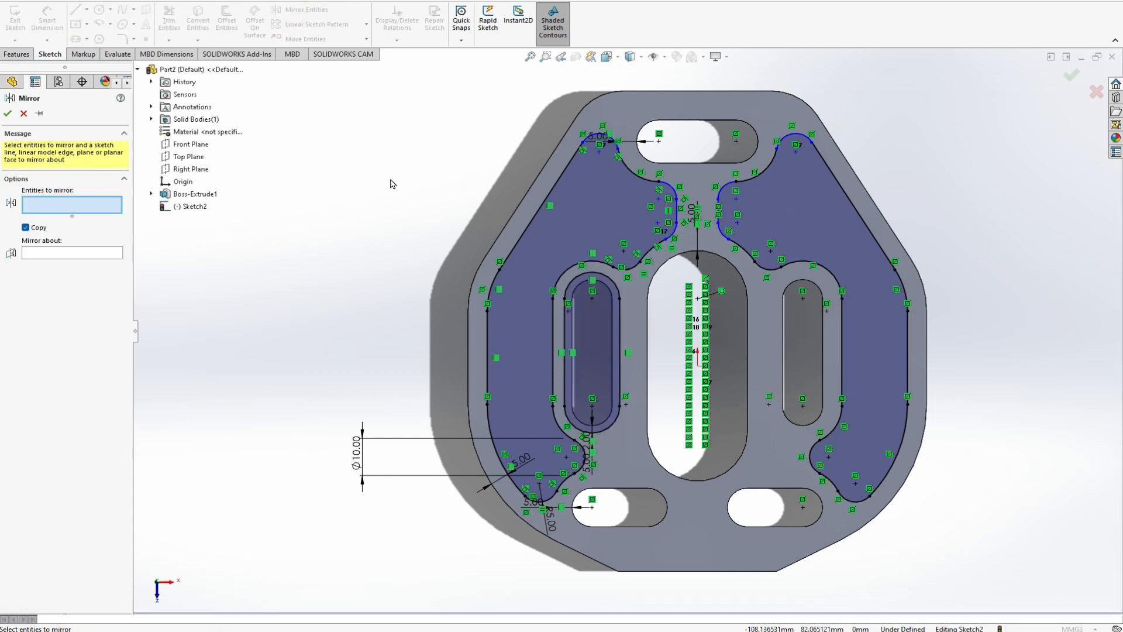
pyautogui.click(620, 336)
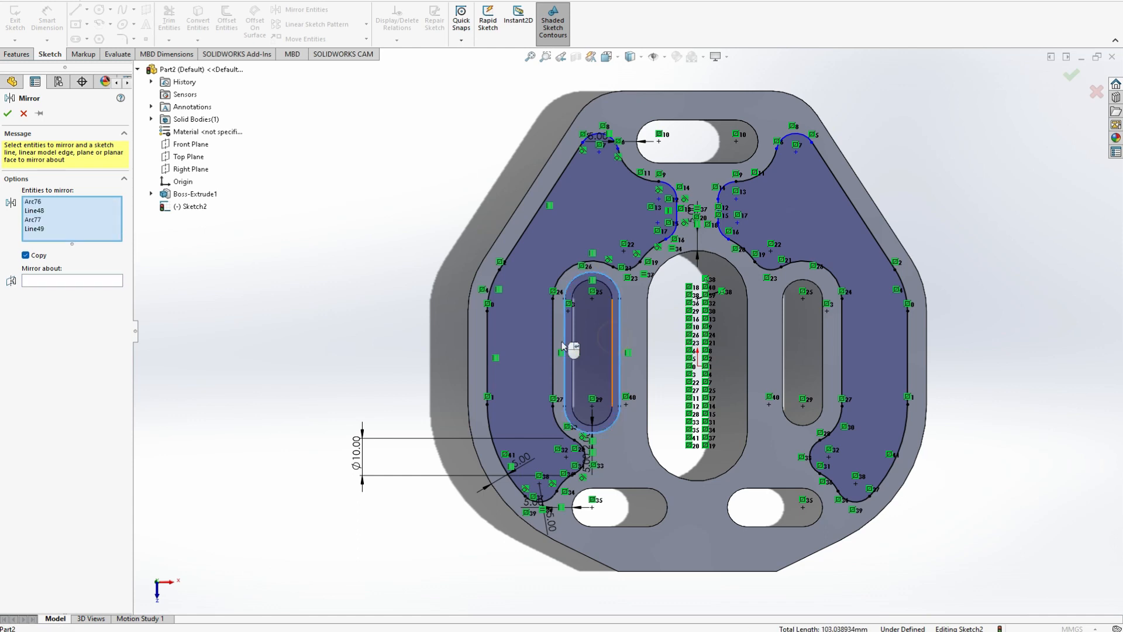
pyautogui.click(84, 280)
pyautogui.click(189, 169)
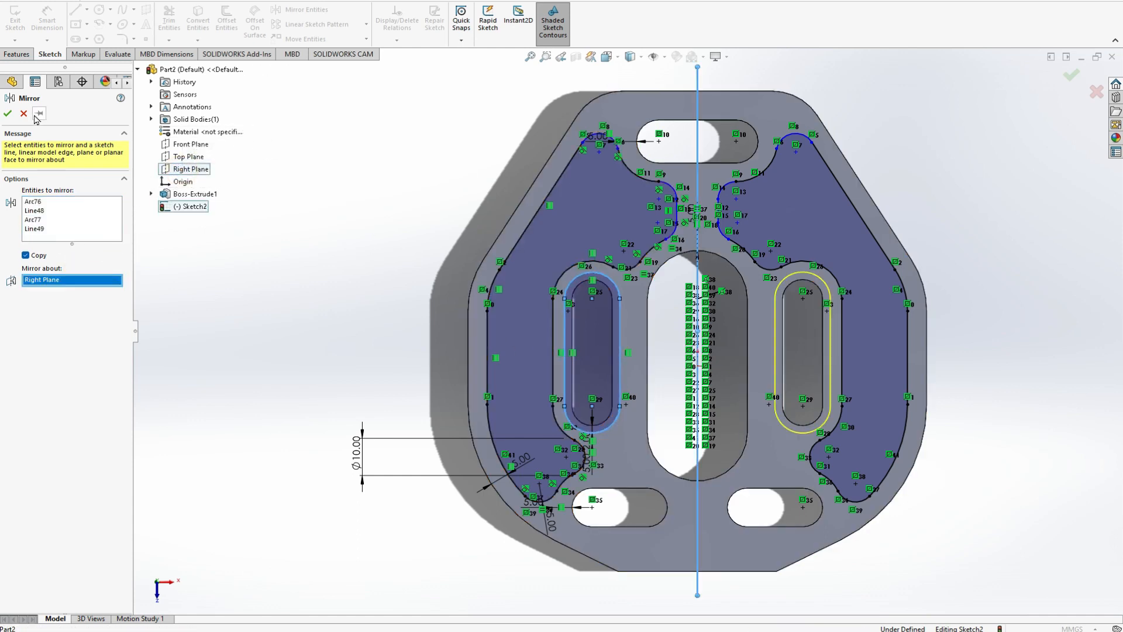
pyautogui.press('Return')
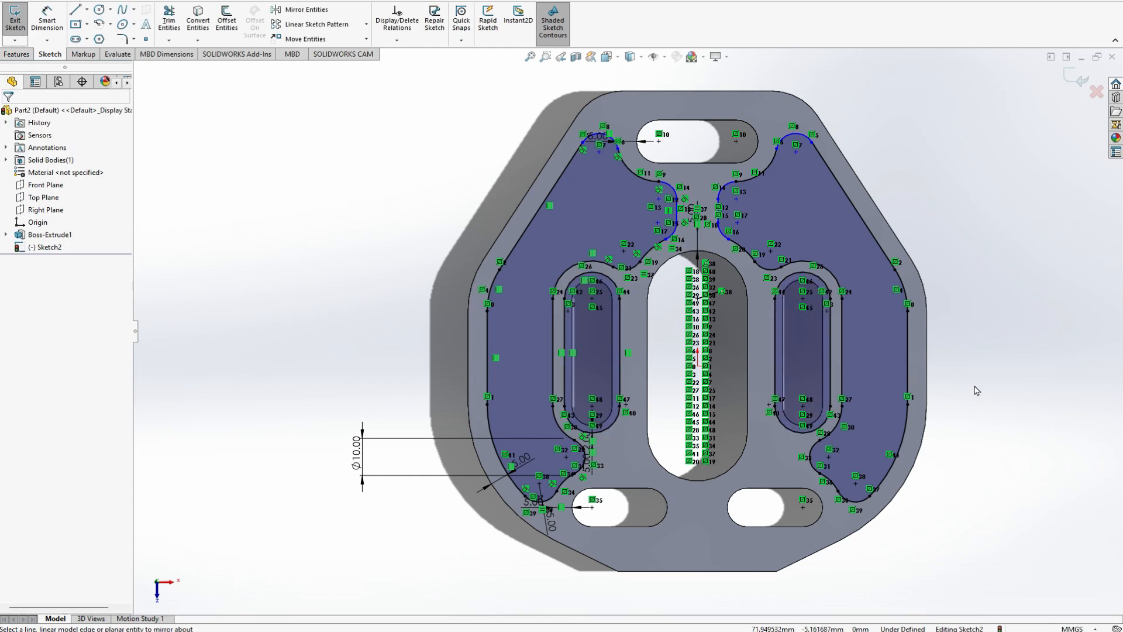
# - Check the pocket depth in the reference drawing's section view and cut-extrude the pocket and slot-recess sketch to a blind depth of 3 mm
pyautogui.hotkey('alt', 'Tab')
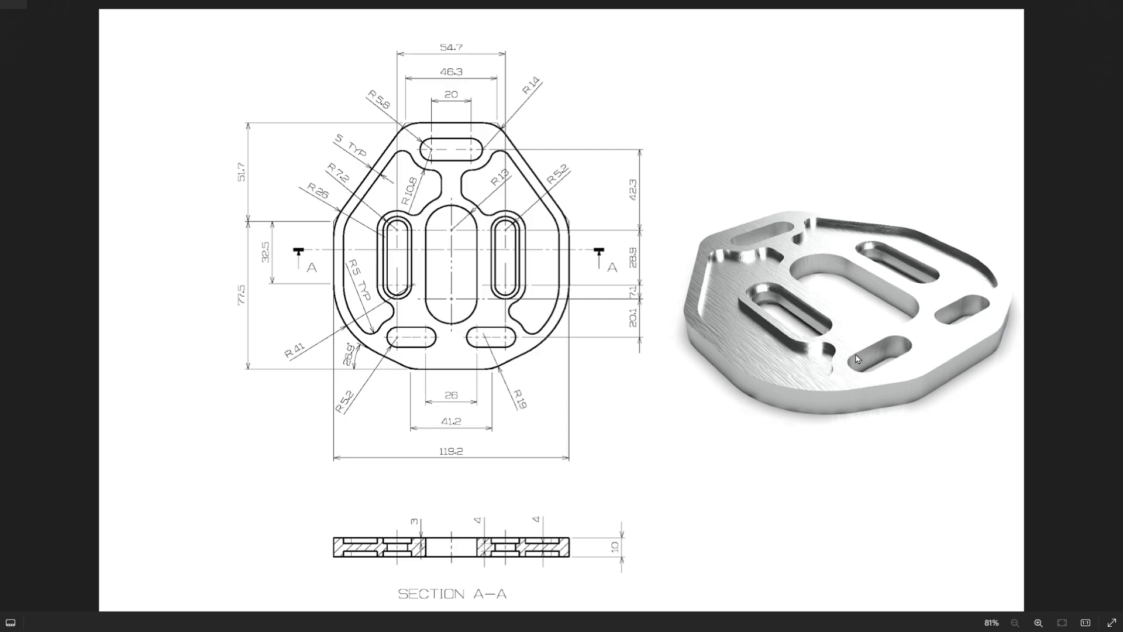
pyautogui.hotkey('alt', 'Tab')
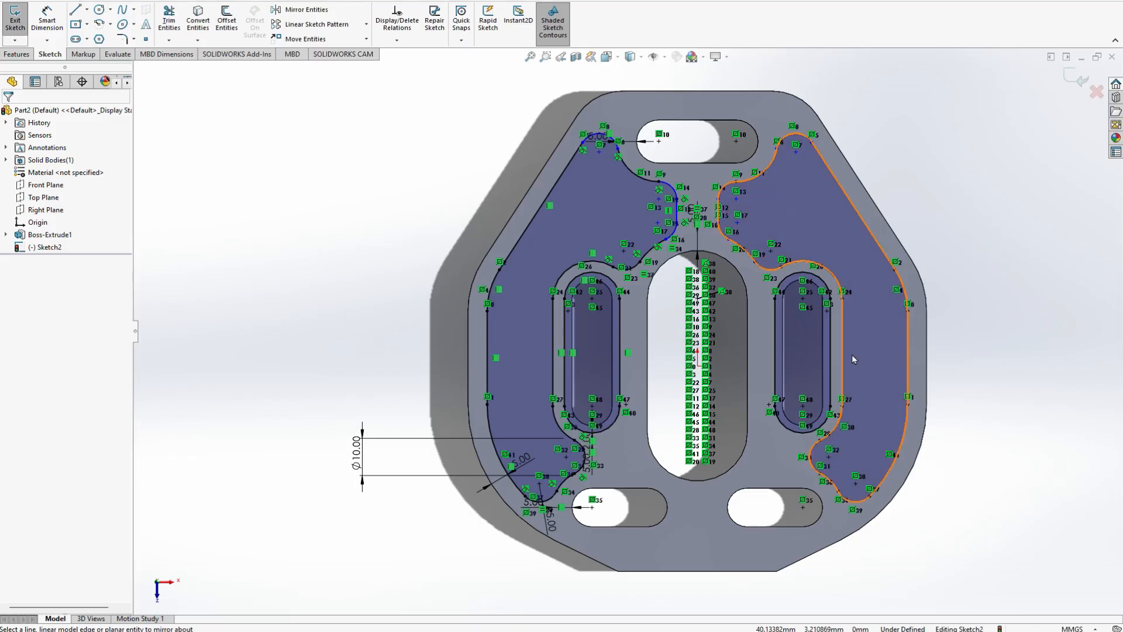
pyautogui.hotkey('ctrl', '7')
pyautogui.click(17, 54)
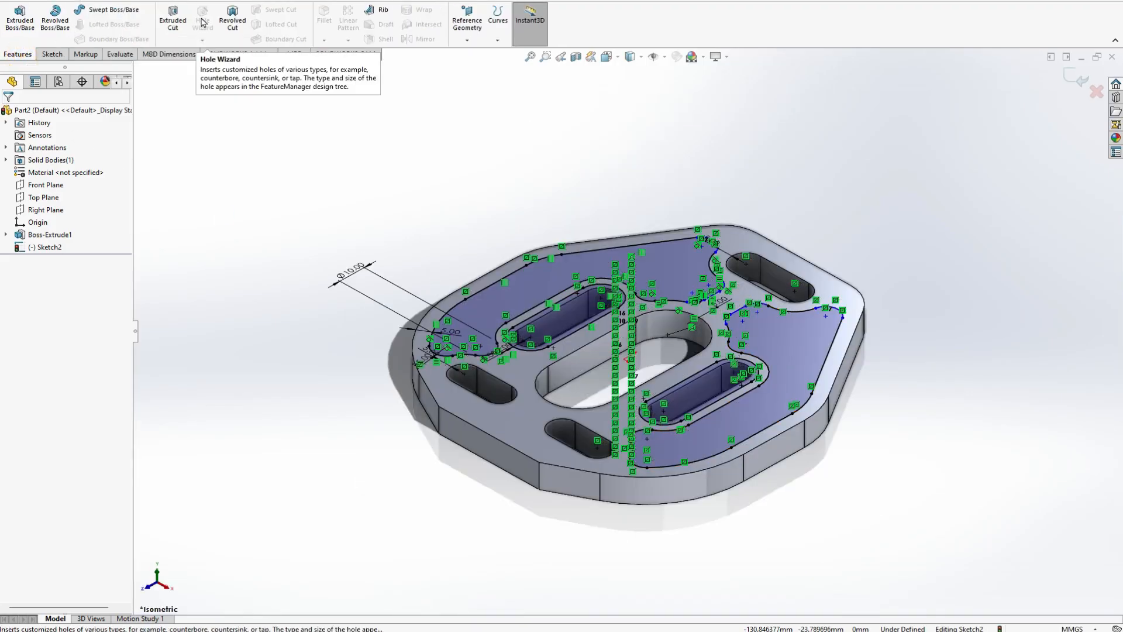
pyautogui.click(173, 21)
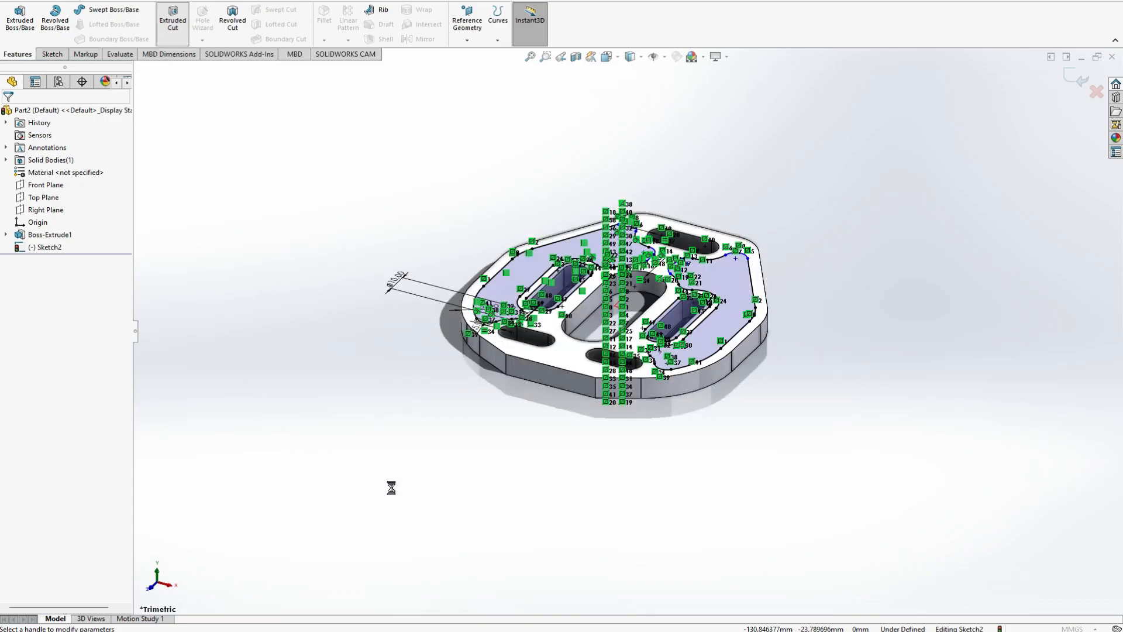
pyautogui.hotkey('alt', 'Tab')
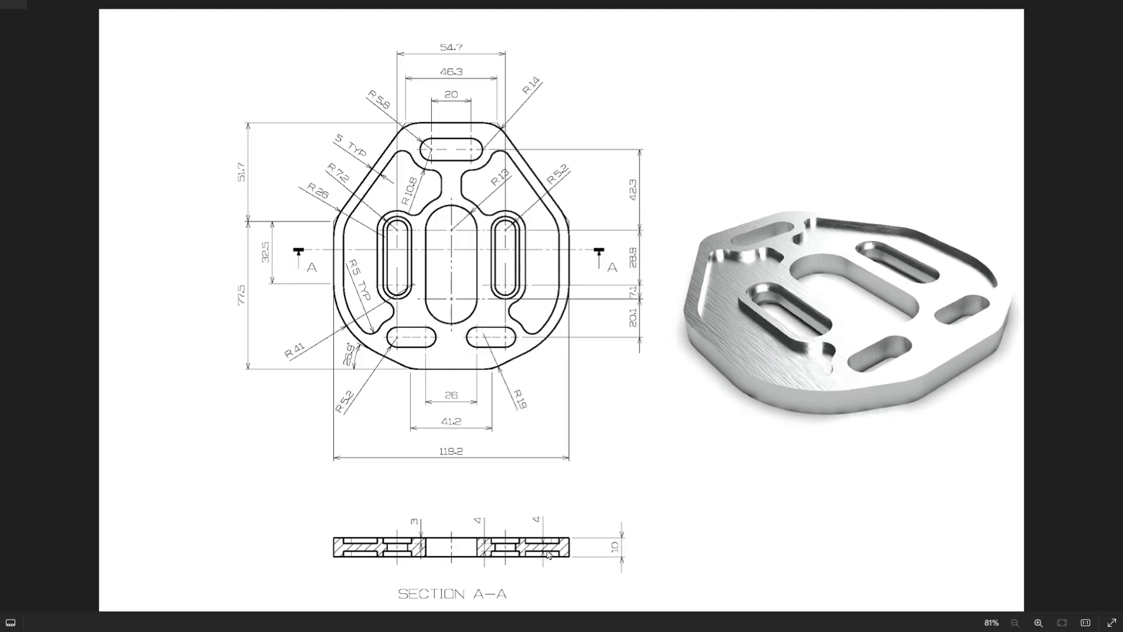
pyautogui.scroll(5, 493, 571)
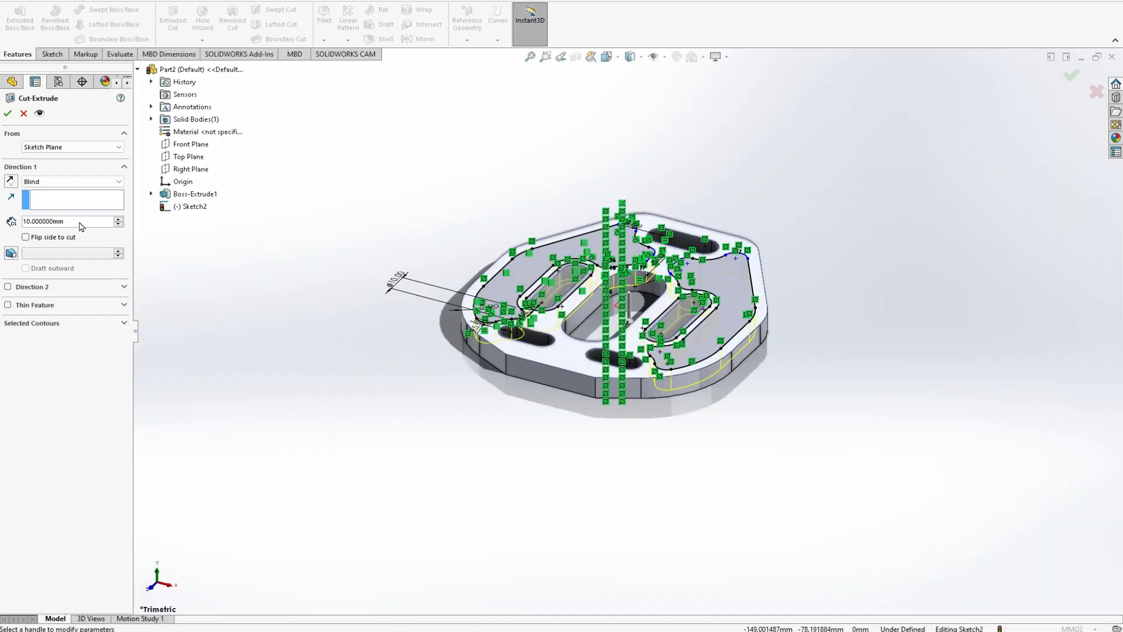
pyautogui.doubleClick(80, 221)
pyautogui.write('3')
pyautogui.press('Return')
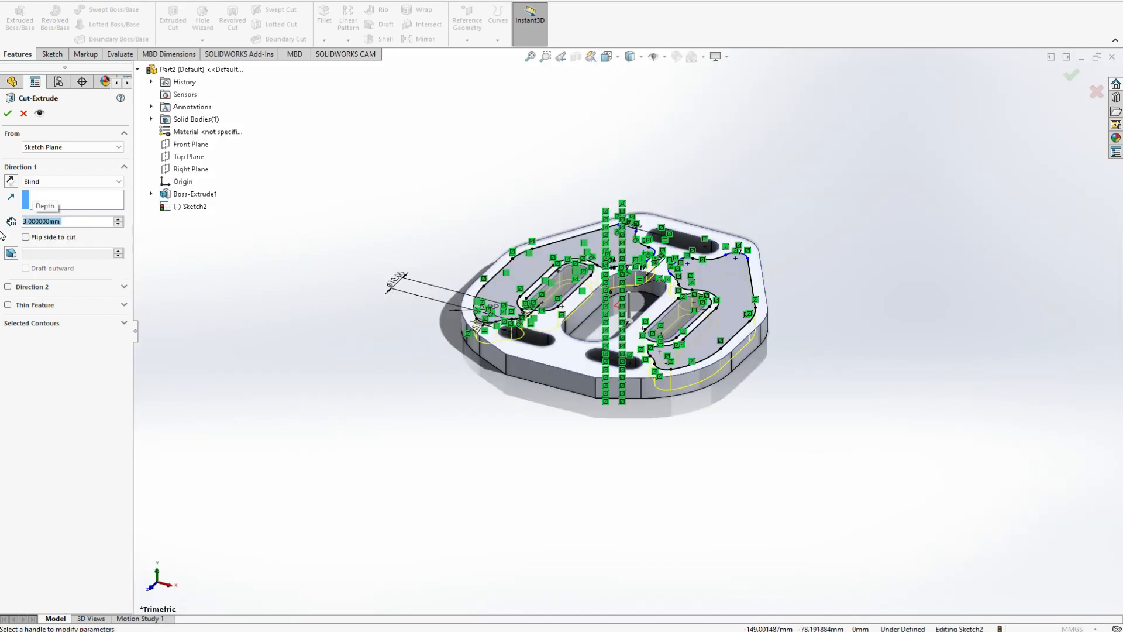
pyautogui.press('Return')
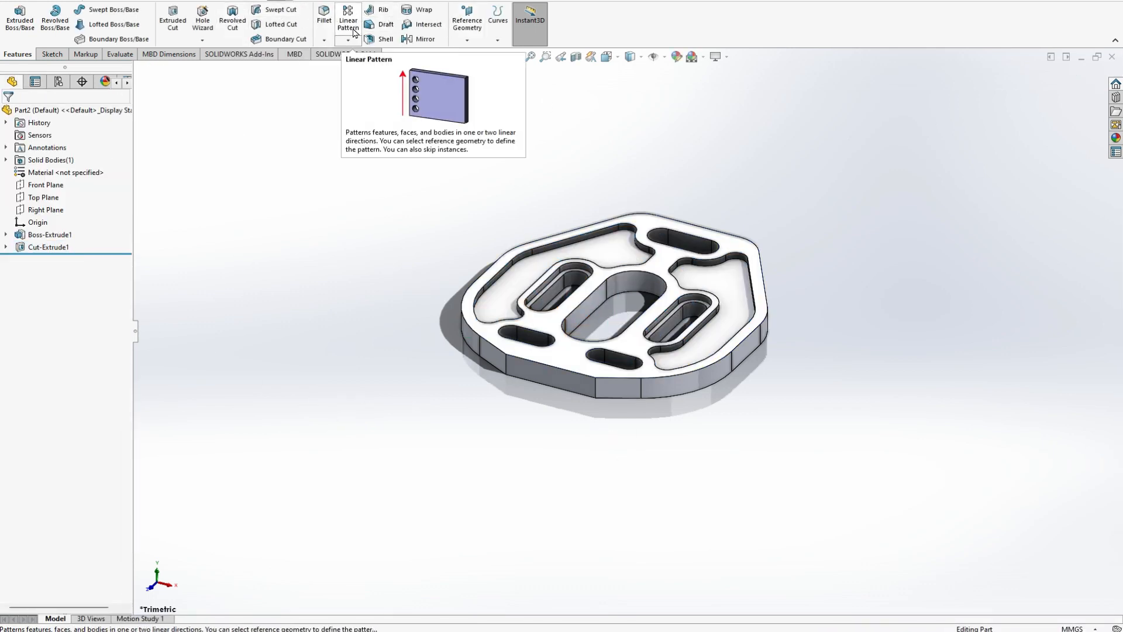
# - Mirror the Cut-Extrude1 feature about the Top Plane to repeat the pockets and slot recesses on the plate's opposite face
pyautogui.click(421, 39)
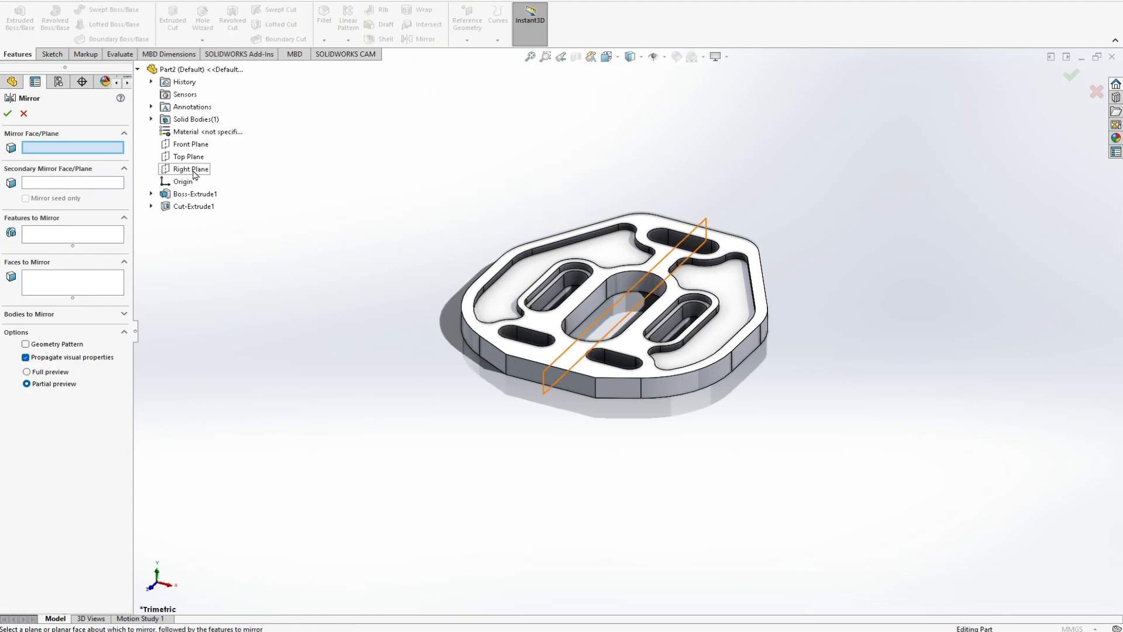
pyautogui.click(179, 159)
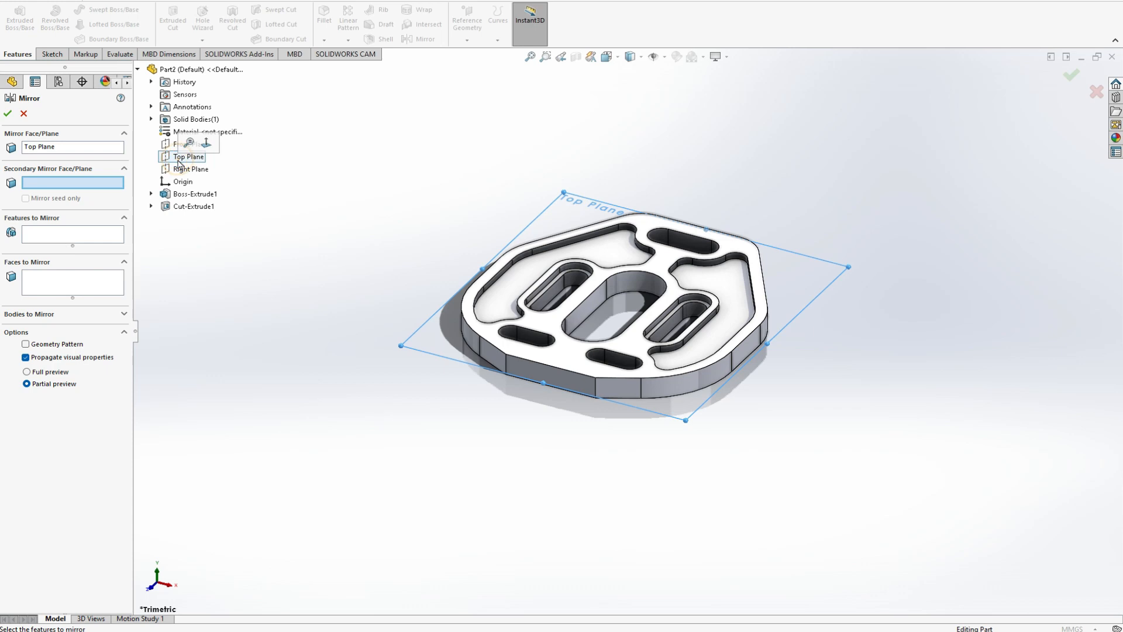
pyautogui.click(72, 234)
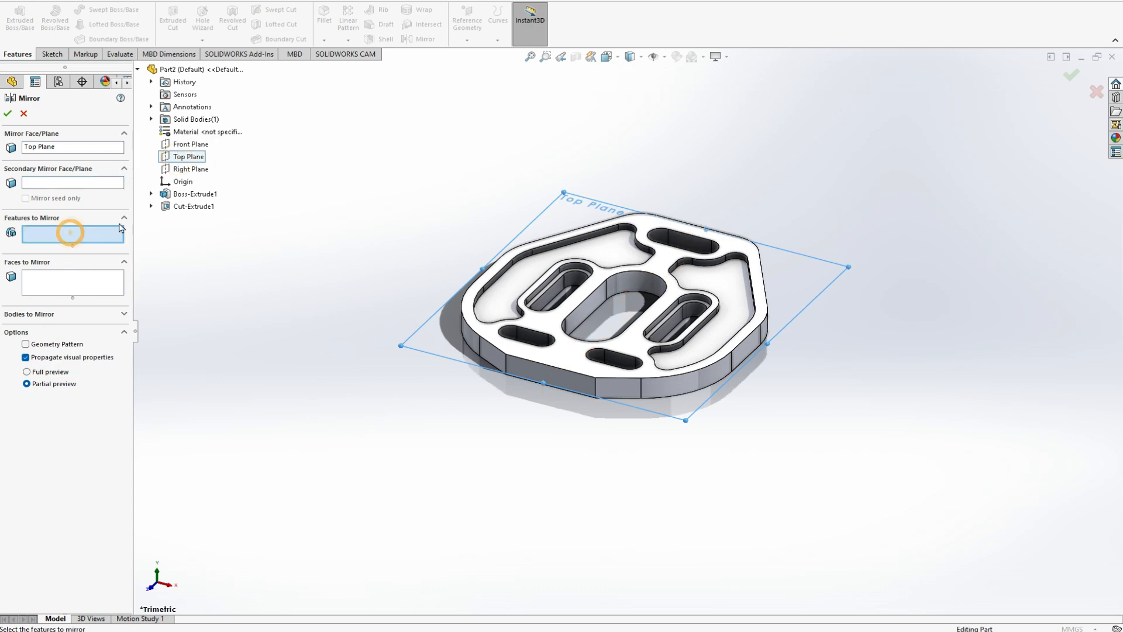
pyautogui.click(192, 206)
pyautogui.click(8, 113)
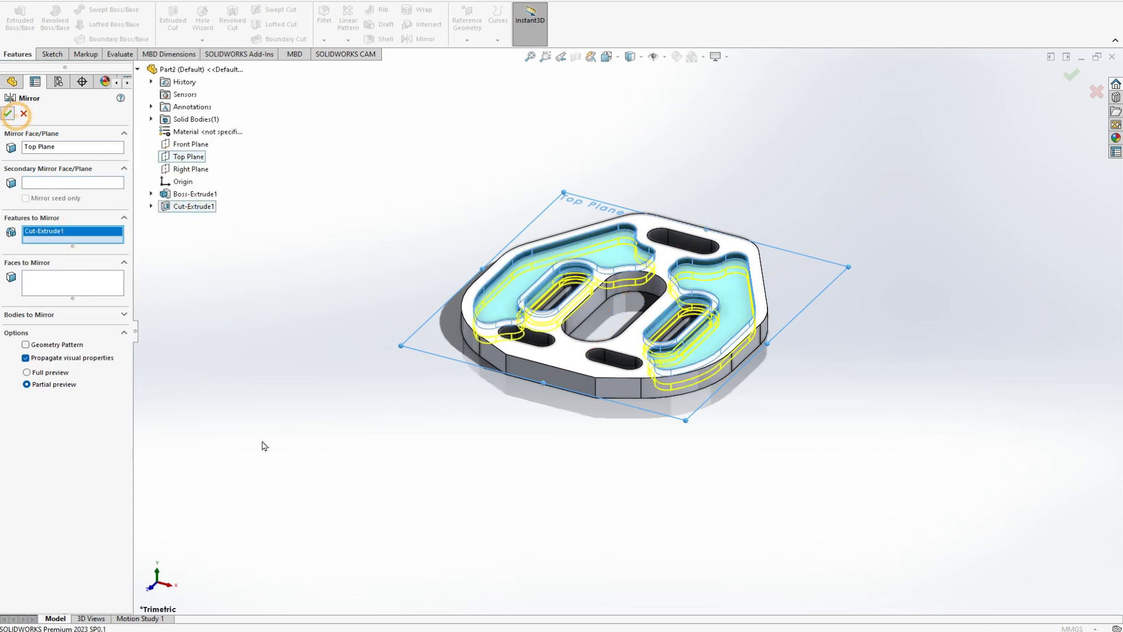
pyautogui.click(283, 457)
# - Change the whole part's appearance to a light cyan-blue colour with RGB 167, 238, 255
pyautogui.hotkey('ctrl', '7')
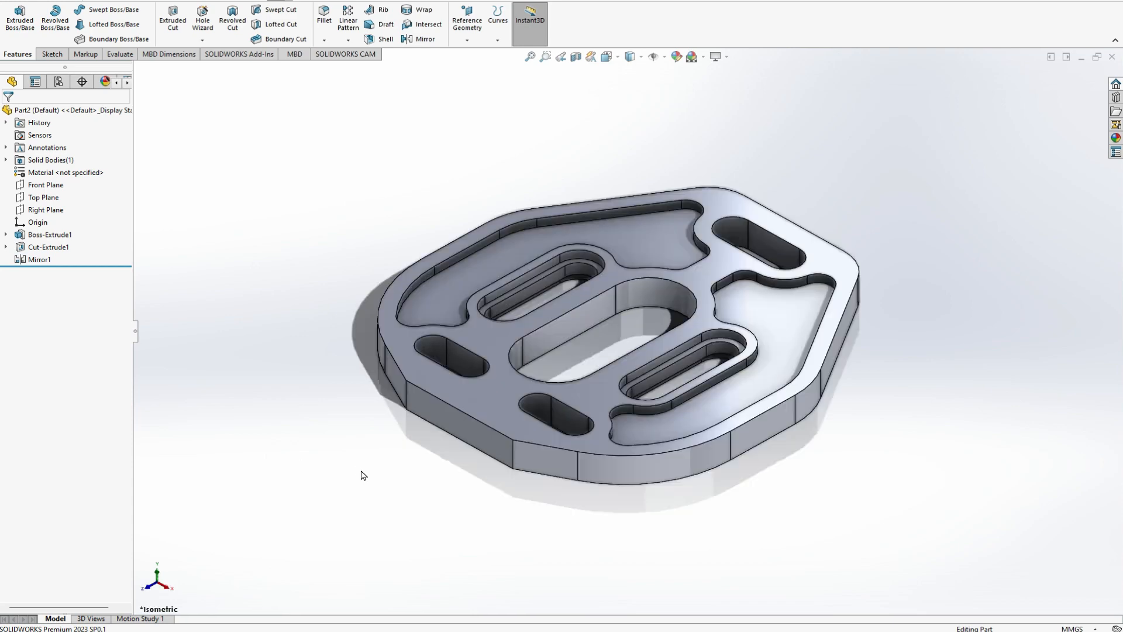
pyautogui.moveTo(907, 520)
pyautogui.mouseDown(button='middle')
pyautogui.moveTo(925, 283)
pyautogui.moveTo(952, 482)
pyautogui.moveTo(960, 517)
pyautogui.moveTo(974, 511)
pyautogui.mouseUp(button='middle')
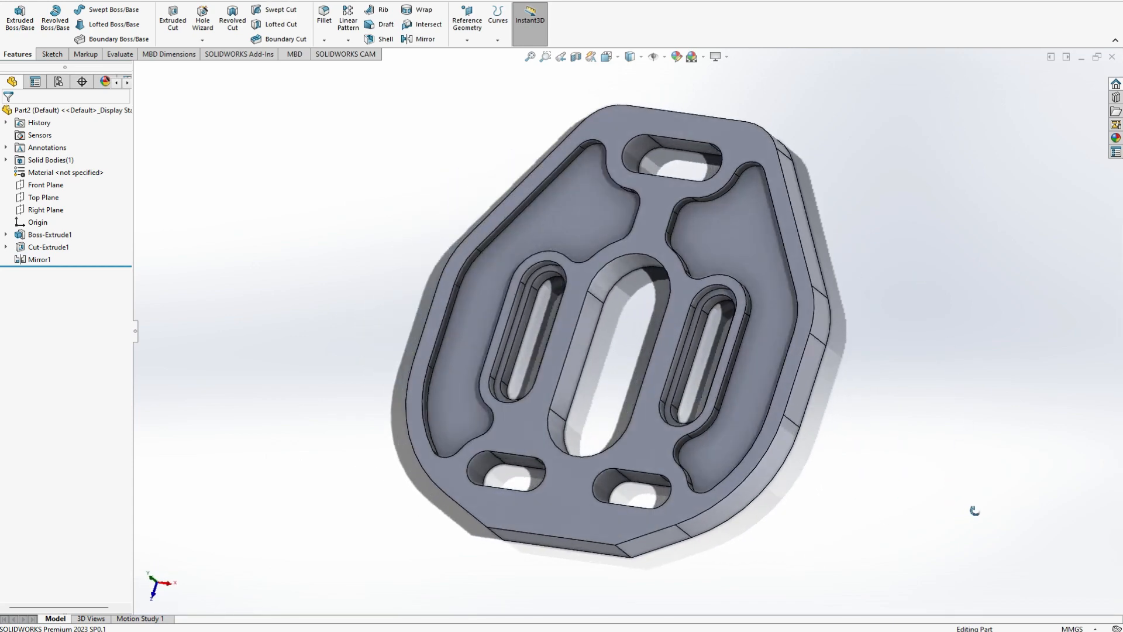
pyautogui.hotkey('ctrl', '7')
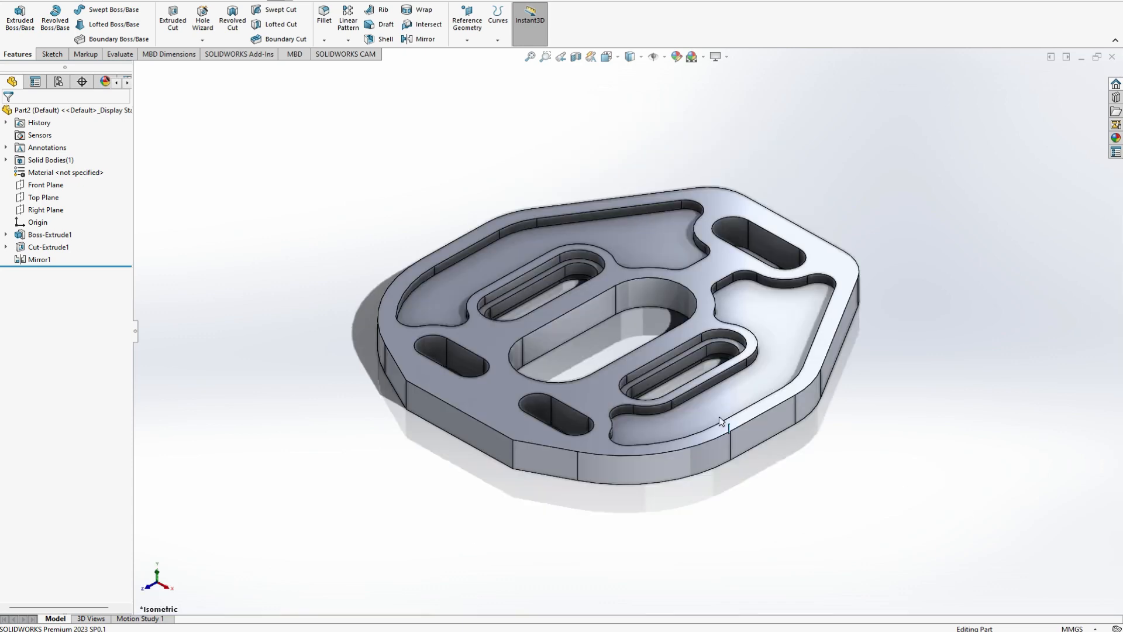
pyautogui.click(677, 56)
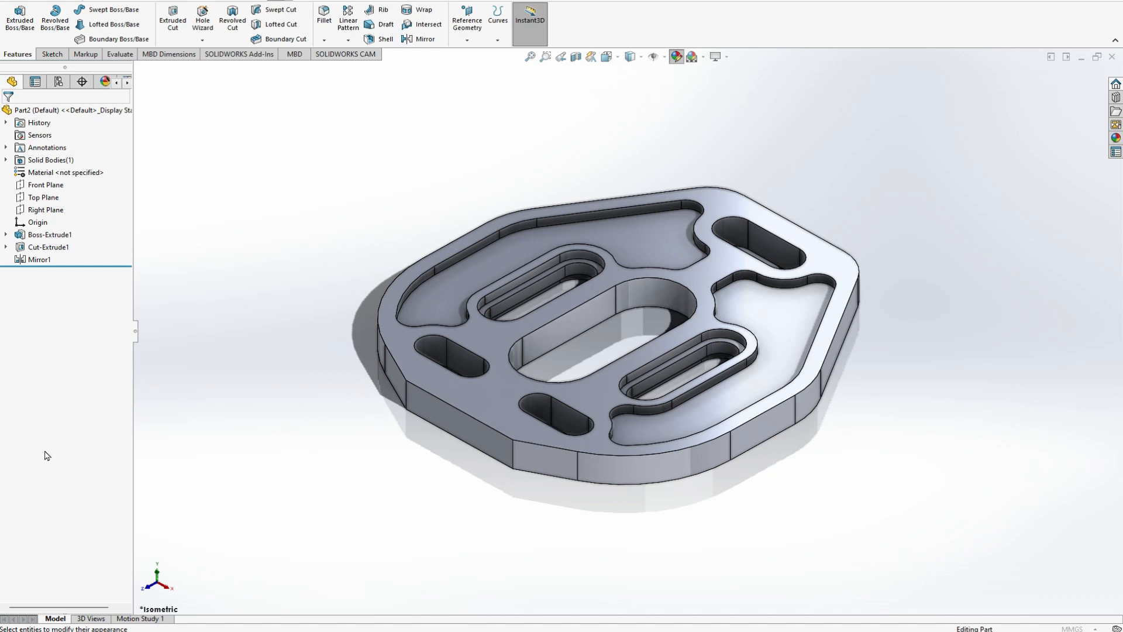
pyautogui.moveTo(76, 397); pyautogui.dragTo(72, 381)
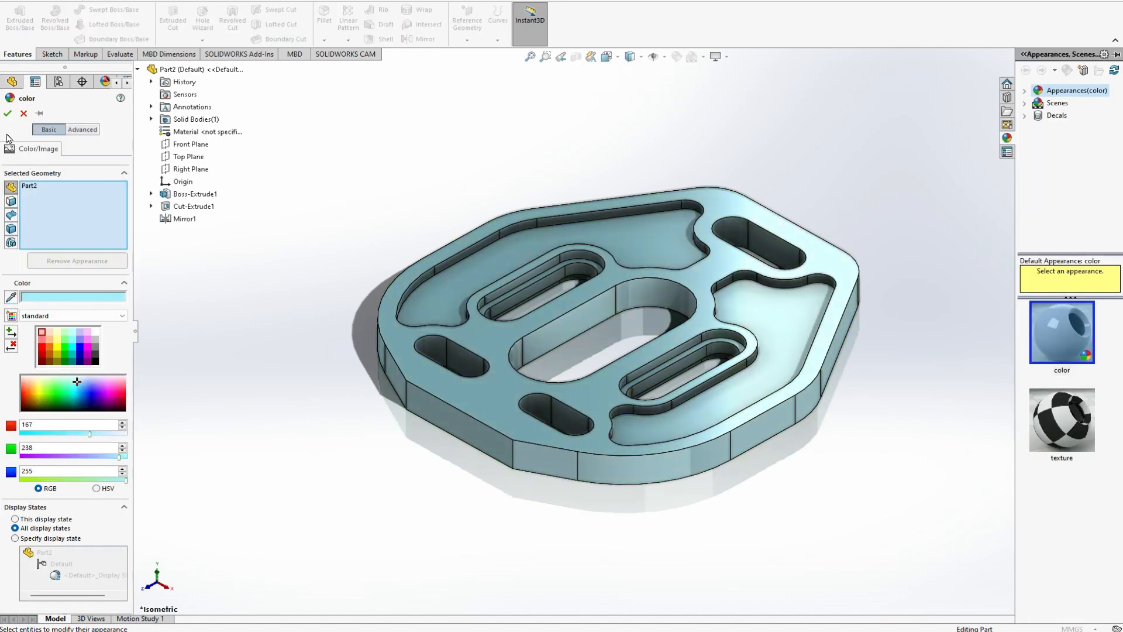
pyautogui.click(8, 113)
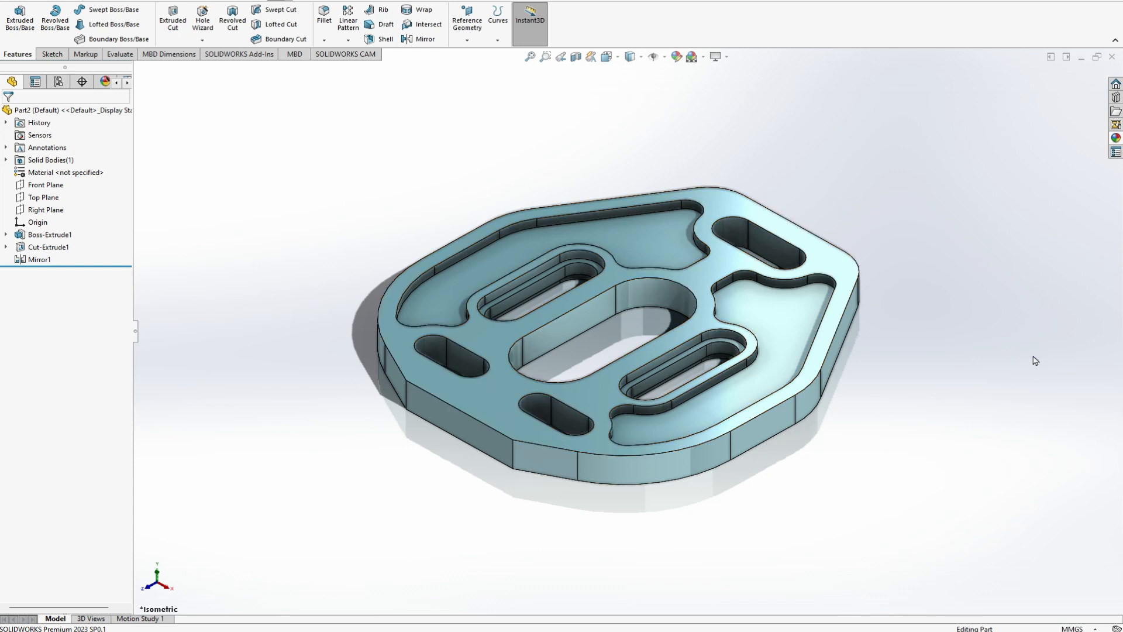